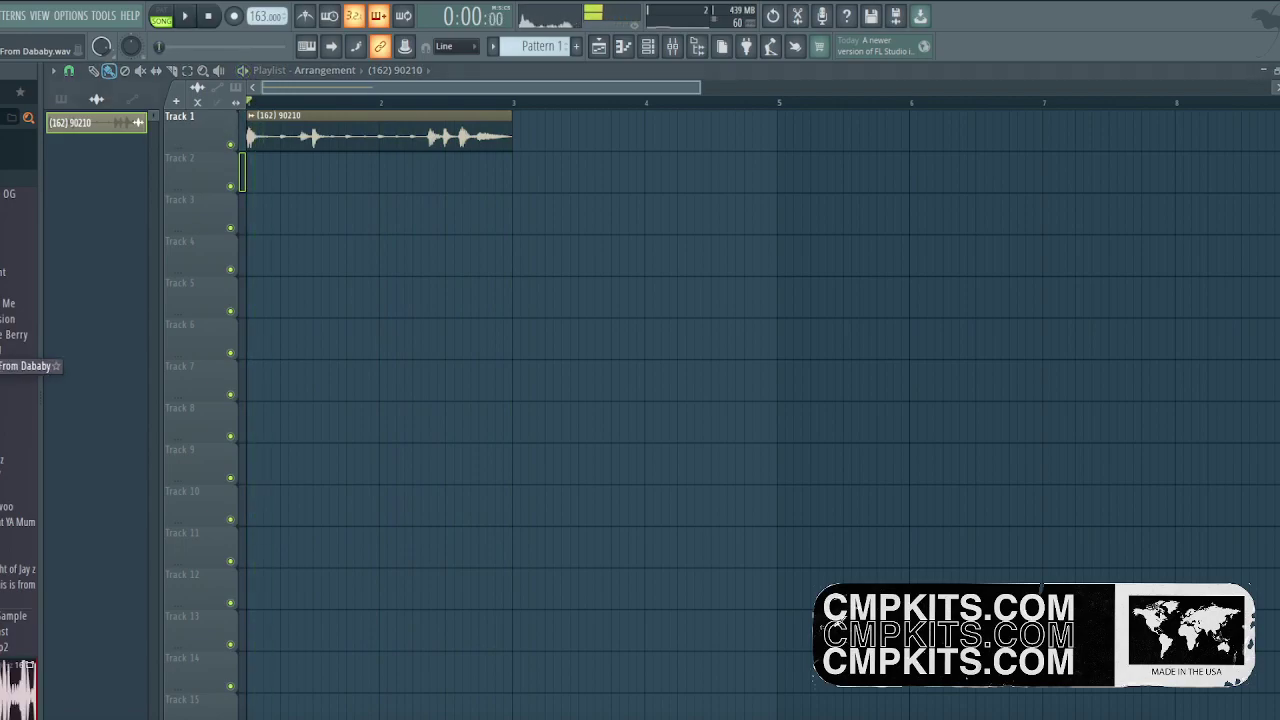
Place the Runaway From Dababy loop on Track 2 and stretch it to end at bar 9.
{"action": "mouse_move", "coordinate": [25, 365]}
{"action": "left_mouse_down"}
{"action": "mouse_move", "coordinate": [345, 229]}
{"action": "mouse_move", "coordinate": [290, 214]}
{"action": "mouse_move", "coordinate": [255, 175]}
{"action": "left_mouse_up"}
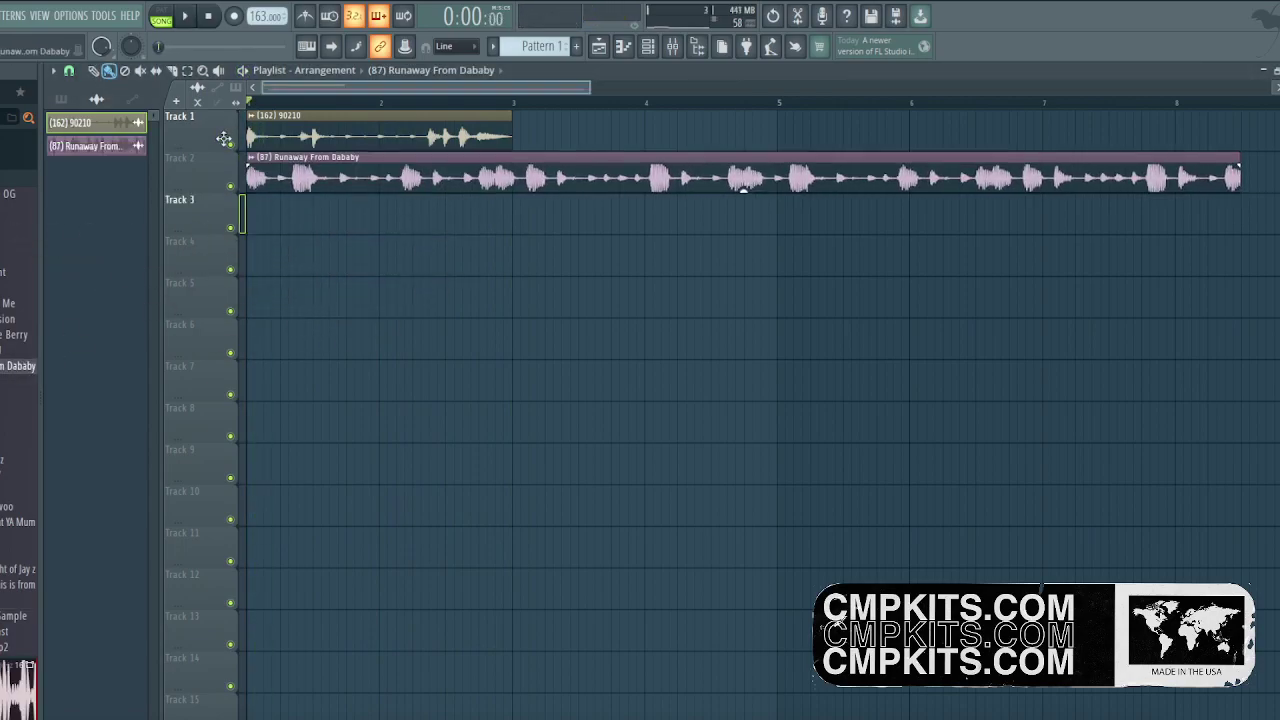
{"action": "scroll", "coordinate": [1235, 115], "scroll_direction": "down", "scroll_amount": 1}
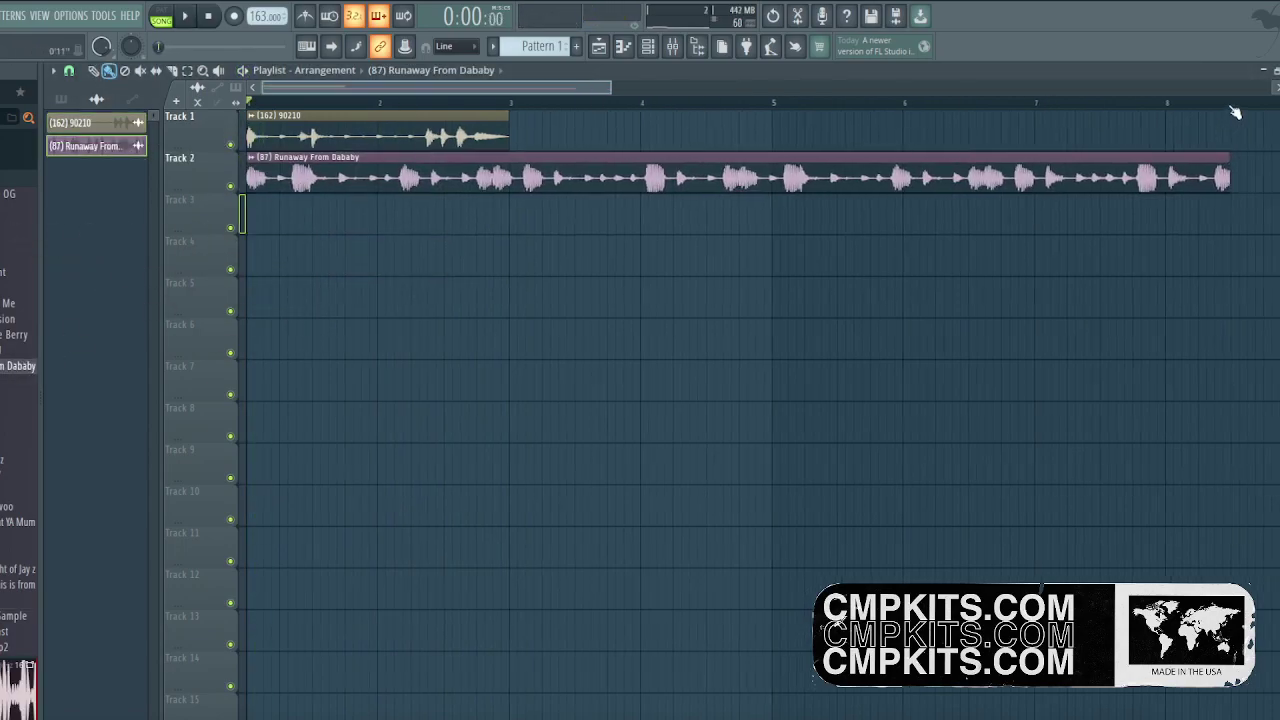
{"action": "left_click_drag", "start_coordinate": [1182, 160], "coordinate": [1244, 162]}
{"action": "key", "text": "space"}
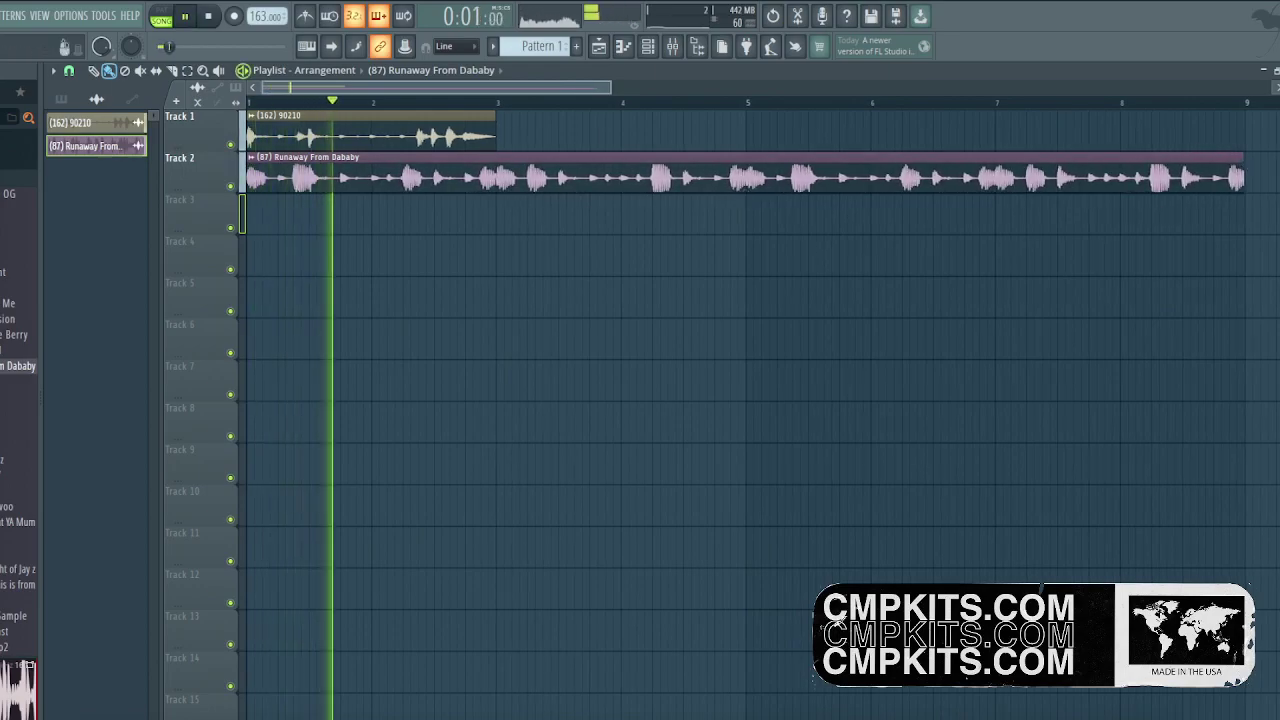
{"action": "left_click", "coordinate": [68, 70]}
Repeat the 90210 loop along Track 1 up to bar 9.
{"action": "left_click", "coordinate": [88, 122]}
{"action": "left_click", "coordinate": [374, 147]}
{"action": "key", "text": "space"}
{"action": "left_click_drag", "start_coordinate": [508, 141], "coordinate": [1128, 143]}
Lower the Mod X level adjustment of the Runaway From Dababy clip and raise it slightly for the 90210 clip.
{"action": "double_click", "coordinate": [88, 146]}
{"action": "left_click", "coordinate": [121, 185]}
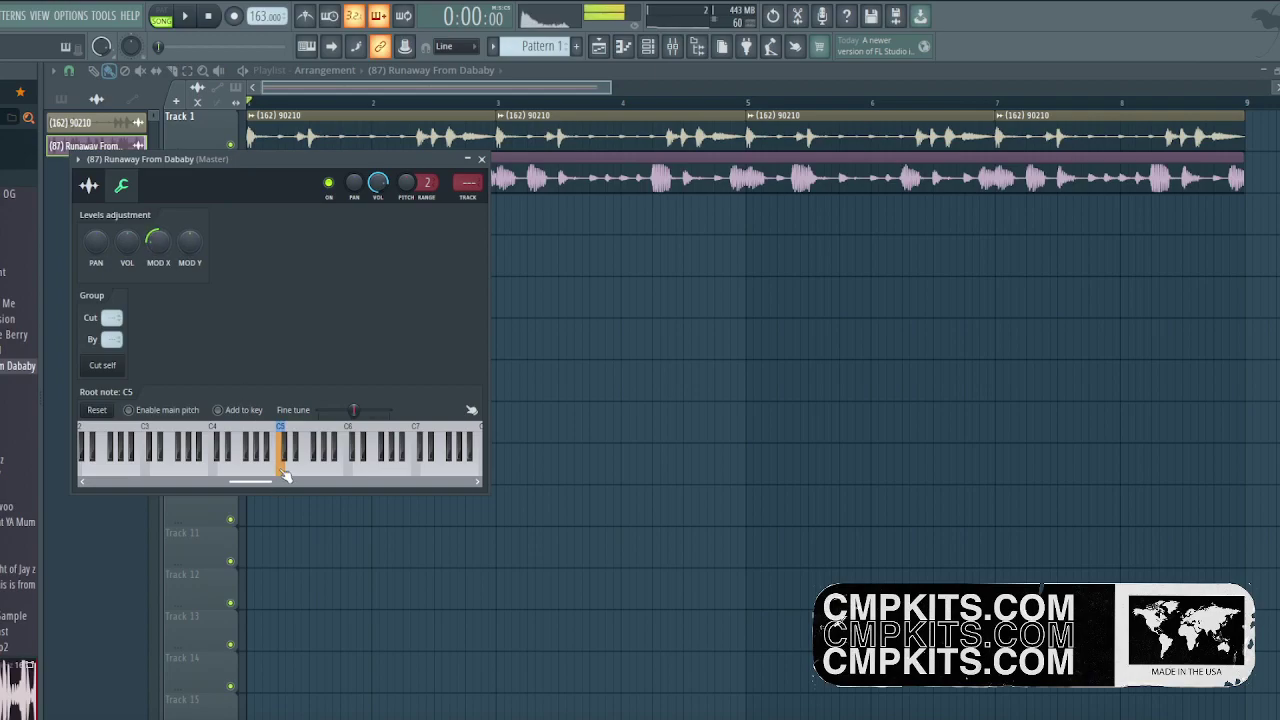
{"action": "double_click", "coordinate": [467, 133]}
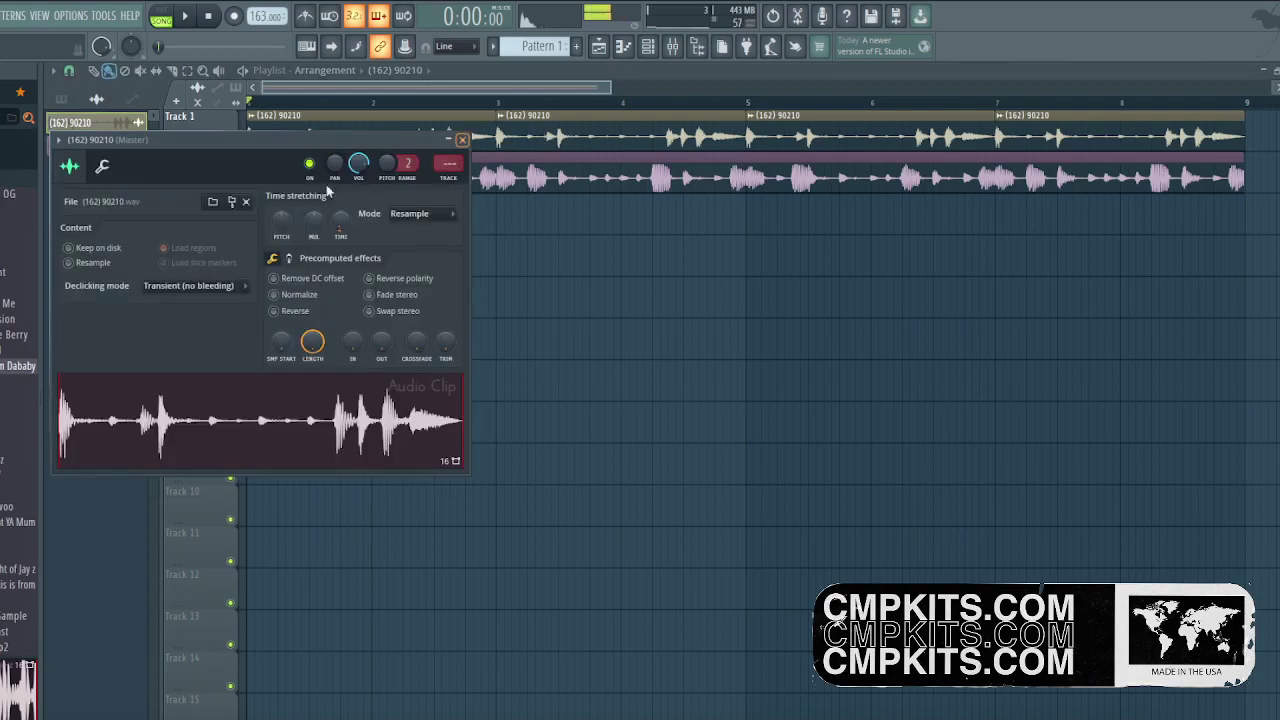
{"action": "left_click", "coordinate": [104, 166]}
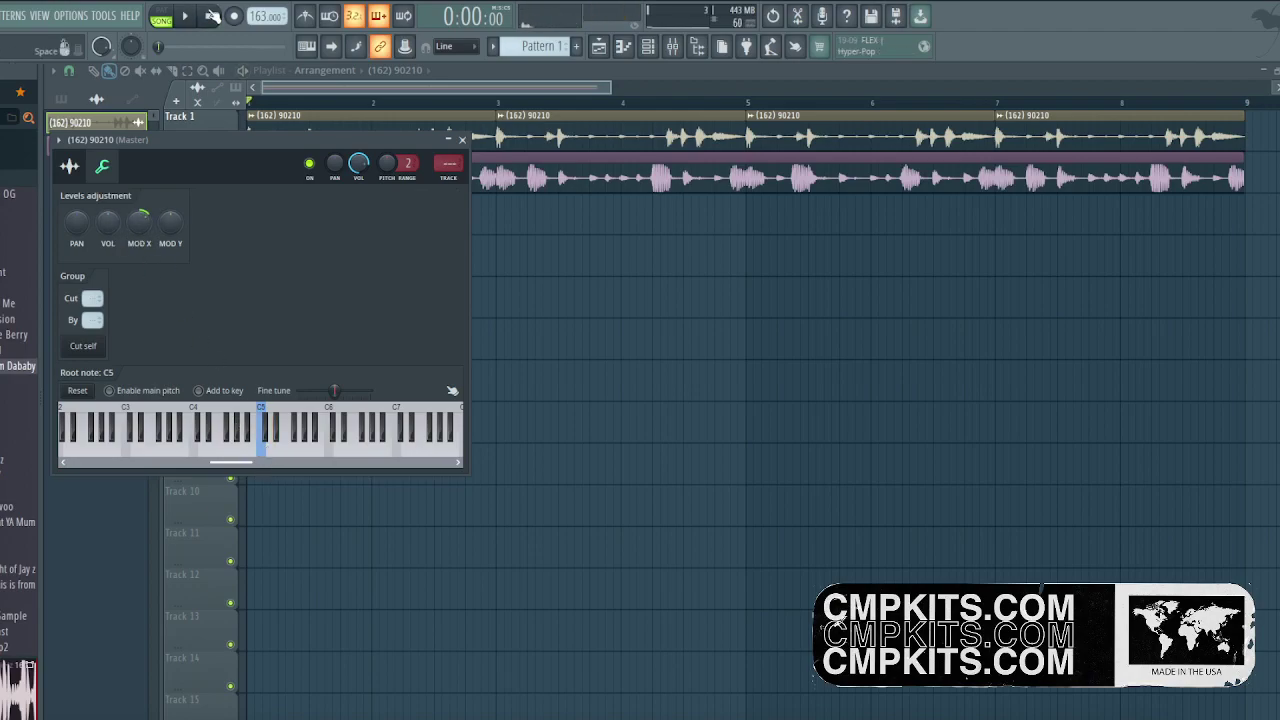
{"action": "key", "text": "space"}
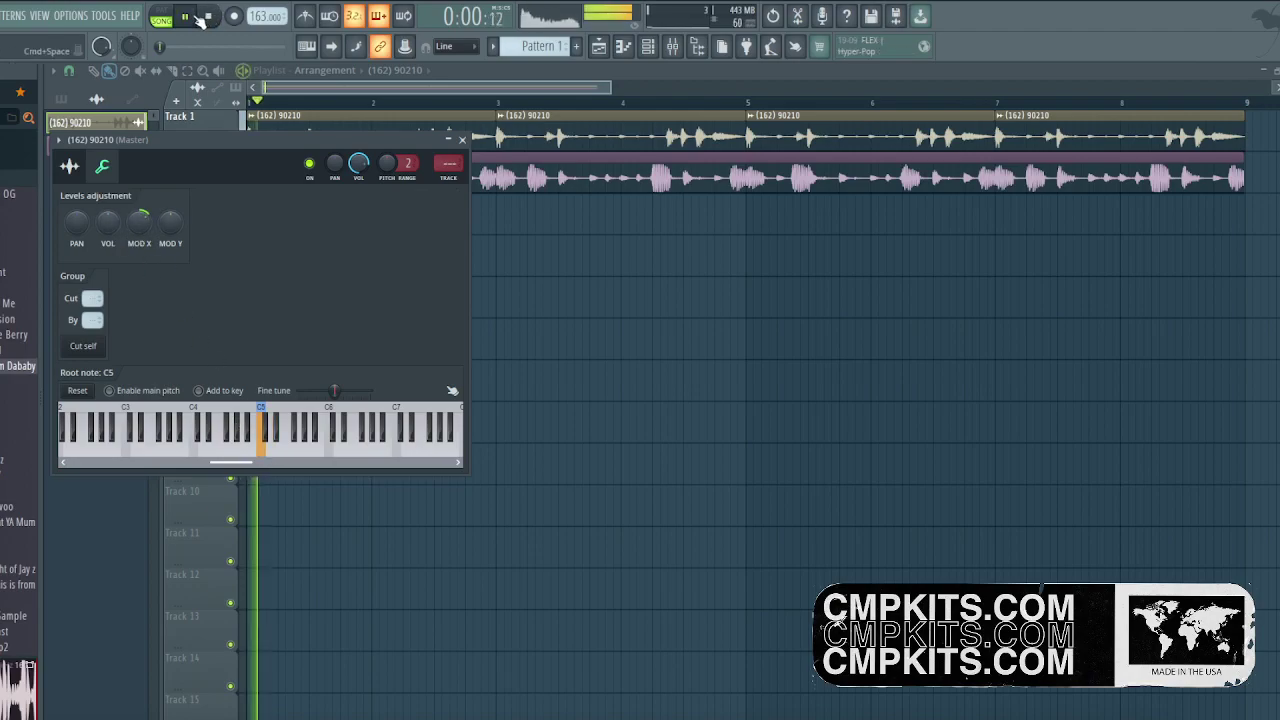
{"action": "left_click", "coordinate": [462, 138]}
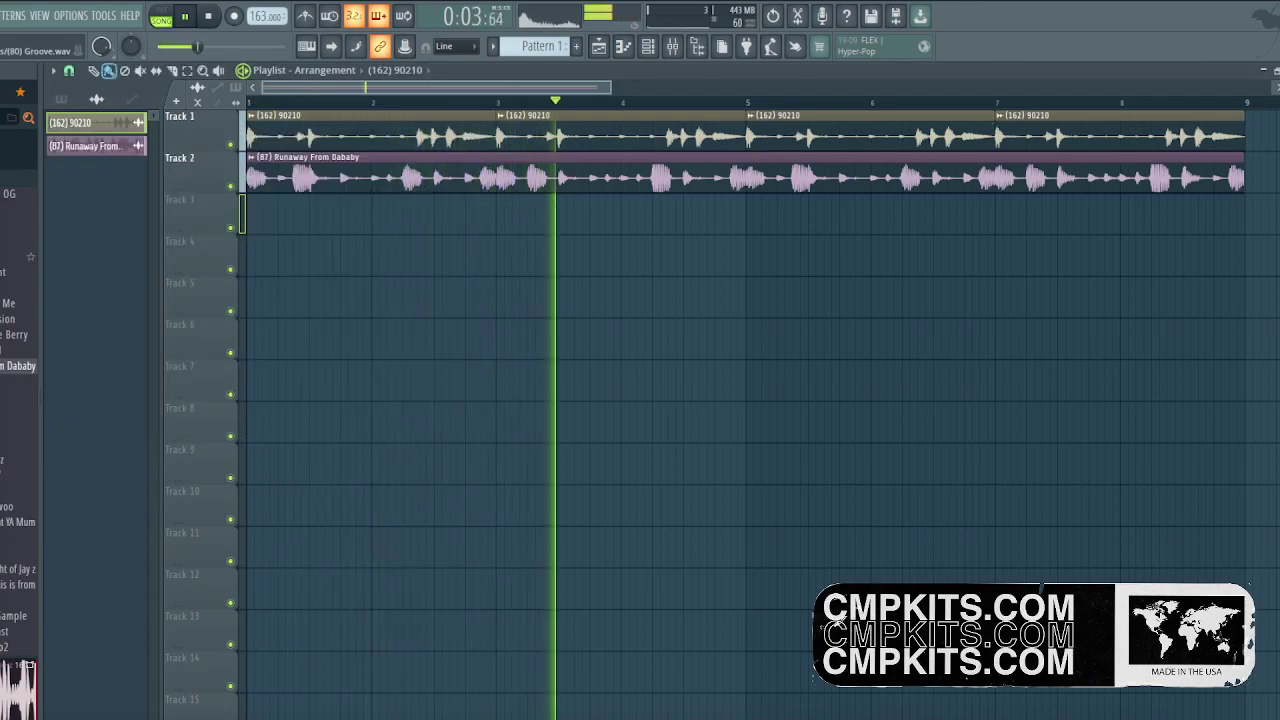
Audition kick samples in the drum kit's Kicks folder and load [KICK] Folded into a new sampler channel.
{"action": "left_click", "coordinate": [10, 258]}
{"action": "scroll", "coordinate": [18, 400], "scroll_direction": "up", "scroll_amount": 3}
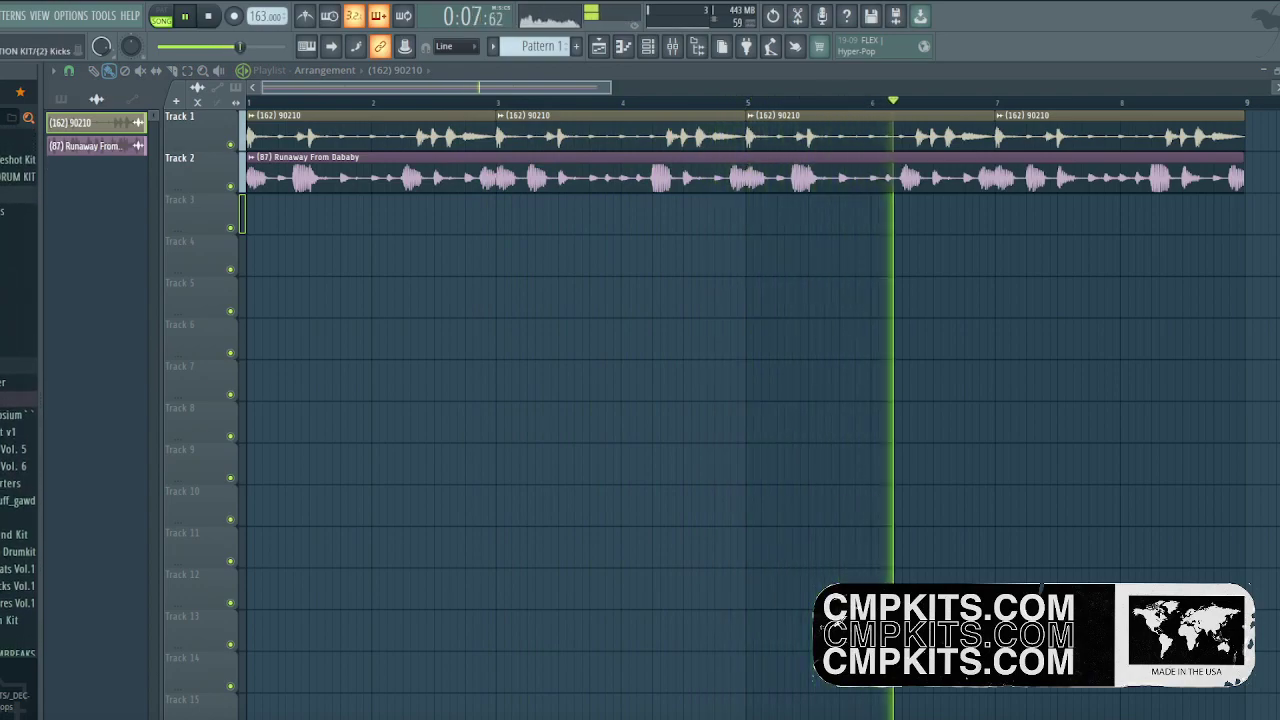
{"action": "left_click", "coordinate": [2, 243]}
{"action": "left_click", "coordinate": [2, 308]}
{"action": "key", "text": "space"}
{"action": "left_click", "coordinate": [2, 341]}
{"action": "left_click", "coordinate": [9, 451]}
{"action": "left_click", "coordinate": [7, 455]}
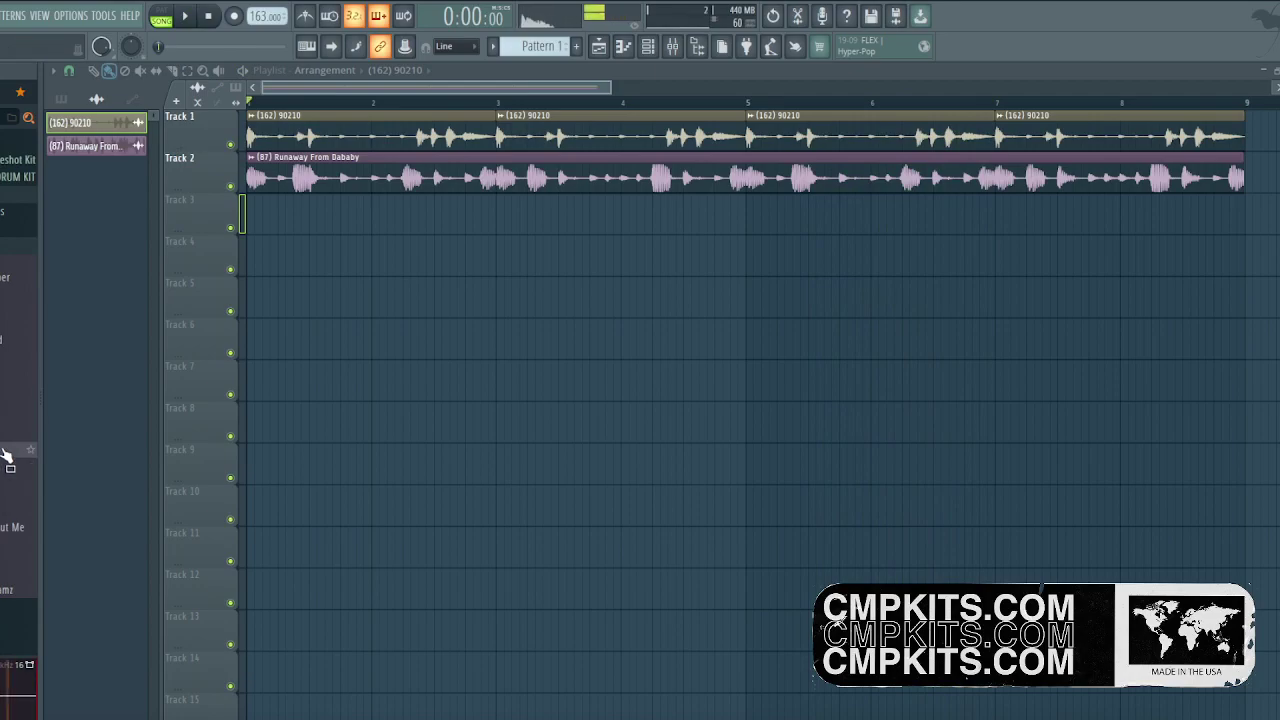
{"action": "right_click", "coordinate": [7, 455]}
{"action": "left_click", "coordinate": [7, 451]}
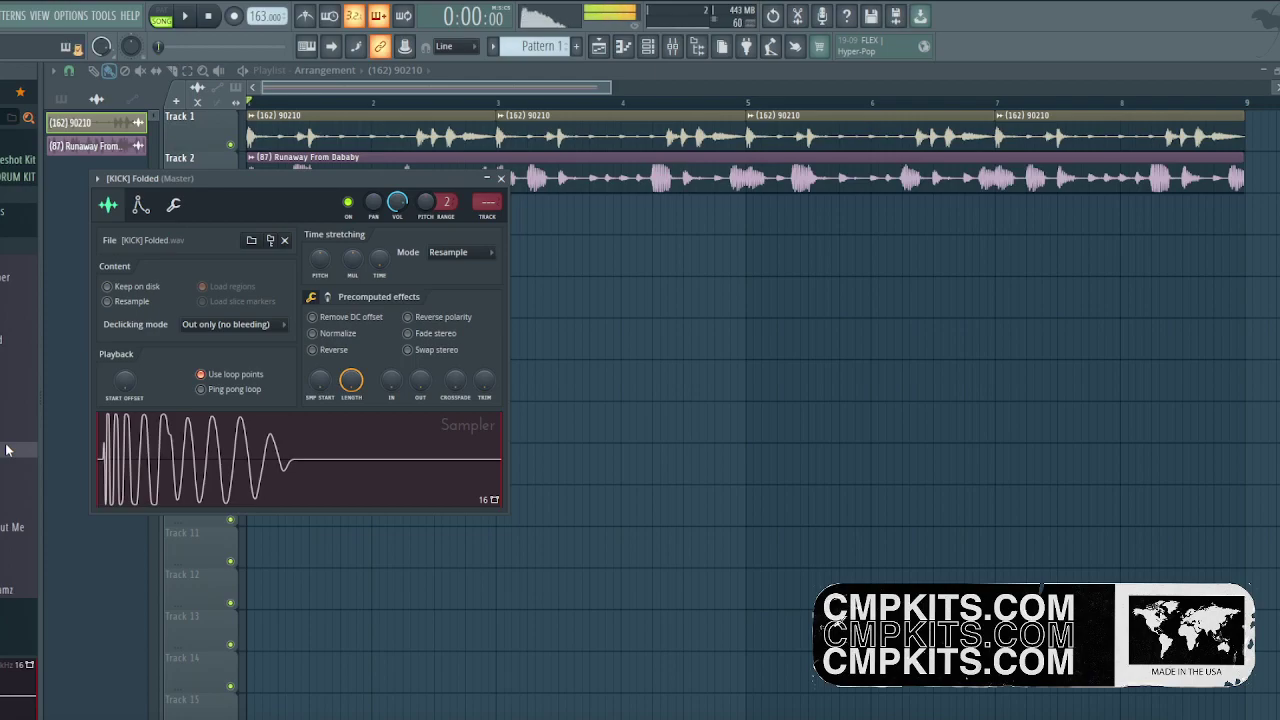
Rehearse with the loops, and record an eight-bar kick performance into Pattern 1.
{"action": "key", "text": "space"}
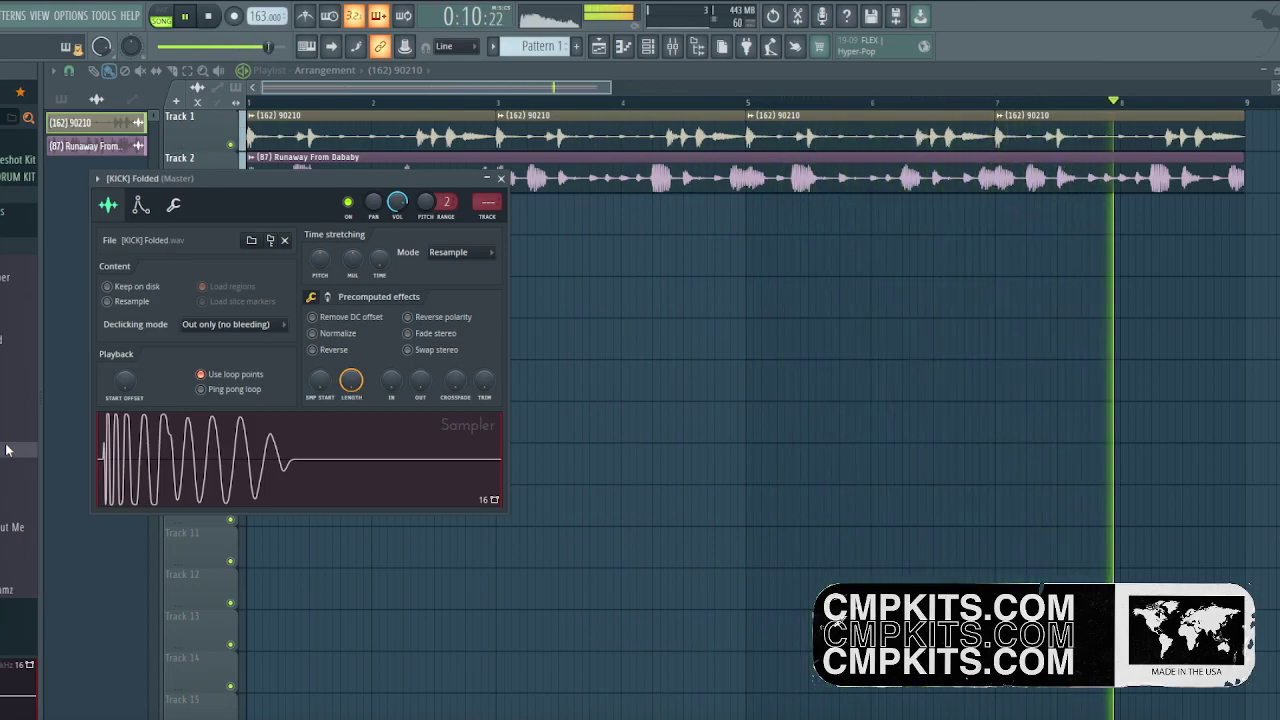
{"action": "key", "text": "space"}
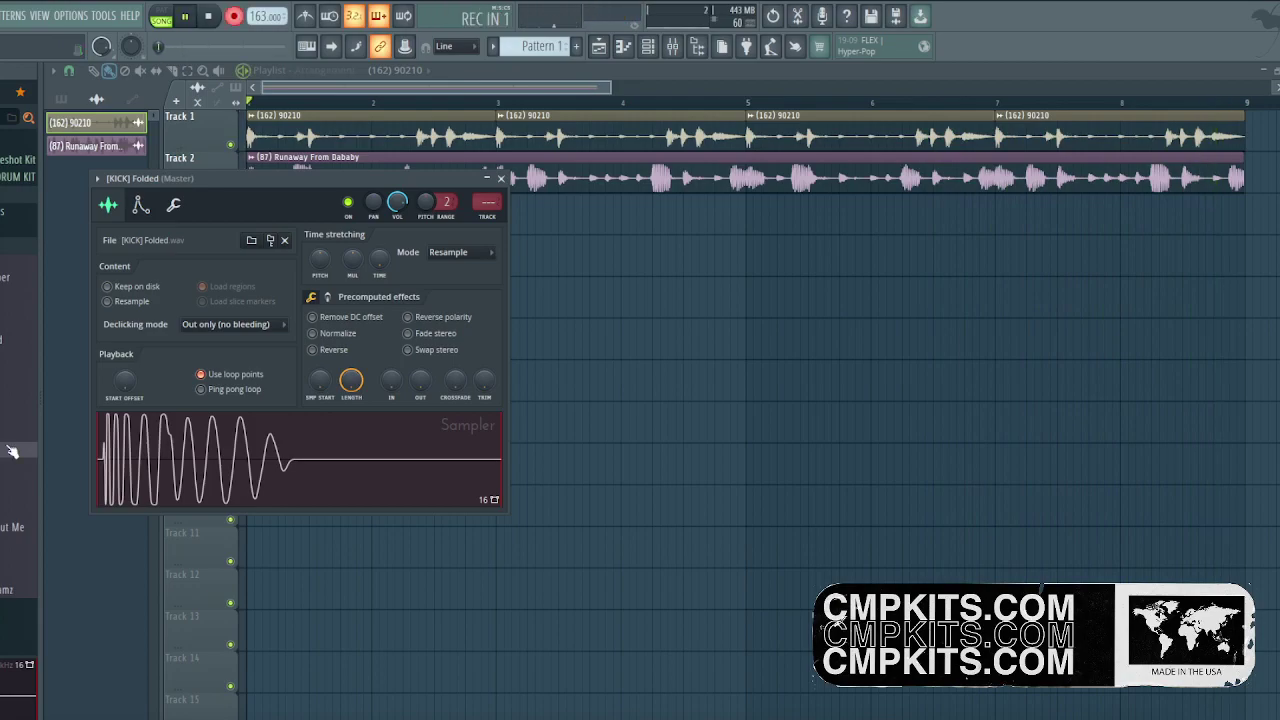
{"action": "key", "text": "space"}
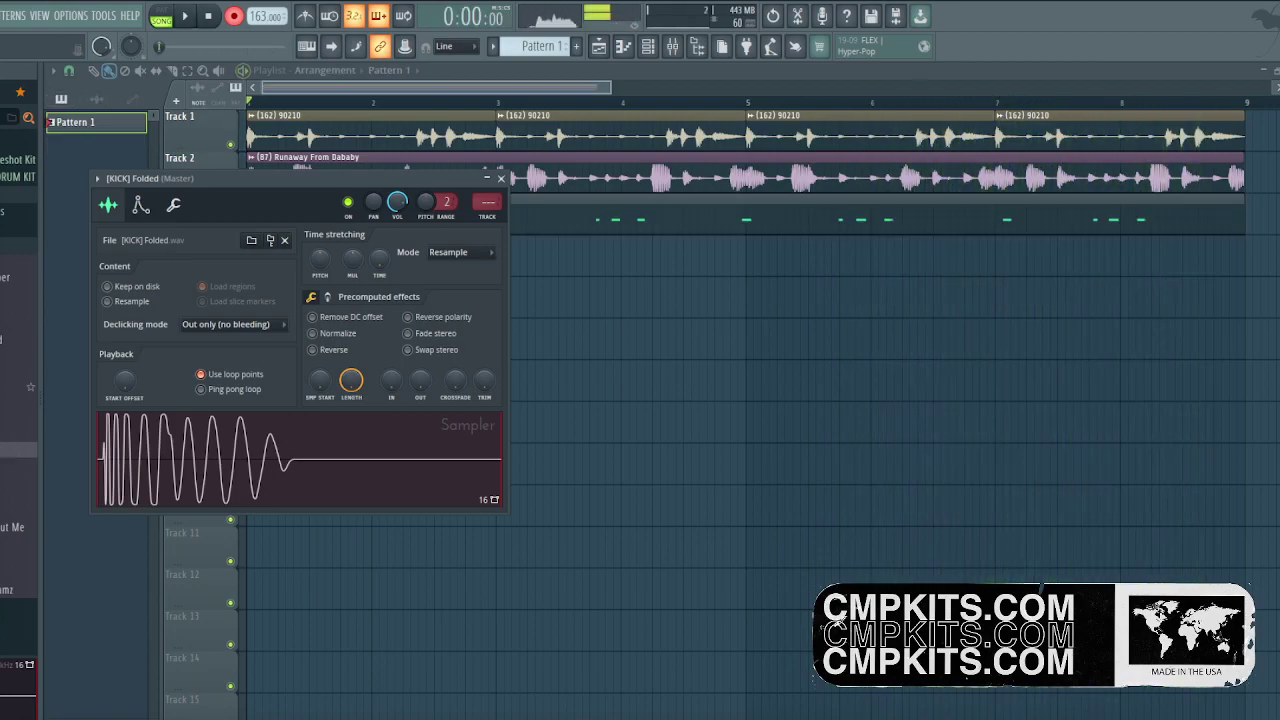
Snap the recorded kick notes to the grid in the piano roll.
{"action": "key", "text": "space"}
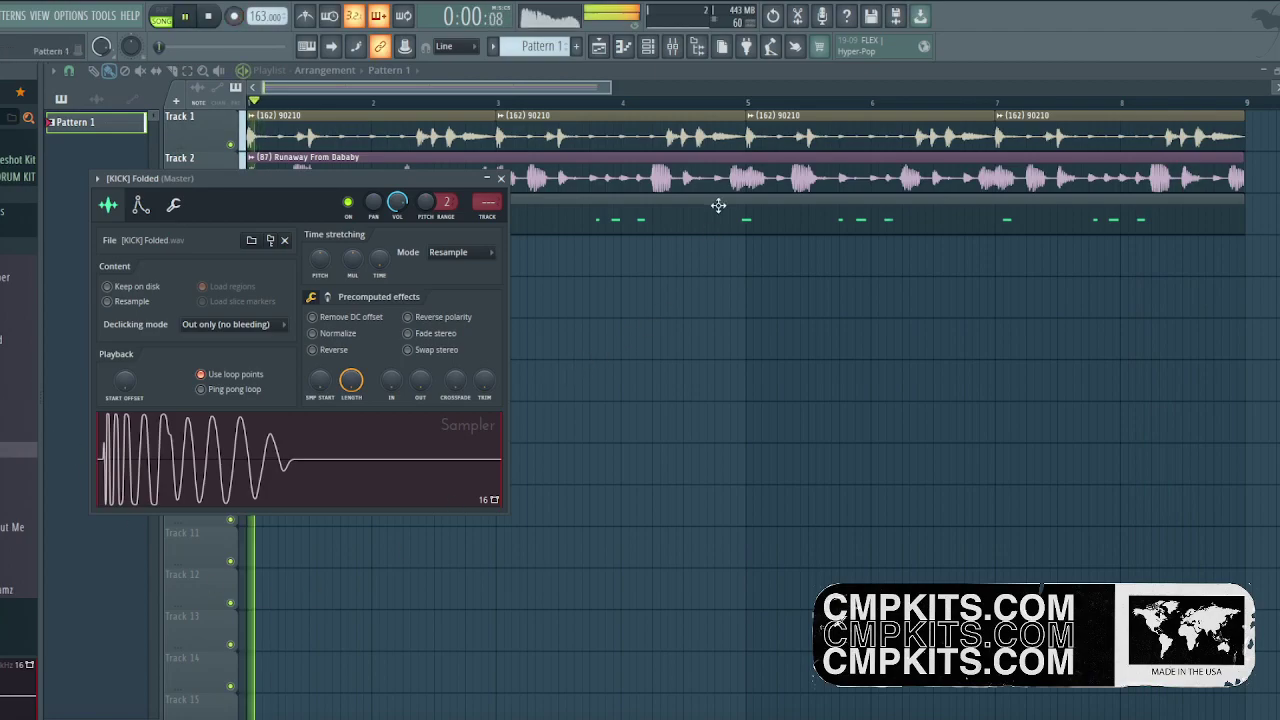
{"action": "key", "text": "F7"}
{"action": "scroll", "coordinate": [434, 422], "scroll_direction": "down", "scroll_amount": 4}
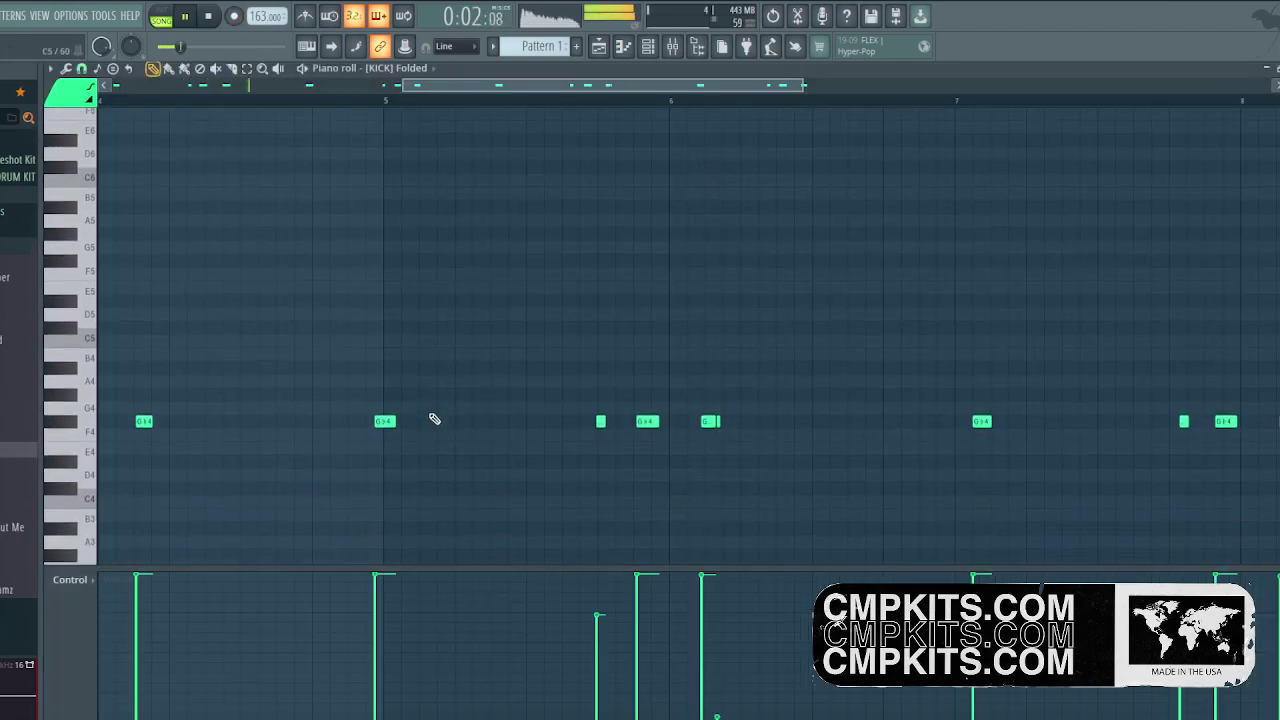
{"action": "left_click_drag", "start_coordinate": [385, 412], "coordinate": [403, 412]}
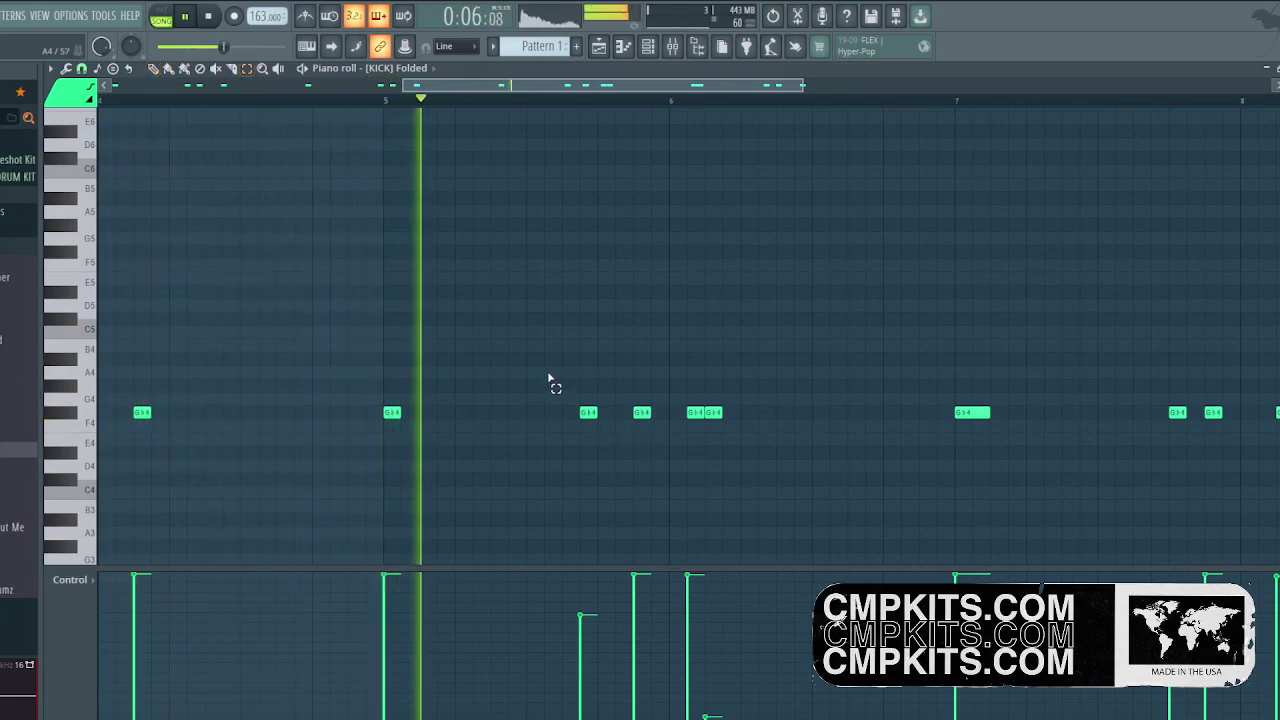
Shift the group of four kick notes around bar 6 one step later.
{"action": "left_click_drag", "start_coordinate": [551, 380], "coordinate": [840, 457]}
{"action": "key", "text": "shift+Right"}
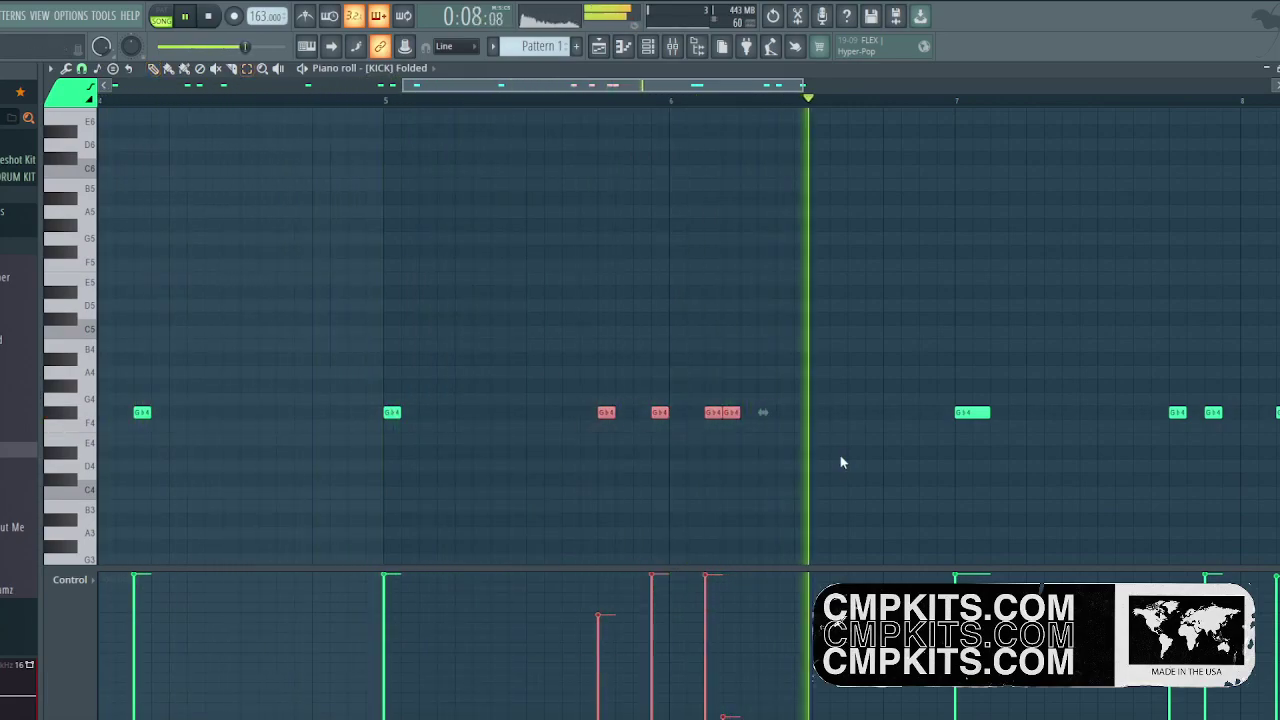
{"action": "key", "text": "space"}
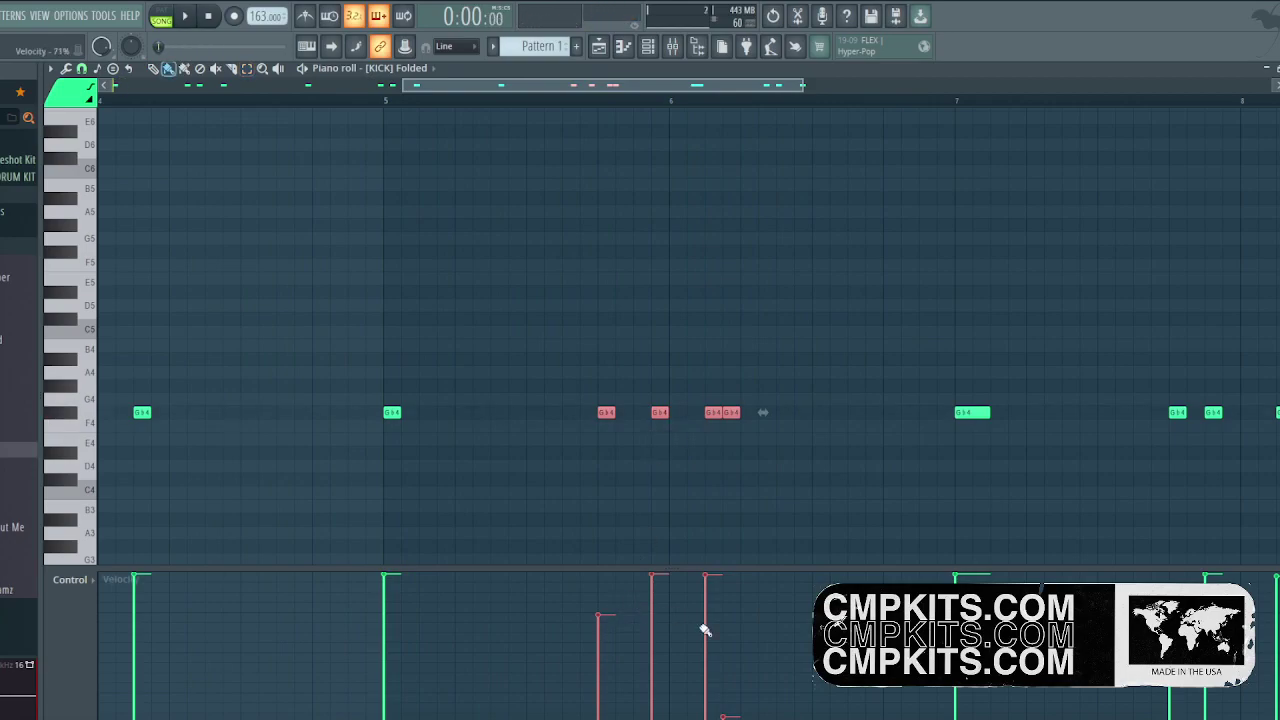
Delete the kick notes from bar 5 onward and repeat the four-bar Pattern 1 clip at bar 5 on Track 3.
{"action": "left_click_drag", "start_coordinate": [515, 90], "coordinate": [142, 88]}
{"action": "key", "text": "space"}
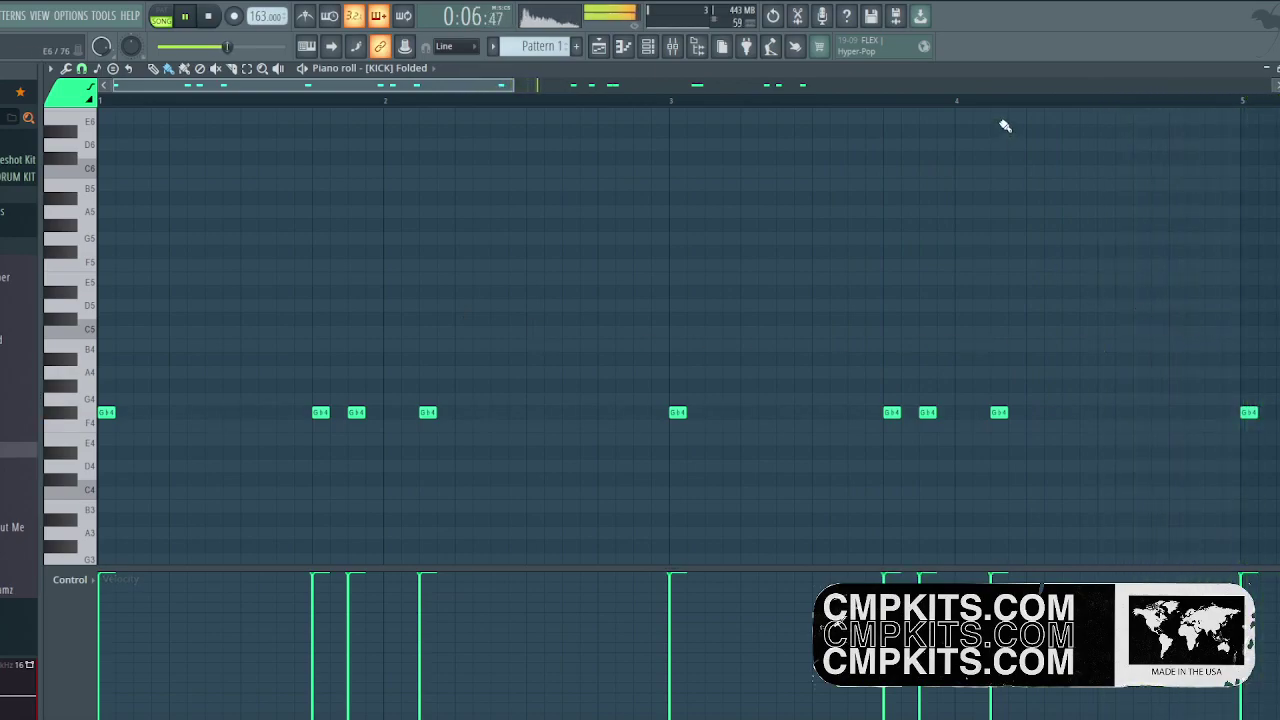
{"action": "scroll", "coordinate": [1011, 111], "scroll_direction": "down", "scroll_amount": 5}
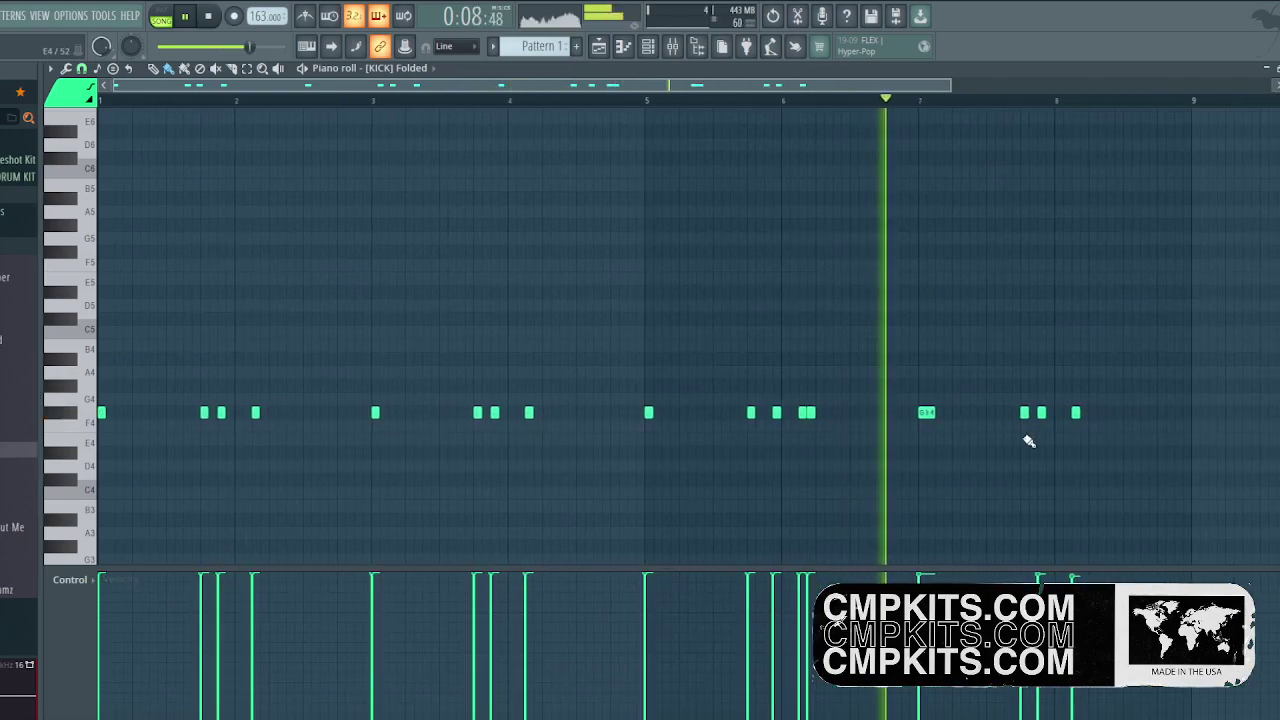
{"action": "mouse_move", "coordinate": [966, 422]}
{"action": "left_mouse_down"}
{"action": "mouse_move", "coordinate": [675, 427]}
{"action": "mouse_move", "coordinate": [848, 413]}
{"action": "left_mouse_up"}
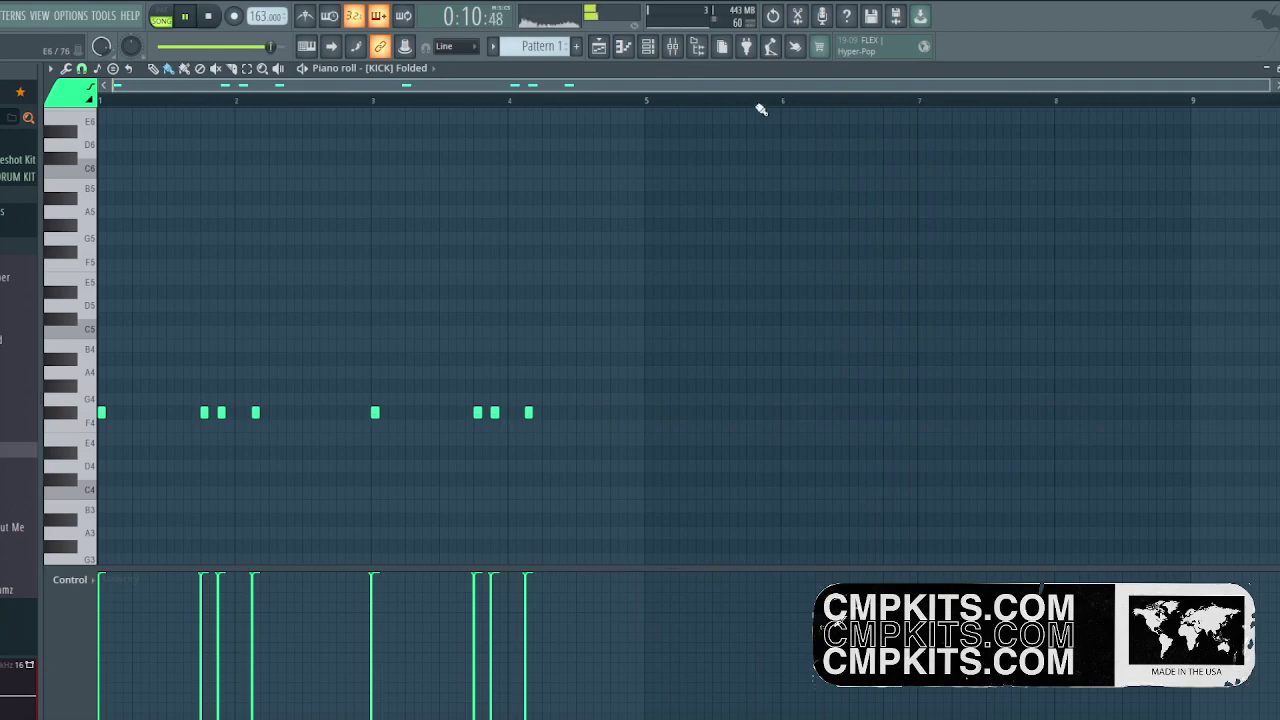
{"action": "left_click", "coordinate": [598, 46]}
{"action": "left_click", "coordinate": [756, 217]}
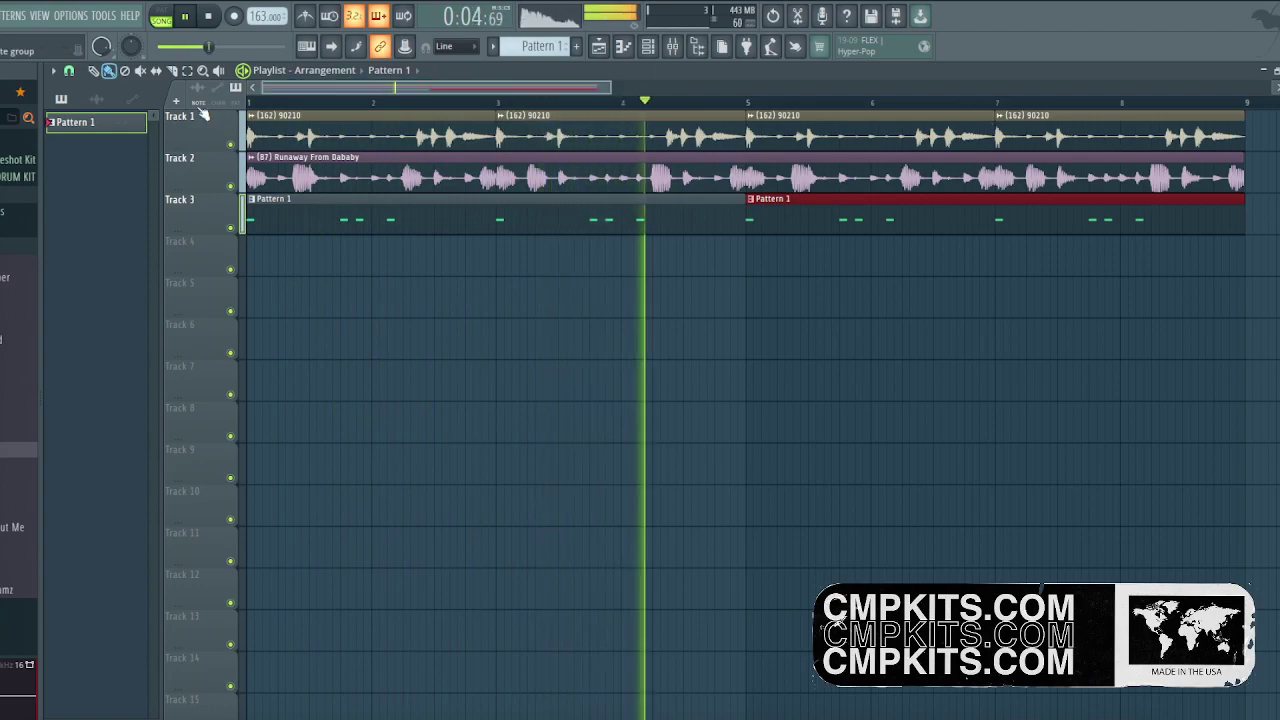
Find the [RIM] Bas sample in the drum kit and load it into a new channel.
{"action": "left_click", "coordinate": [4, 245]}
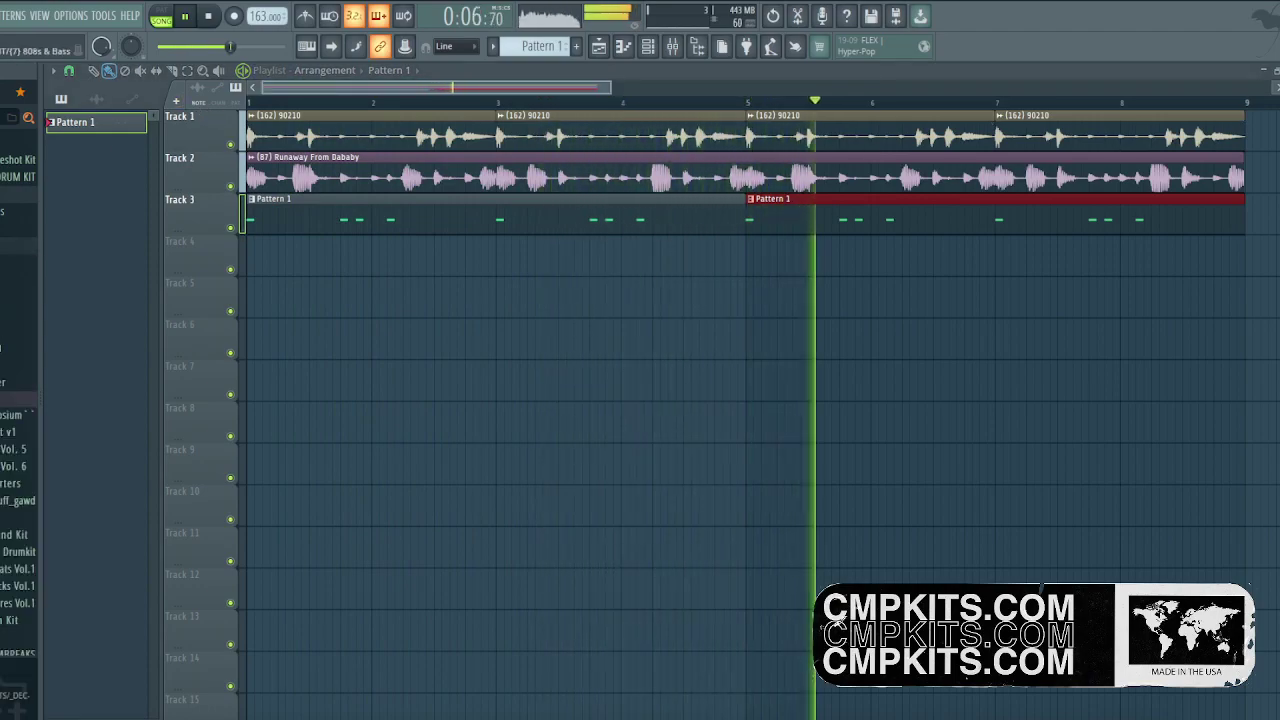
{"action": "key", "text": "space"}
{"action": "left_click", "coordinate": [3, 305]}
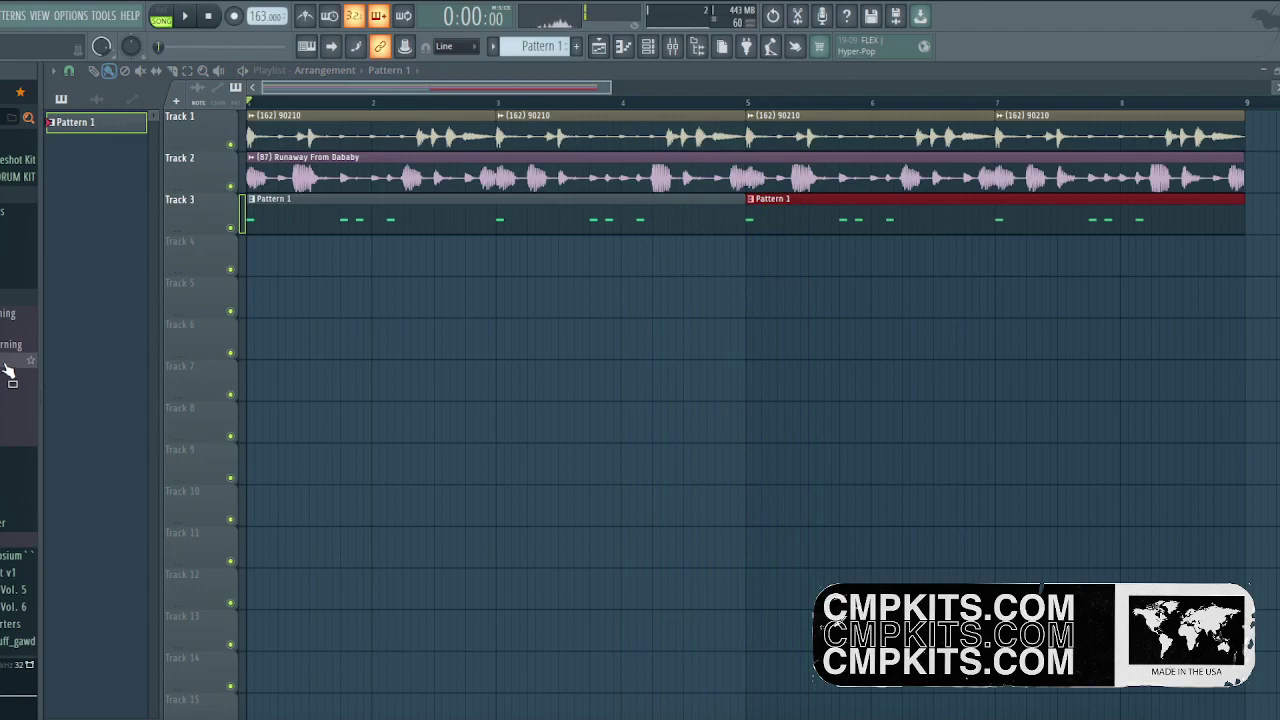
{"action": "right_click", "coordinate": [5, 330]}
{"action": "left_click", "coordinate": [8, 498]}
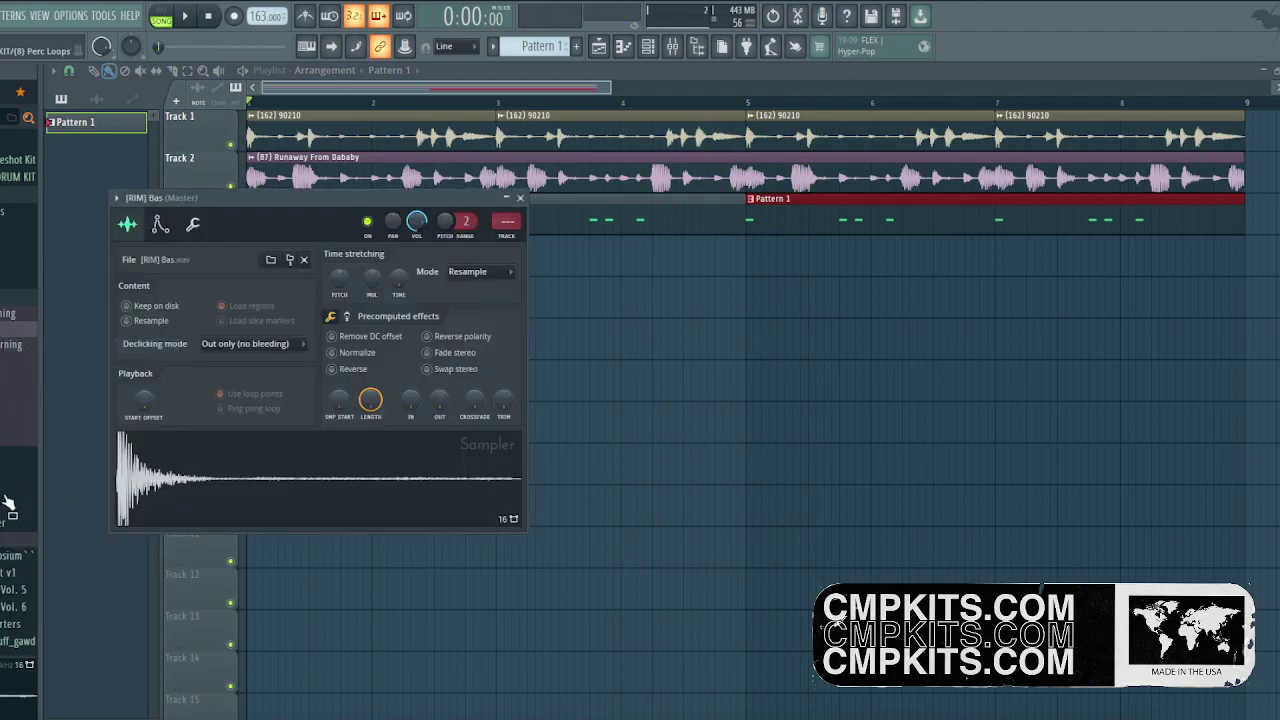
Audition snare samples in the drum kit and load [SNARE] Dilla into a new channel.
{"action": "left_click", "coordinate": [5, 538]}
{"action": "left_click", "coordinate": [5, 311]}
{"action": "left_click", "coordinate": [5, 404]}
{"action": "left_click", "coordinate": [5, 451]}
{"action": "left_click", "coordinate": [5, 388]}
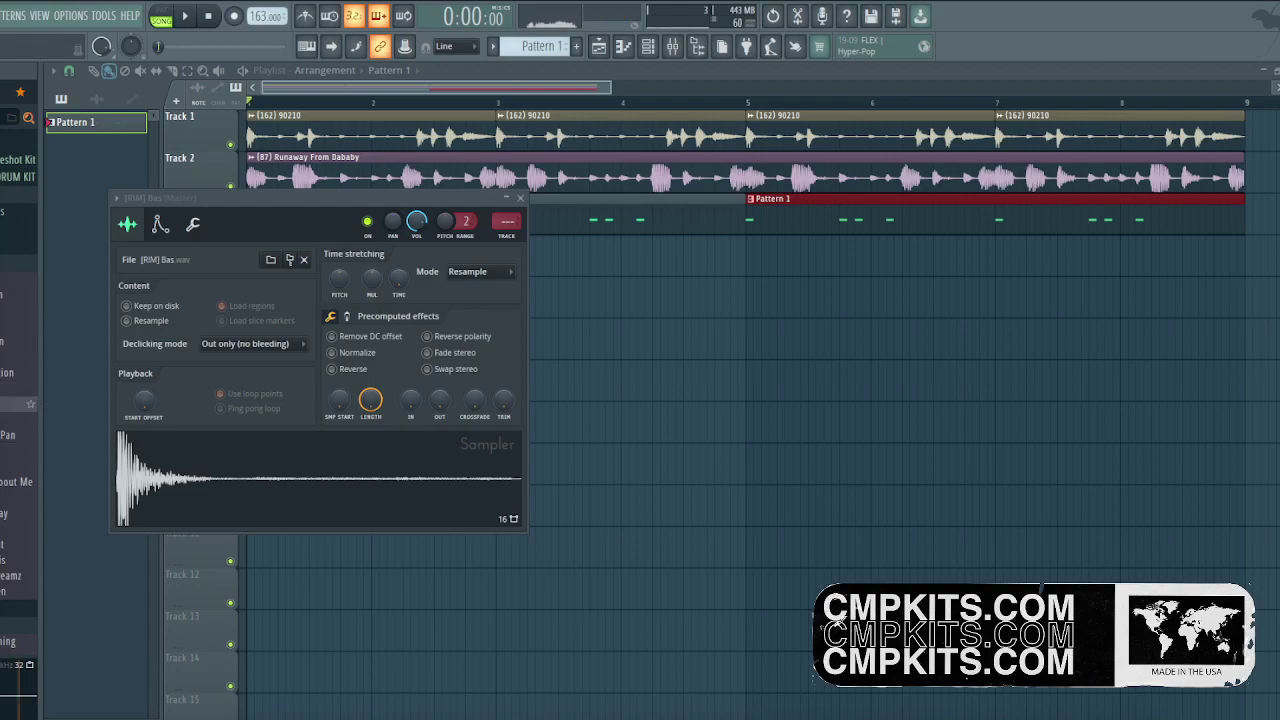
{"action": "right_click", "coordinate": [5, 404]}
{"action": "left_click", "coordinate": [8, 426]}
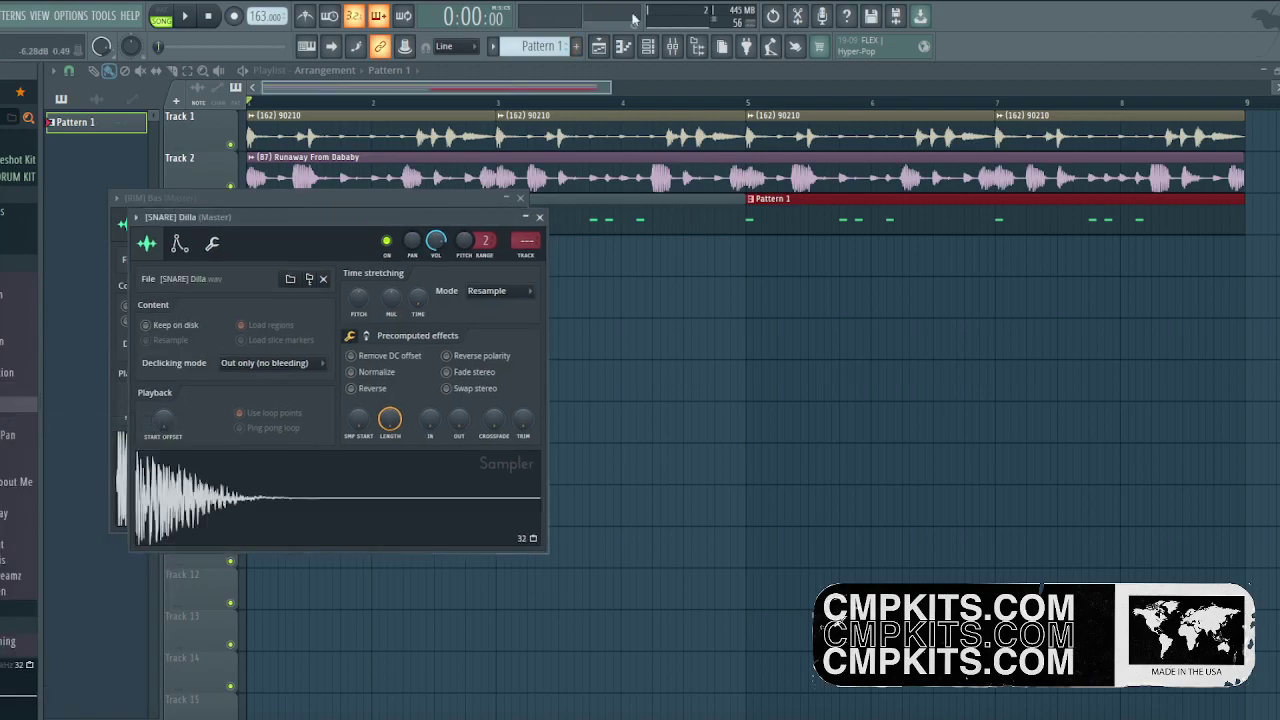
Place [RIM] Bas and [SNARE] Dilla hits together on steps 9, 25, 41 and 57 of Pattern 1.
{"action": "left_click", "coordinate": [650, 54]}
{"action": "key", "text": "space"}
{"action": "left_click", "coordinate": [491, 172]}
{"action": "left_click", "coordinate": [491, 150]}
{"action": "left_click", "coordinate": [681, 172]}
{"action": "left_click", "coordinate": [682, 150]}
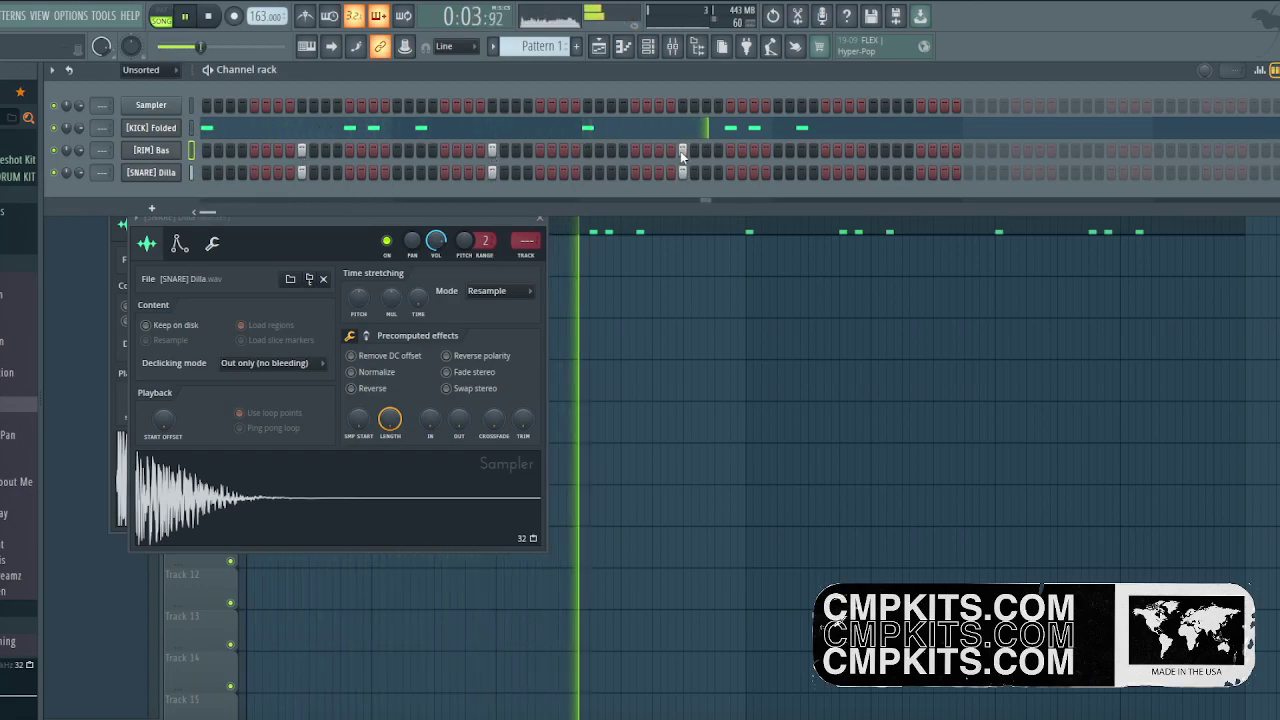
{"action": "left_click", "coordinate": [872, 172]}
{"action": "left_click", "coordinate": [872, 150]}
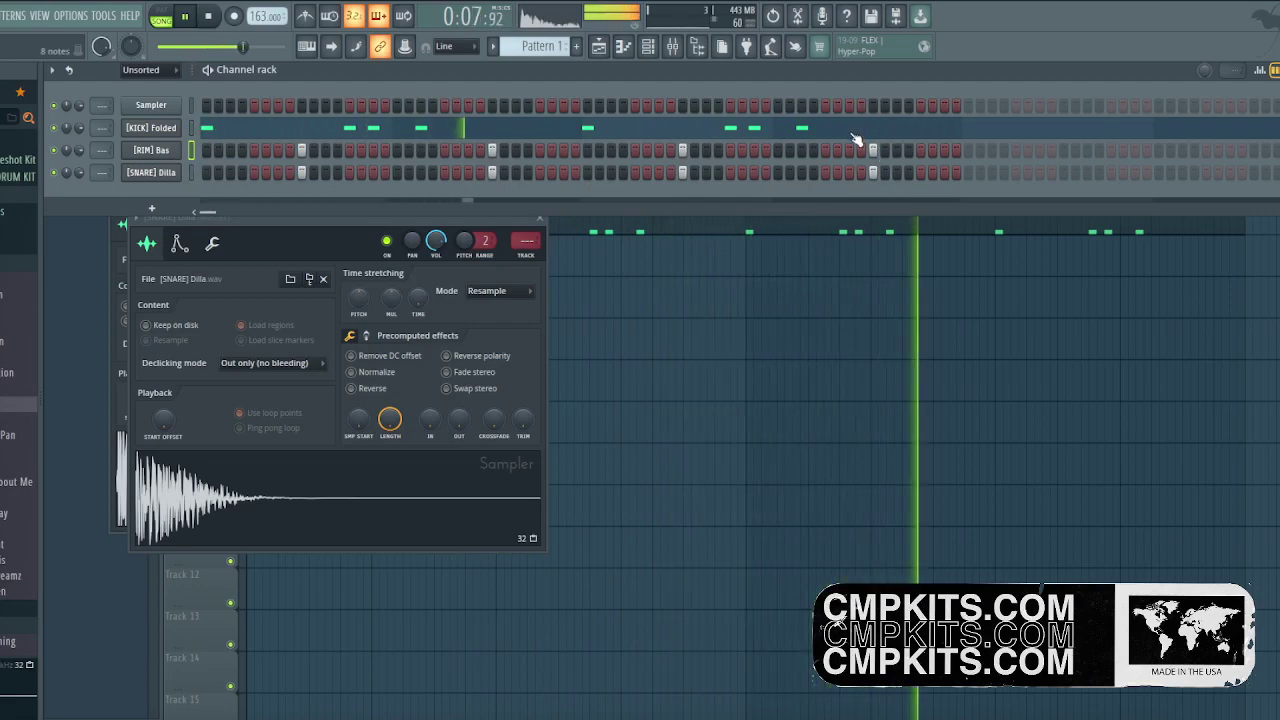
{"action": "left_click", "coordinate": [540, 219]}
{"action": "key", "text": "space"}
Load the DORIS & KELLEY - You don't have to worry sample into a new Fruity Slicer channel.
{"action": "left_click", "coordinate": [4, 211]}
{"action": "left_click", "coordinate": [8, 245]}
{"action": "left_click", "coordinate": [20, 259]}
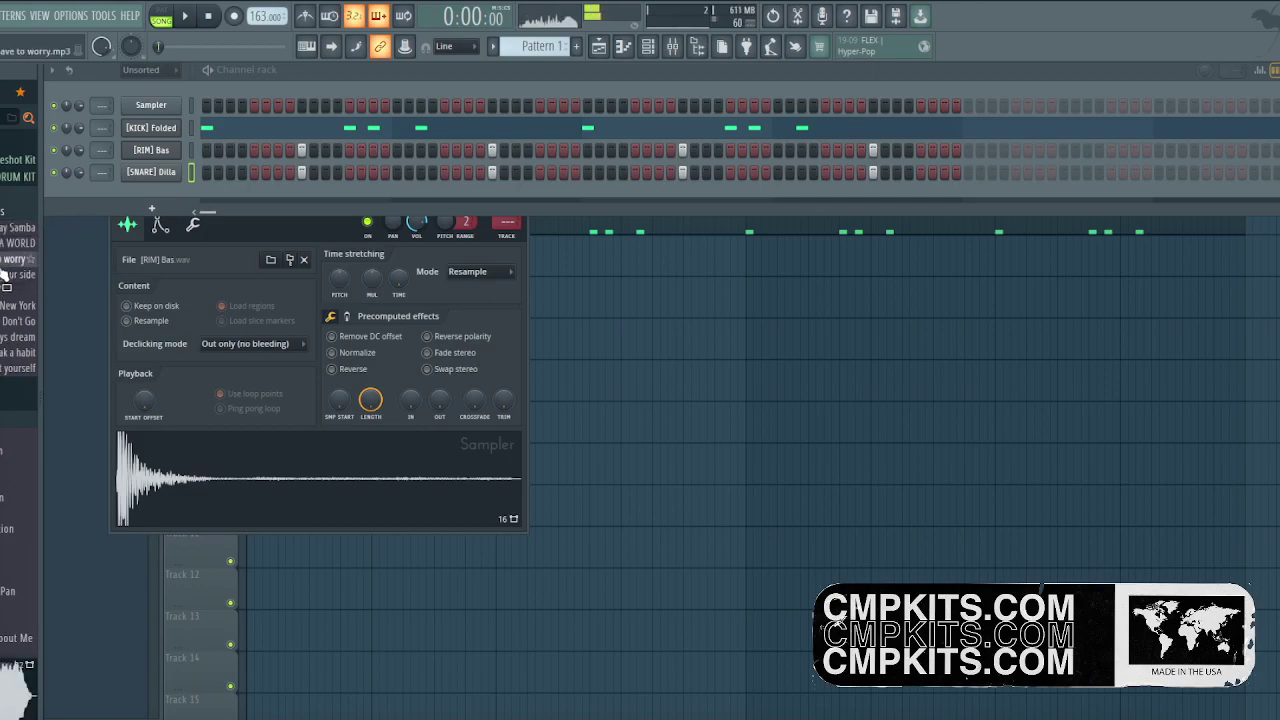
{"action": "right_click", "coordinate": [6, 270]}
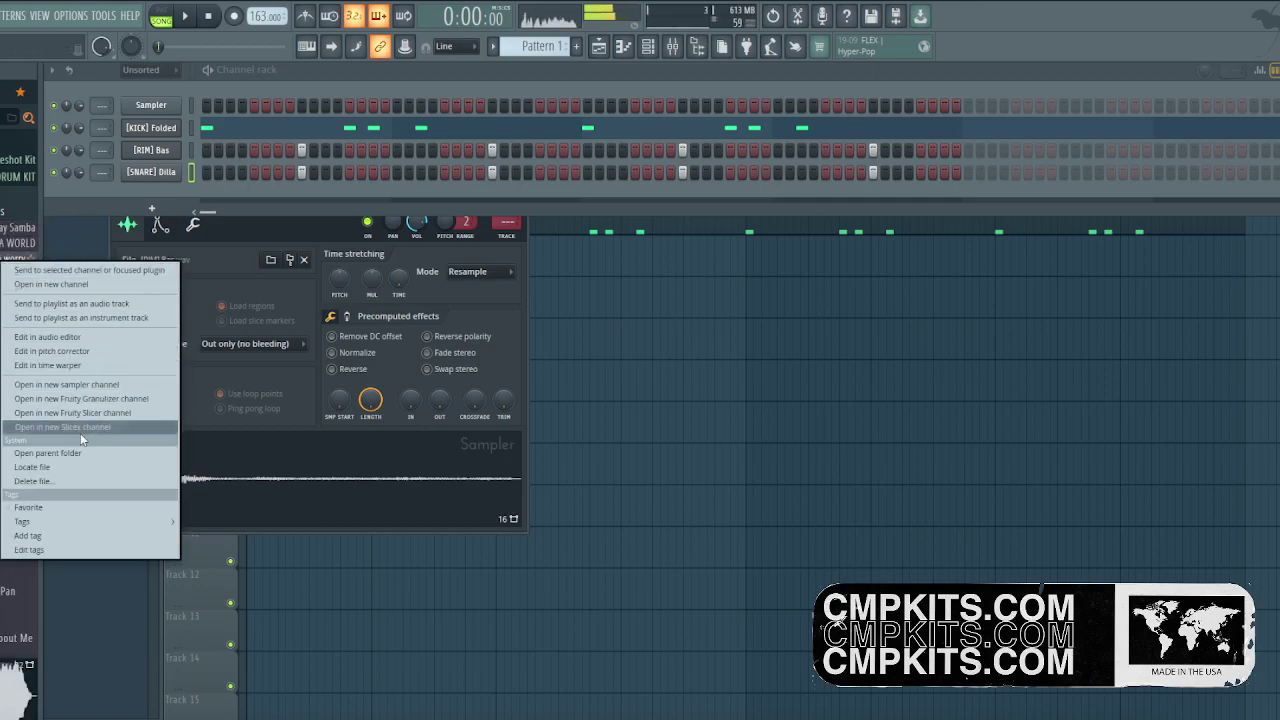
{"action": "left_click", "coordinate": [72, 412]}
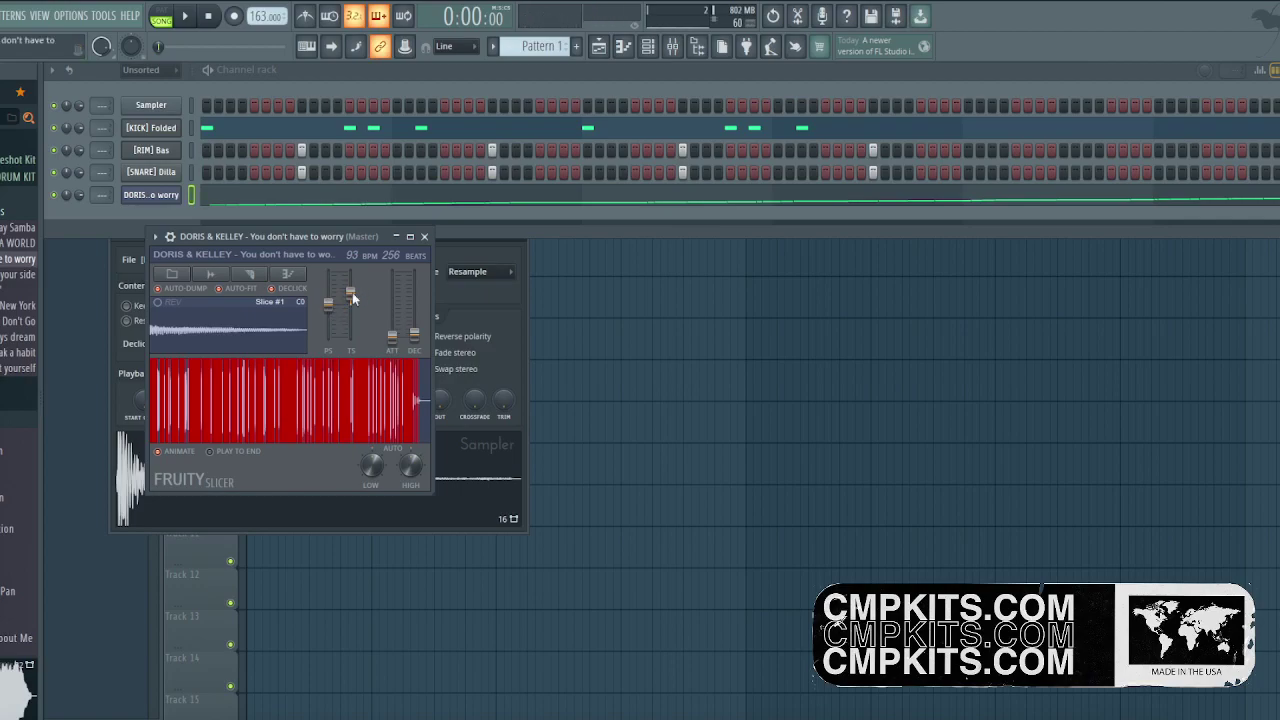
Slice the DORIS & KELLEY sample by beat in Fruity Slicer.
{"action": "left_click", "coordinate": [255, 274]}
{"action": "left_click", "coordinate": [255, 274]}
{"action": "left_click", "coordinate": [255, 274]}
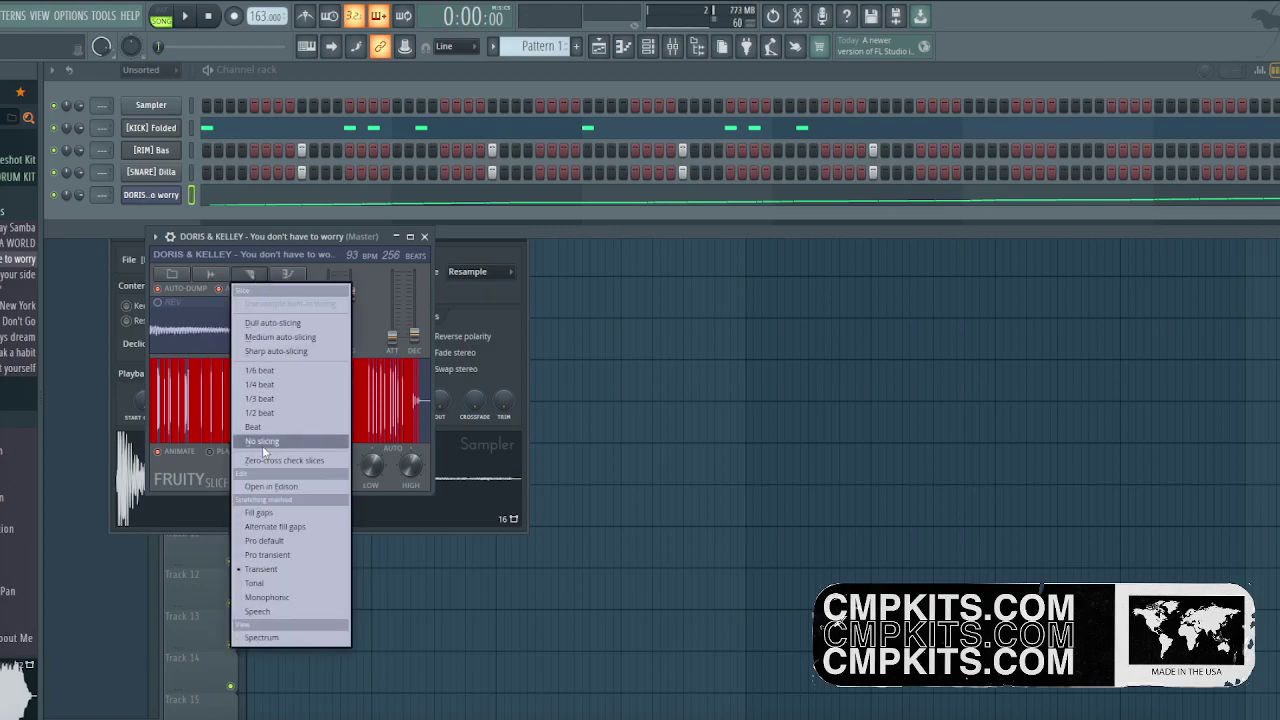
{"action": "left_click", "coordinate": [278, 427]}
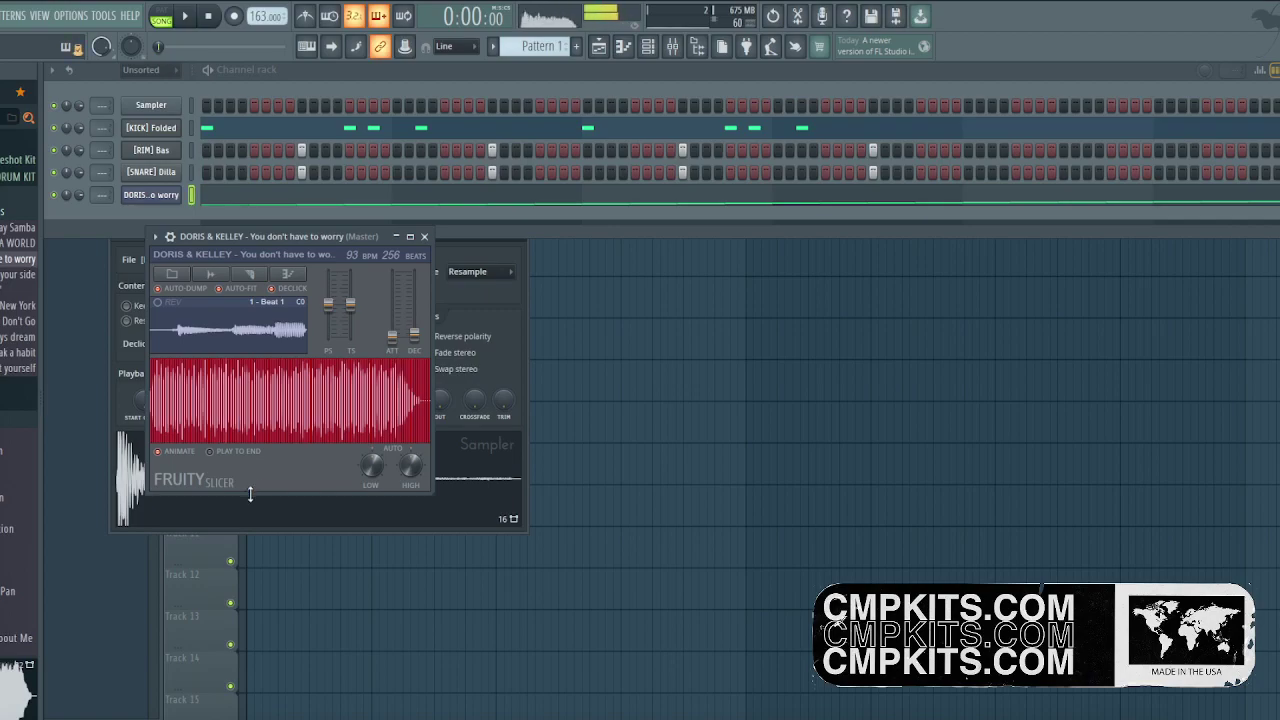
Set the DORIS & KELLEY sample's tempo to 163 BPM in Fruity Slicer and clear its auto-dumped notes from Pattern 1.
{"action": "key", "text": "space"}
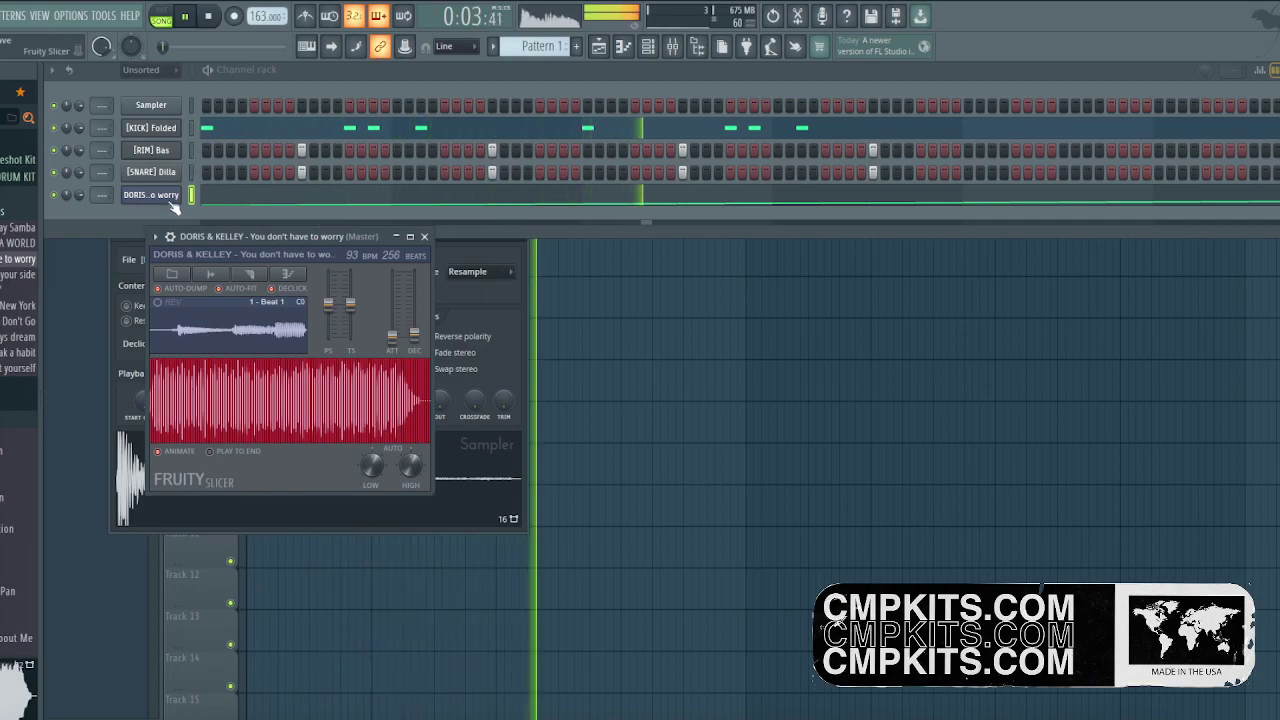
{"action": "key", "text": "space"}
{"action": "mouse_move", "coordinate": [353, 257]}
{"action": "left_mouse_down"}
{"action": "mouse_move", "coordinate": [364, 132]}
{"action": "mouse_move", "coordinate": [337, 263]}
{"action": "left_mouse_up"}
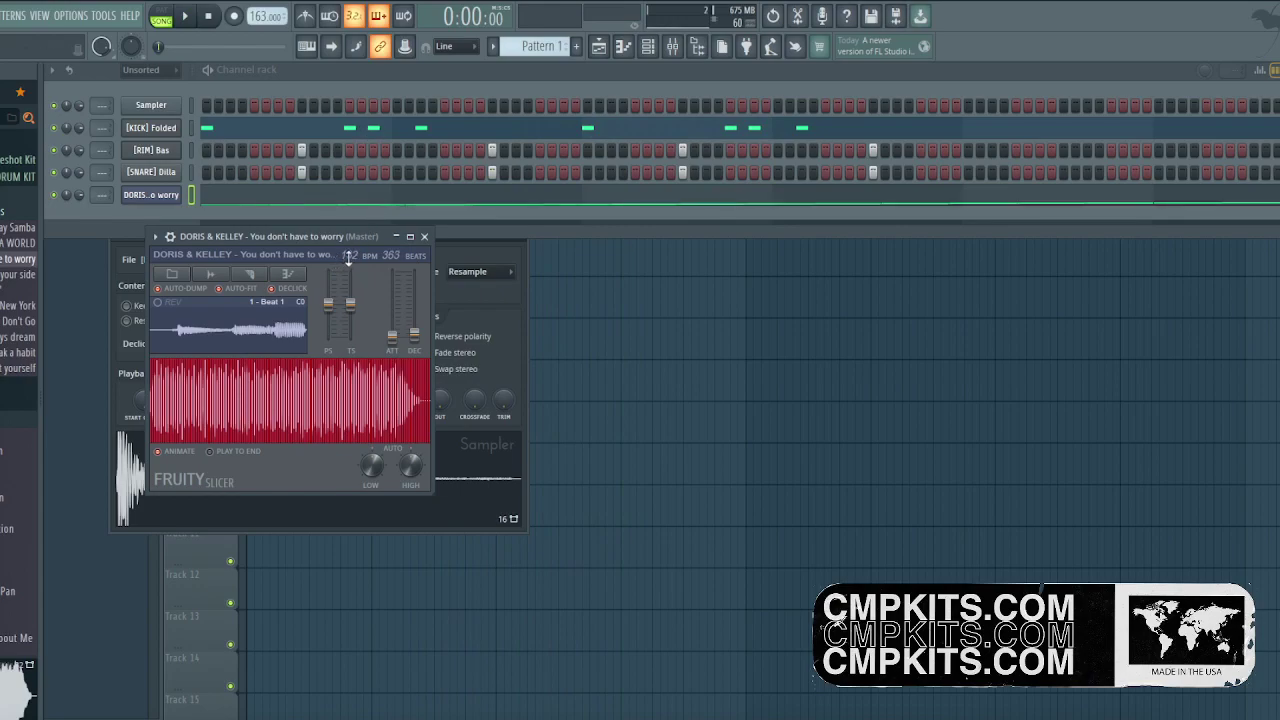
{"action": "left_click_drag", "start_coordinate": [354, 185], "coordinate": [368, 252]}
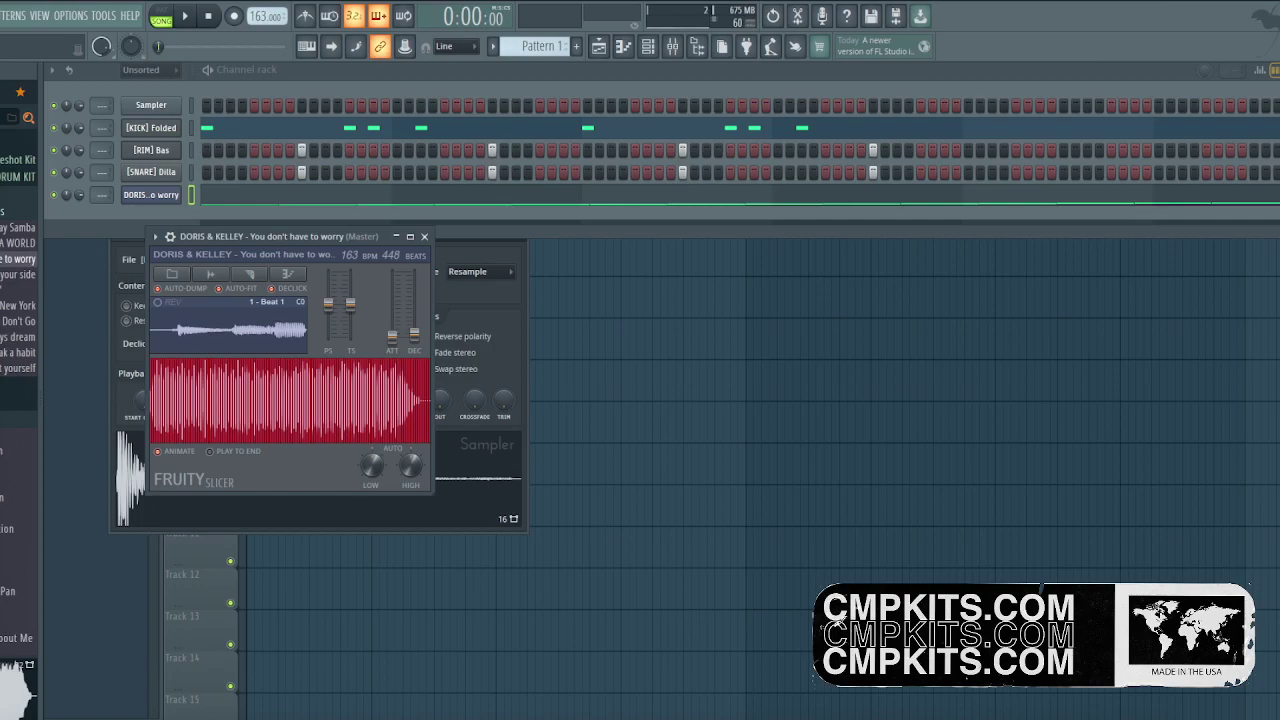
{"action": "key", "text": "space"}
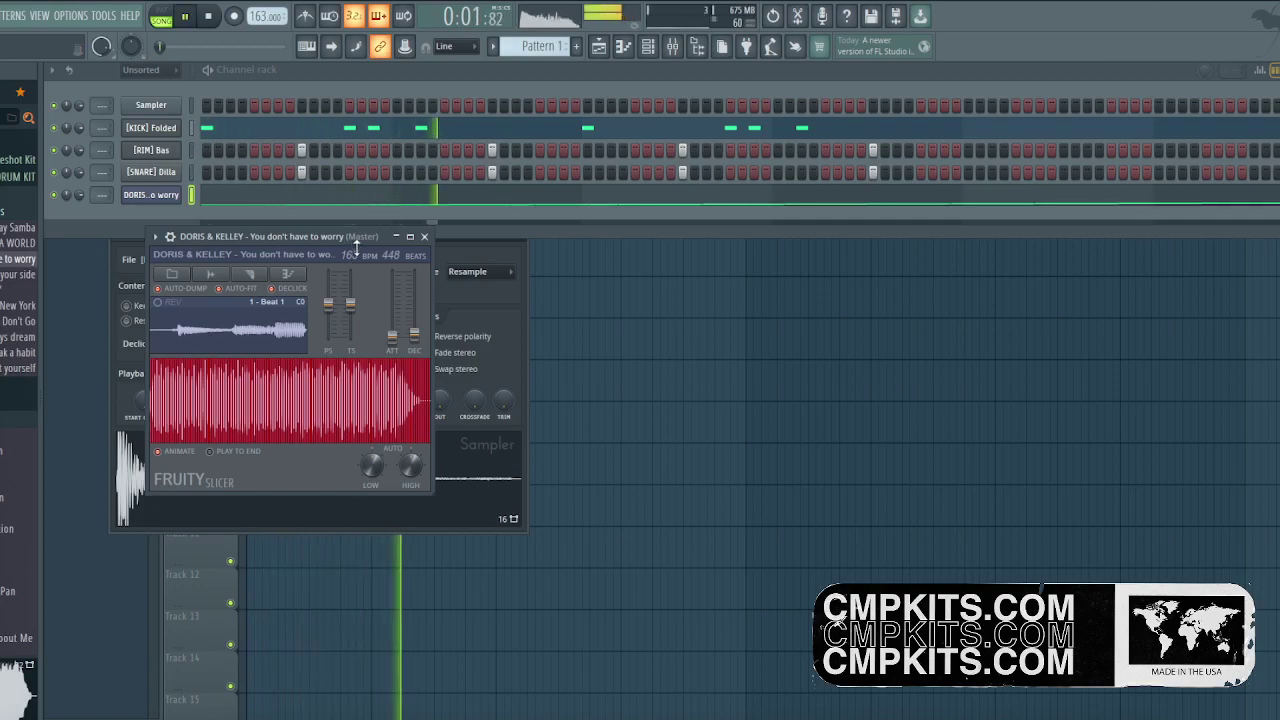
{"action": "key", "text": "space"}
{"action": "right_click", "coordinate": [177, 189]}
{"action": "left_click", "coordinate": [346, 195]}
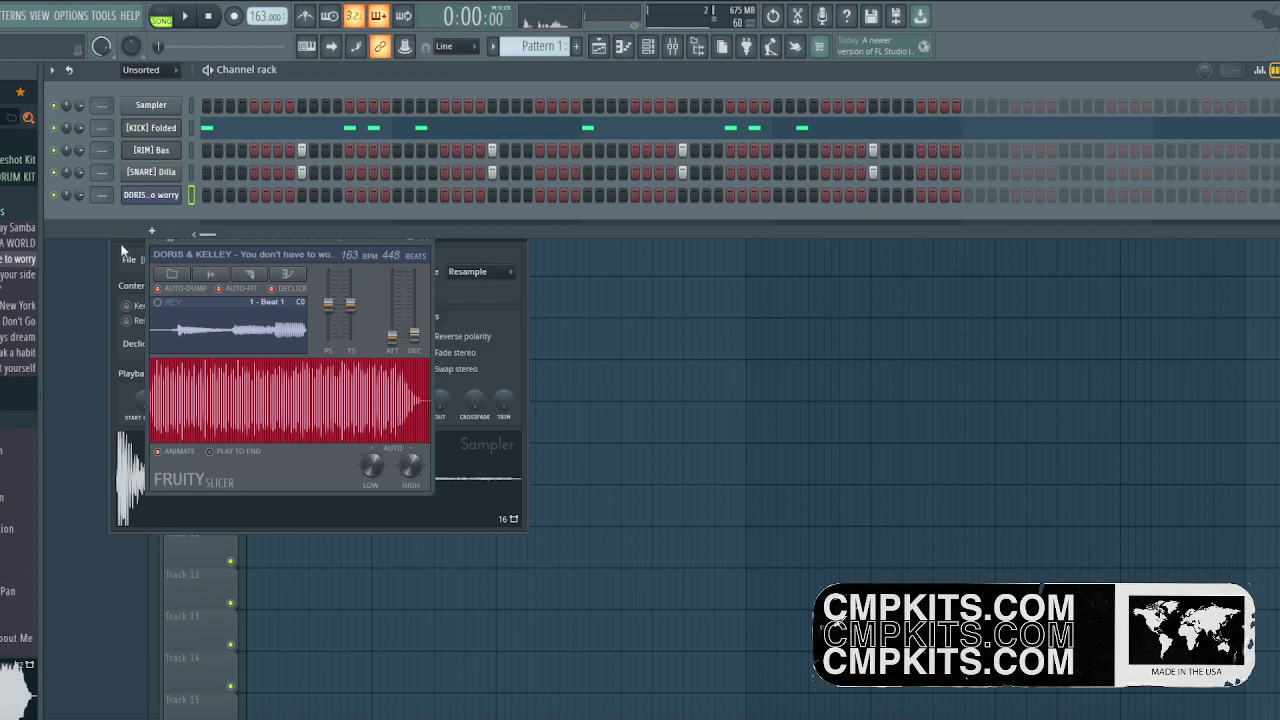
Set the DORIS & KELLEY channel's root note to E5 and audition its slices against the beat.
{"action": "left_click", "coordinate": [348, 318]}
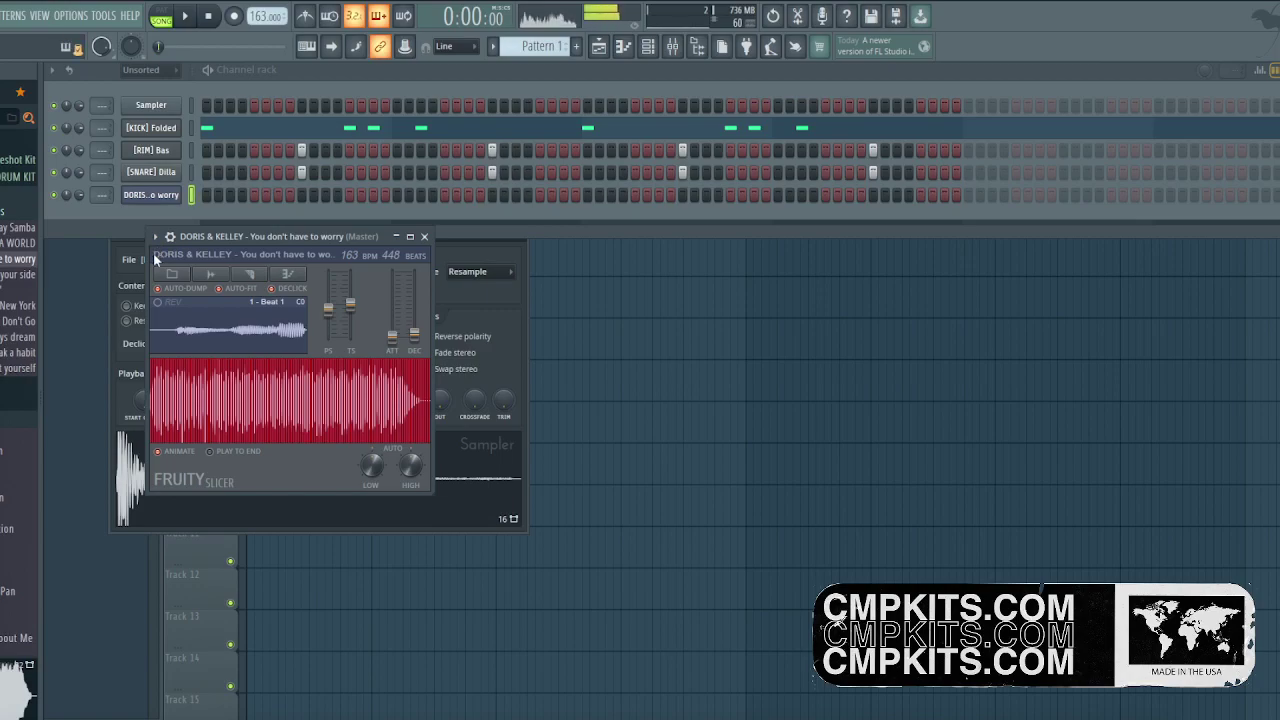
{"action": "left_click", "coordinate": [171, 238]}
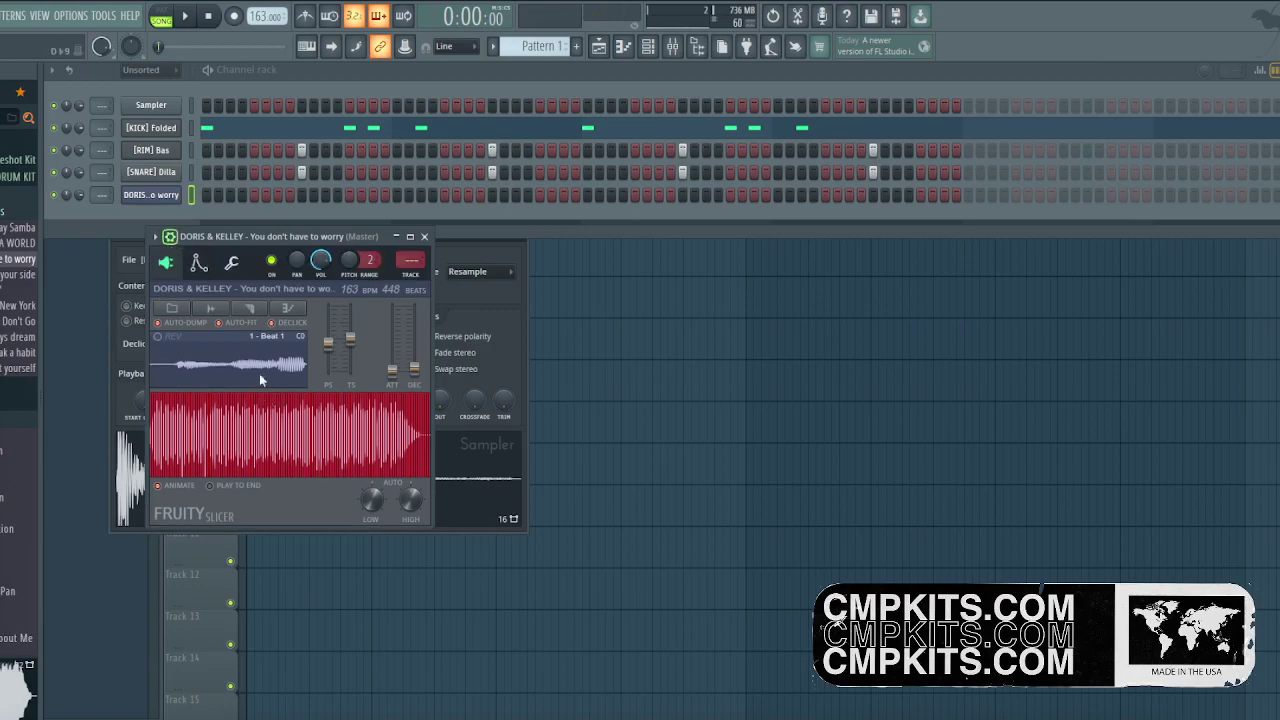
{"action": "left_click", "coordinate": [201, 263]}
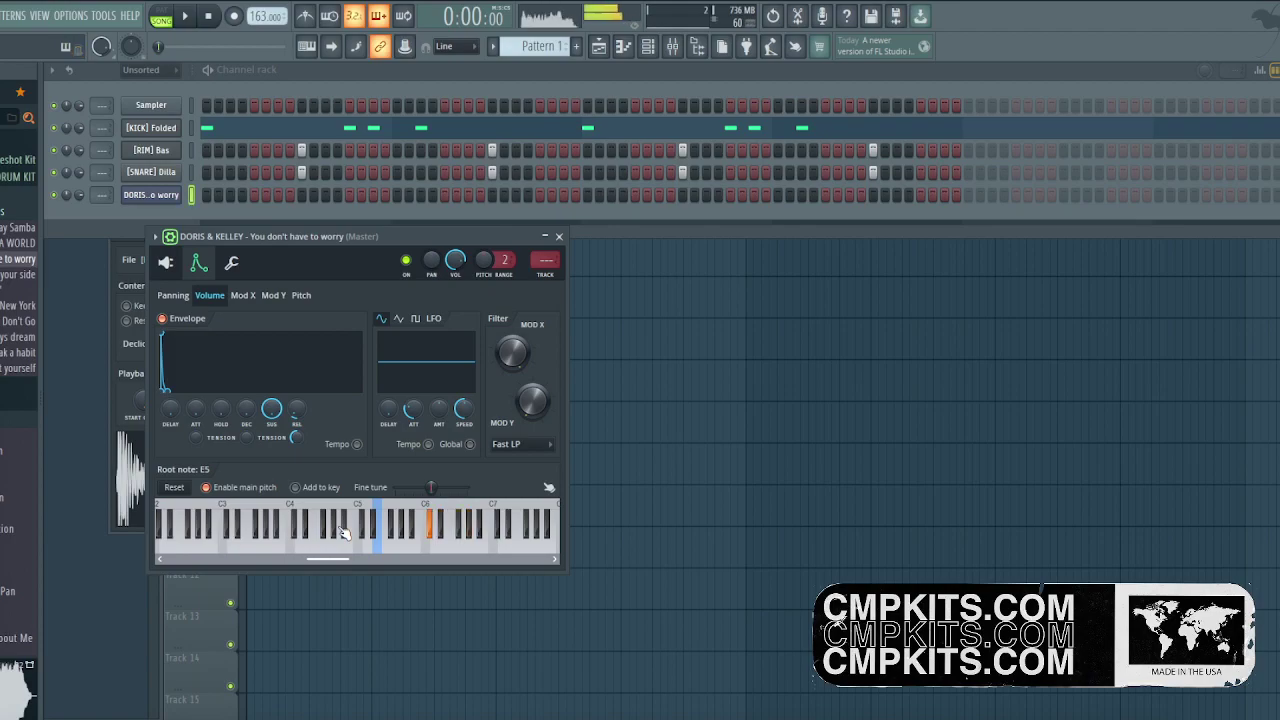
{"action": "key", "text": "space"}
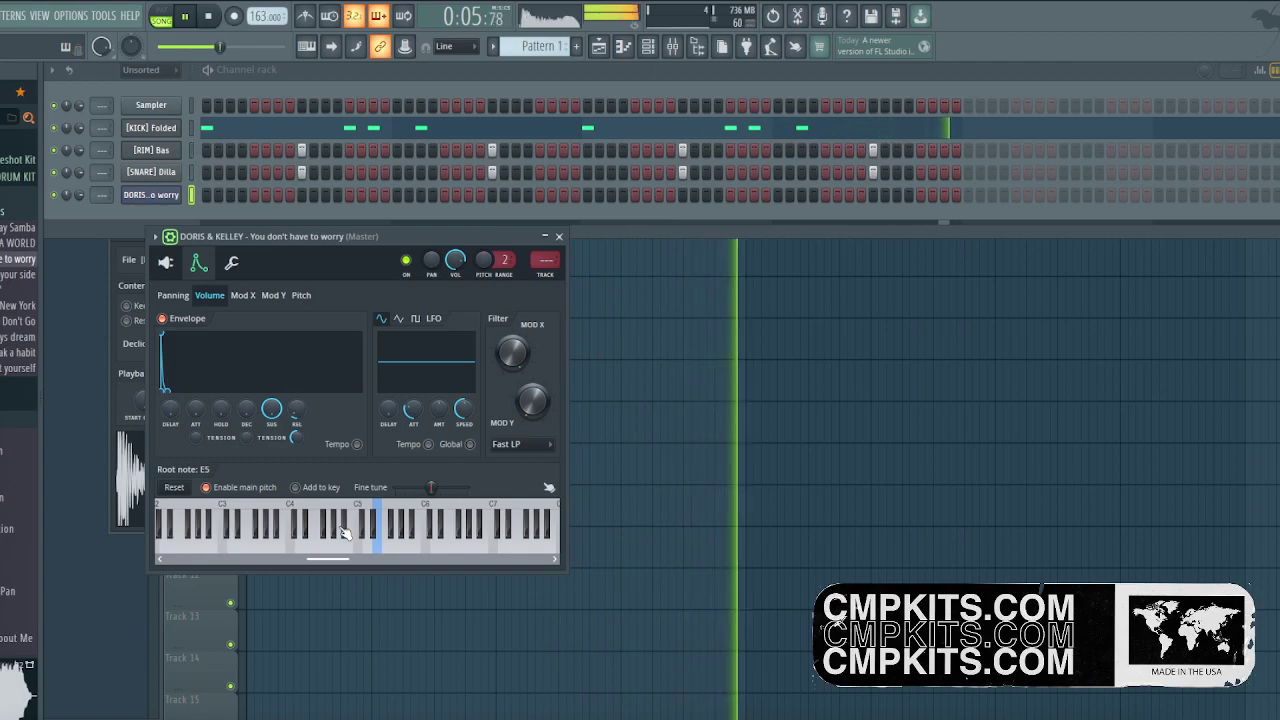
{"action": "key", "text": "space"}
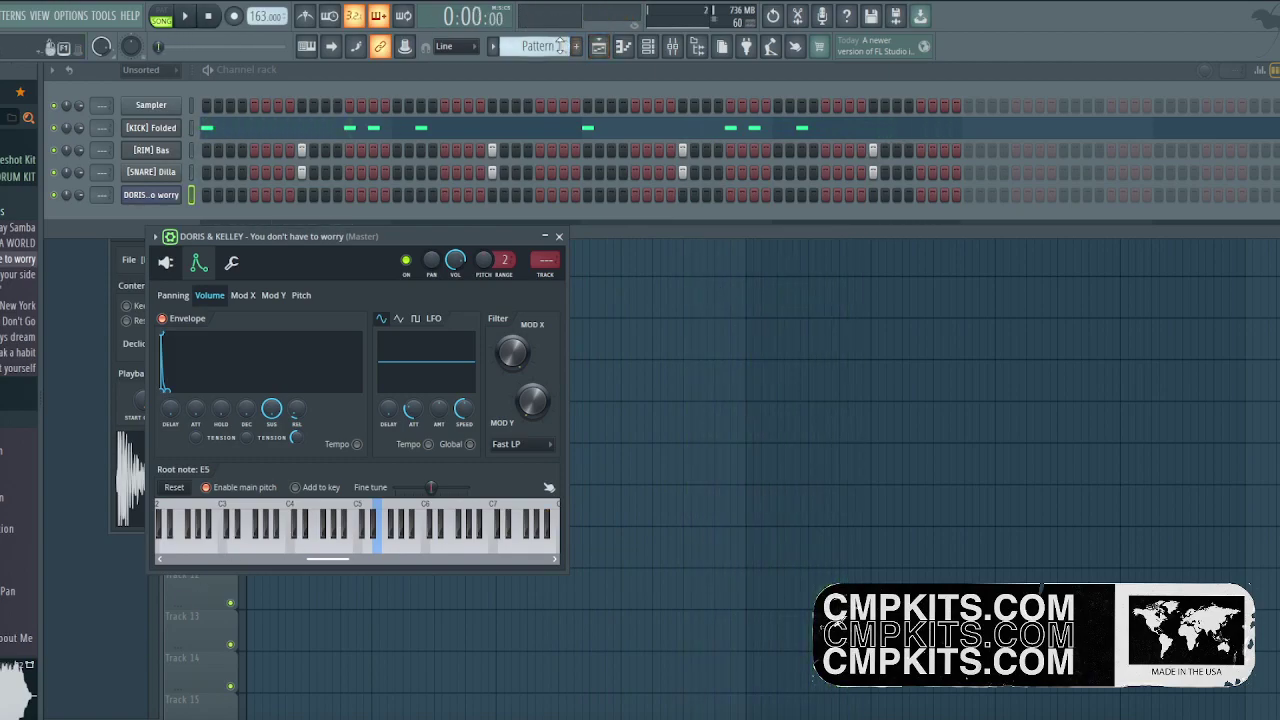
Record a melody of DORIS & KELLEY slices into Pattern 2 over the beat, discarding the first take.
{"action": "scroll", "coordinate": [561, 46], "scroll_direction": "up", "scroll_amount": 1}
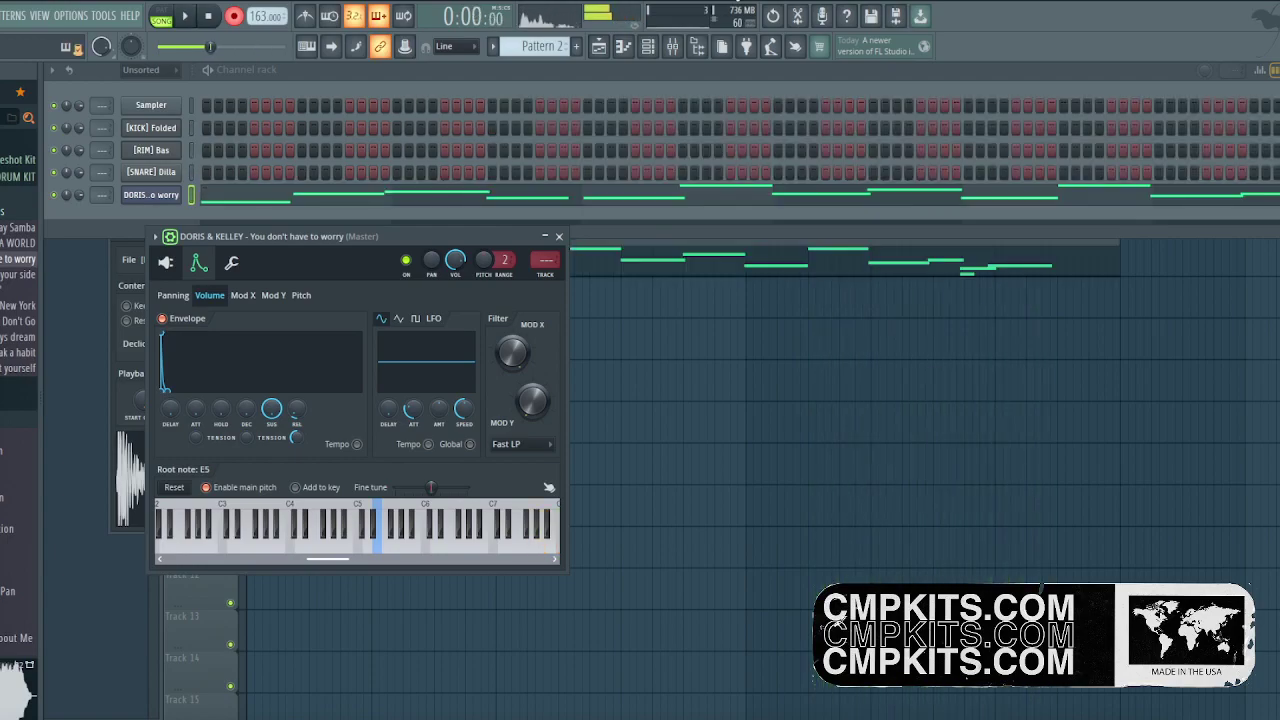
{"action": "key", "text": "ctrl+z"}
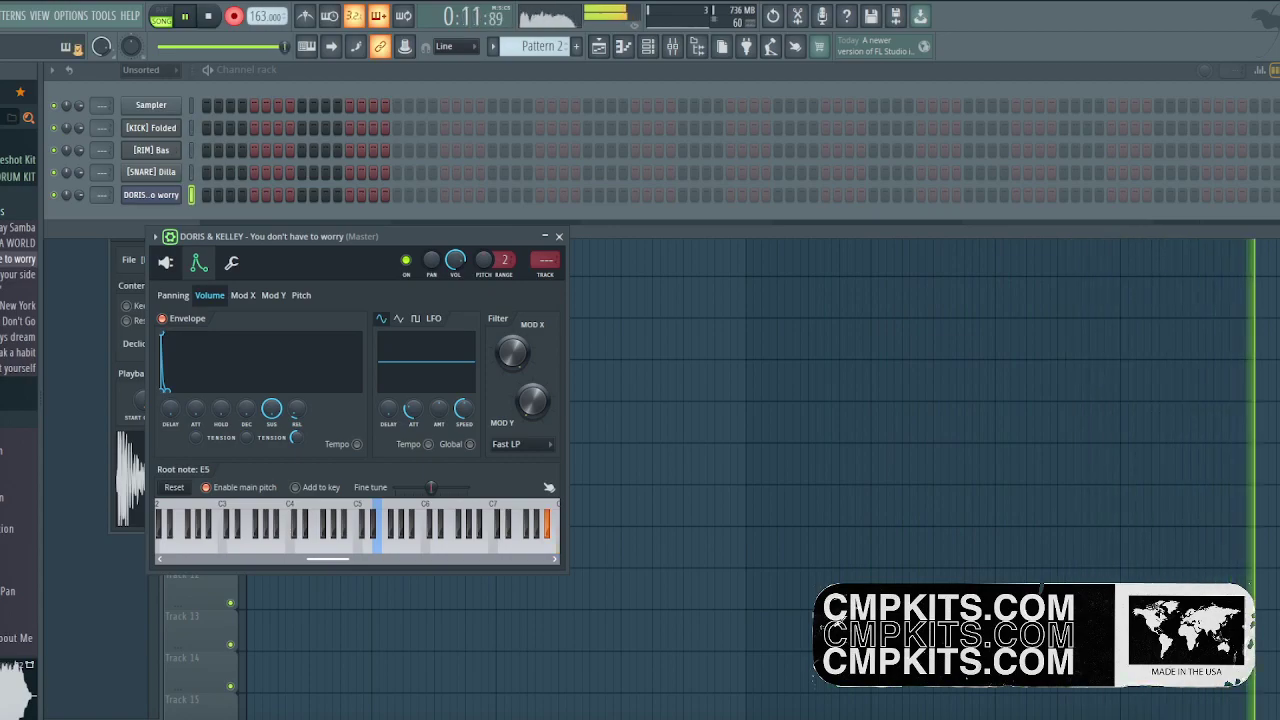
{"action": "key", "text": "space"}
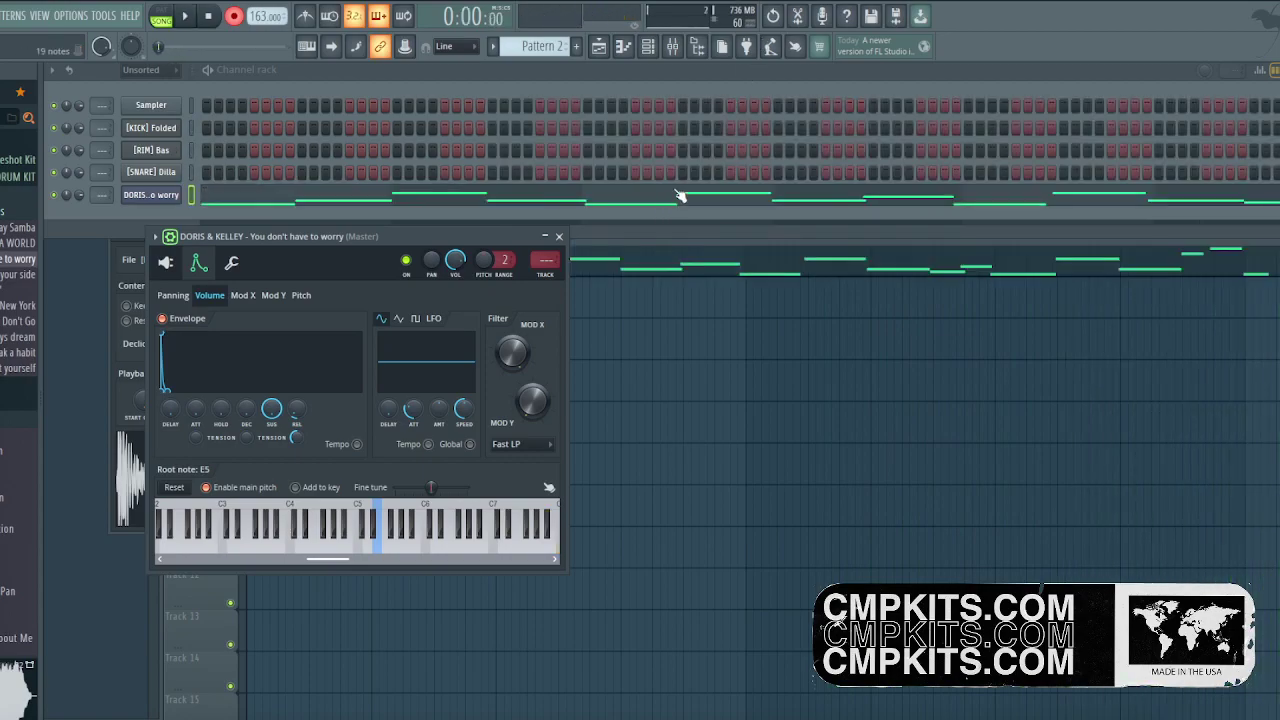
Quantize the recorded slice notes of Pattern 2 in the piano roll and delete the final Beat 95 note.
{"action": "left_click", "coordinate": [678, 195]}
{"action": "scroll", "coordinate": [694, 237], "scroll_direction": "up", "scroll_amount": 10}
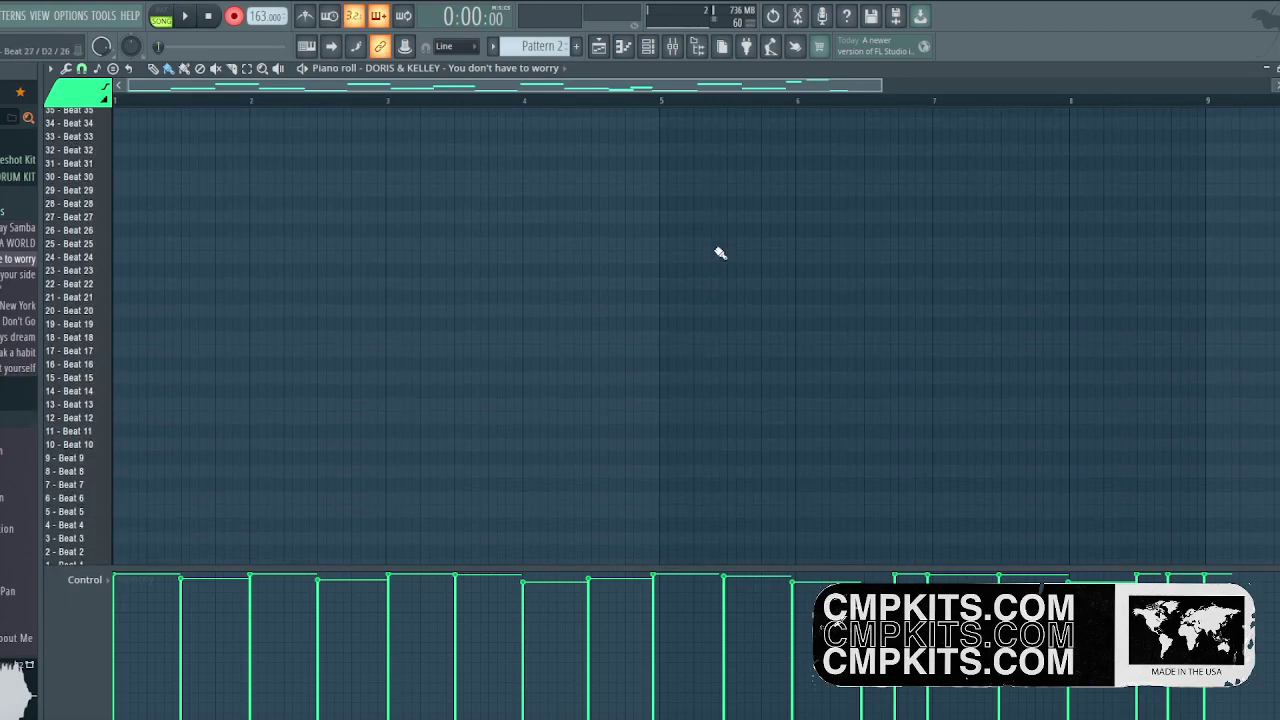
{"action": "scroll", "coordinate": [717, 254], "scroll_direction": "up", "scroll_amount": 4}
{"action": "scroll", "coordinate": [720, 252], "scroll_direction": "down", "scroll_amount": 5}
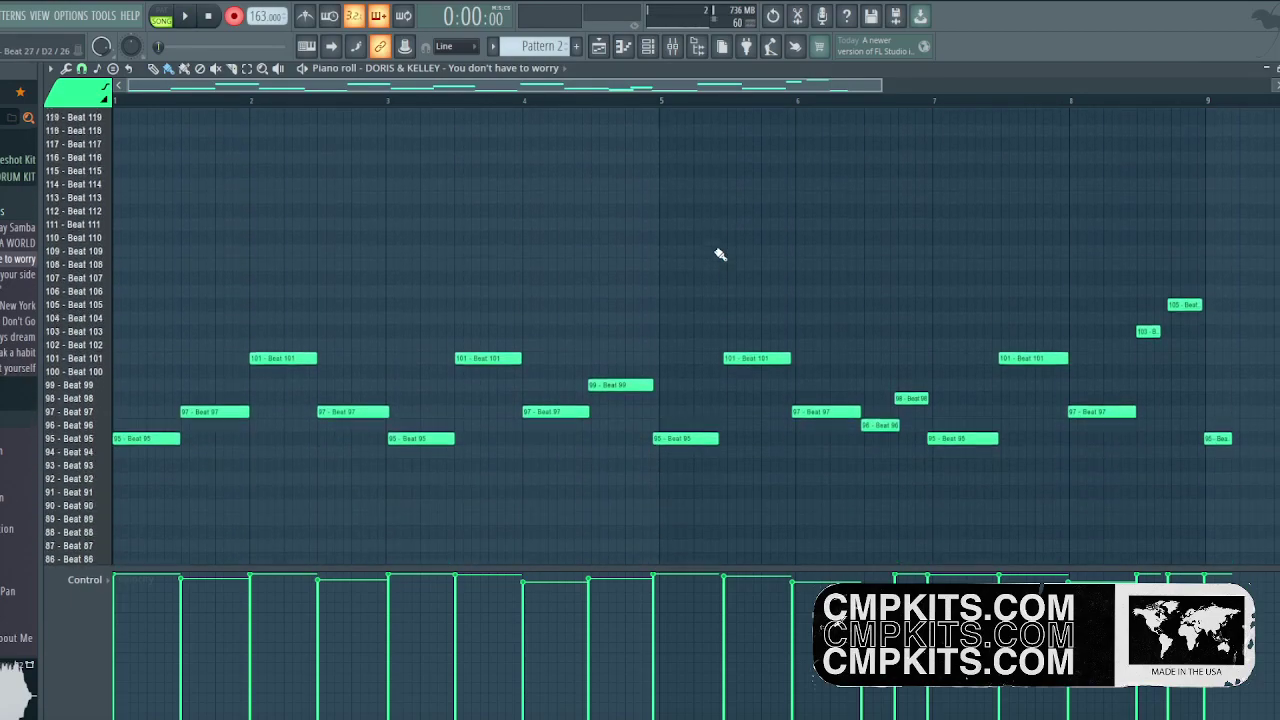
{"action": "key", "text": "ctrl+q"}
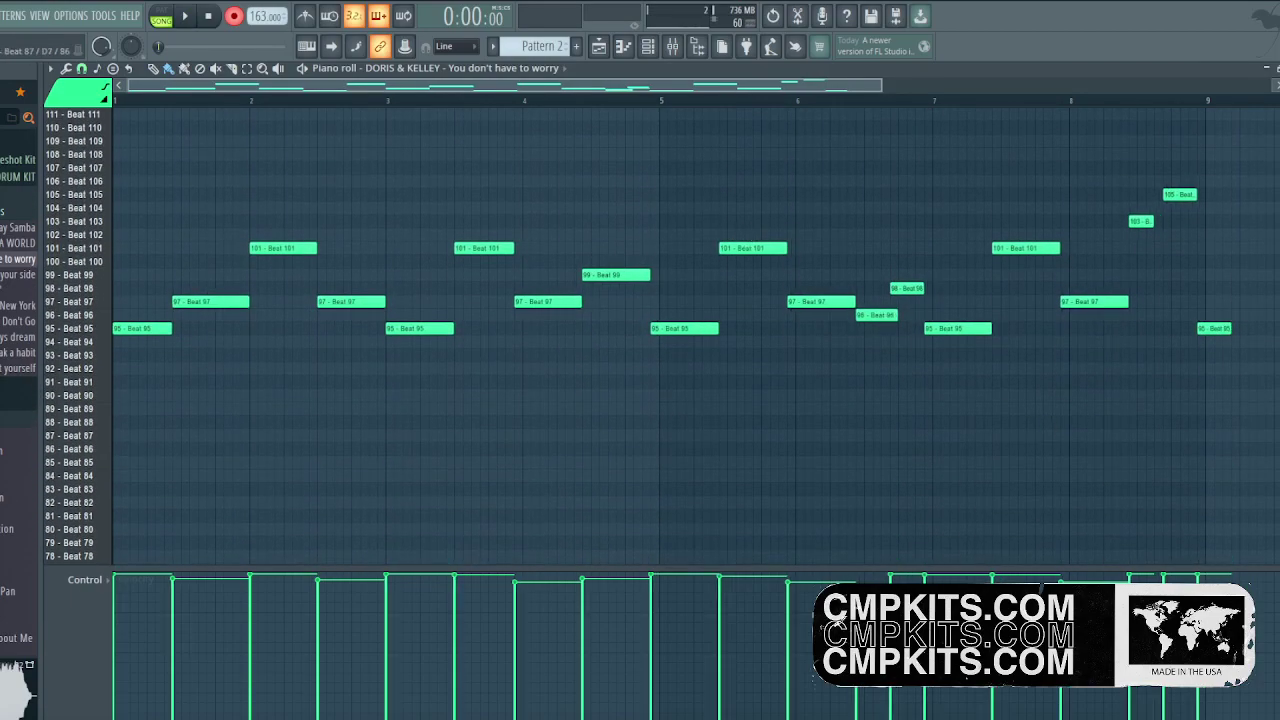
{"action": "right_click", "coordinate": [1220, 329]}
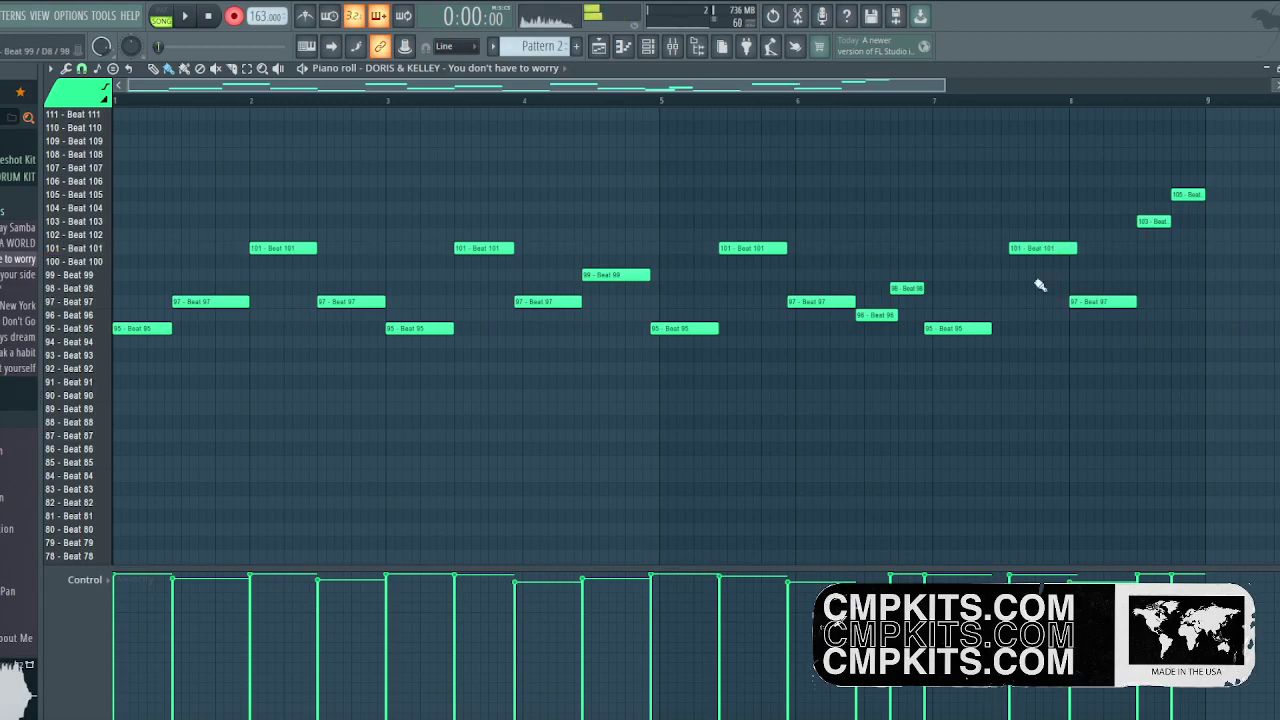
Nudge the off-grid slice notes from bar 4 onward into time and lengthen the Beat 101 note just before bar 4.
{"action": "left_click_drag", "start_coordinate": [1001, 346], "coordinate": [536, 226]}
{"action": "key", "text": "shift+Right"}
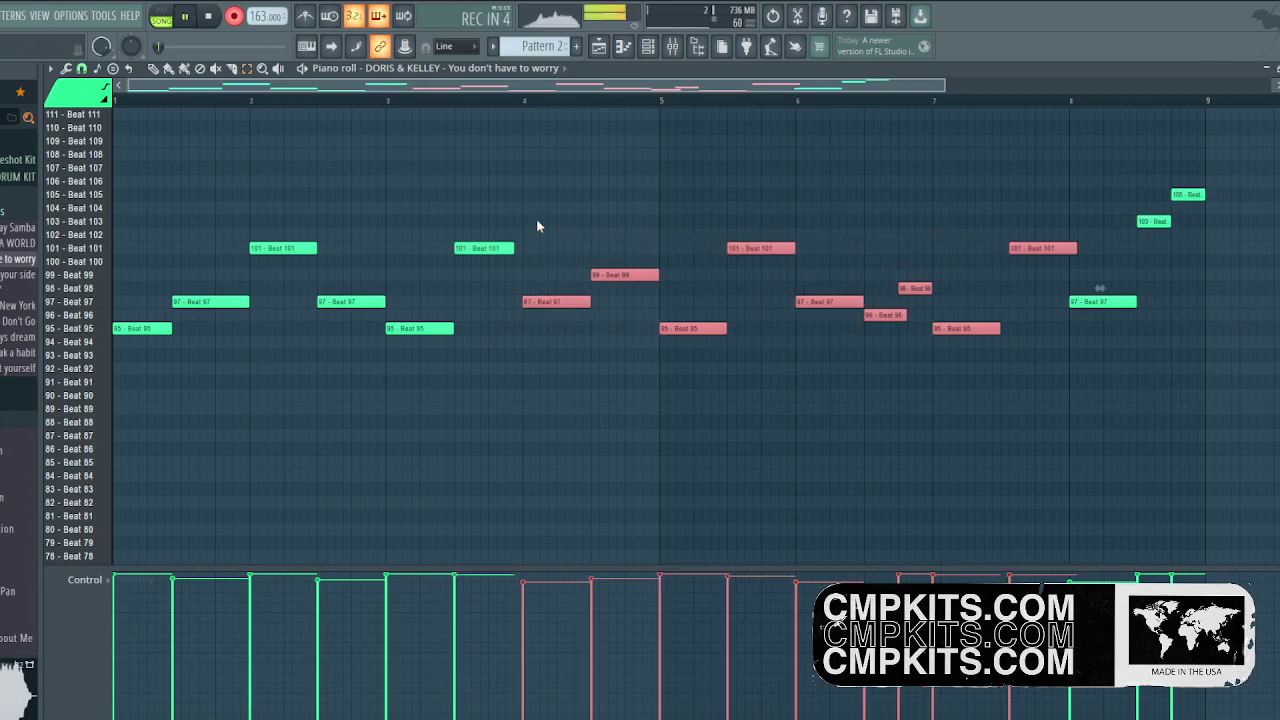
{"action": "key", "text": "space"}
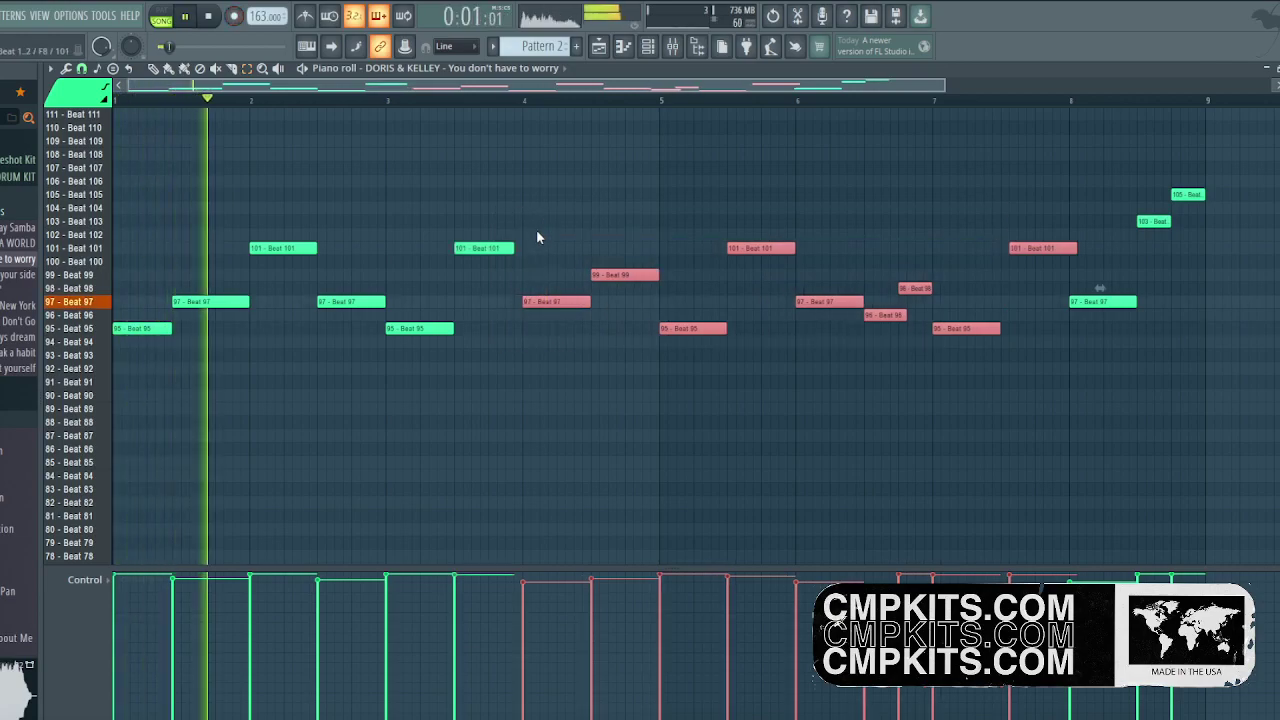
{"action": "left_click_drag", "start_coordinate": [510, 251], "coordinate": [519, 251]}
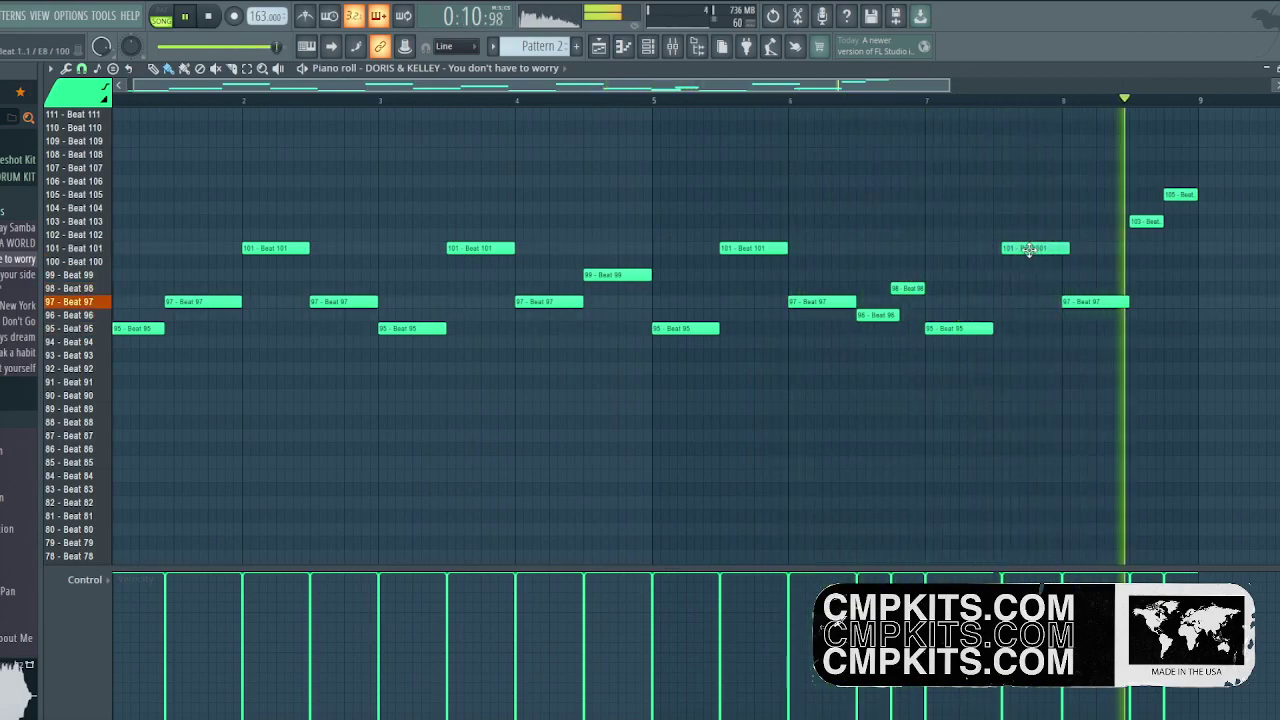
{"action": "left_click_drag", "start_coordinate": [1034, 249], "coordinate": [1025, 249]}
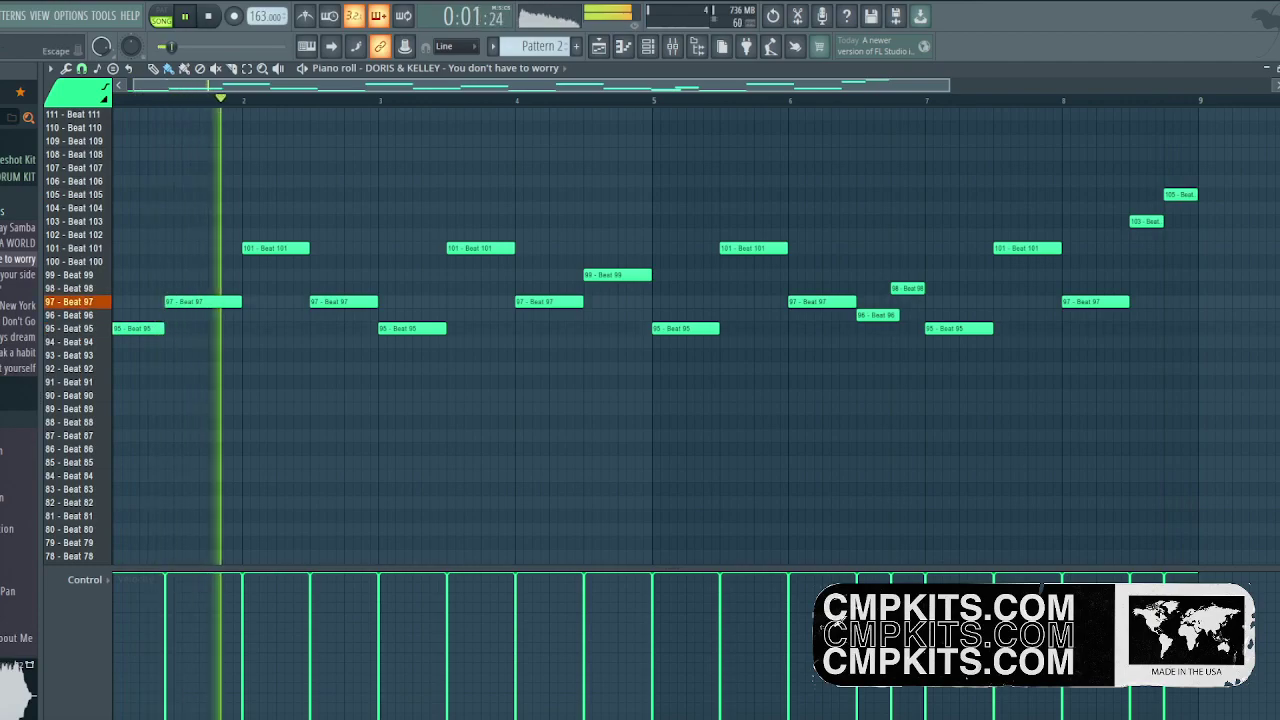
{"action": "key", "text": "F7"}
Fine-tune the pitch shift and time stretch of the sliced sample while listening to Pattern 2.
{"action": "left_click", "coordinate": [167, 266]}
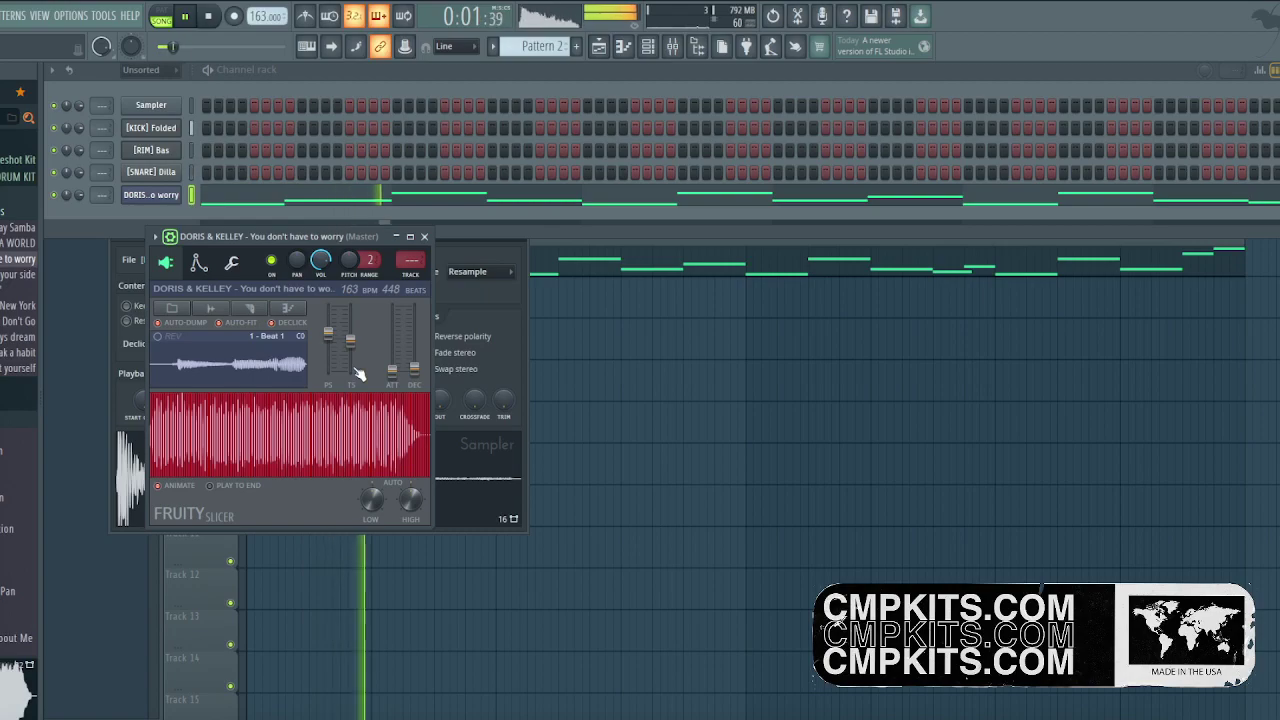
{"action": "left_click_drag", "start_coordinate": [350, 342], "coordinate": [350, 340]}
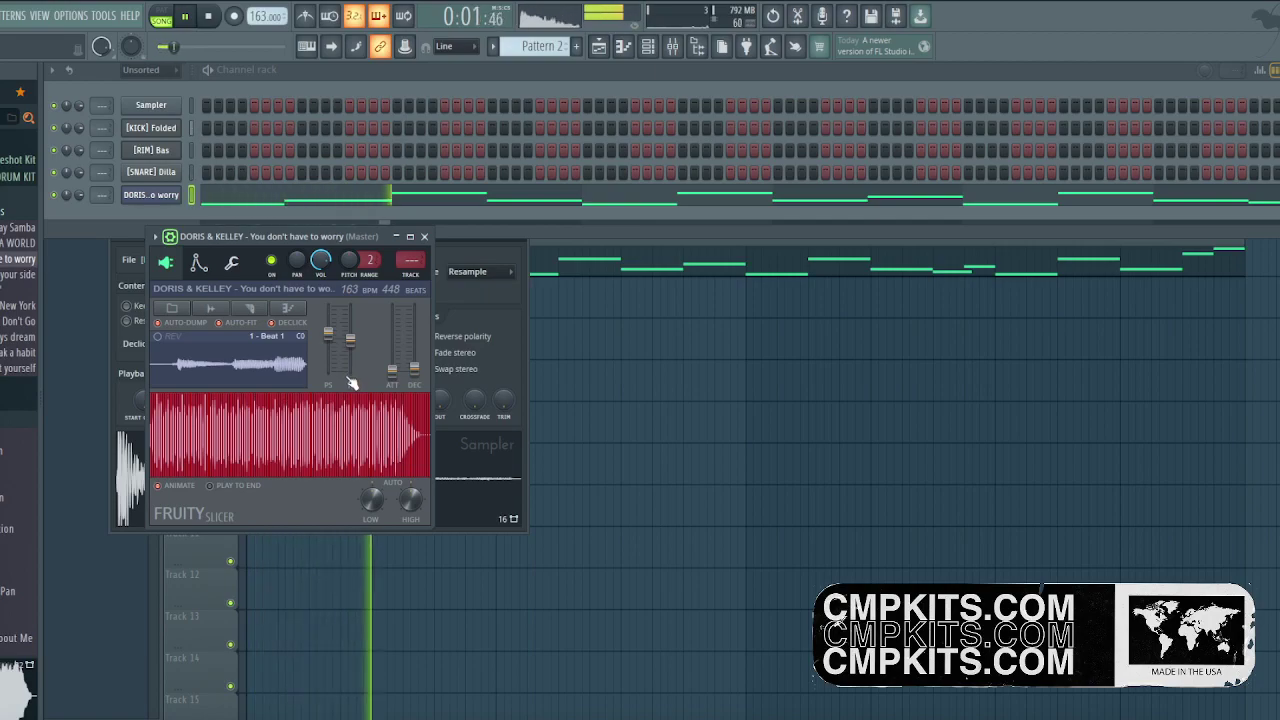
{"action": "left_click_drag", "start_coordinate": [351, 341], "coordinate": [351, 340]}
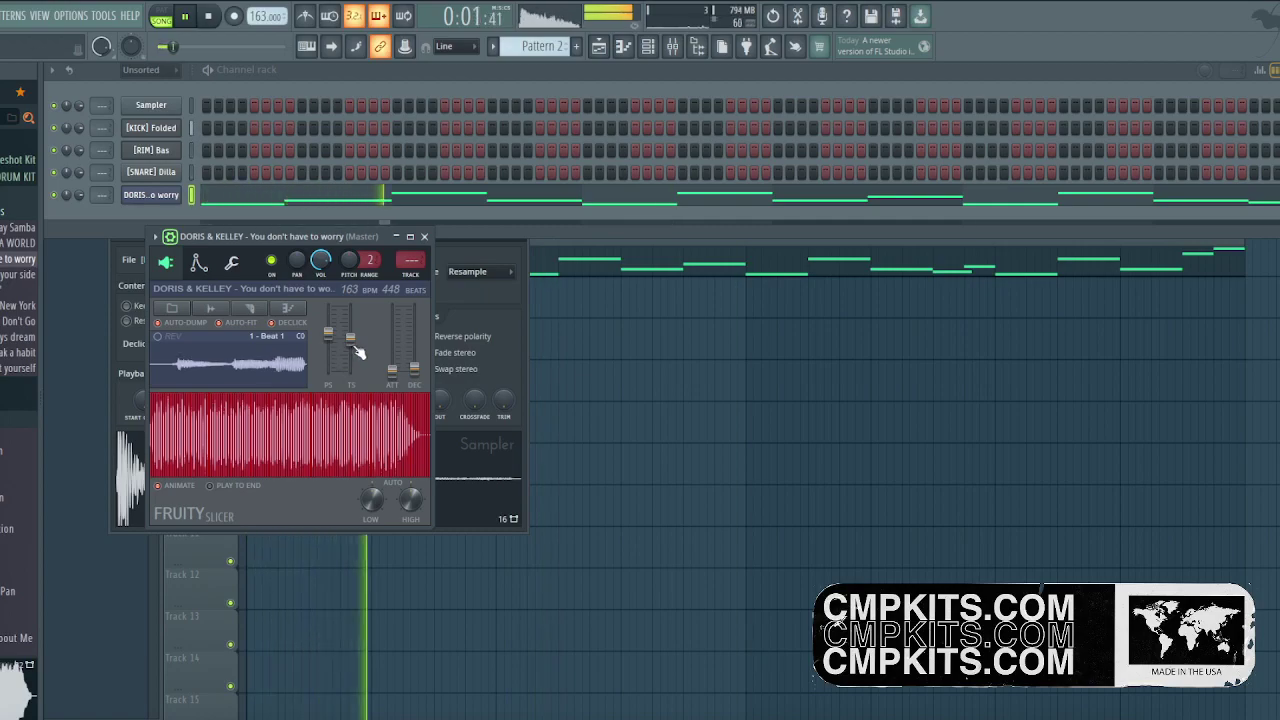
{"action": "key", "text": "space"}
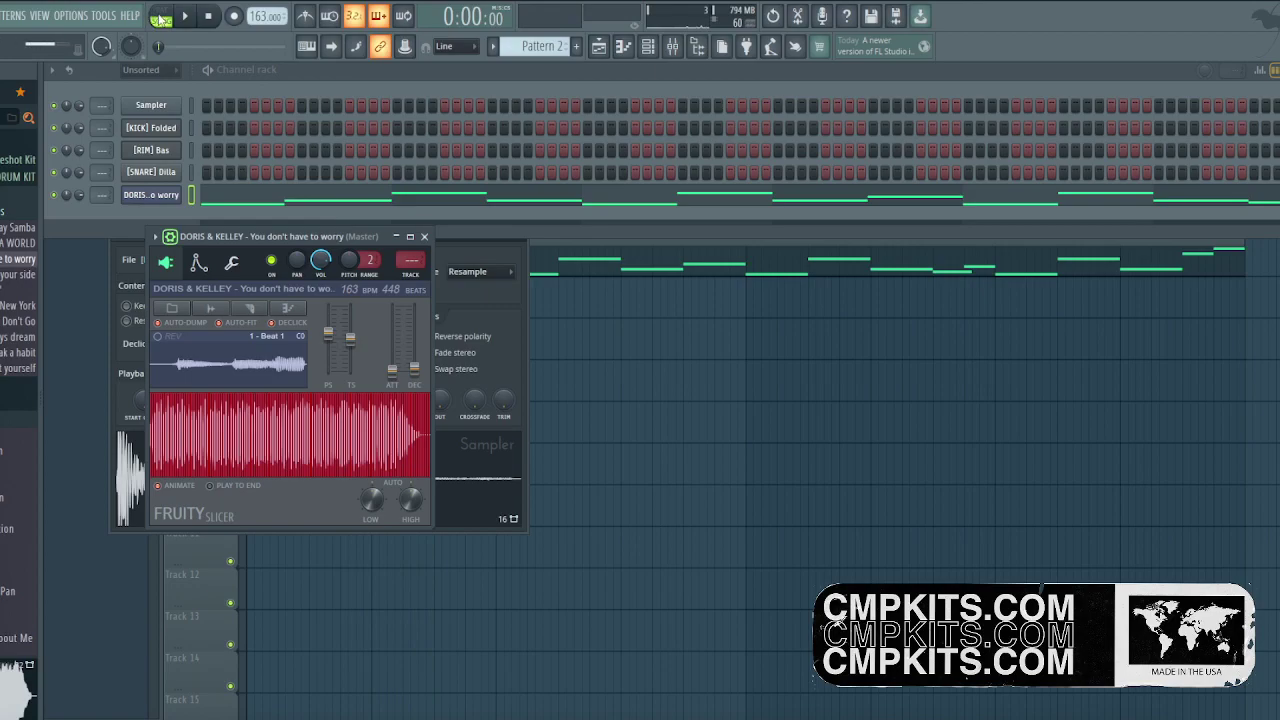
{"action": "key", "text": "space"}
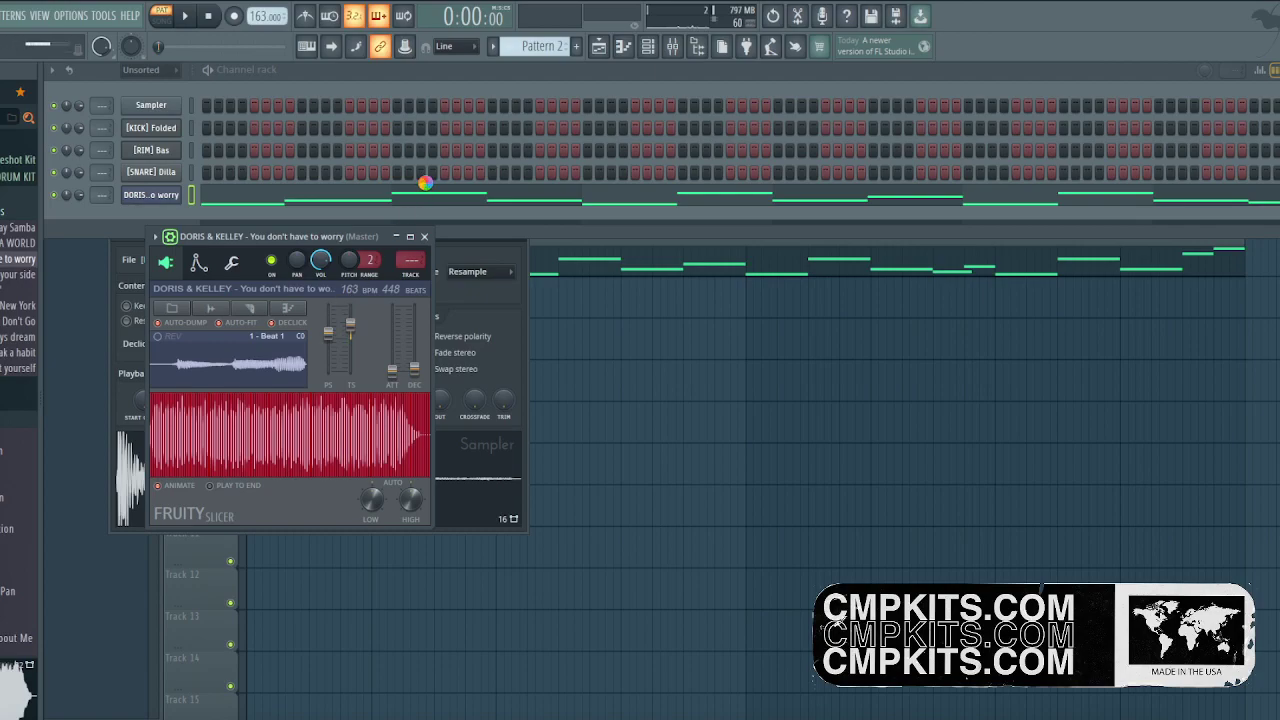
{"action": "key", "text": "space"}
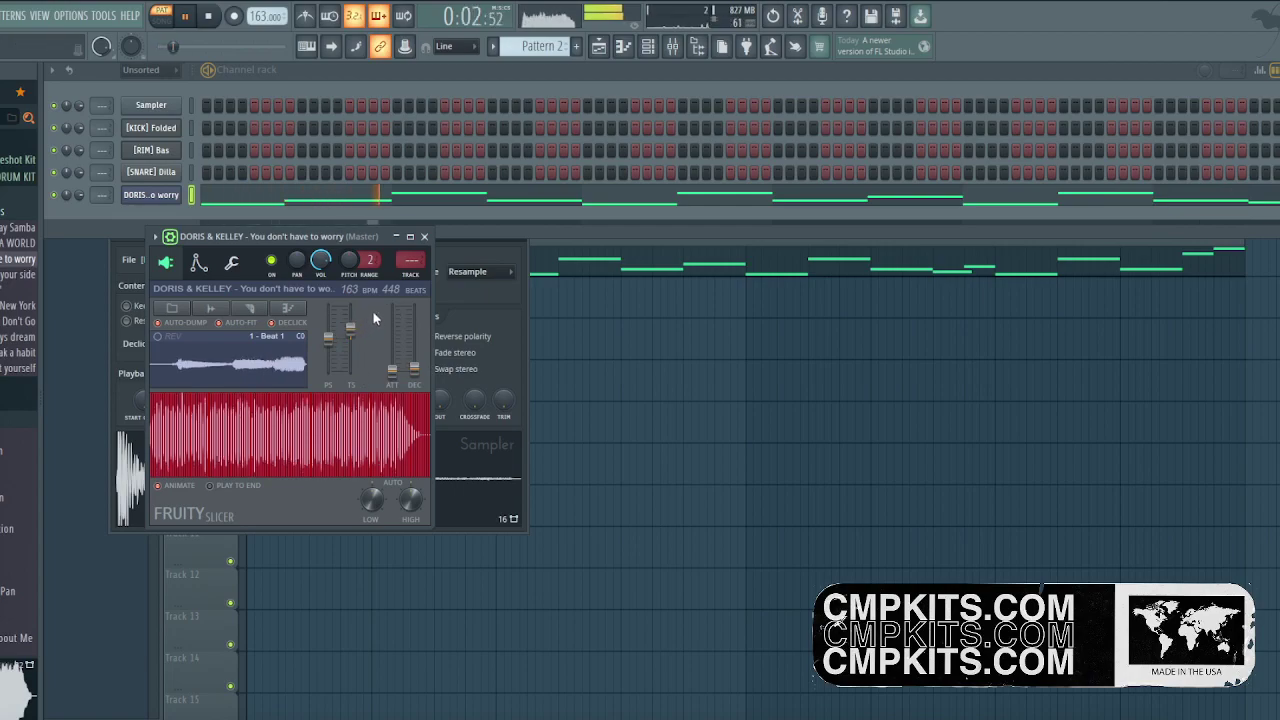
Set the DORIS & KELLEY channel's root note to D5 and route the channel to mixer insert 1.
{"action": "left_click", "coordinate": [199, 262]}
{"action": "key", "text": "space"}
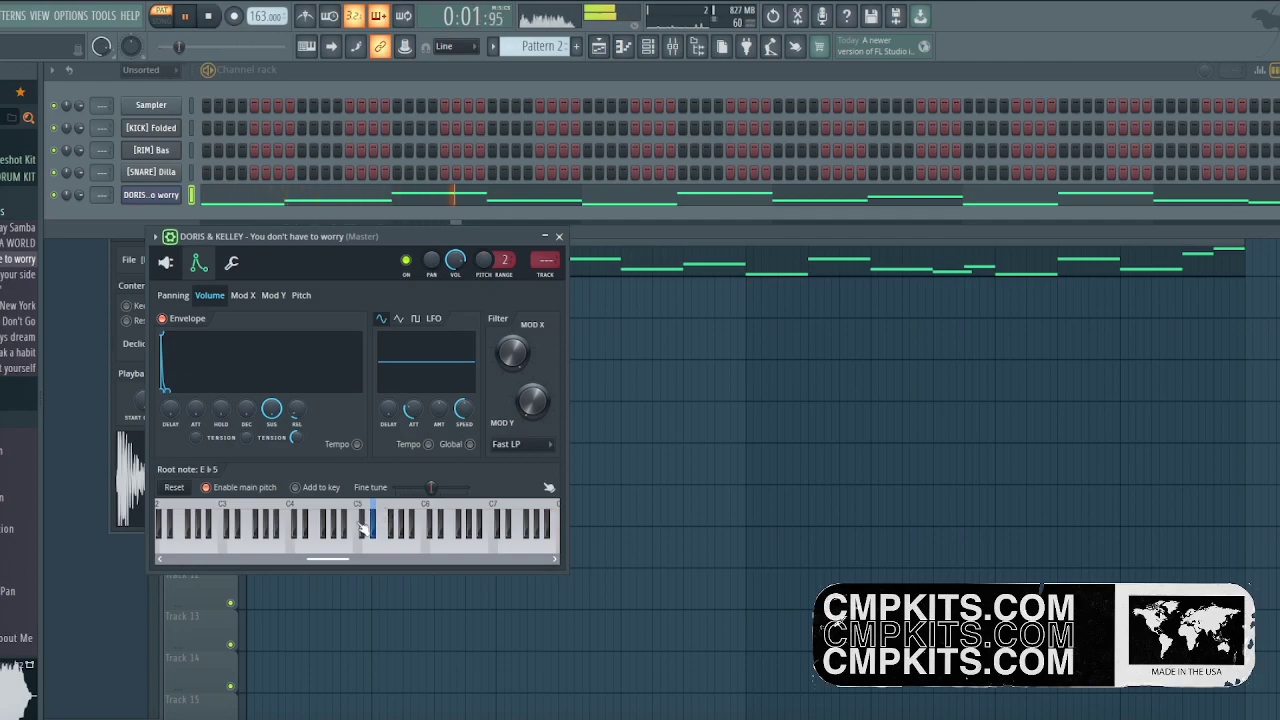
{"action": "left_click", "coordinate": [166, 22]}
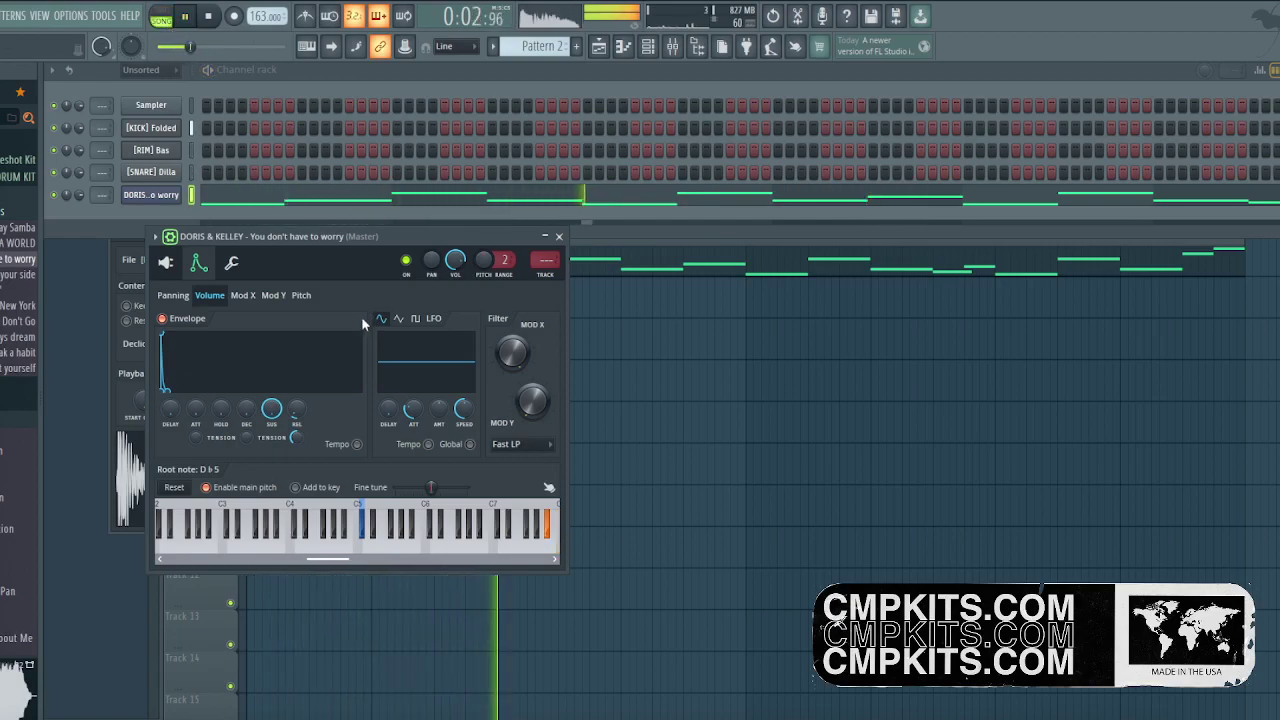
{"action": "right_click", "coordinate": [370, 536]}
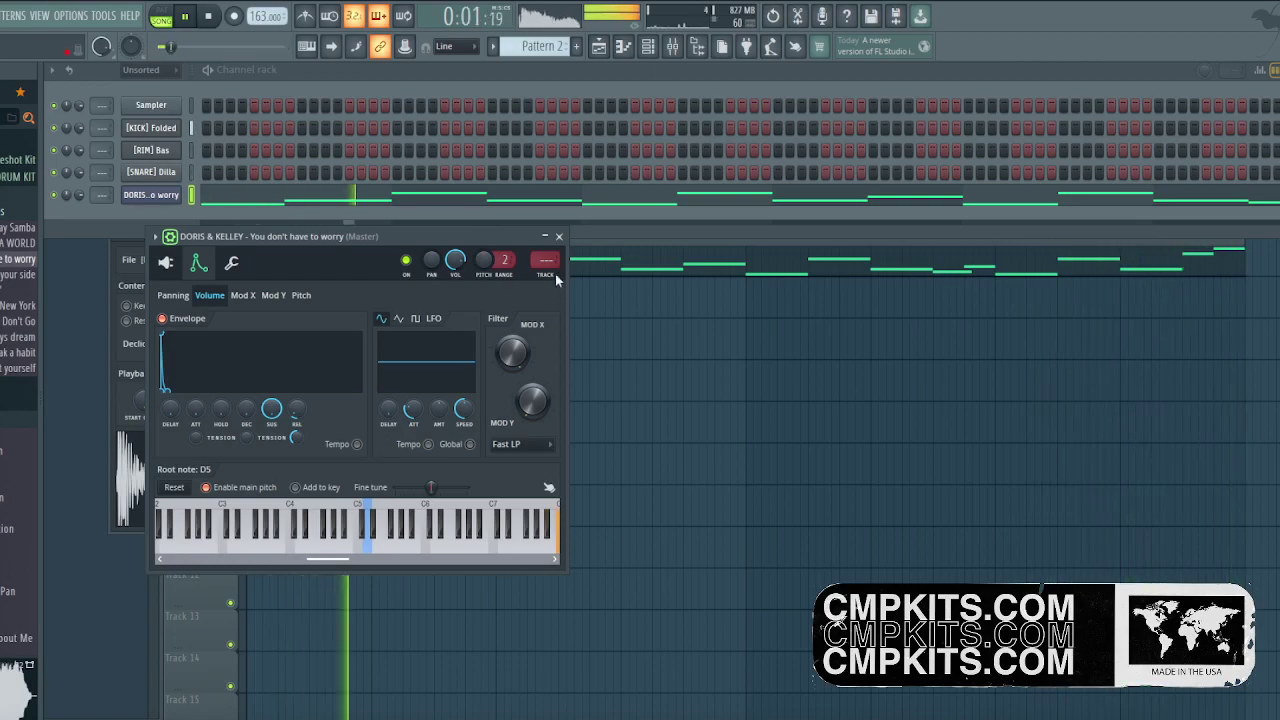
{"action": "key", "text": "F9"}
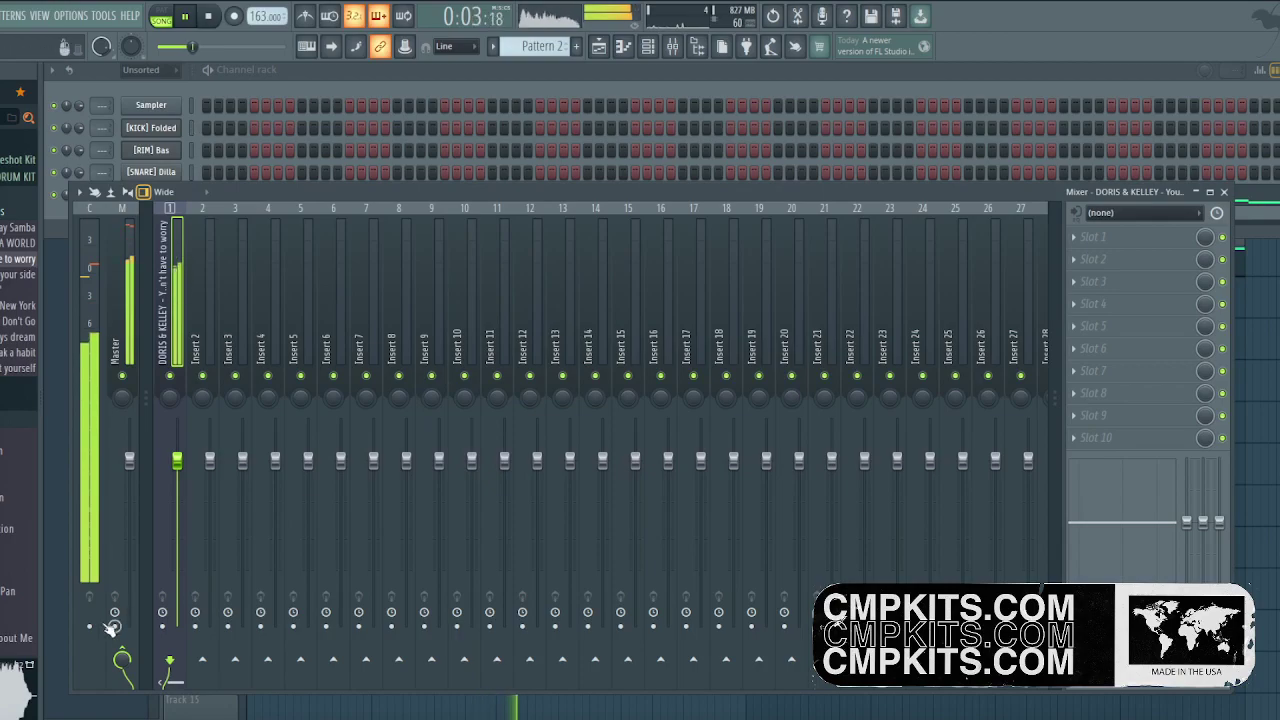
{"action": "left_click", "coordinate": [58, 596]}
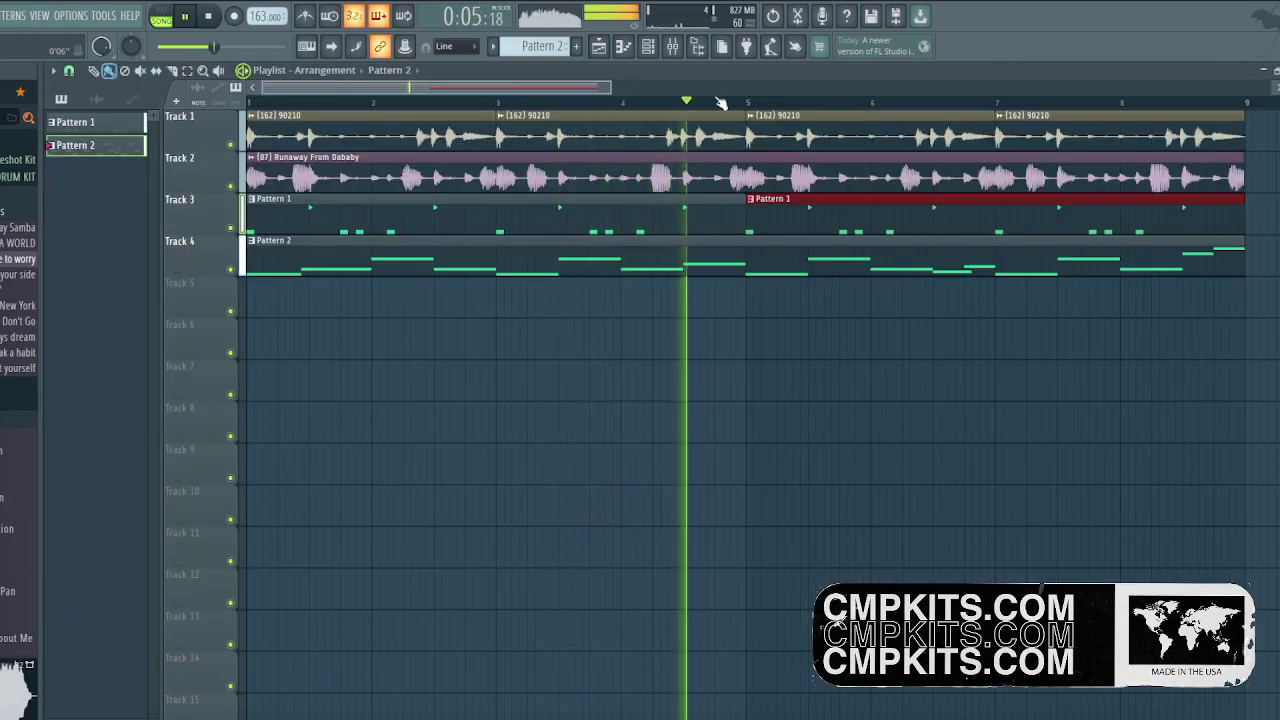
Try recording another slice melody after removing Pattern 2's clip from Track 4, and undo the recorded notes.
{"action": "right_click", "coordinate": [648, 259]}
{"action": "key", "text": "space"}
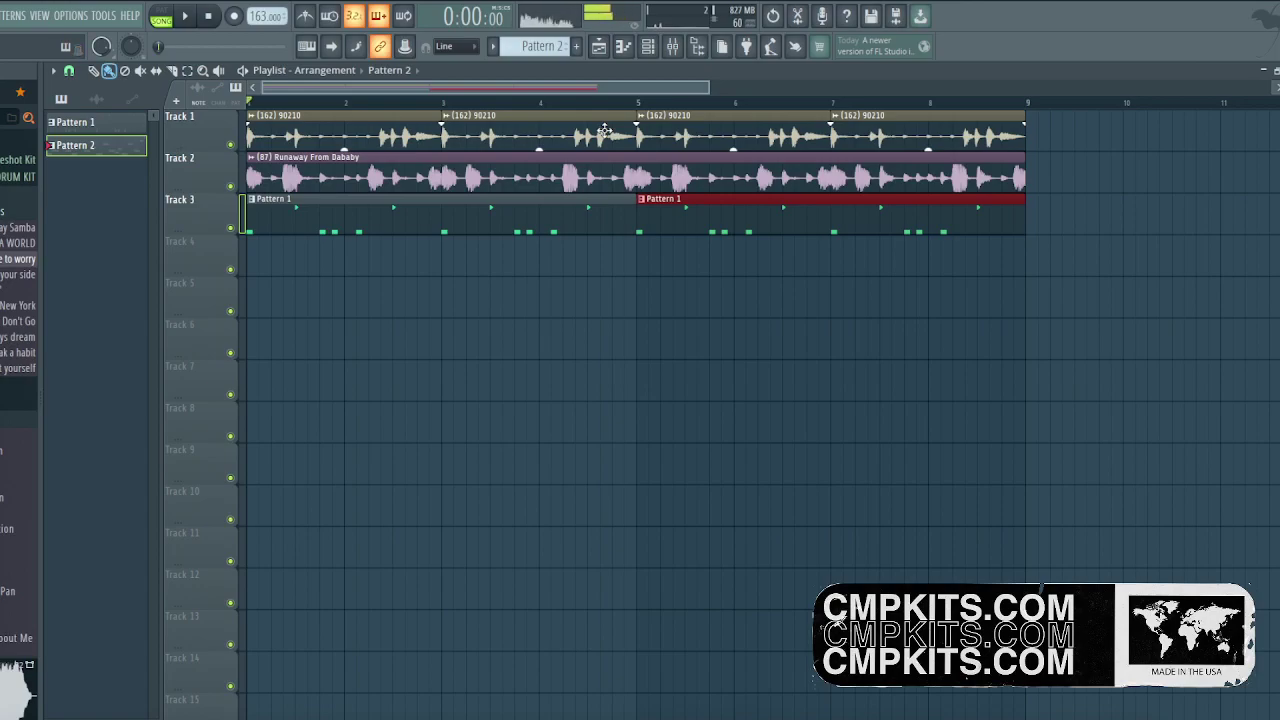
{"action": "key", "text": "space"}
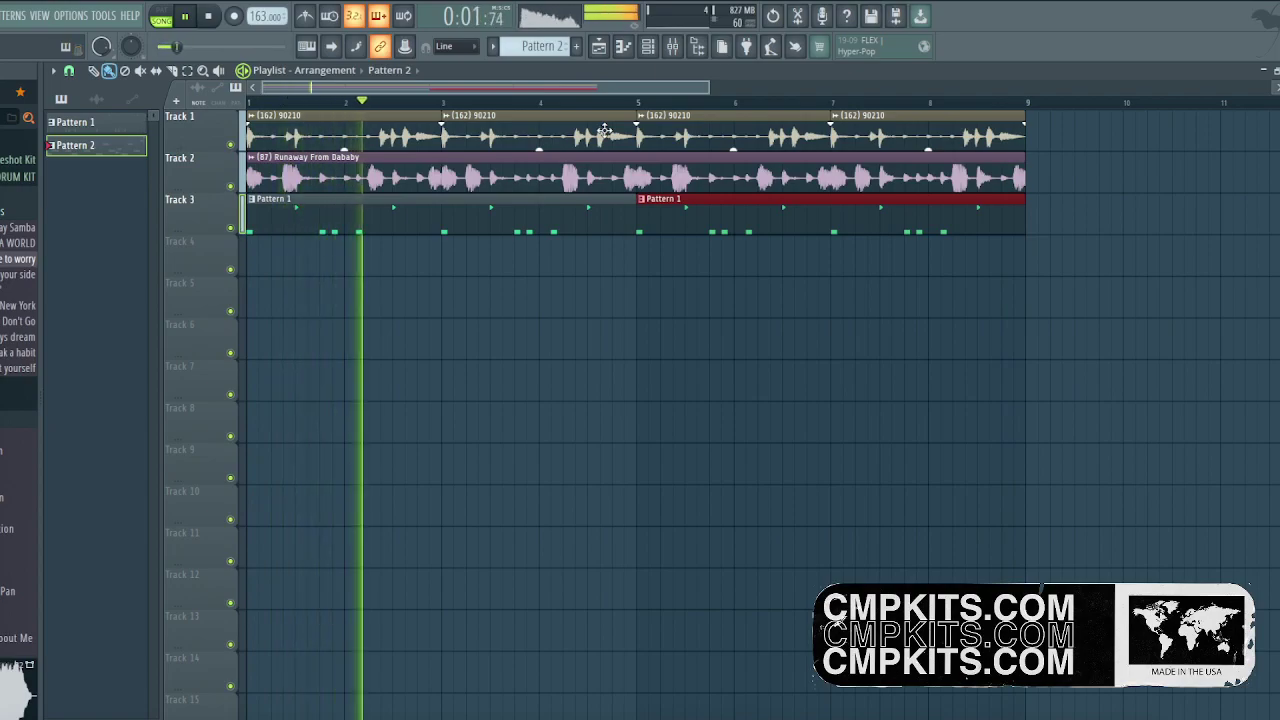
{"action": "key", "text": "space"}
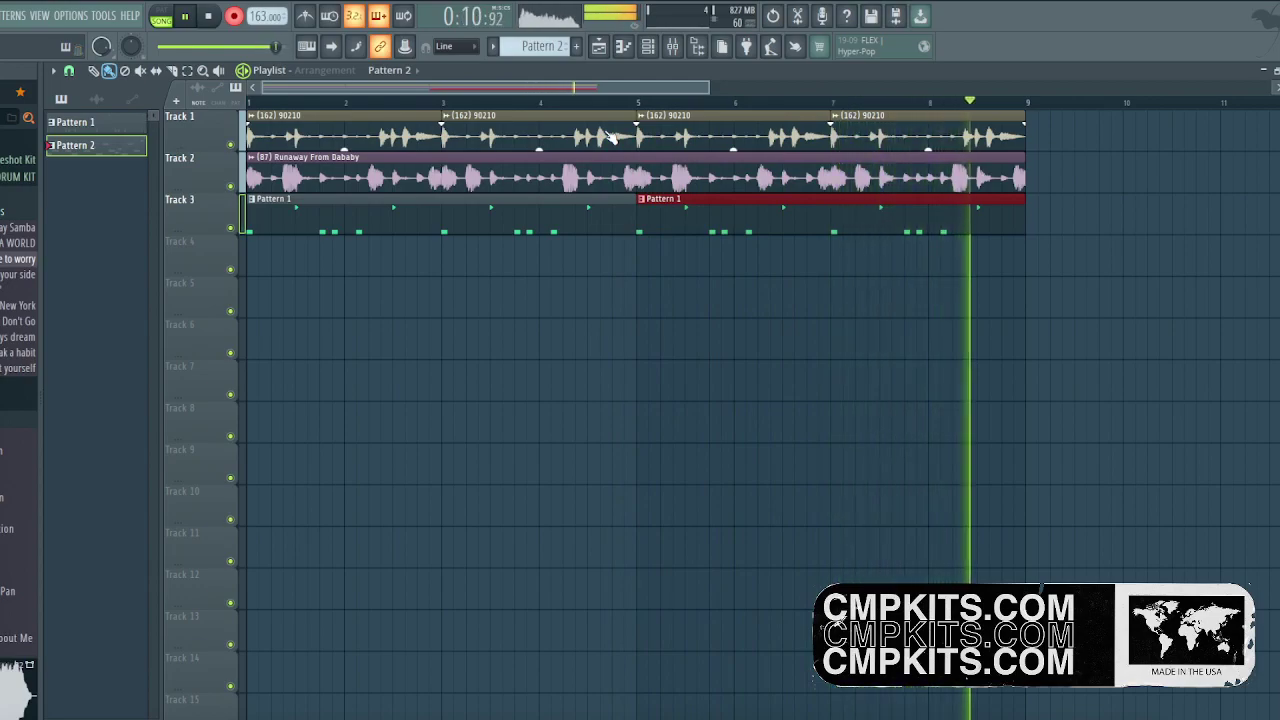
{"action": "key", "text": "space"}
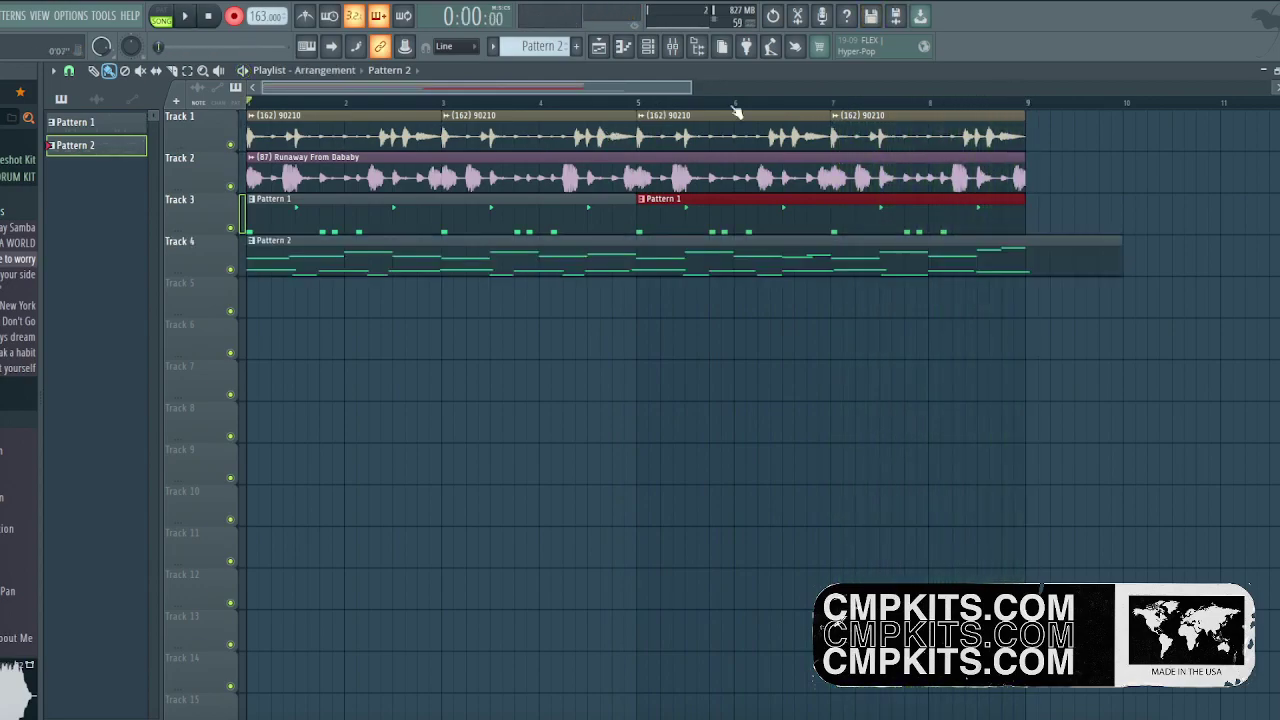
{"action": "left_click", "coordinate": [656, 49]}
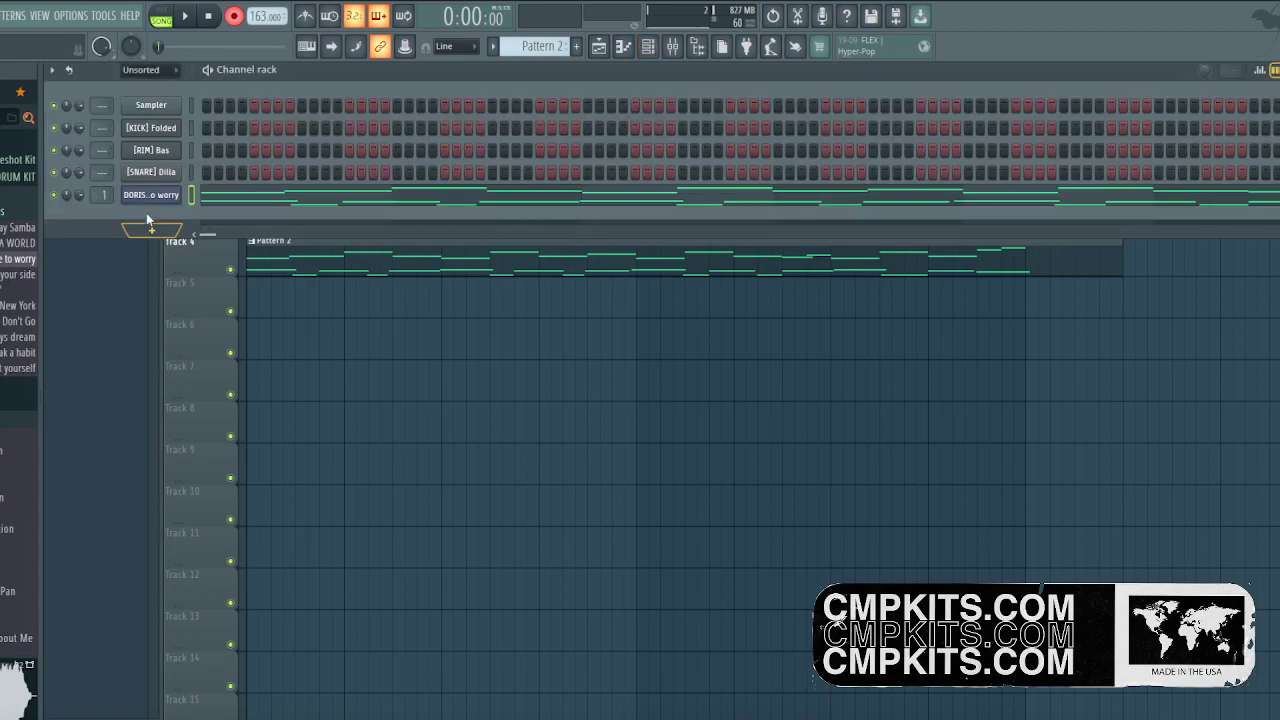
{"action": "key", "text": "ctrl+z"}
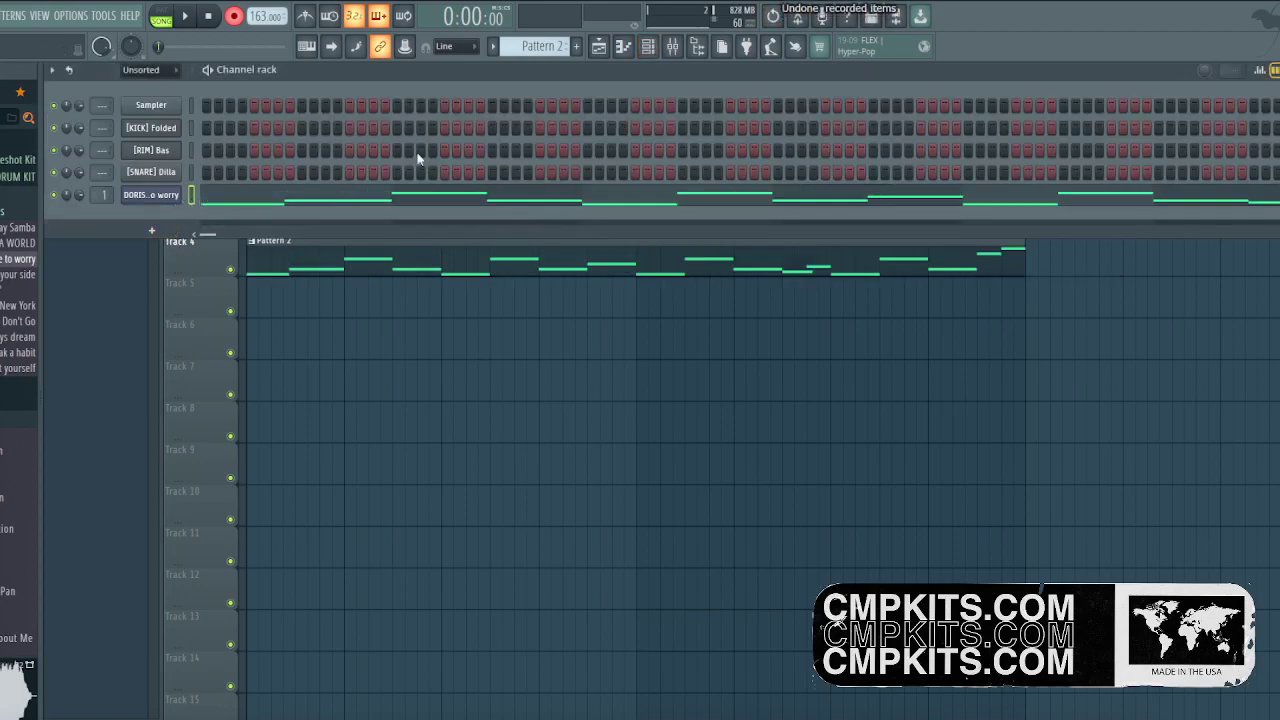
Record a new slice melody into Pattern 3 over the eight-bar arrangement with Track 4 muted.
{"action": "scroll", "coordinate": [561, 50], "scroll_direction": "down", "scroll_amount": 1}
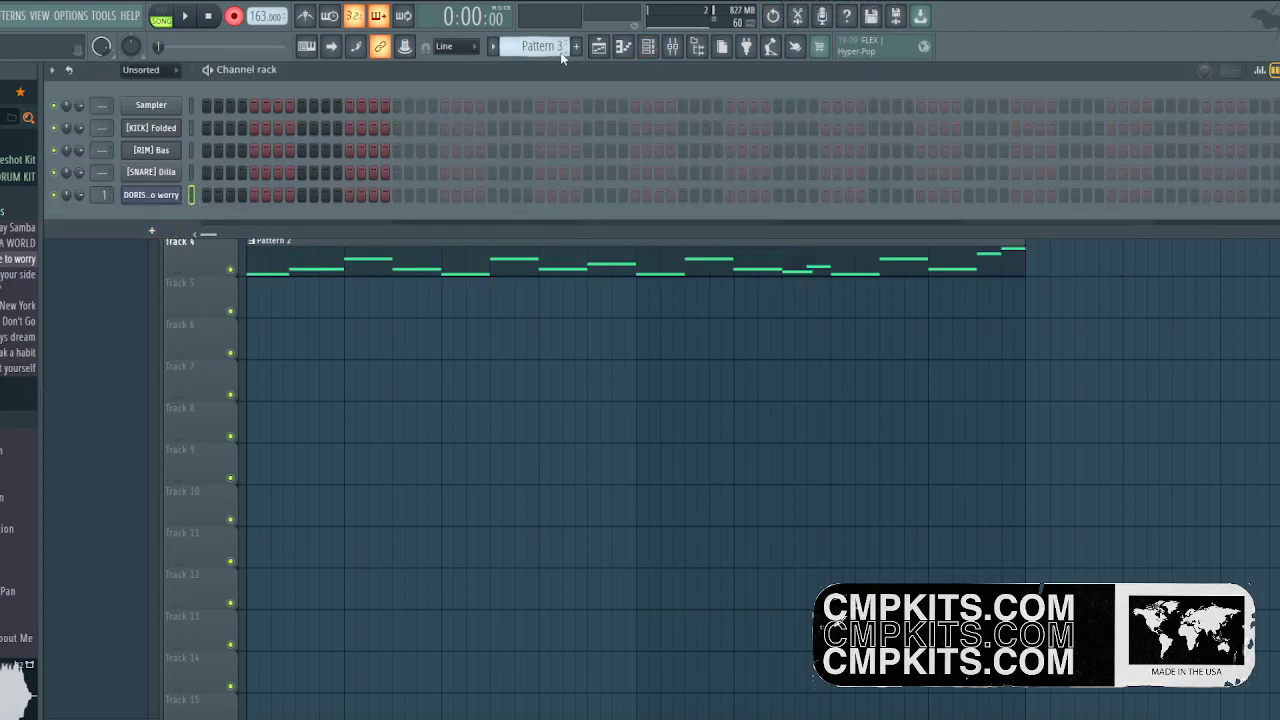
{"action": "left_click", "coordinate": [231, 270]}
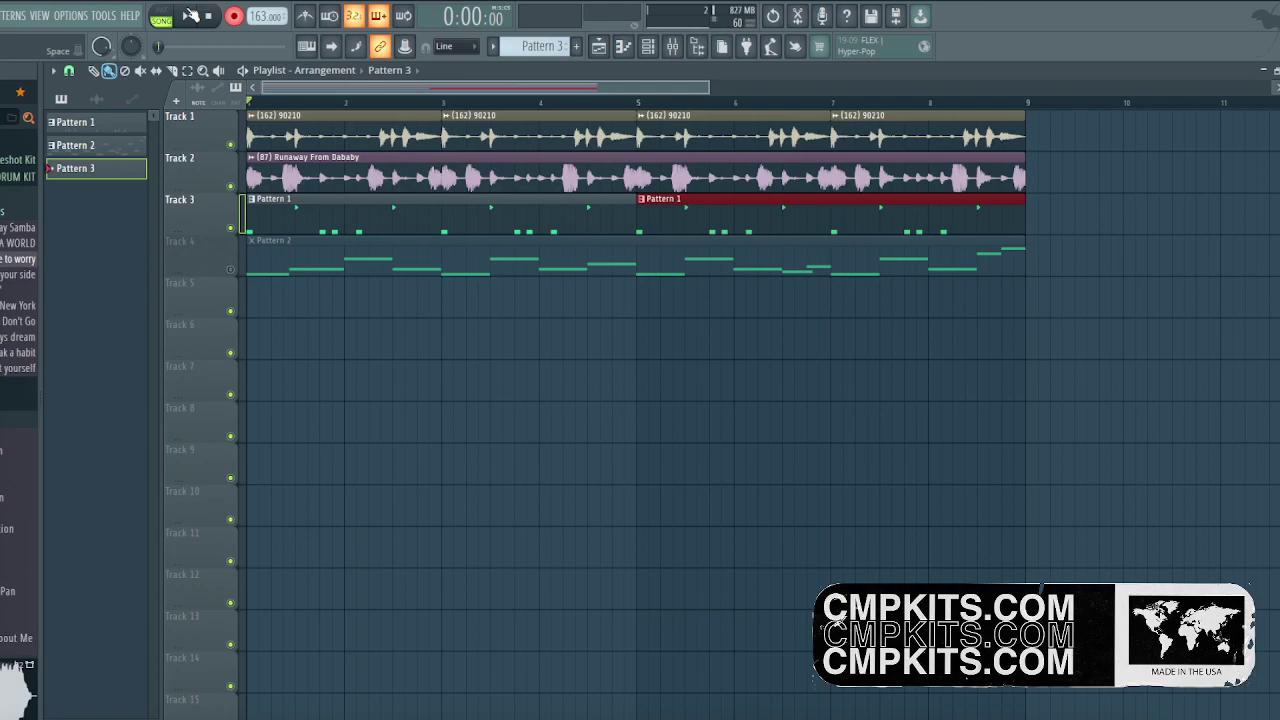
{"action": "left_click", "coordinate": [190, 15]}
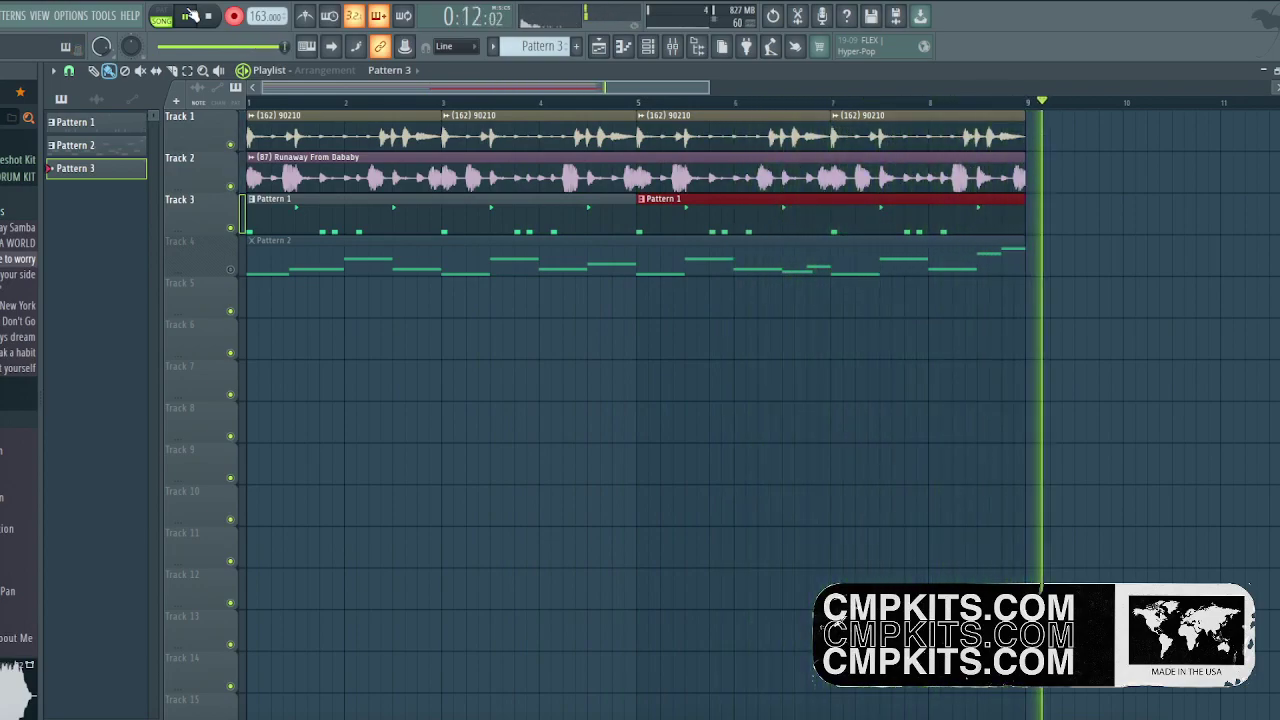
{"action": "key", "text": "space"}
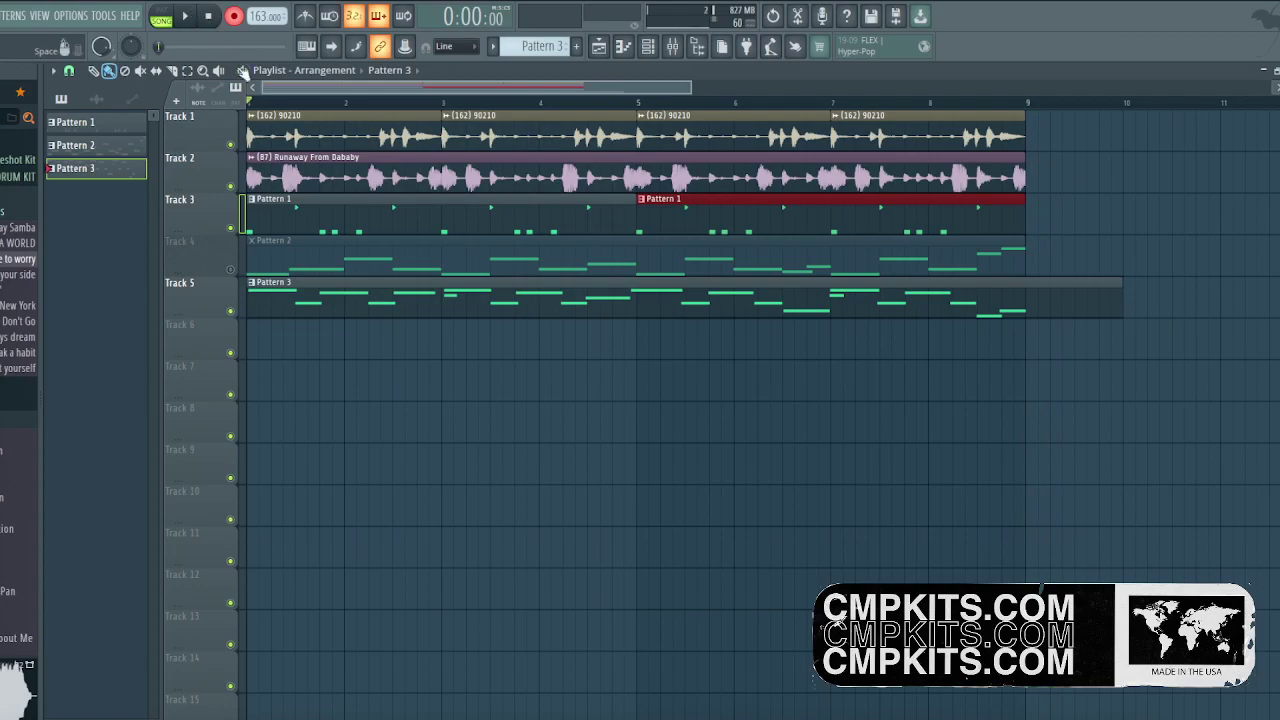
Quantize the recorded slice notes of Pattern 3 in the piano roll.
{"action": "double_click", "coordinate": [494, 312]}
{"action": "scroll", "coordinate": [512, 320], "scroll_direction": "down", "scroll_amount": 5}
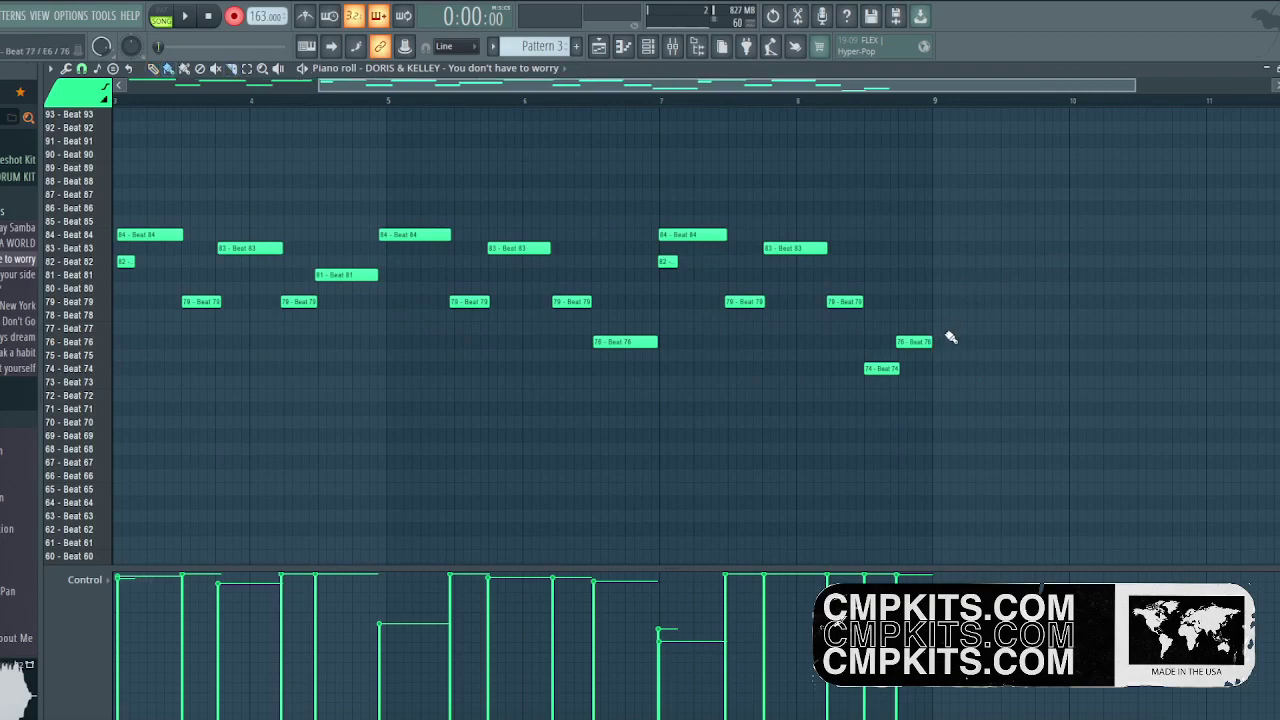
{"action": "key", "text": "ctrl+q"}
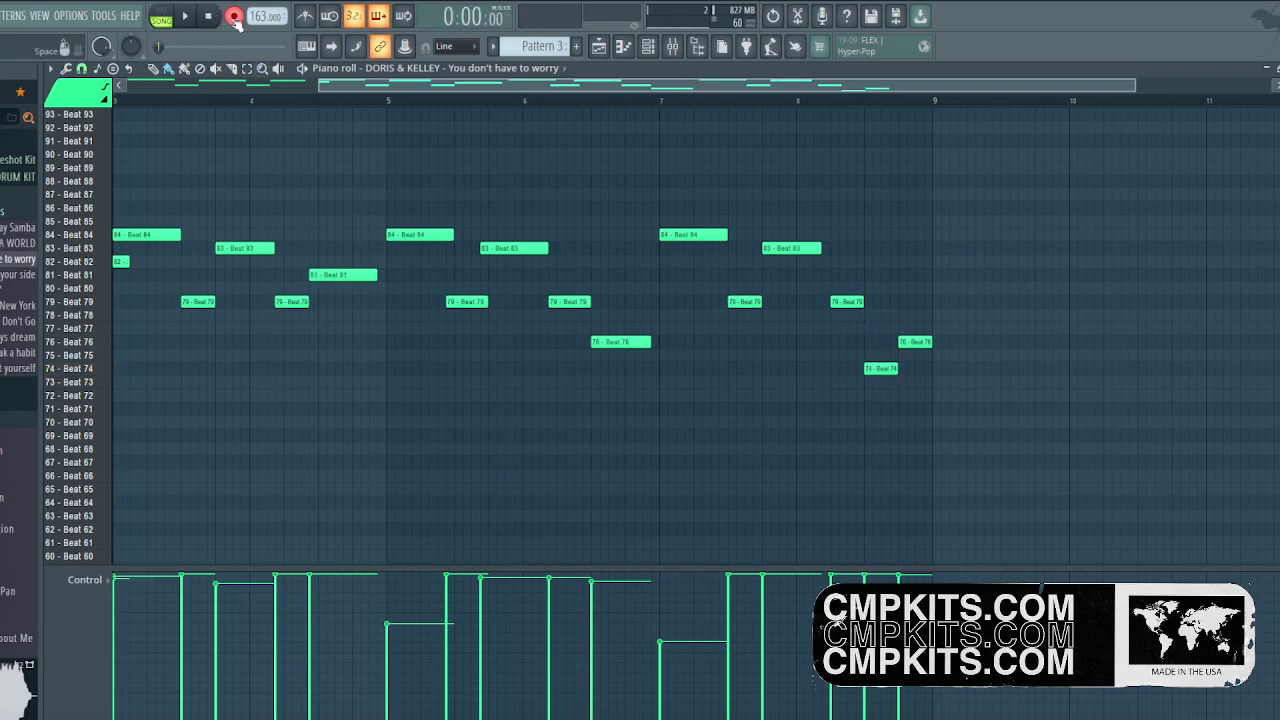
Nudge the Beat 79 and Beat 83 notes in bar 5 into time during playback and trim the Beat 79 note's end.
{"action": "left_click_drag", "start_coordinate": [435, 86], "coordinate": [255, 87]}
{"action": "key", "text": "space"}
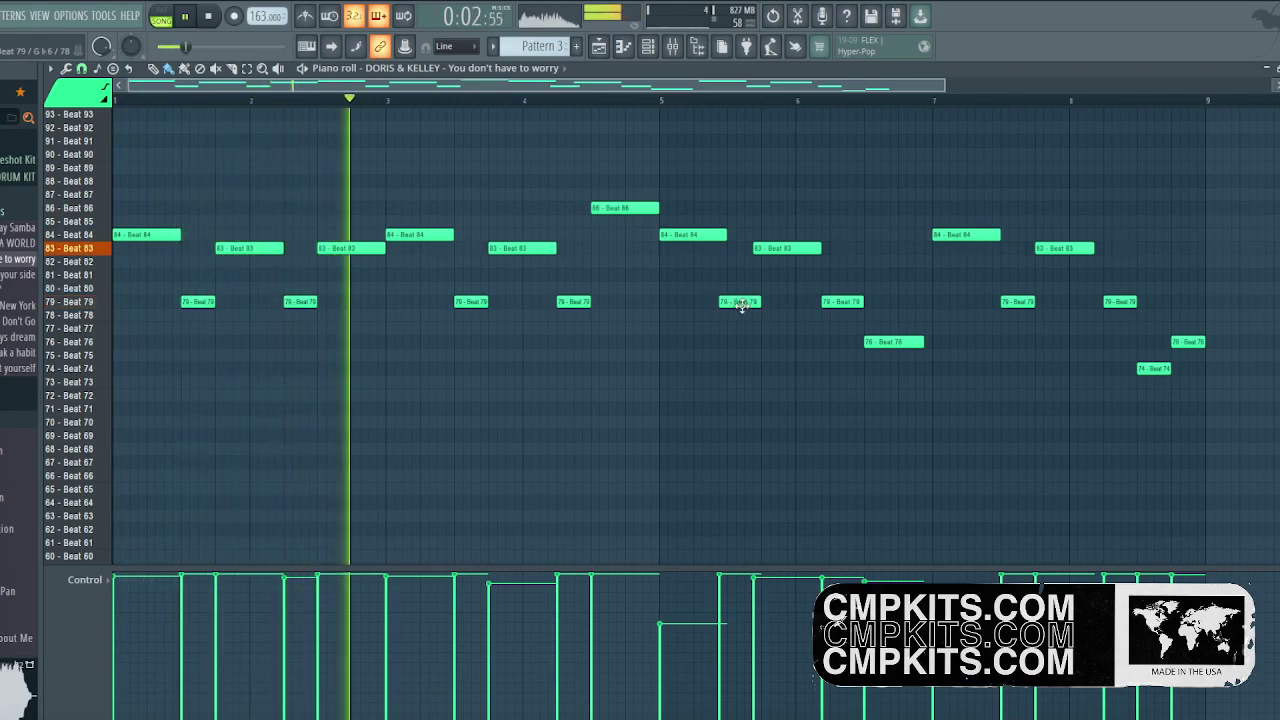
{"action": "left_click_drag", "start_coordinate": [742, 303], "coordinate": [750, 304]}
{"action": "left_click_drag", "start_coordinate": [778, 250], "coordinate": [786, 251]}
{"action": "left_click_drag", "start_coordinate": [769, 302], "coordinate": [762, 303]}
Raise all of Pattern 3's note velocities to maximum and lengthen the Beat 76 note before bar 7 and the last Beat 83 note.
{"action": "mouse_move", "coordinate": [668, 616]}
{"action": "left_mouse_down"}
{"action": "mouse_move", "coordinate": [638, 483]}
{"action": "mouse_move", "coordinate": [90, 460]}
{"action": "mouse_move", "coordinate": [946, 397]}
{"action": "mouse_move", "coordinate": [1236, 396]}
{"action": "left_mouse_up"}
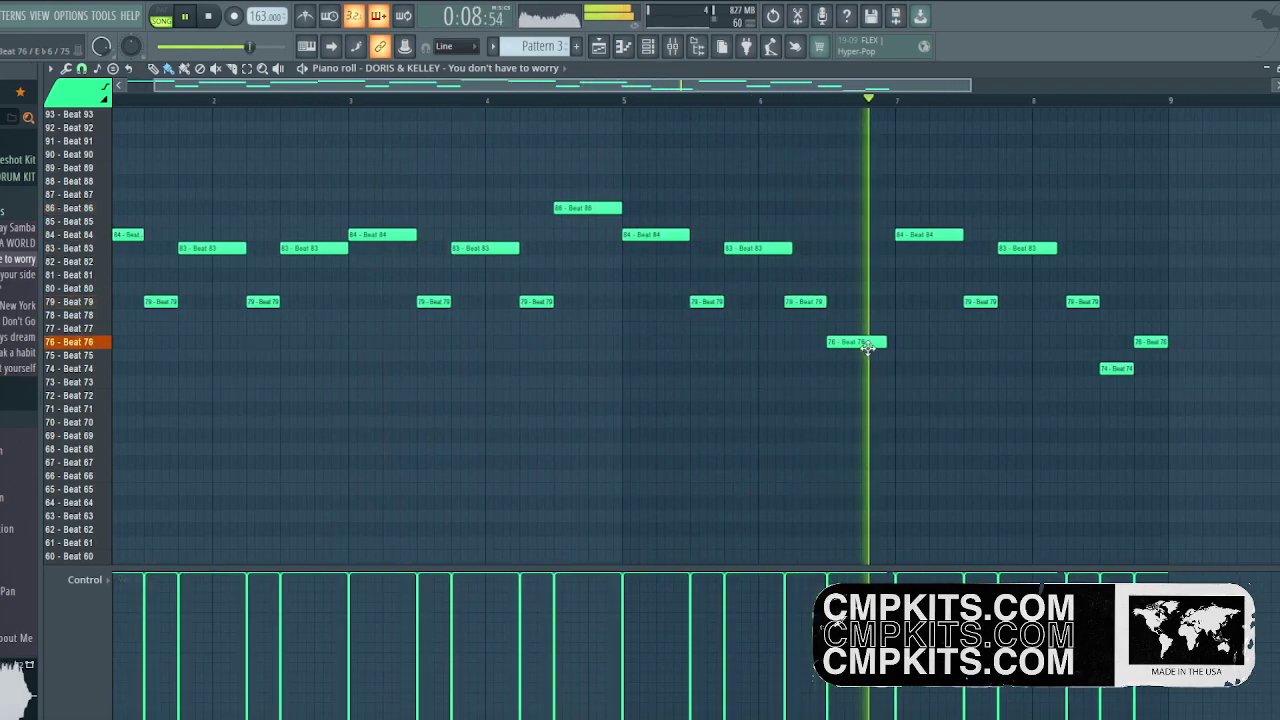
{"action": "left_click_drag", "start_coordinate": [887, 344], "coordinate": [893, 347]}
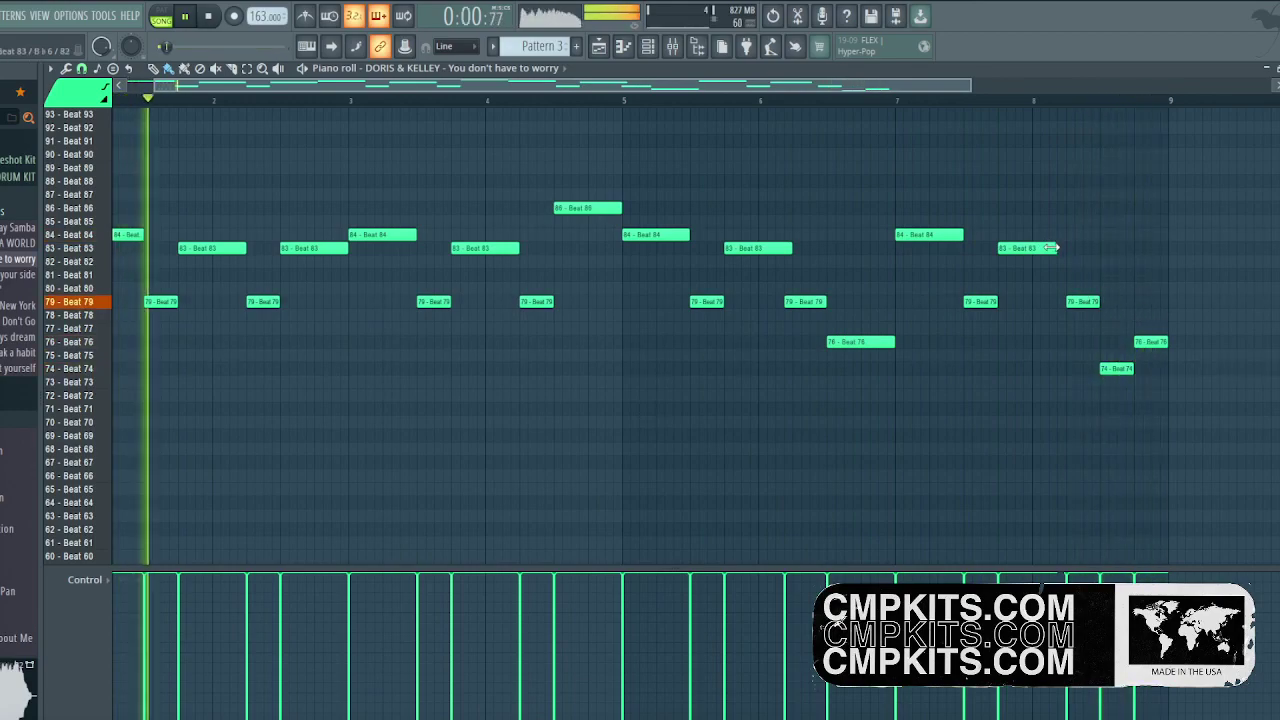
{"action": "left_click_drag", "start_coordinate": [1055, 248], "coordinate": [1067, 249]}
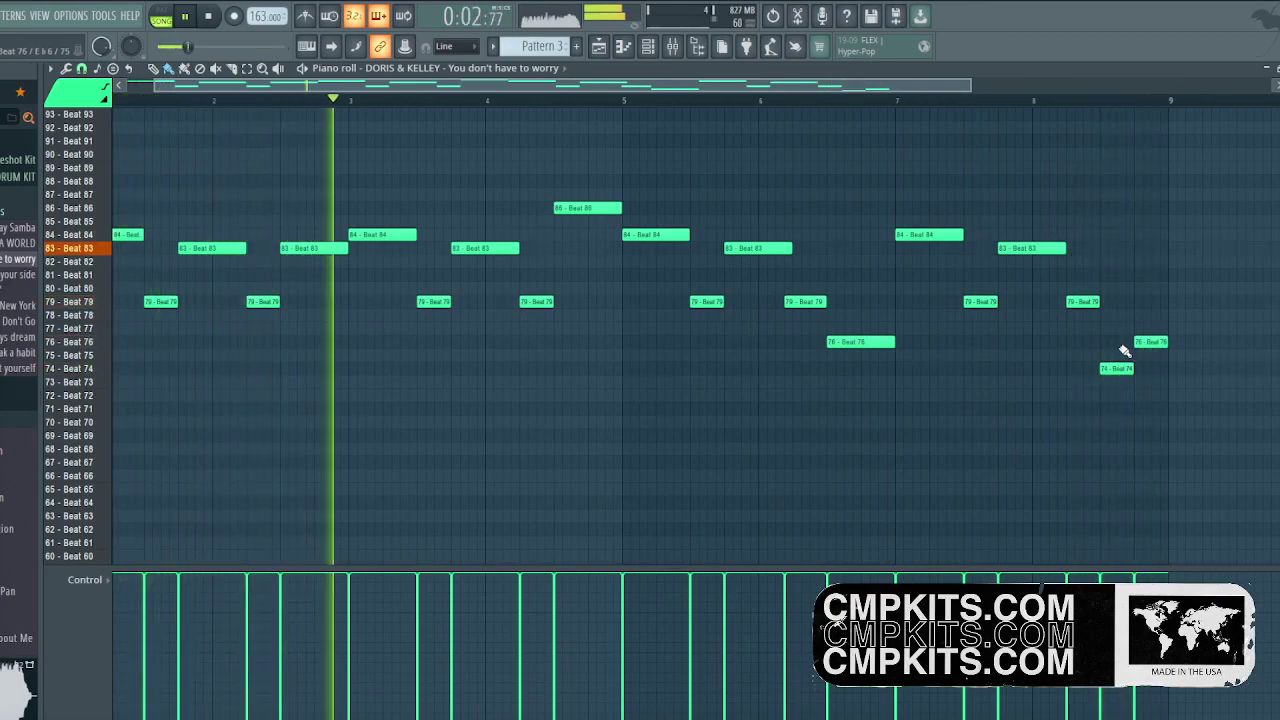
Replace the final Beat 74 and Beat 76 notes of Pattern 3 with one Beat 106 note ending at bar 9.
{"action": "right_click", "coordinate": [1122, 369]}
{"action": "right_click", "coordinate": [1146, 342]}
{"action": "key", "text": "space"}
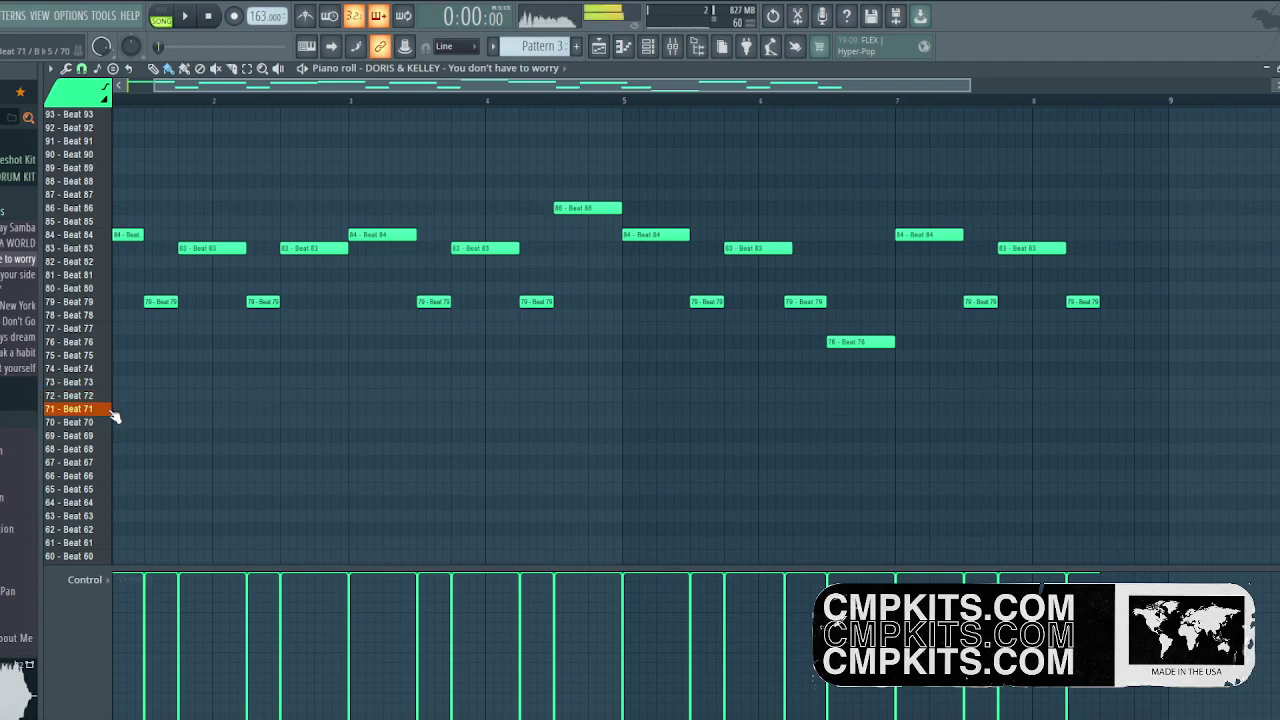
{"action": "scroll", "coordinate": [108, 148], "scroll_direction": "up", "scroll_amount": 8}
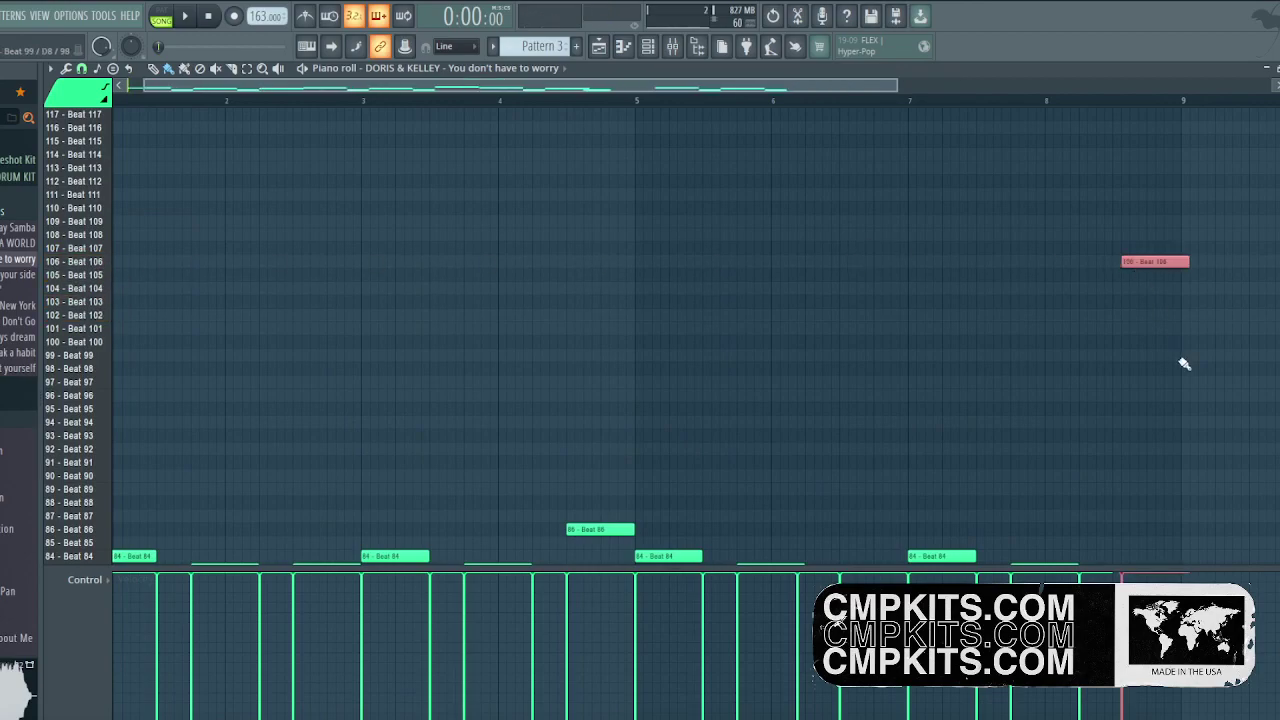
{"action": "scroll", "coordinate": [1185, 370], "scroll_direction": "down", "scroll_amount": 2}
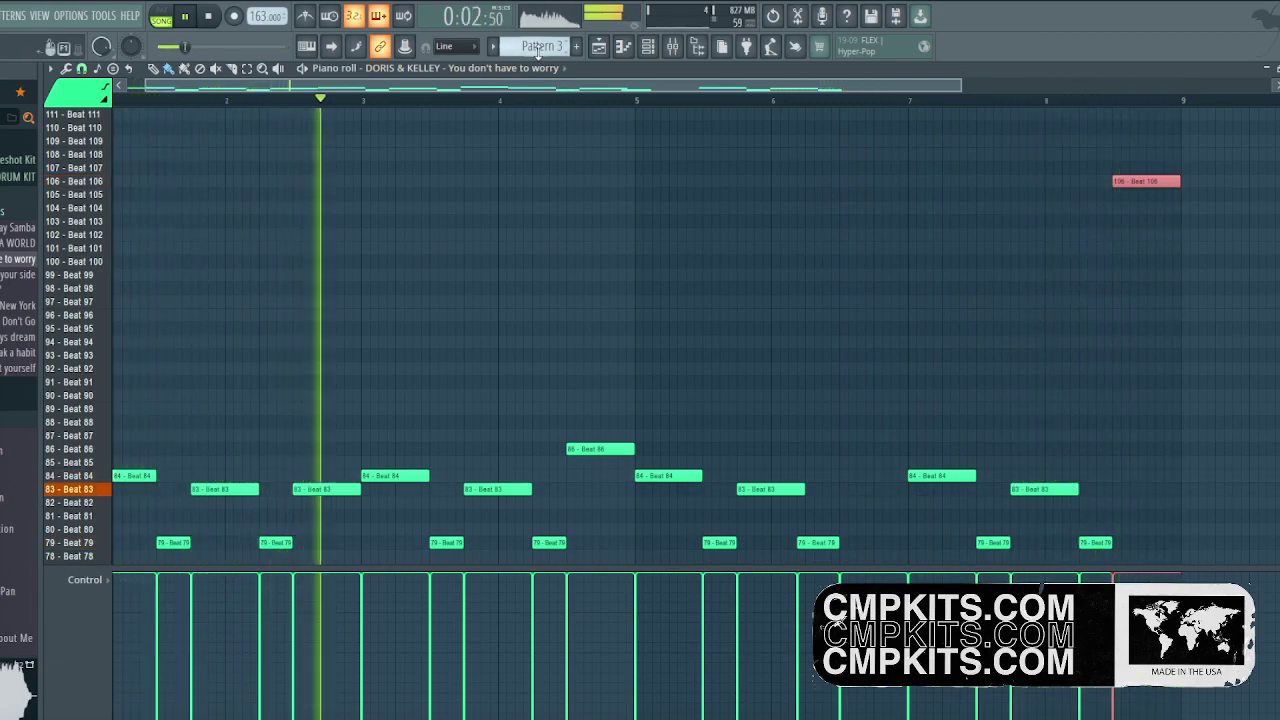
Record another slice melody into Pattern 4 with Track 5 muted.
{"action": "scroll", "coordinate": [540, 47], "scroll_direction": "down", "scroll_amount": 1}
{"action": "left_click", "coordinate": [615, 50]}
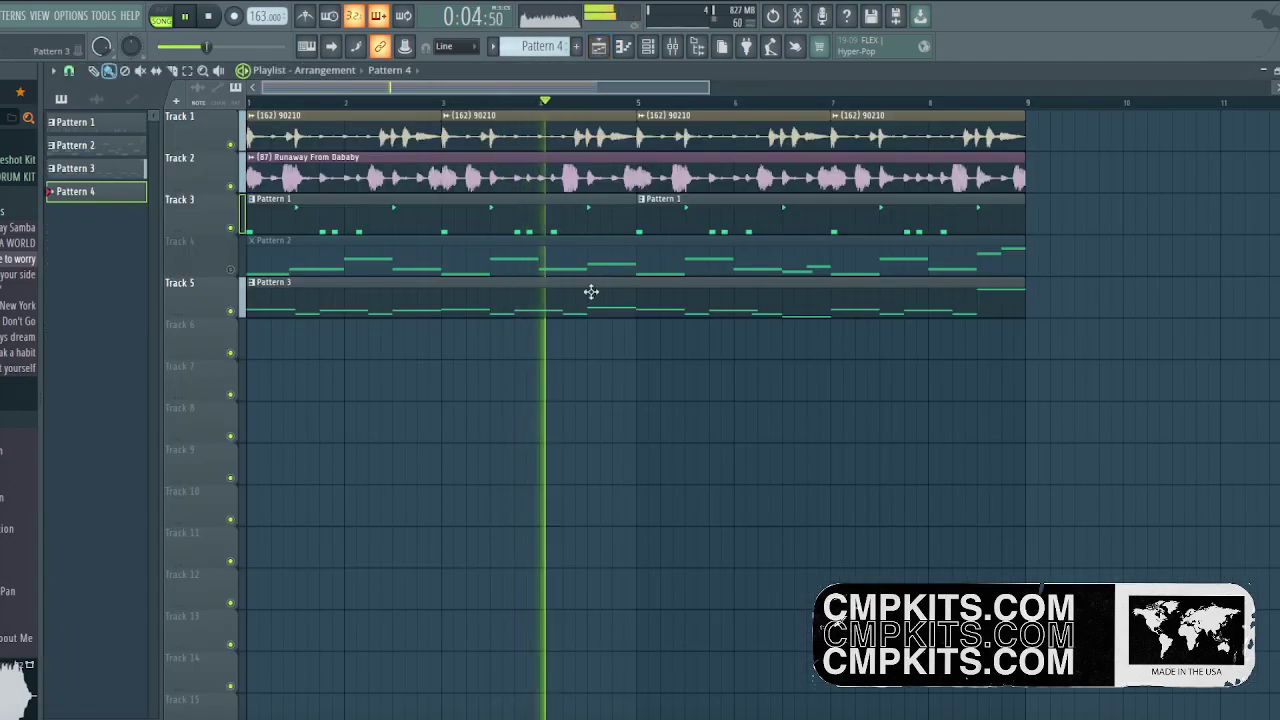
{"action": "left_click", "coordinate": [238, 311]}
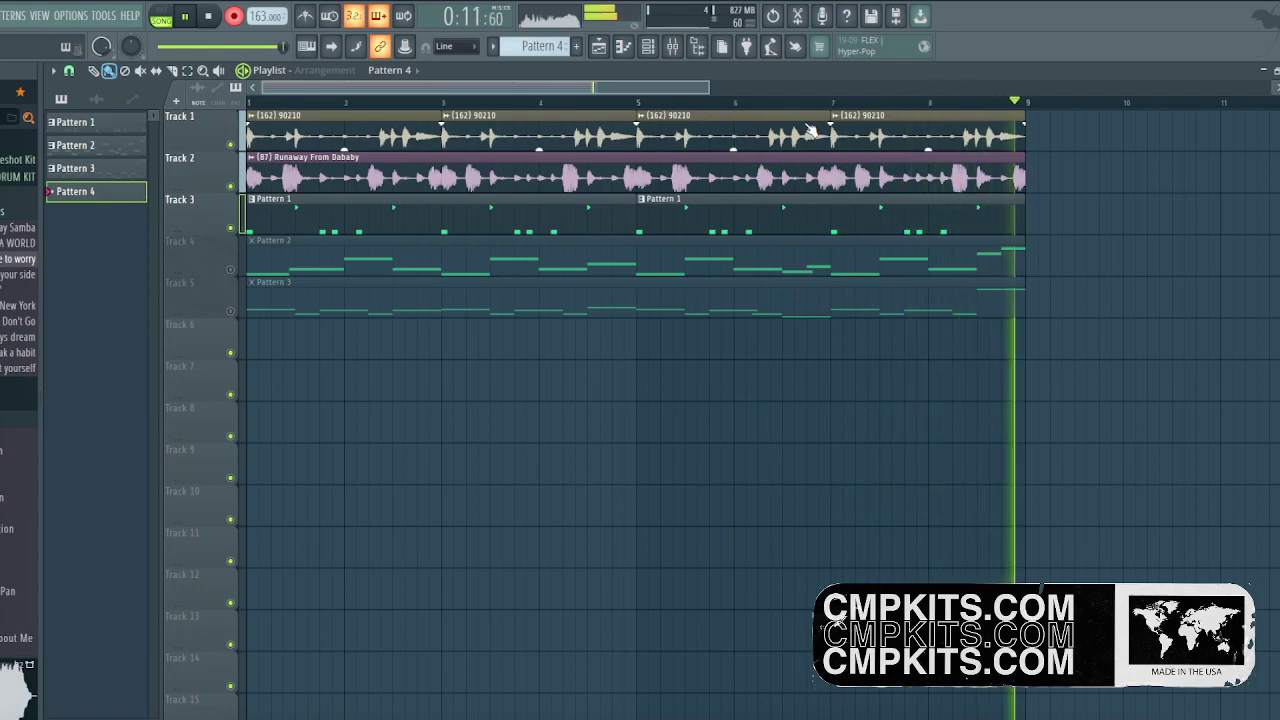
{"action": "key", "text": "space"}
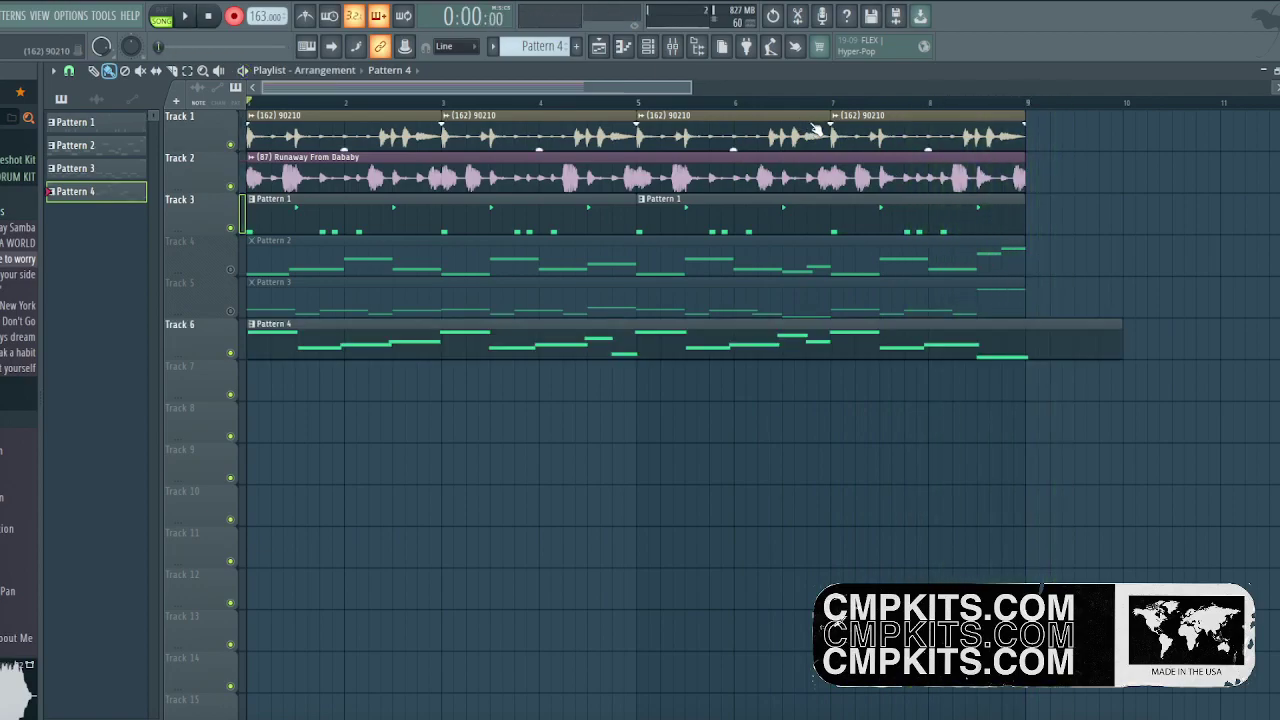
Nudge Pattern 4's bar 2 Beat 48 and Beat 49 notes and final Beat 44 note into time, and raise all velocities to maximum.
{"action": "double_click", "coordinate": [961, 329]}
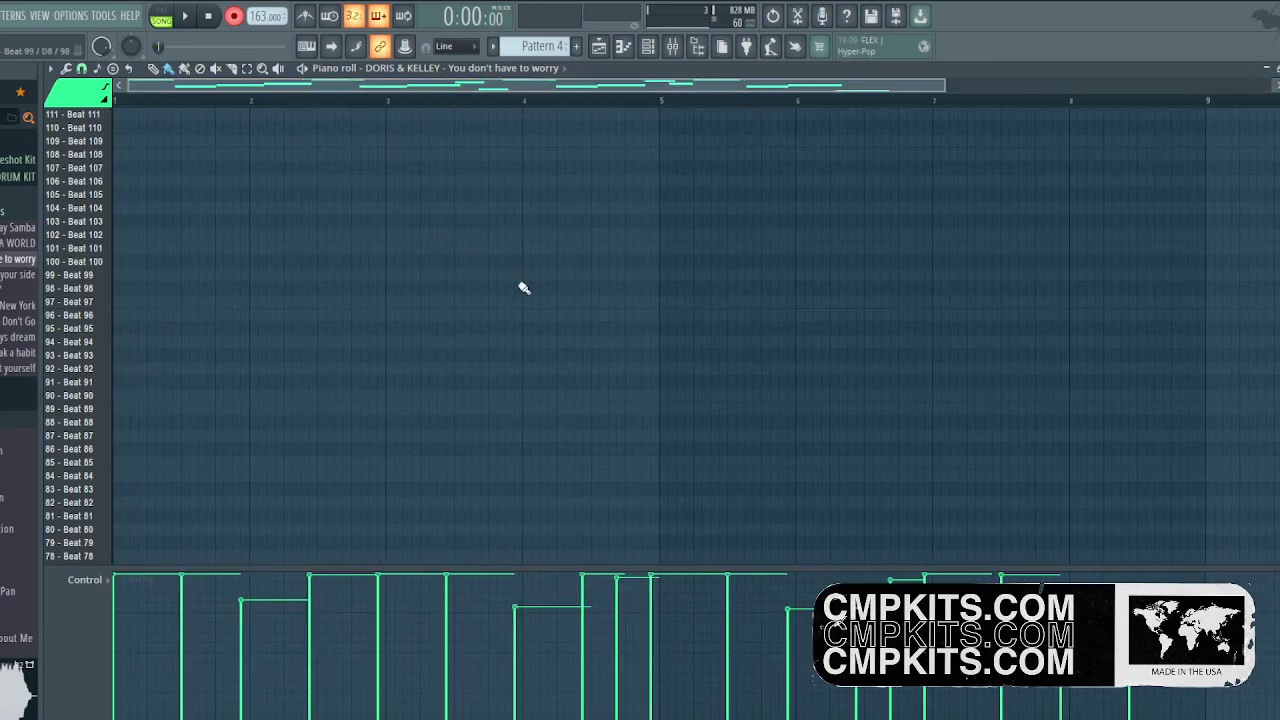
{"action": "scroll", "coordinate": [546, 317], "scroll_direction": "down", "scroll_amount": 8}
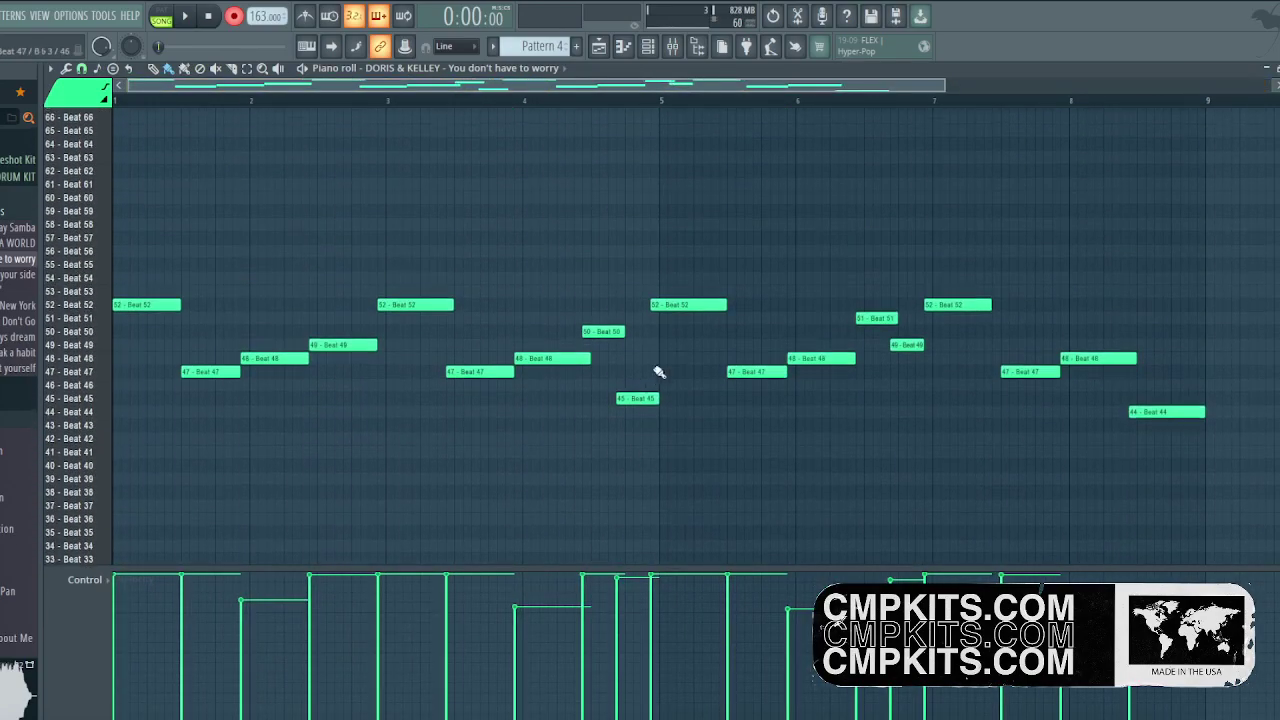
{"action": "left_click", "coordinate": [1148, 451]}
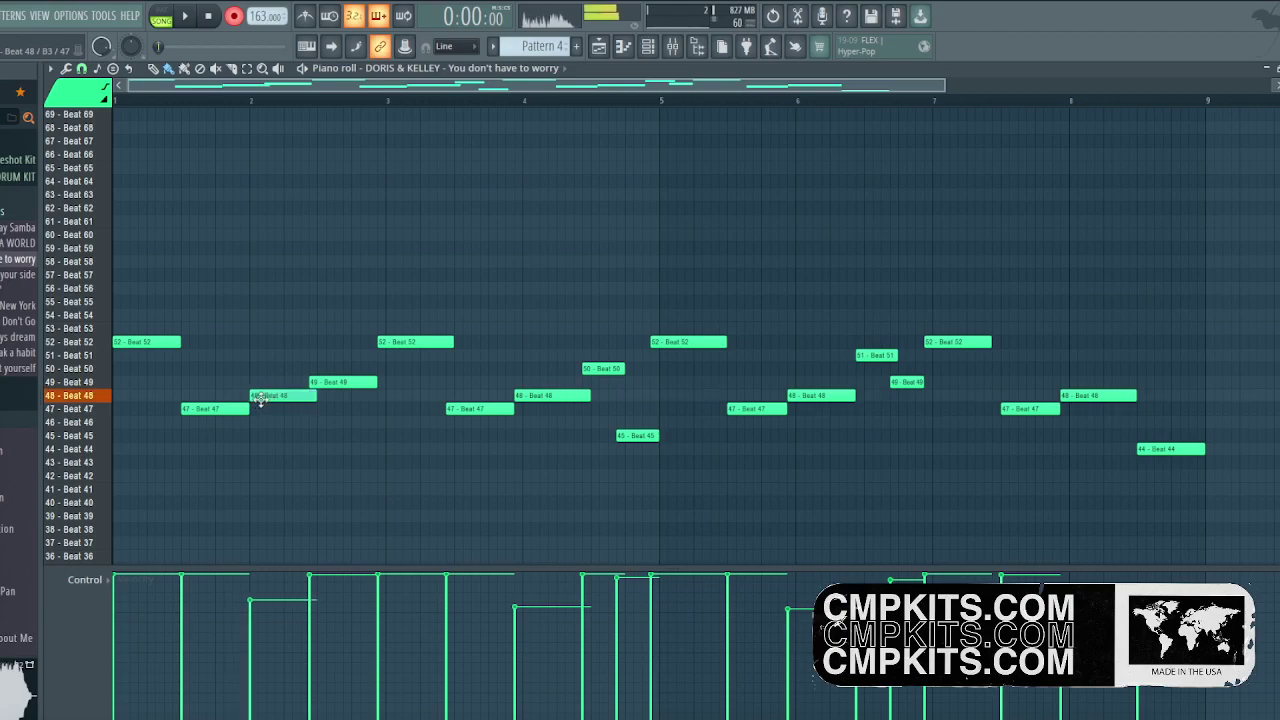
{"action": "key", "text": "space"}
{"action": "left_click_drag", "start_coordinate": [322, 382], "coordinate": [330, 382]}
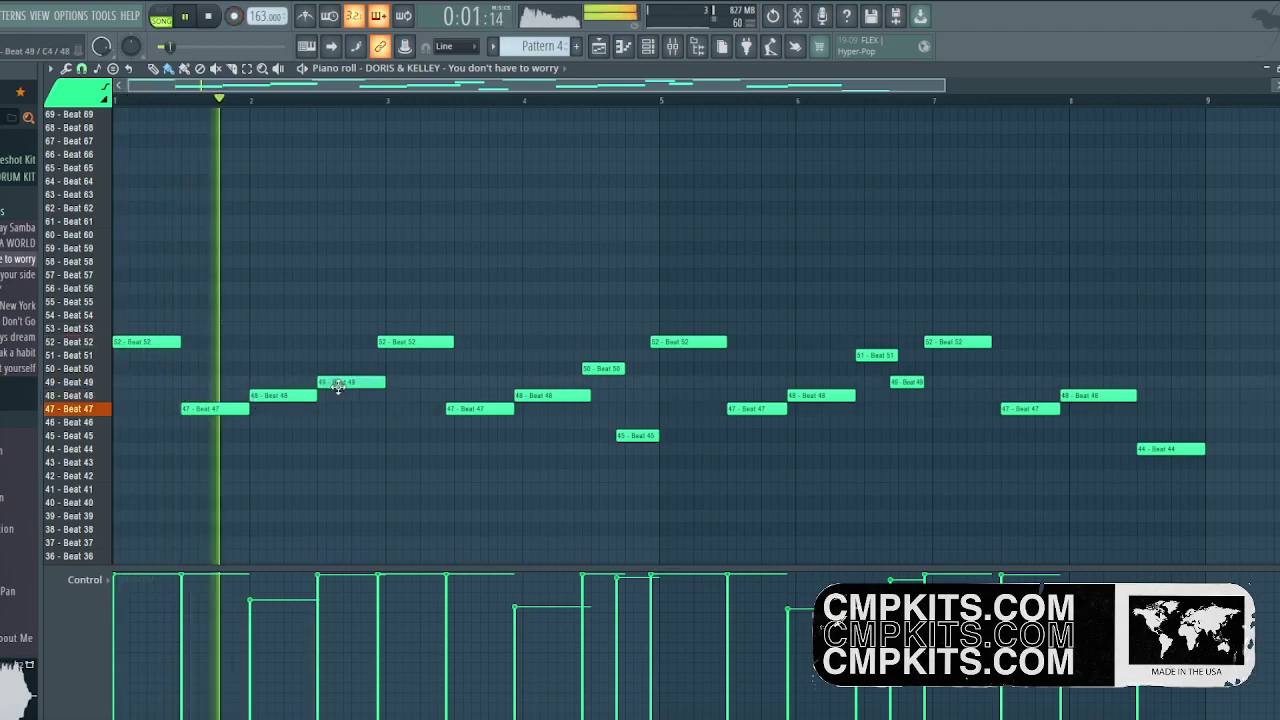
{"action": "mouse_move", "coordinate": [258, 592]}
{"action": "left_mouse_down"}
{"action": "mouse_move", "coordinate": [231, 594]}
{"action": "mouse_move", "coordinate": [77, 417]}
{"action": "mouse_move", "coordinate": [1275, 400]}
{"action": "left_mouse_up"}
Shift the off-grid slice notes of Pattern 4 between bars 4 and 7 onto the grid while the song plays.
{"action": "key", "text": "space"}
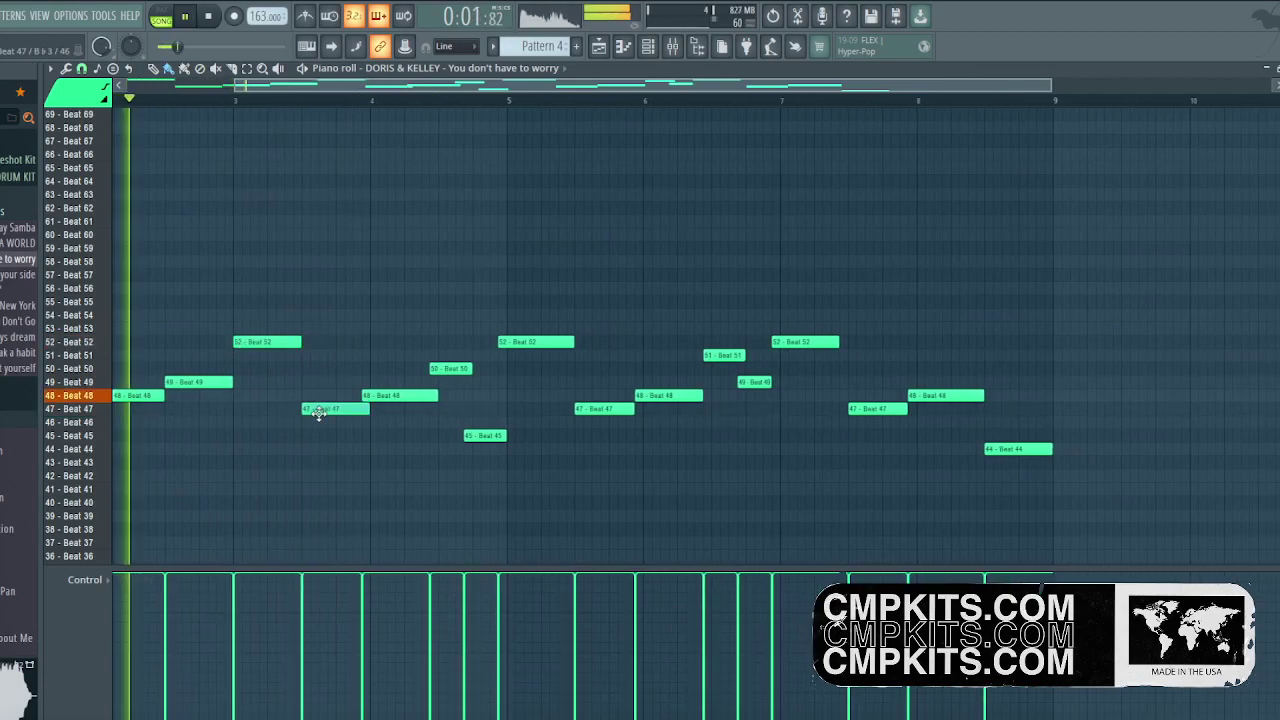
{"action": "left_click_drag", "start_coordinate": [387, 394], "coordinate": [454, 374]}
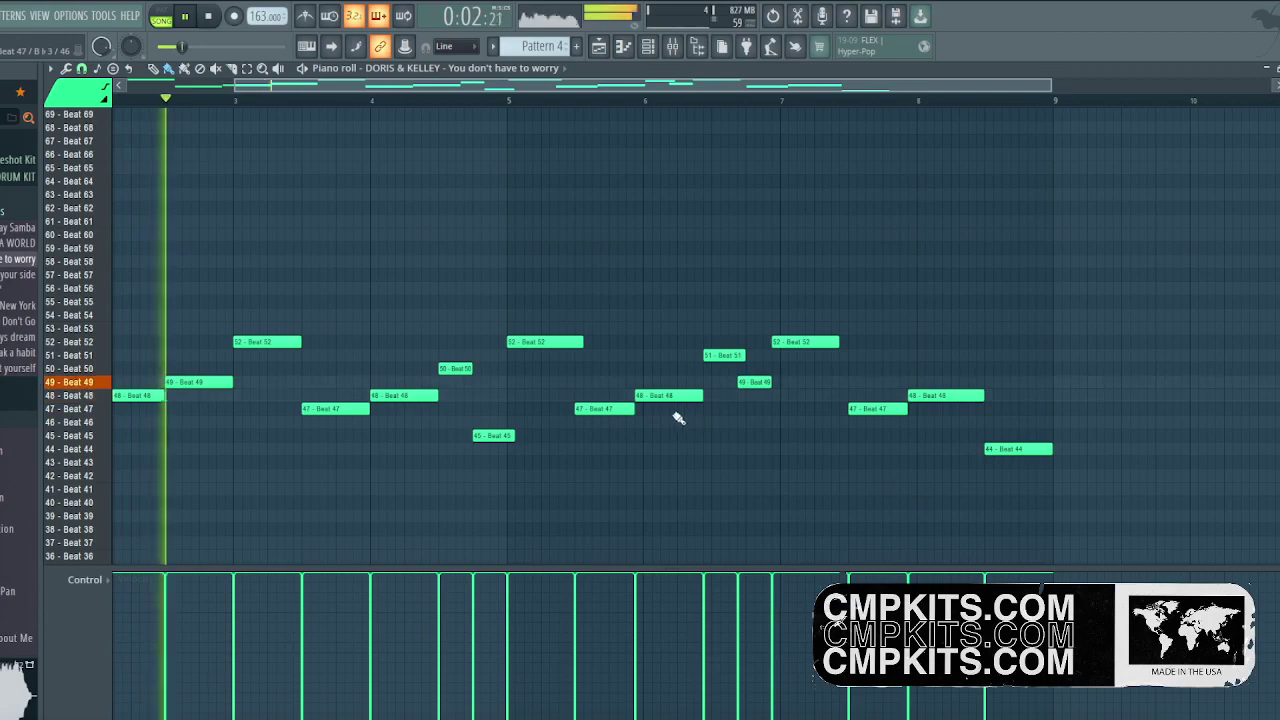
{"action": "left_click_drag", "start_coordinate": [632, 409], "coordinate": [658, 396]}
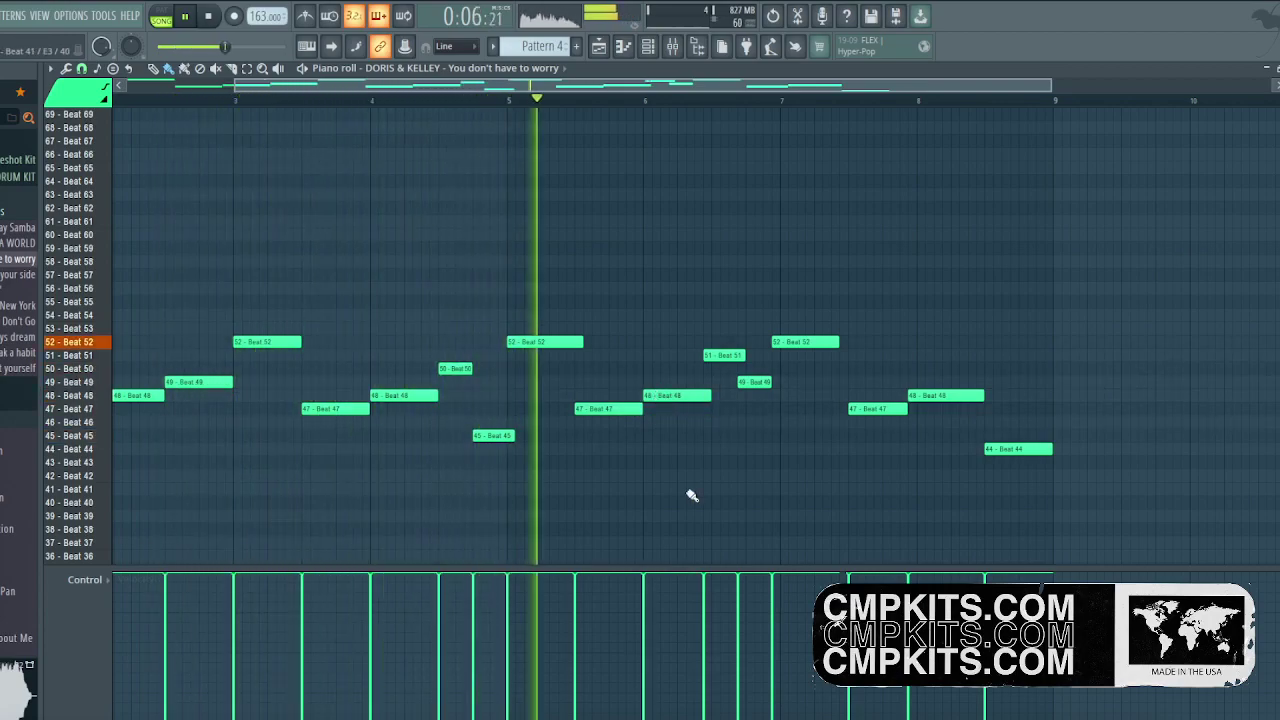
{"action": "left_click_drag", "start_coordinate": [723, 356], "coordinate": [764, 382]}
{"action": "key", "text": "space"}
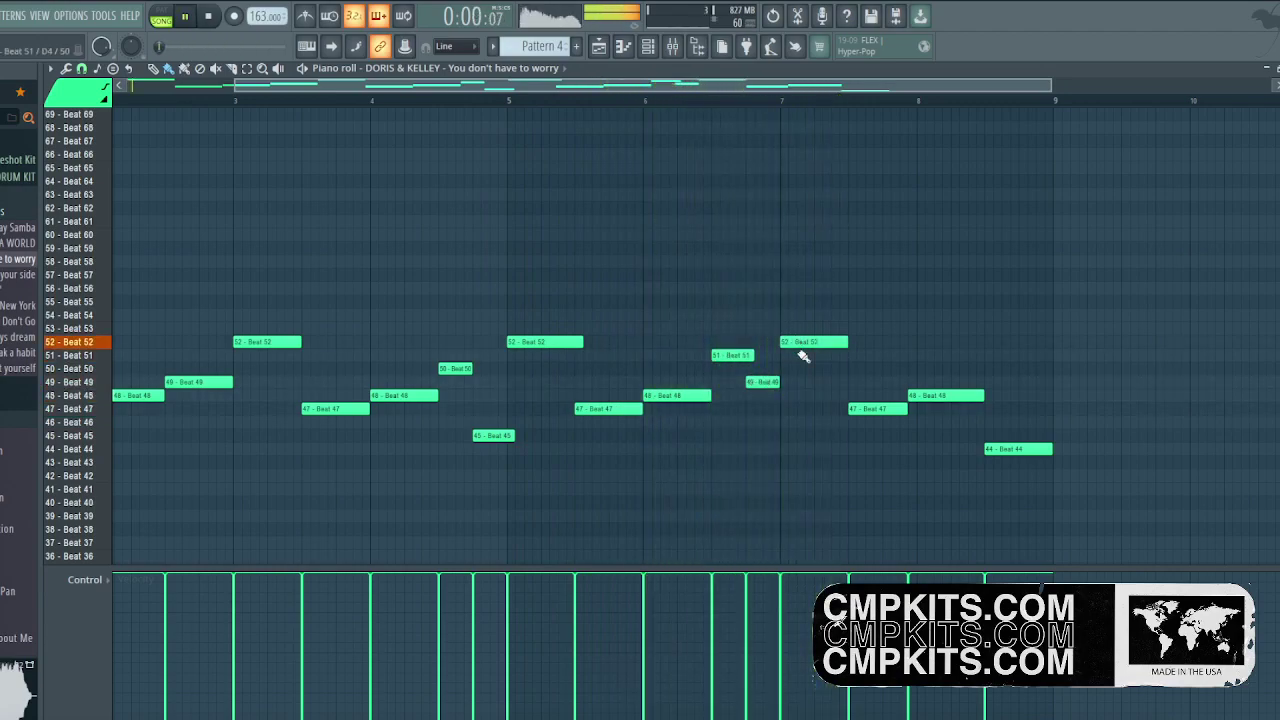
Lengthen the Beat 49 note before bar 7 and the last Beat 47 note, and start the last Beat 48 note at bar 8.
{"action": "left_click_drag", "start_coordinate": [770, 385], "coordinate": [786, 384]}
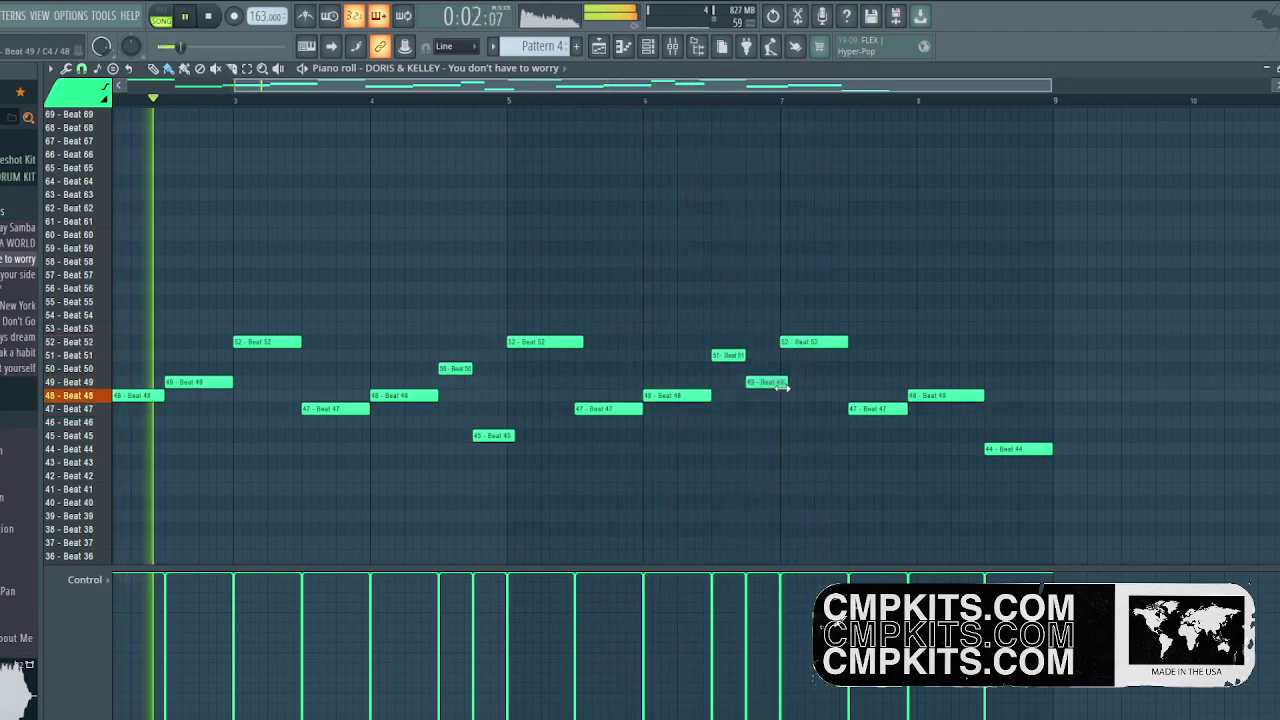
{"action": "left_click_drag", "start_coordinate": [905, 409], "coordinate": [984, 396]}
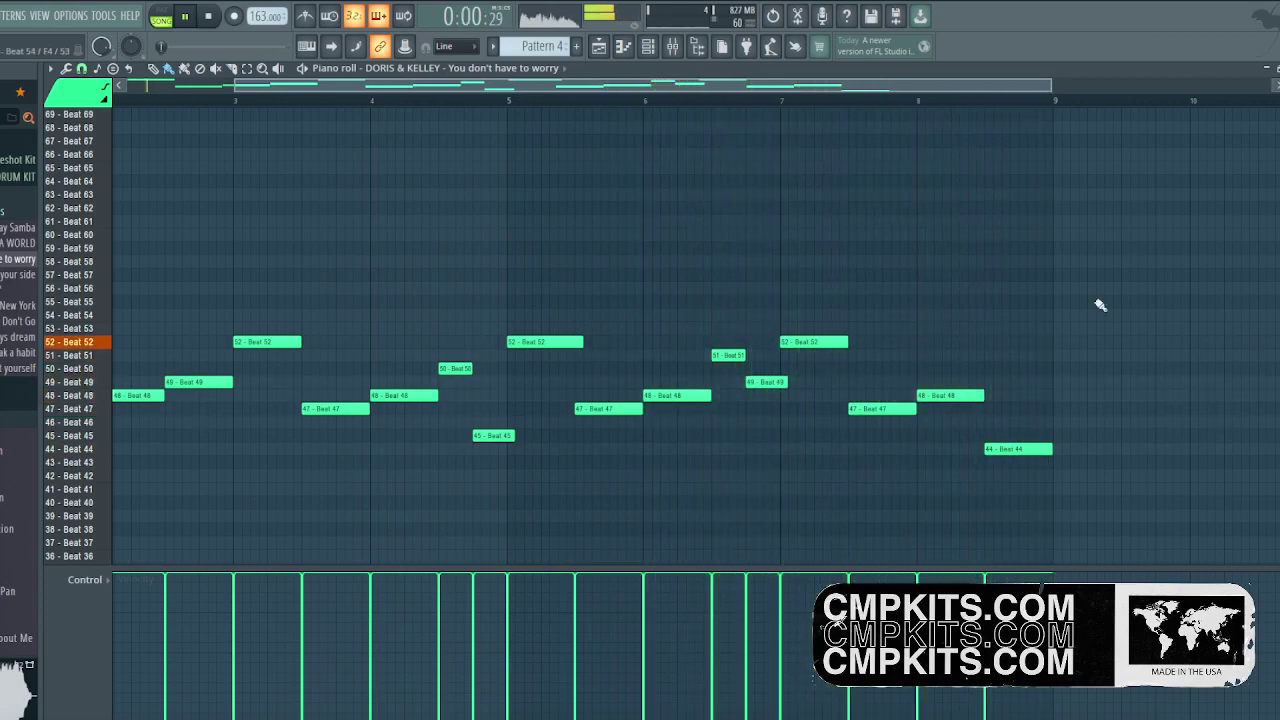
Return to the playlist, raise the tempo to 166 BPM and play the arrangement.
{"action": "key", "text": "Escape"}
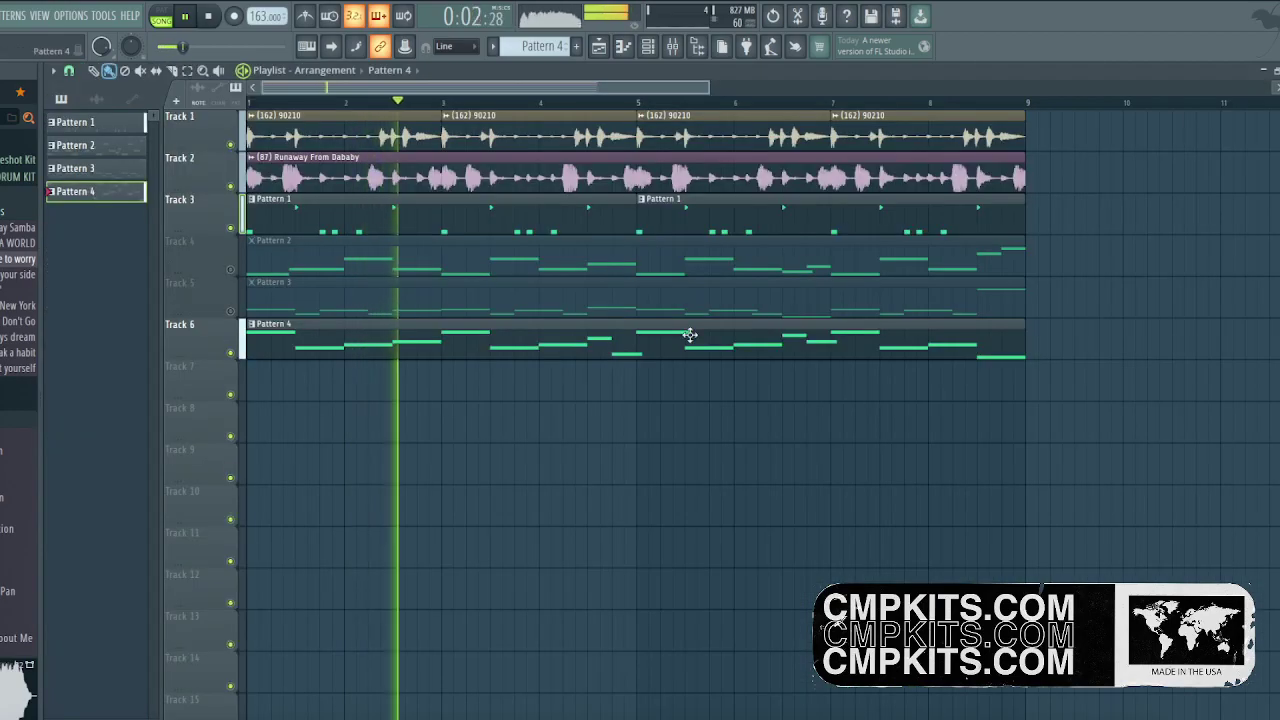
{"action": "key", "text": "space"}
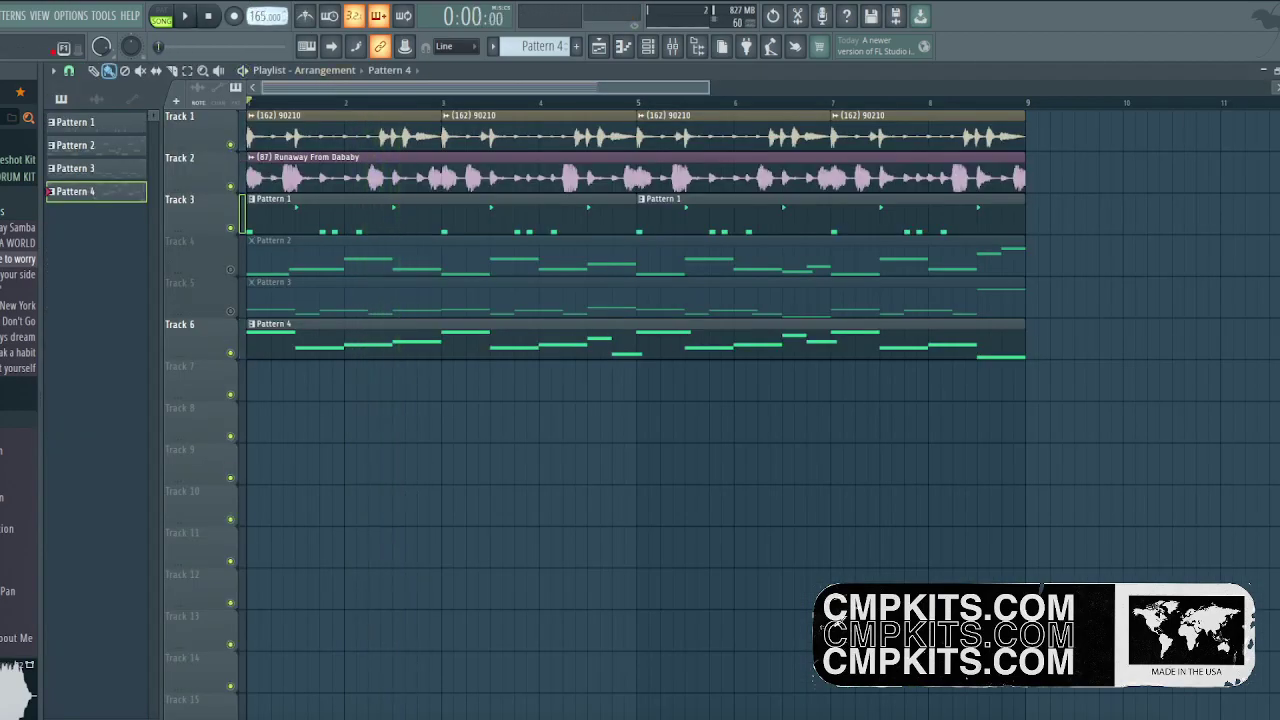
{"action": "key", "text": "space"}
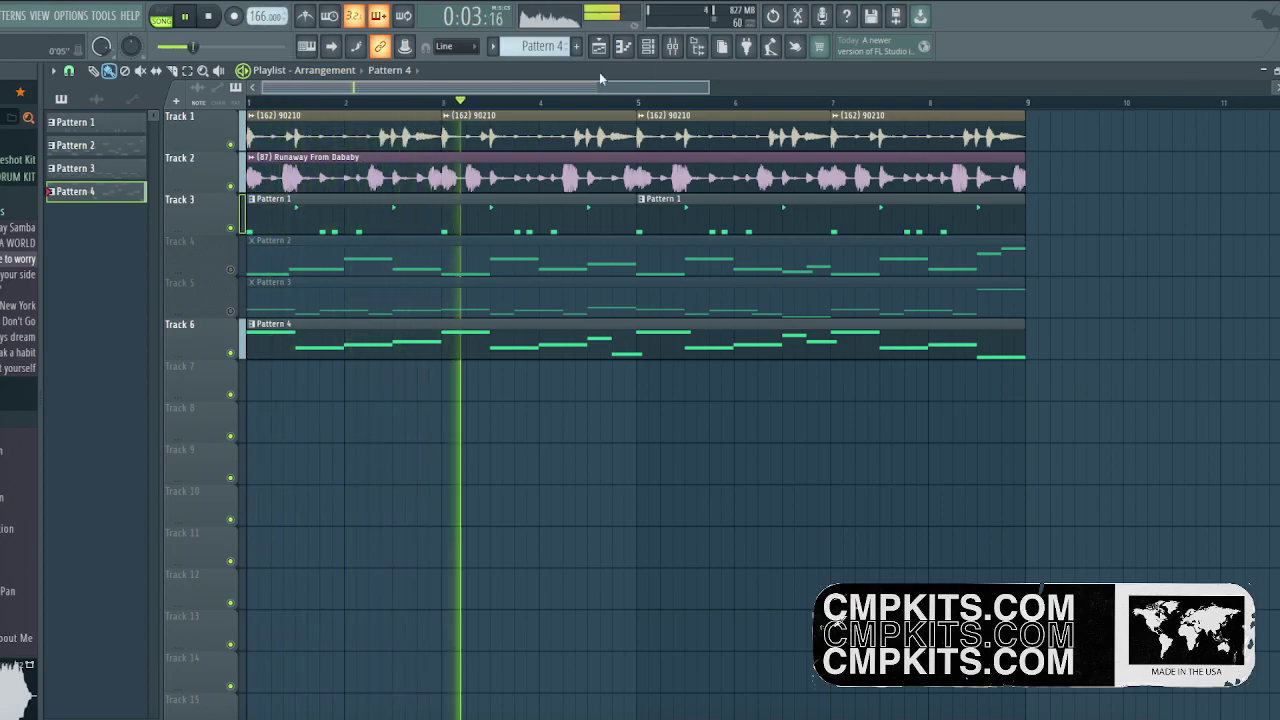
{"action": "left_click", "coordinate": [650, 48]}
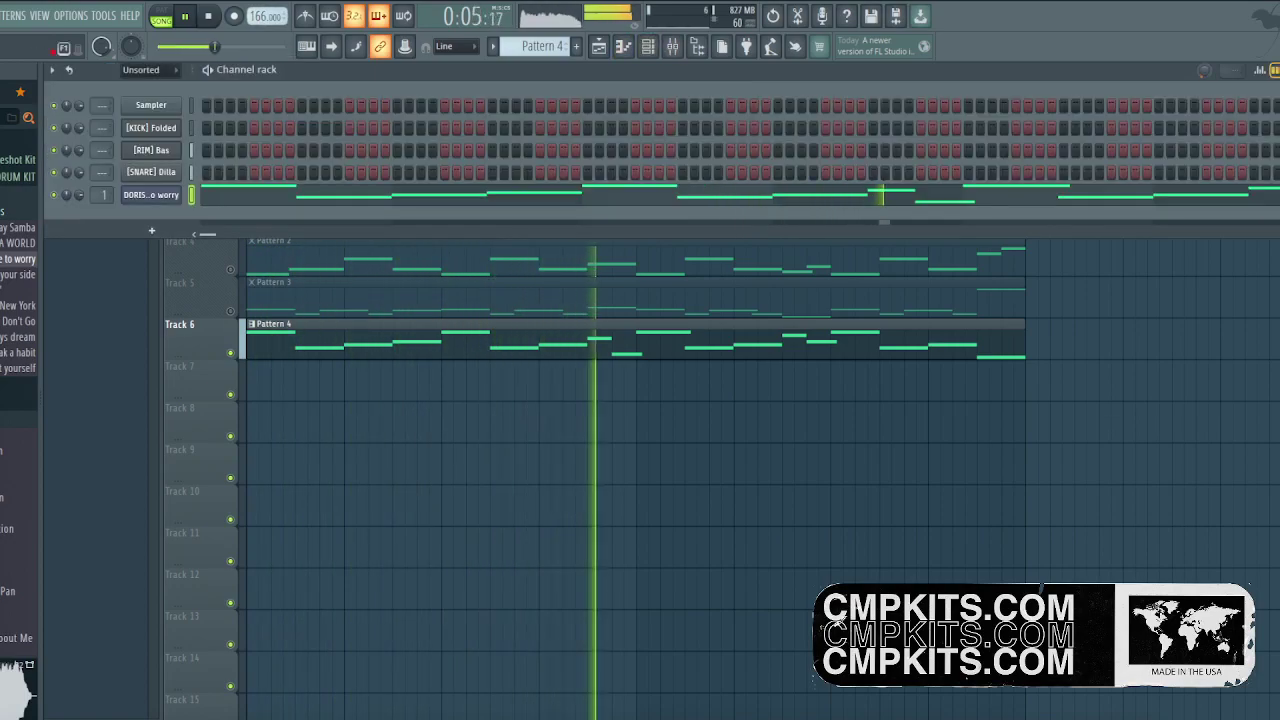
{"action": "left_click", "coordinate": [168, 383]}
{"action": "mouse_move", "coordinate": [310, 307]}
{"action": "left_mouse_down"}
{"action": "mouse_move", "coordinate": [826, 301]}
{"action": "mouse_move", "coordinate": [300, 297]}
{"action": "left_mouse_up"}
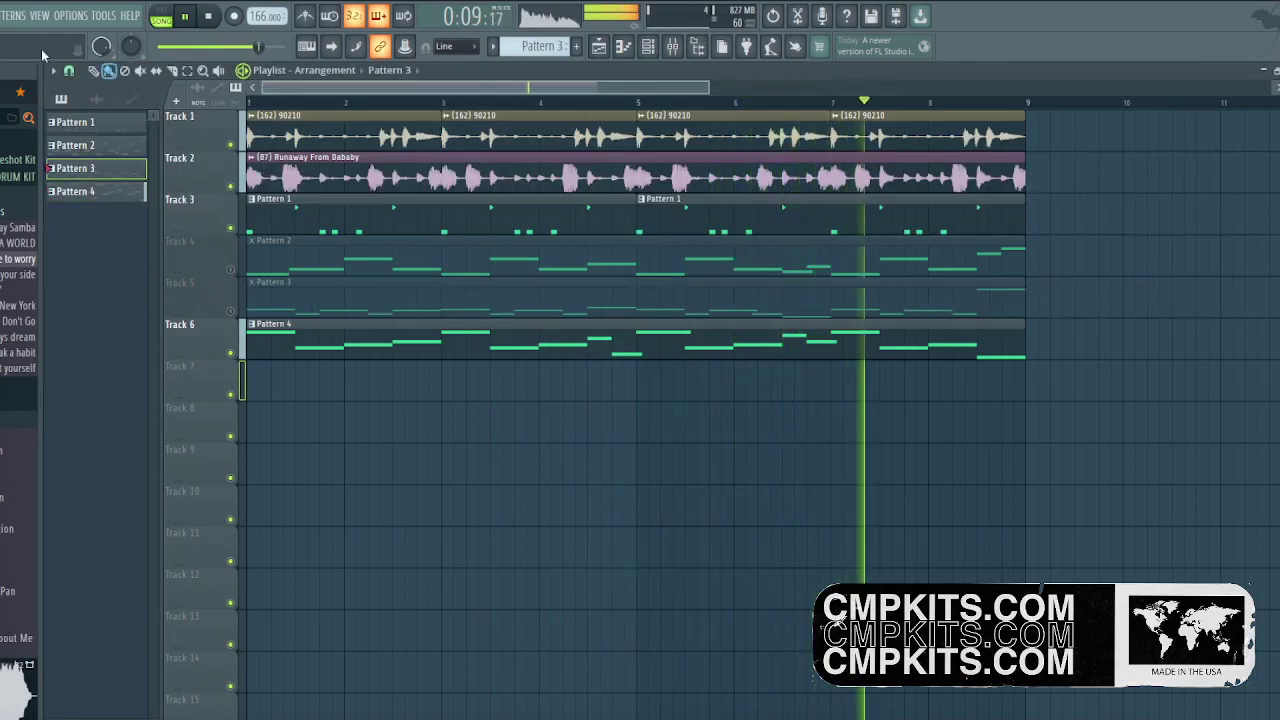
{"action": "left_click", "coordinate": [69, 71]}
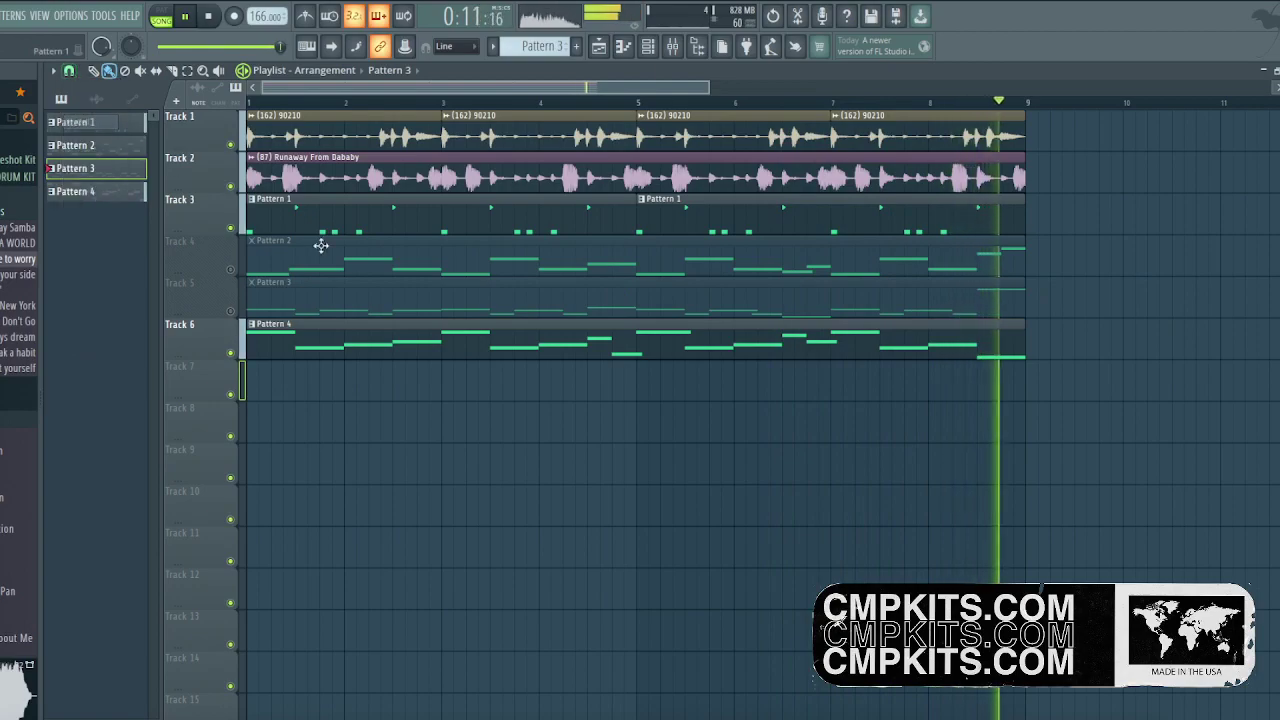
Move Pattern 3 to bar 9 and Pattern 2 to bar 17 on Track 6, following Pattern 4.
{"action": "left_click_drag", "start_coordinate": [394, 283], "coordinate": [1180, 312]}
{"action": "scroll", "coordinate": [1068, 105], "scroll_direction": "down", "scroll_amount": 4}
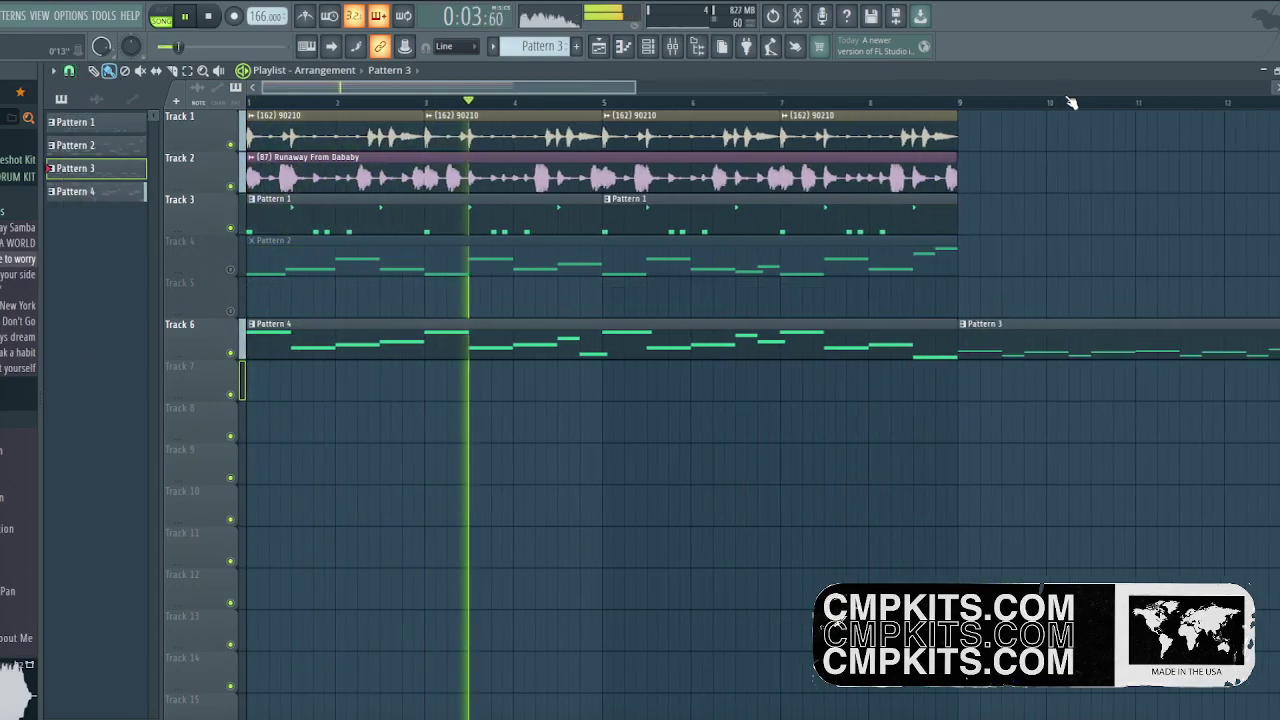
{"action": "scroll", "coordinate": [1068, 103], "scroll_direction": "down", "scroll_amount": 3}
{"action": "left_click_drag", "start_coordinate": [343, 271], "coordinate": [923, 366]}
Duplicate the eight bars of percussion and drum clips on Tracks 1 to 3 twice, filling them up to bar 25.
{"action": "left_click_drag", "start_coordinate": [605, 273], "coordinate": [133, 82]}
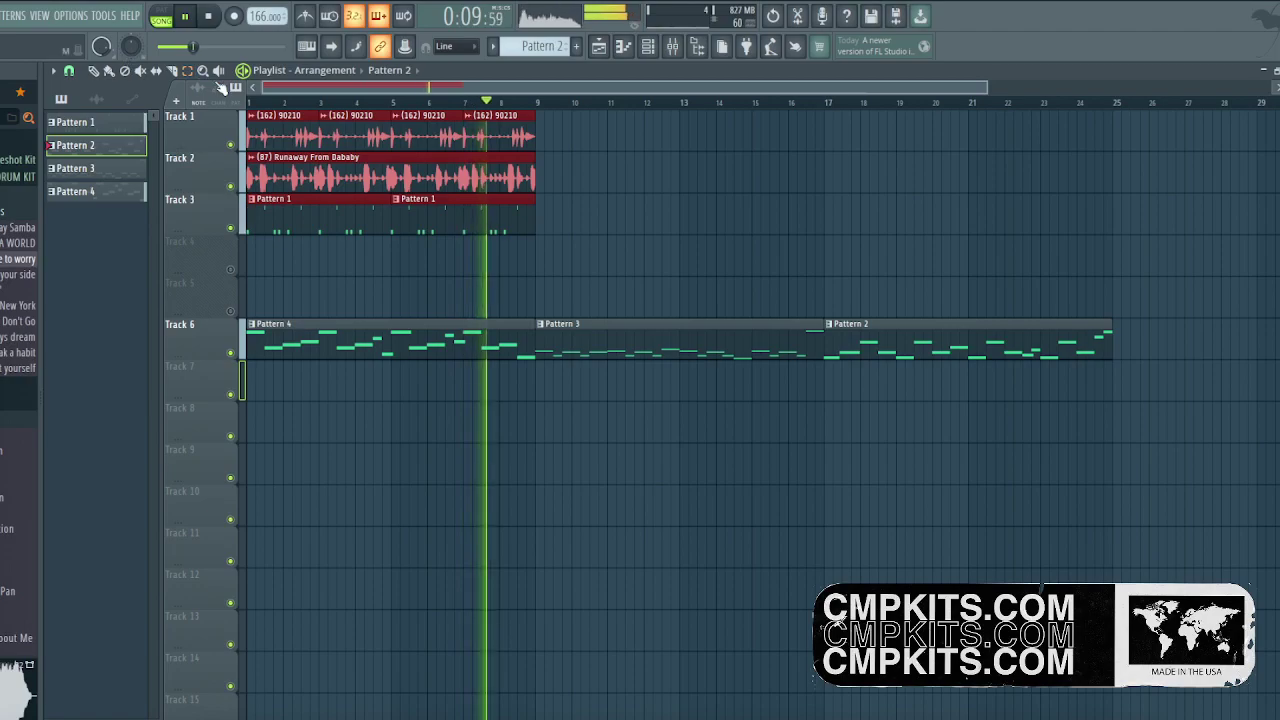
{"action": "key", "text": "ctrl+b"}
{"action": "scroll", "coordinate": [538, 104], "scroll_direction": "up", "scroll_amount": 4}
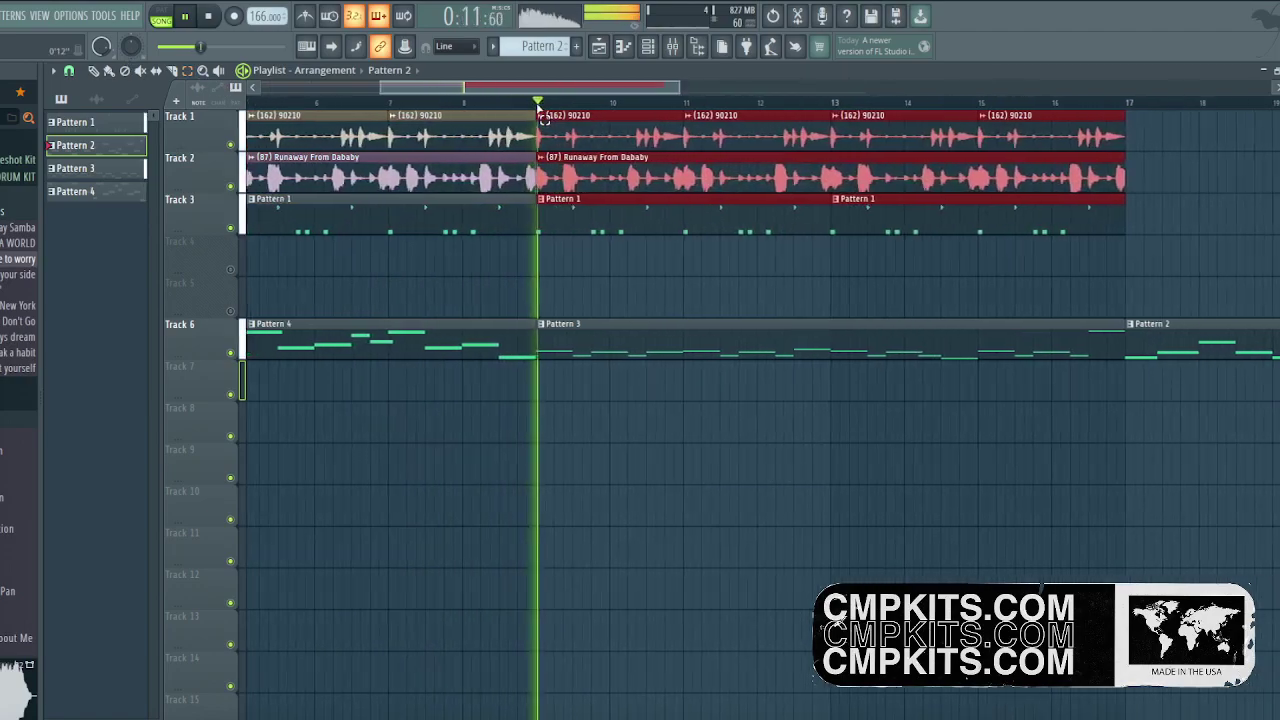
{"action": "scroll", "coordinate": [538, 104], "scroll_direction": "up", "scroll_amount": 3}
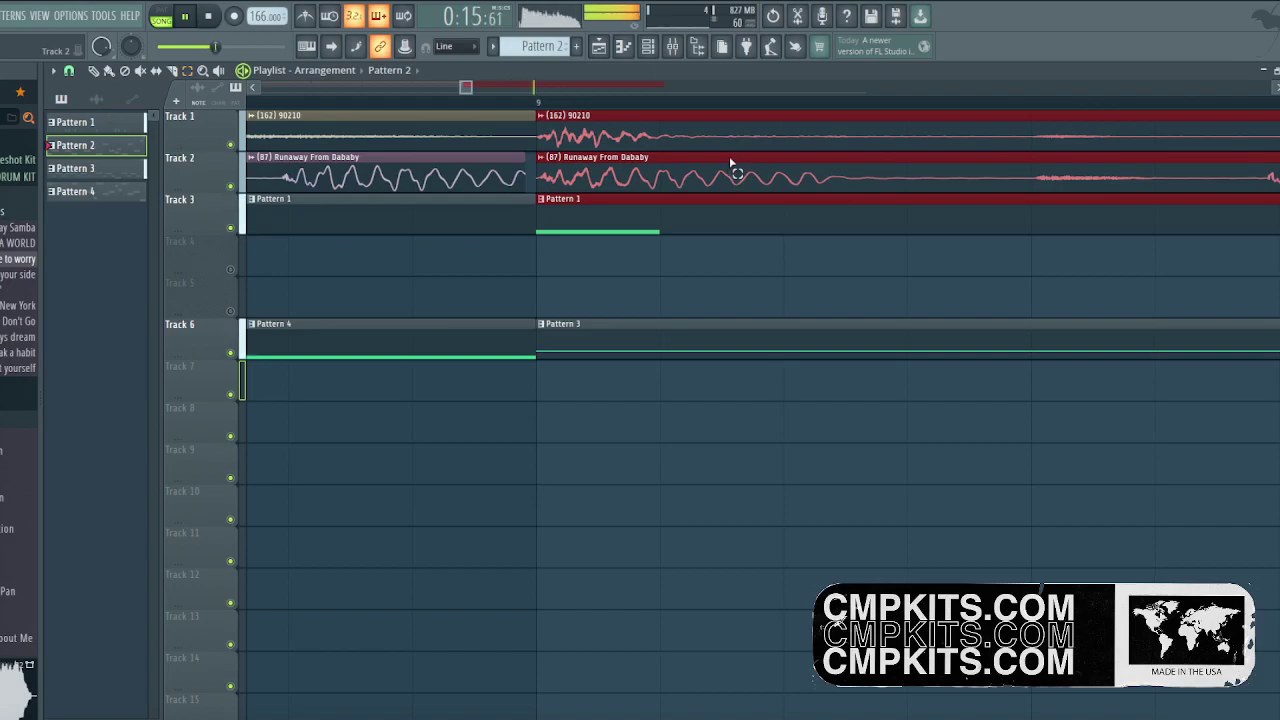
{"action": "scroll", "coordinate": [730, 163], "scroll_direction": "right", "scroll_amount": 10}
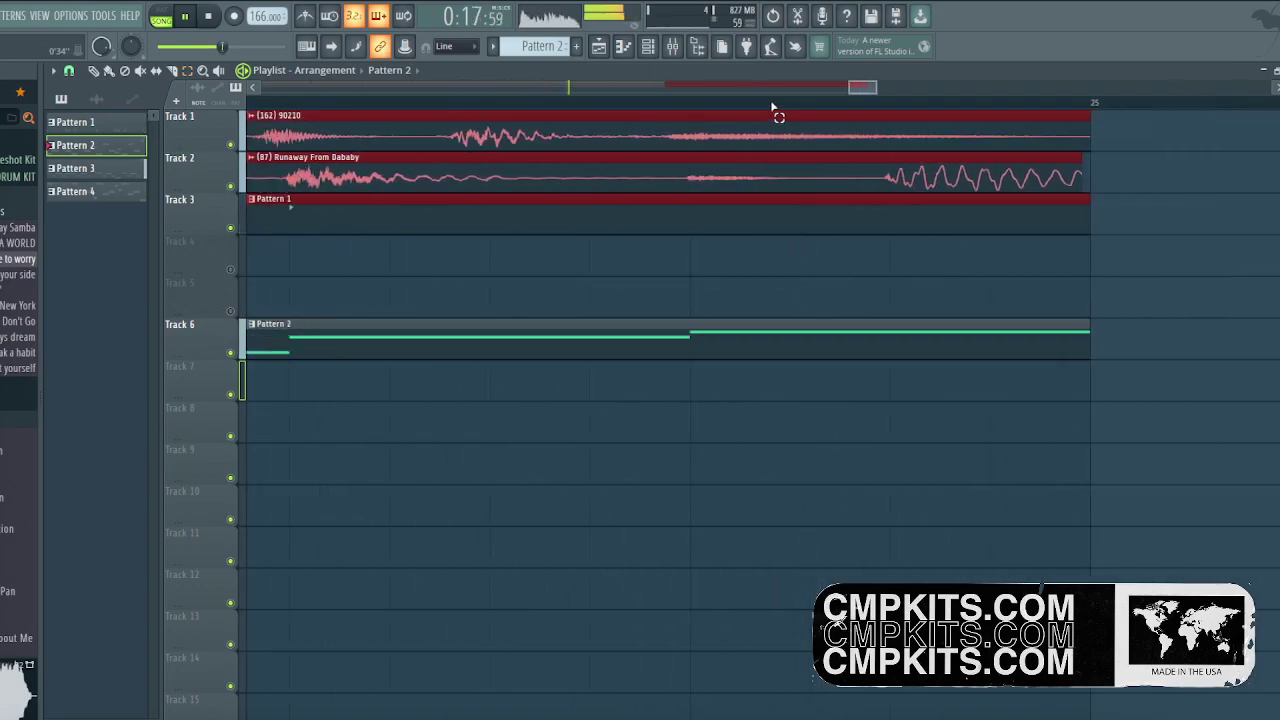
{"action": "scroll", "coordinate": [771, 107], "scroll_direction": "down", "scroll_amount": 6}
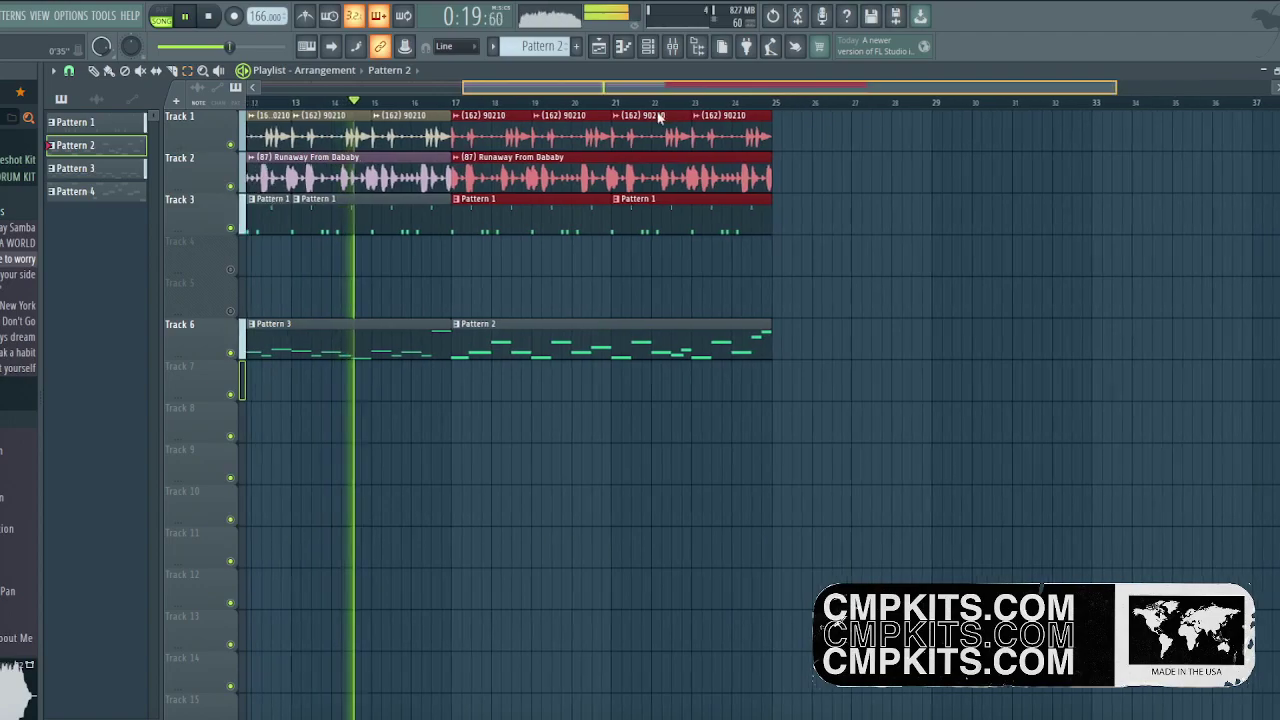
Select the entire arrangement and shift it to start at bar 9, leaving eight empty bars for an intro.
{"action": "left_click_drag", "start_coordinate": [712, 105], "coordinate": [320, 120]}
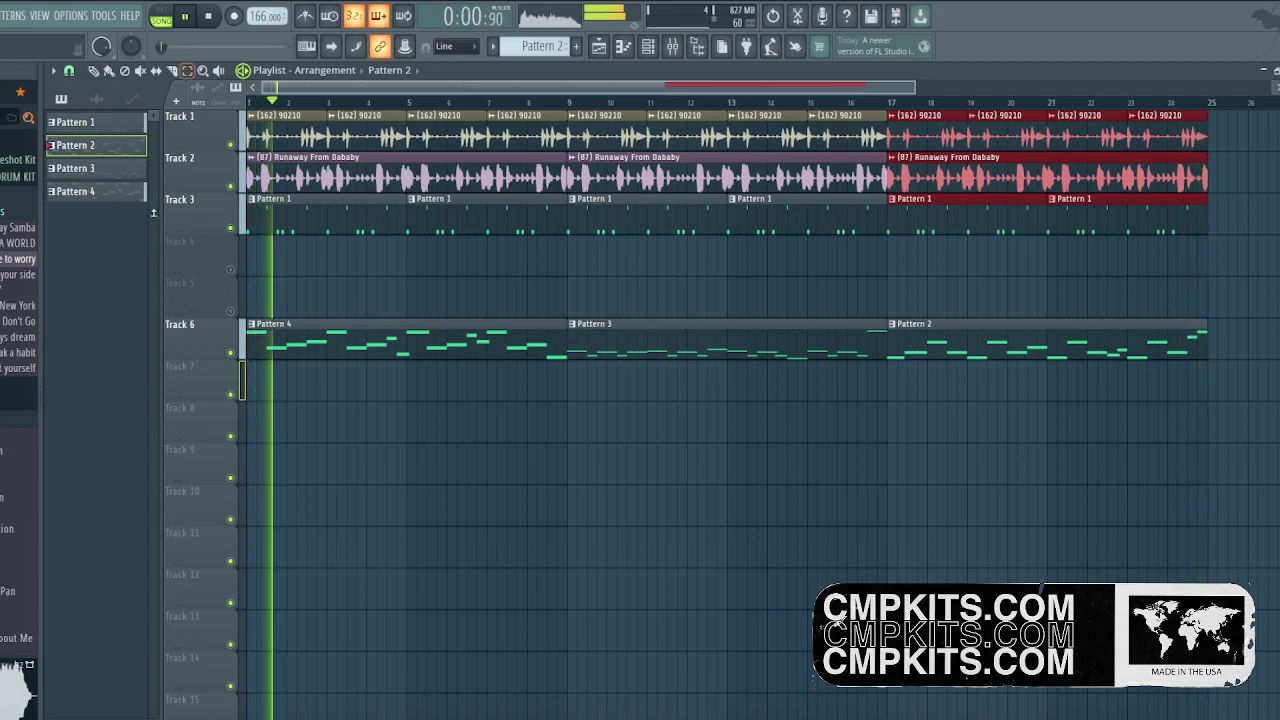
{"action": "key", "text": "ctrl+a"}
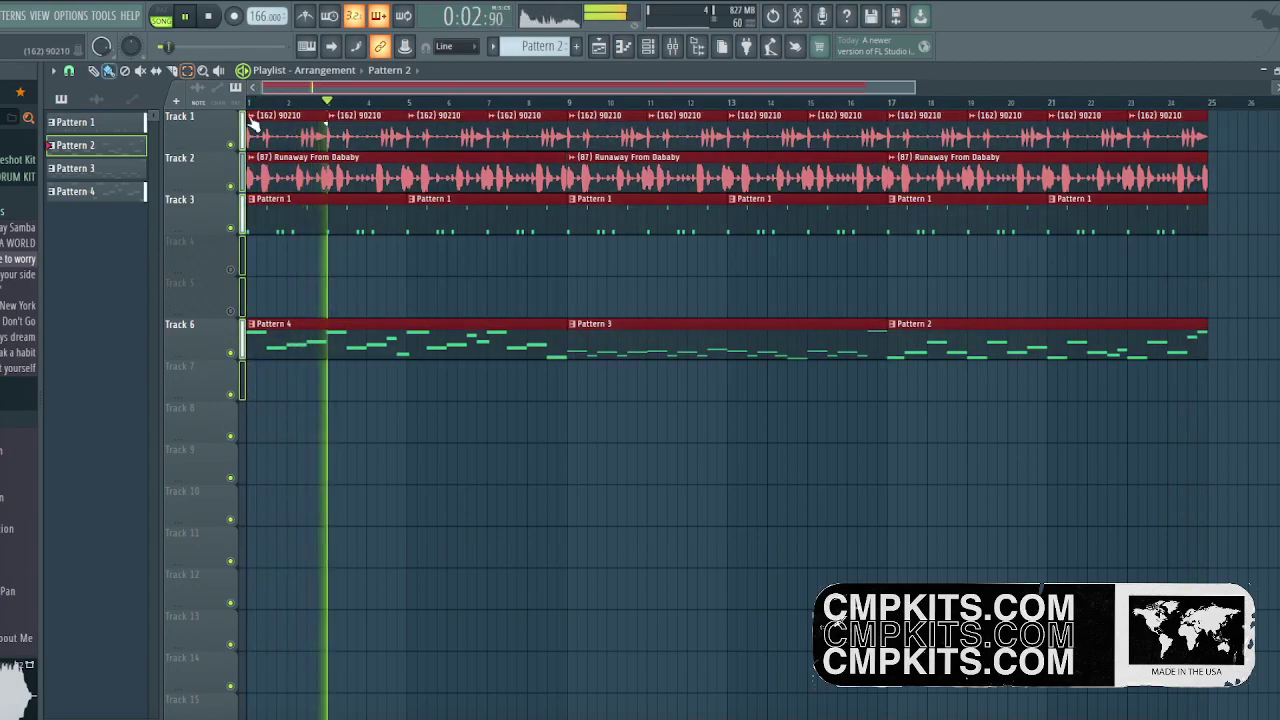
{"action": "left_click_drag", "start_coordinate": [290, 142], "coordinate": [596, 142]}
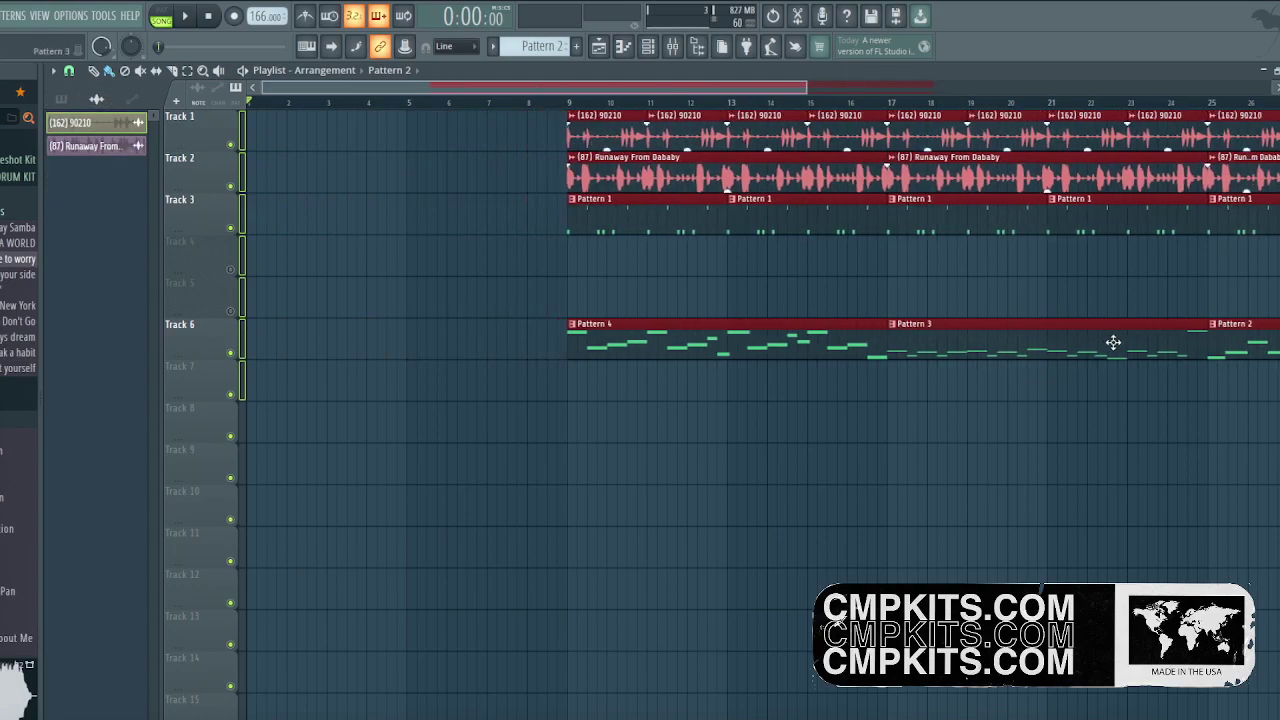
{"action": "scroll", "coordinate": [1125, 115], "scroll_direction": "down", "scroll_amount": 3}
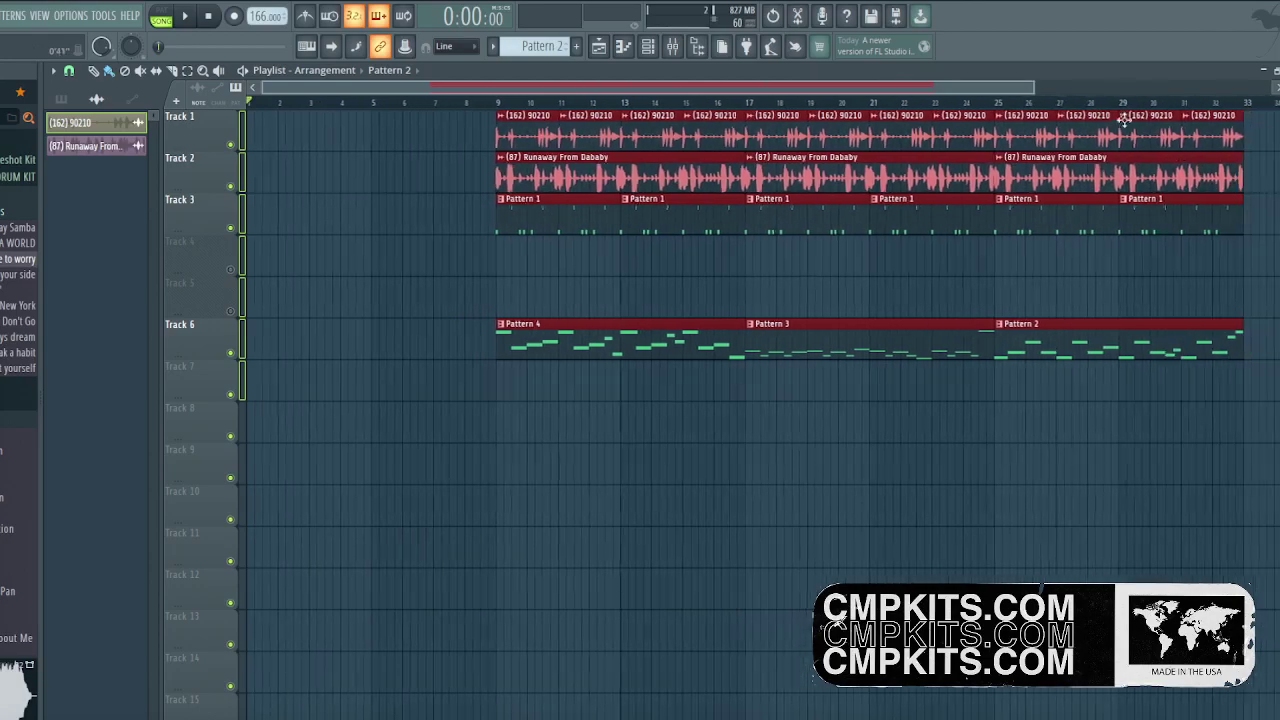
Try Pattern 2 and Pattern 3 in turn as the intro at bar 1 on Track 7, playing and deleting each copy.
{"action": "left_click", "coordinate": [840, 480]}
{"action": "left_click_drag", "start_coordinate": [840, 480], "coordinate": [200, 349]}
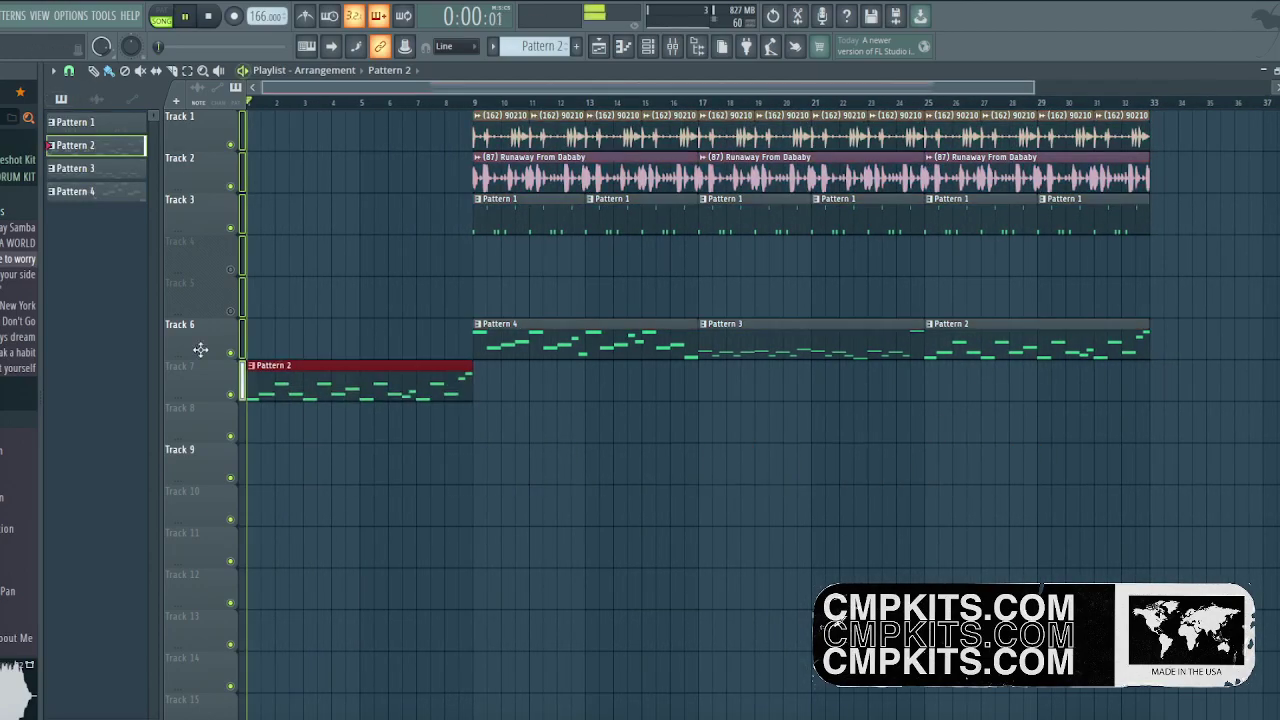
{"action": "right_click", "coordinate": [430, 392]}
{"action": "key", "text": "space"}
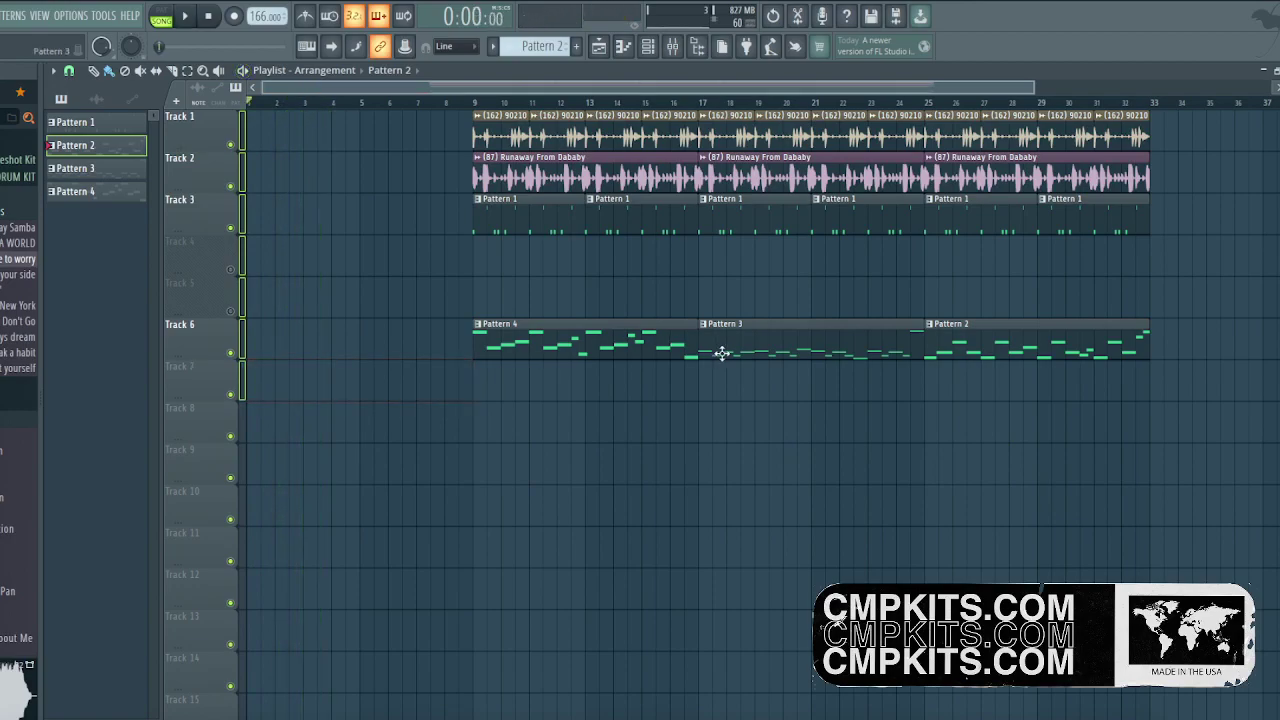
{"action": "left_click_drag", "start_coordinate": [586, 399], "coordinate": [114, 420]}
{"action": "key", "text": "space"}
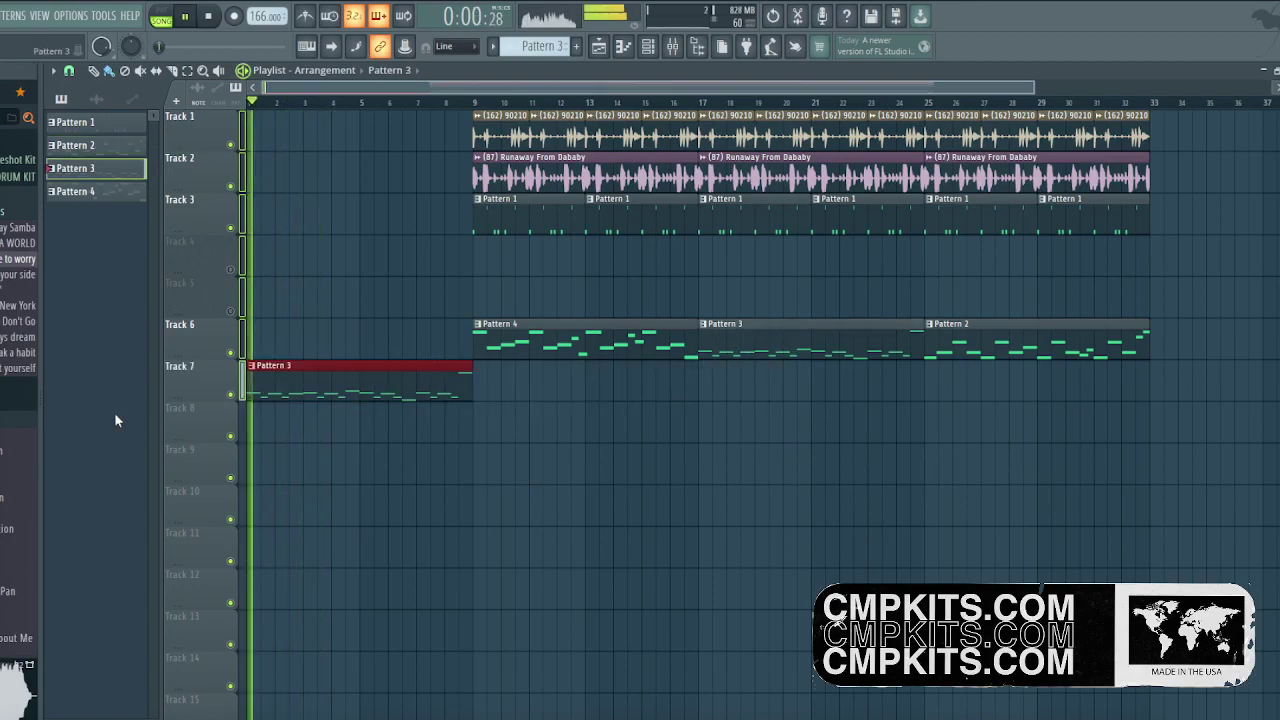
{"action": "right_click", "coordinate": [423, 385]}
{"action": "key", "text": "space"}
Place a copy of Pattern 4 at bar 1 on Track 6 as the intro and play it.
{"action": "left_click", "coordinate": [488, 354]}
{"action": "left_click", "coordinate": [457, 408]}
{"action": "left_click_drag", "start_coordinate": [519, 441], "coordinate": [180, 342]}
{"action": "key", "text": "space"}
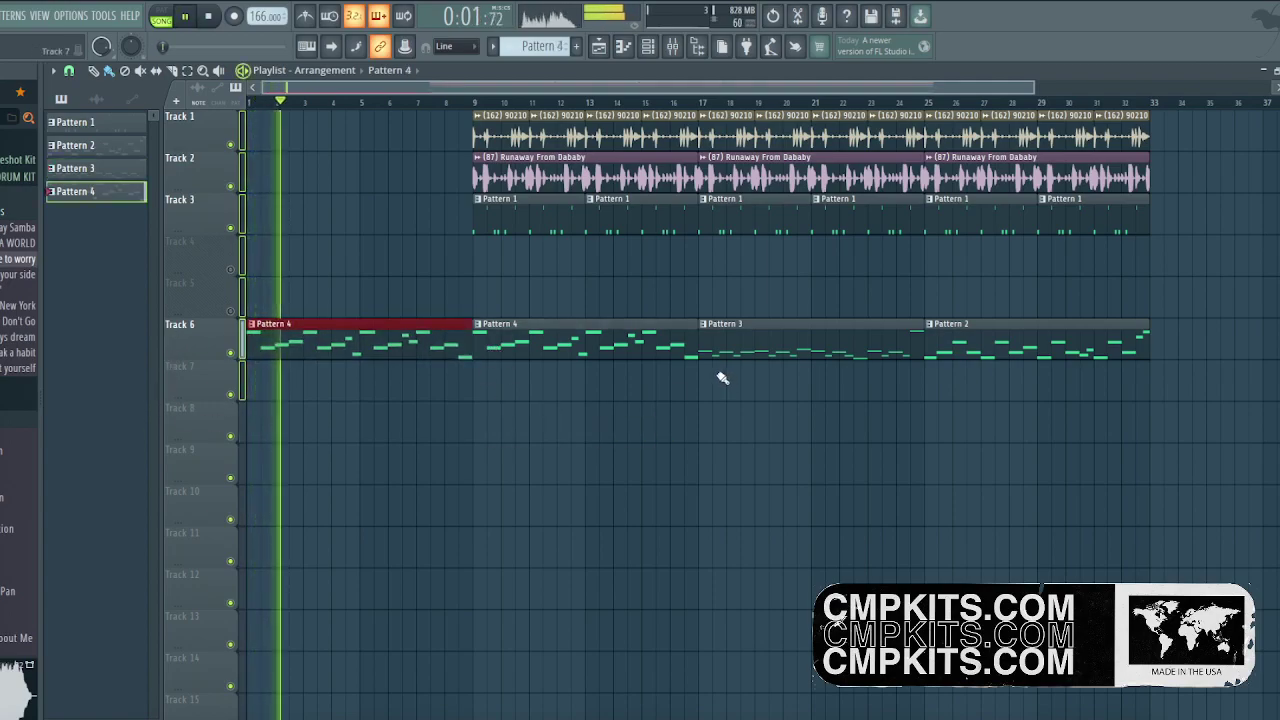
Shift all clips after the intro eight bars on and fill the gap at bar 9 with another Pattern 4.
{"action": "left_click_drag", "start_coordinate": [497, 380], "coordinate": [1265, 115]}
{"action": "left_click_drag", "start_coordinate": [437, 224], "coordinate": [666, 211]}
{"action": "left_click_drag", "start_coordinate": [409, 383], "coordinate": [468, 328]}
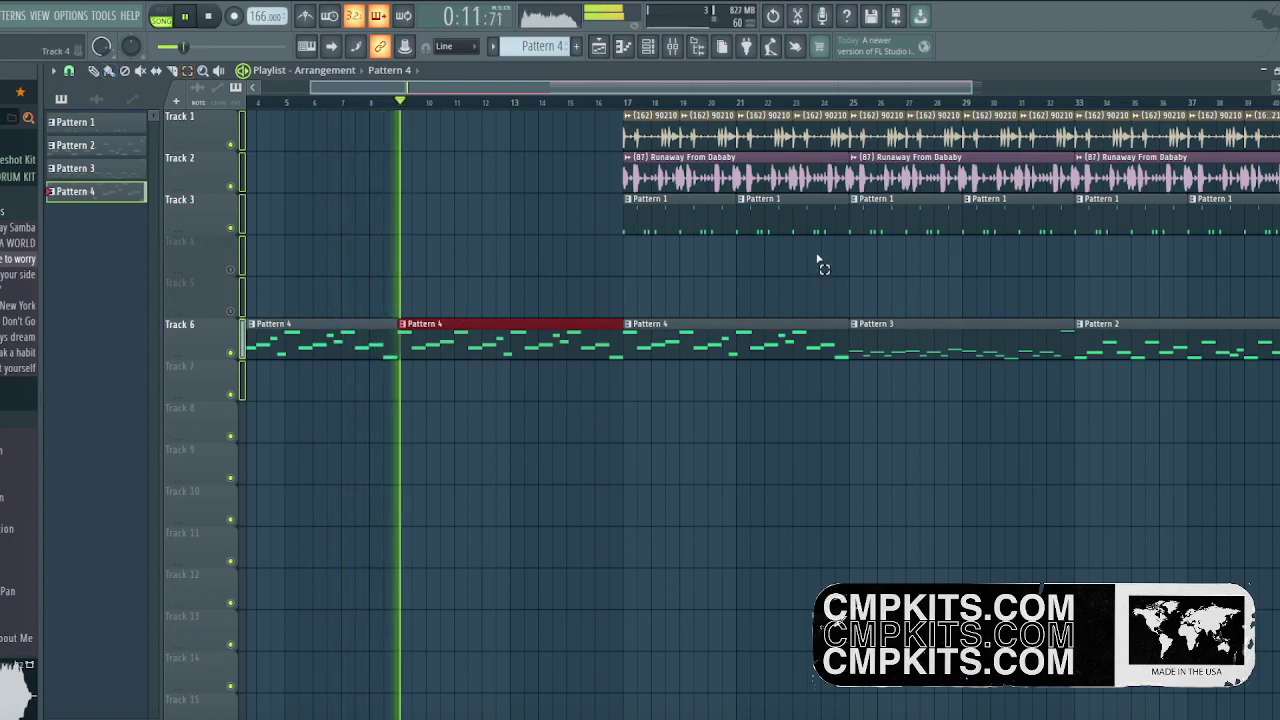
Copy an eight-bar block of the percussion and drum clips on Tracks 1 to 3 into bars 9 to 16.
{"action": "left_click_drag", "start_coordinate": [836, 254], "coordinate": [635, 140]}
{"action": "key", "text": "ctrl+b"}
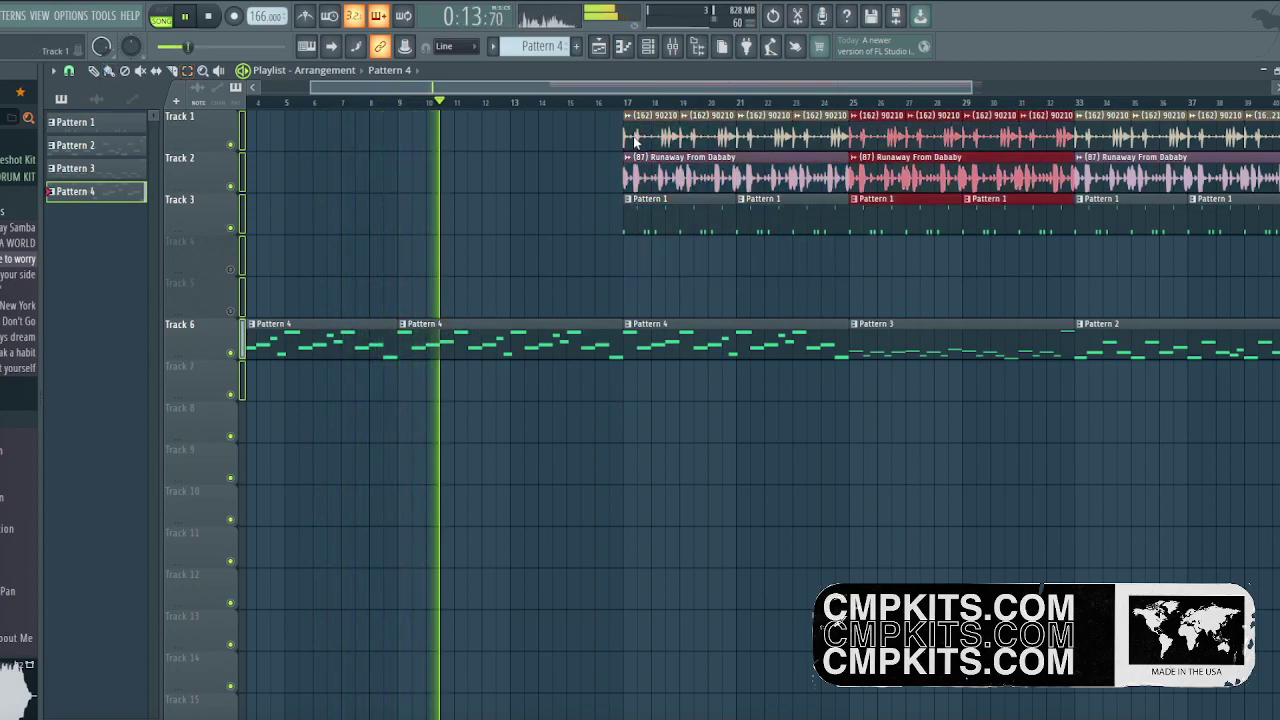
{"action": "left_click_drag", "start_coordinate": [870, 181], "coordinate": [517, 186]}
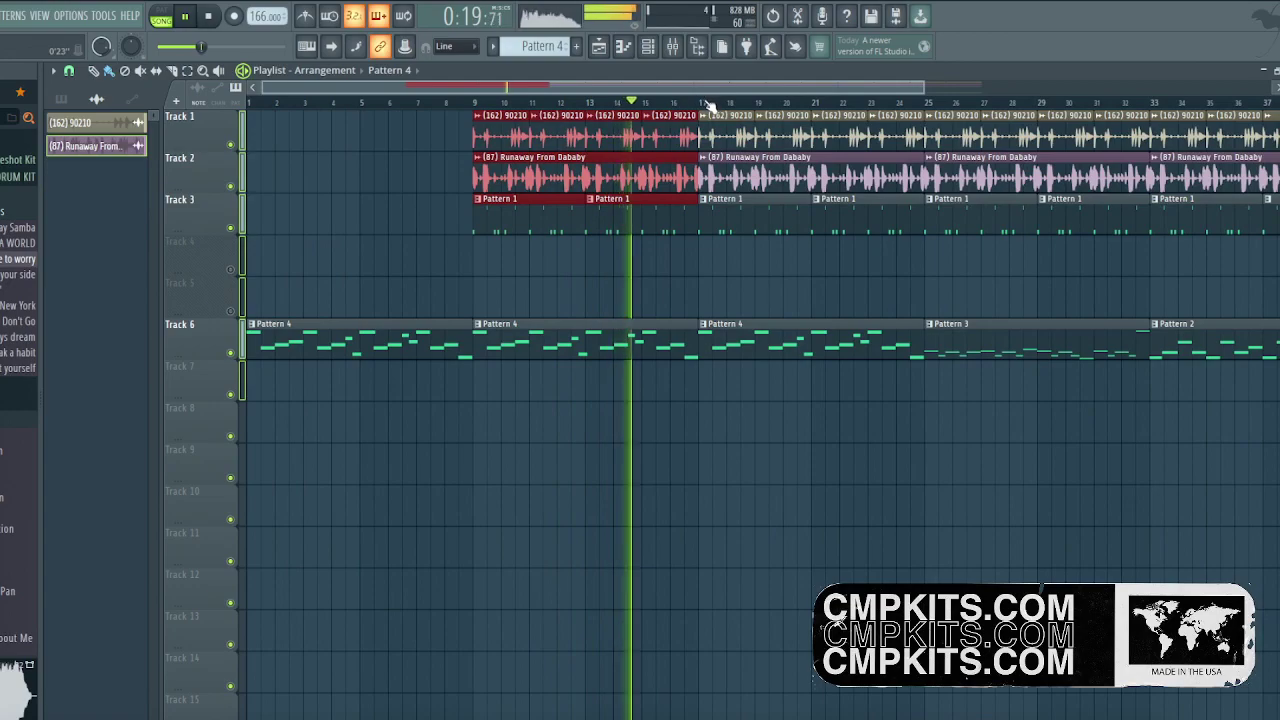
Set Pattern 3 aside on Track 8 and place Pattern 2 on Track 6 at bars 25 and 33, playing from the start.
{"action": "scroll", "coordinate": [708, 104], "scroll_direction": "down", "scroll_amount": 4}
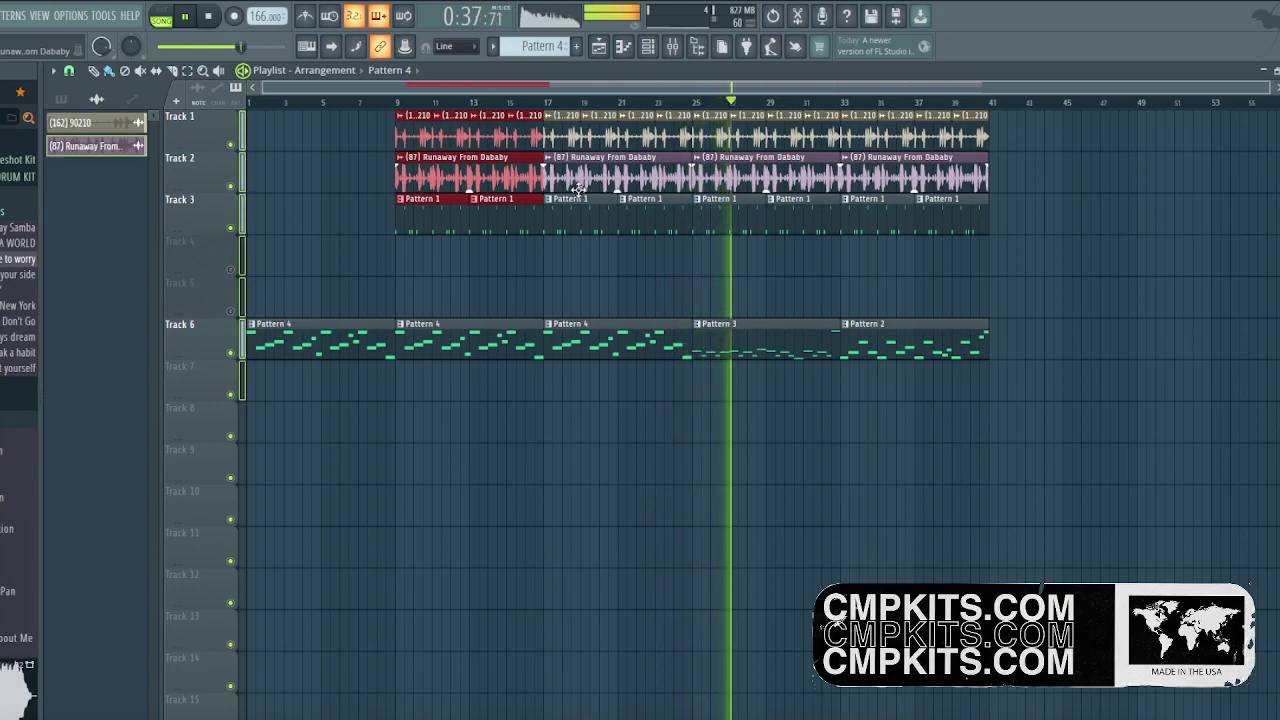
{"action": "left_click", "coordinate": [846, 110]}
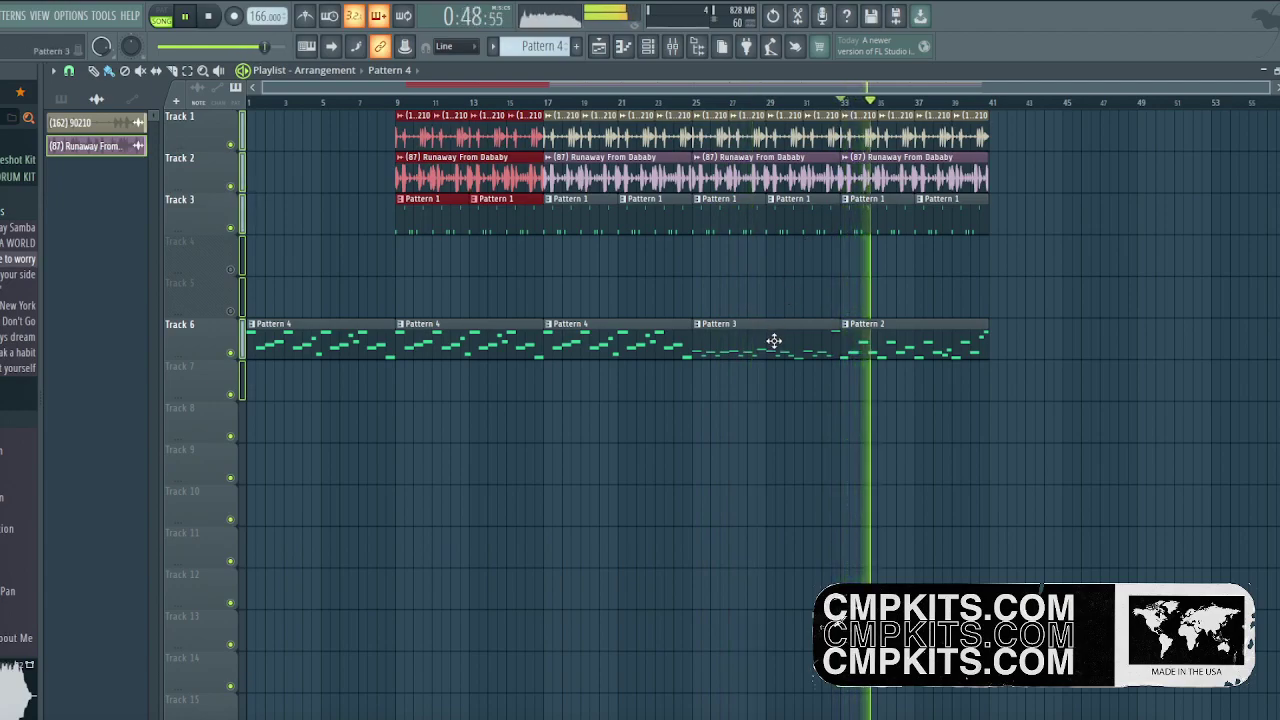
{"action": "left_click_drag", "start_coordinate": [768, 341], "coordinate": [1086, 429]}
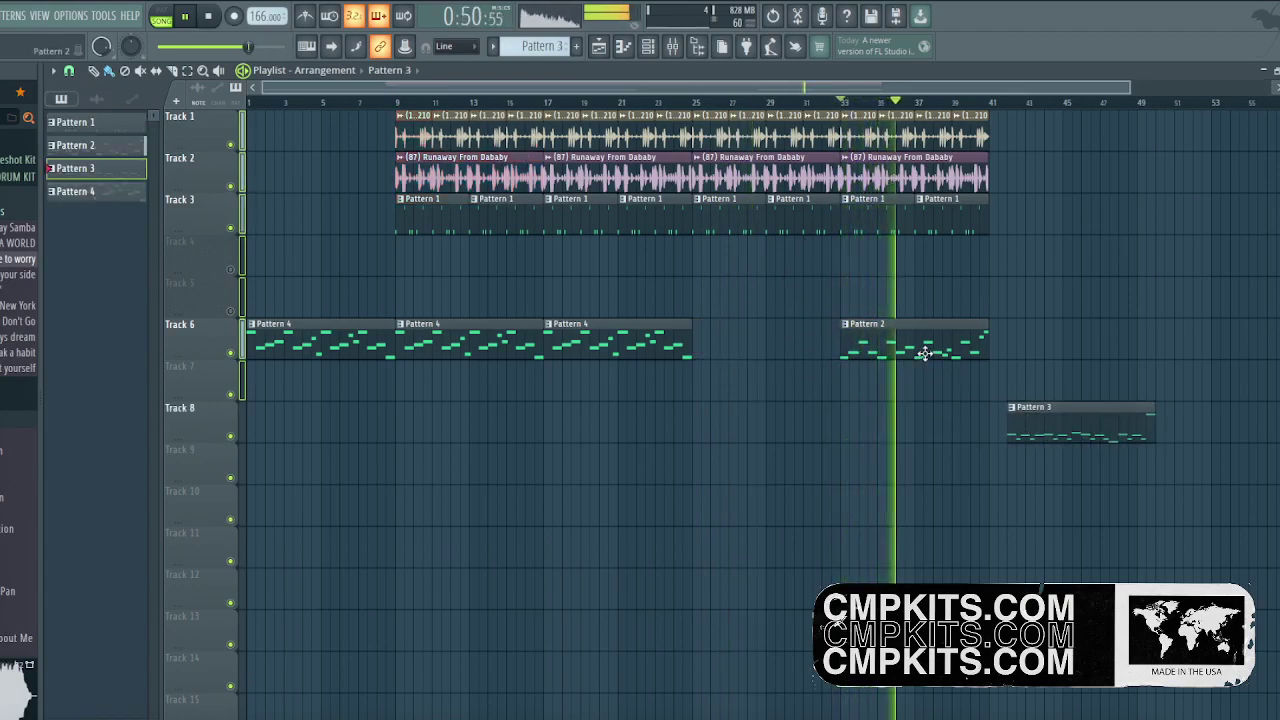
{"action": "key", "text": "space"}
{"action": "left_click_drag", "start_coordinate": [924, 345], "coordinate": [757, 355]}
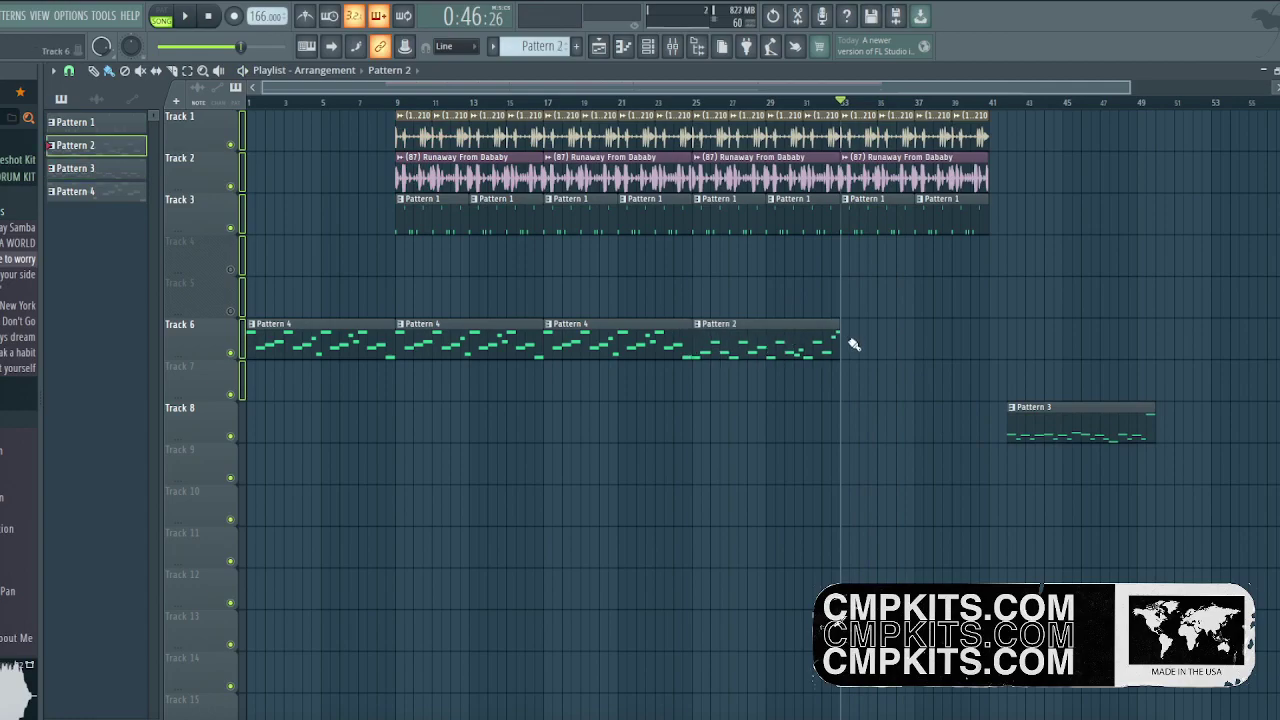
{"action": "left_click", "coordinate": [249, 103]}
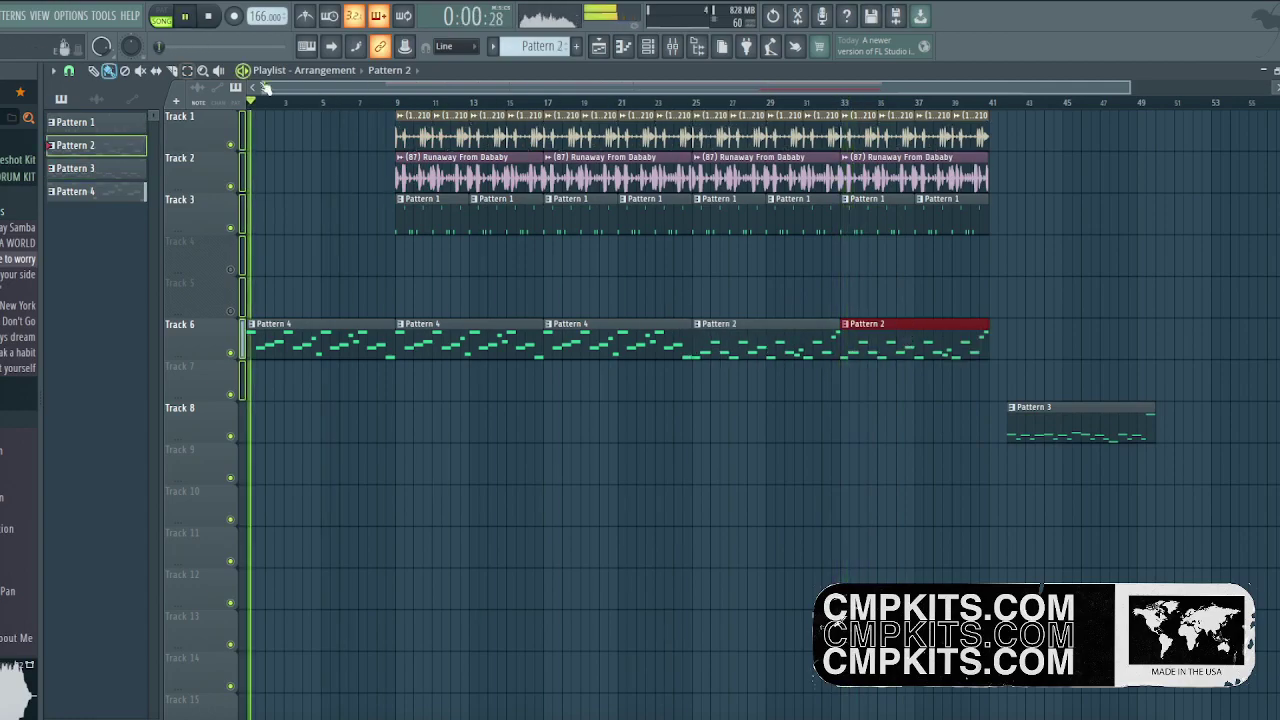
Move Pattern 3 to bar 41 on Track 6 and duplicate the last eight bars of Tracks 1 to 3 beneath it.
{"action": "left_click_drag", "start_coordinate": [1047, 415], "coordinate": [1040, 363]}
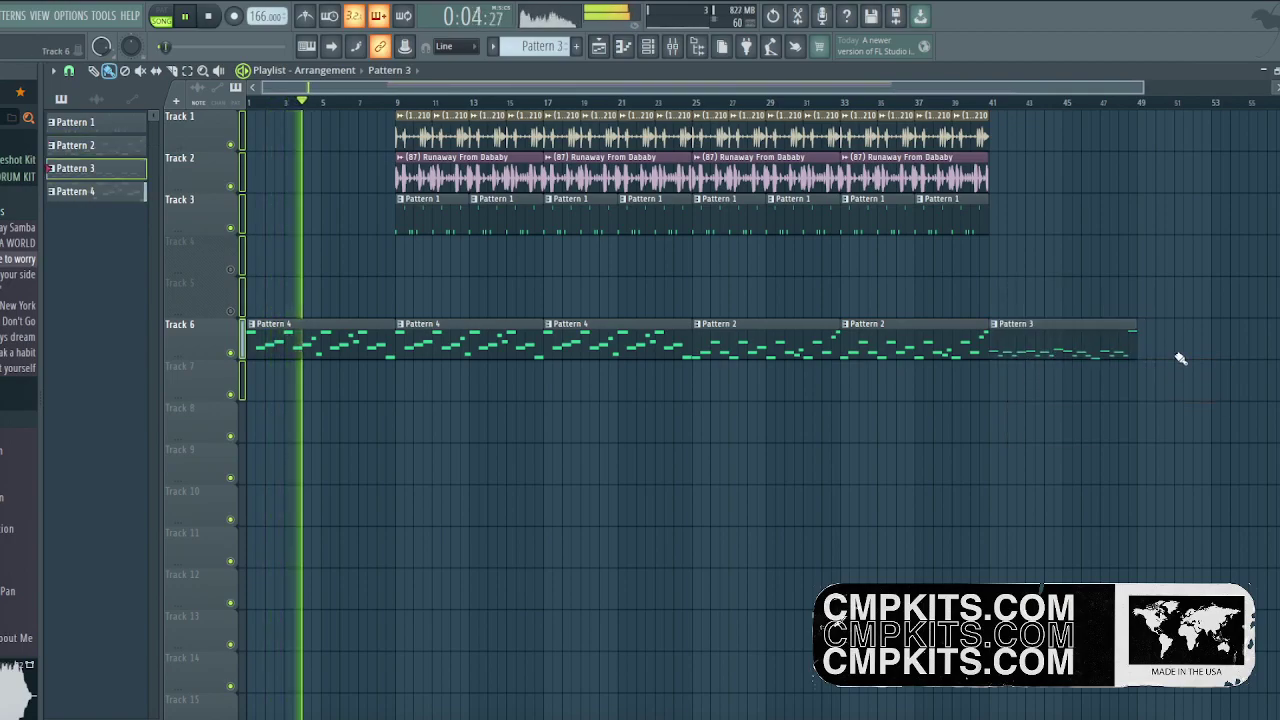
{"action": "left_click_drag", "start_coordinate": [1002, 217], "coordinate": [847, 118]}
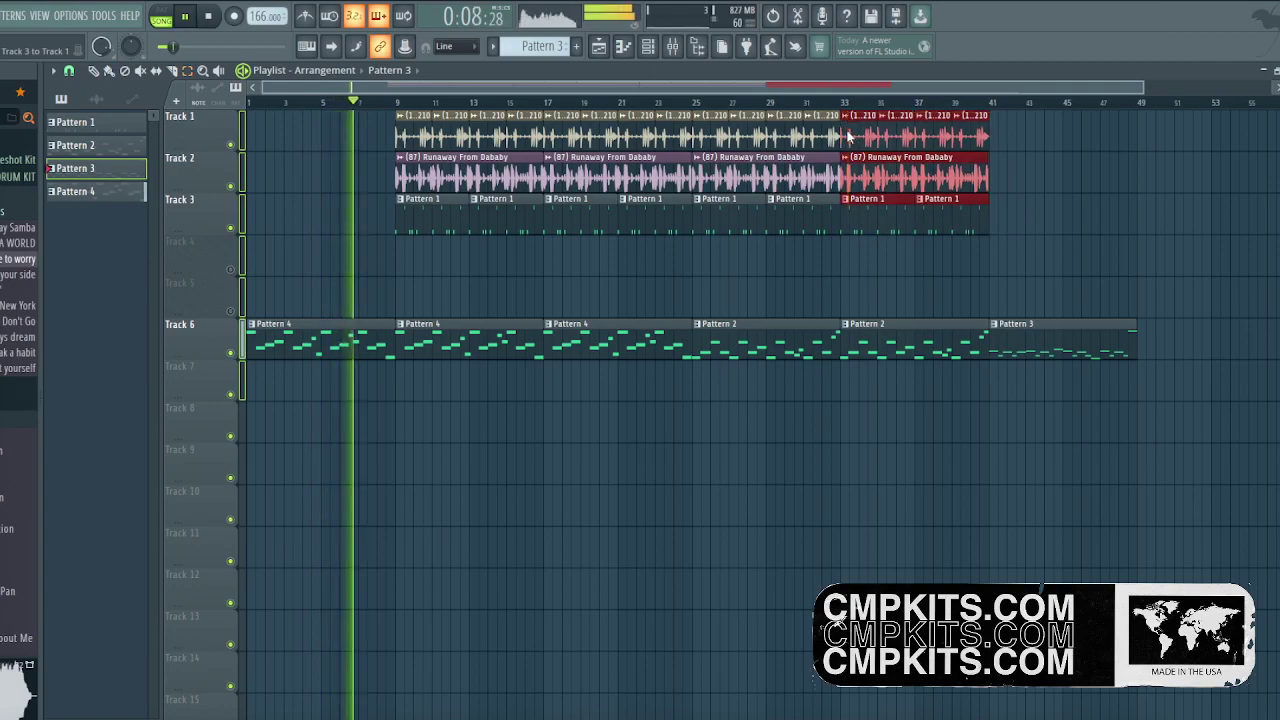
{"action": "key", "text": "ctrl+b"}
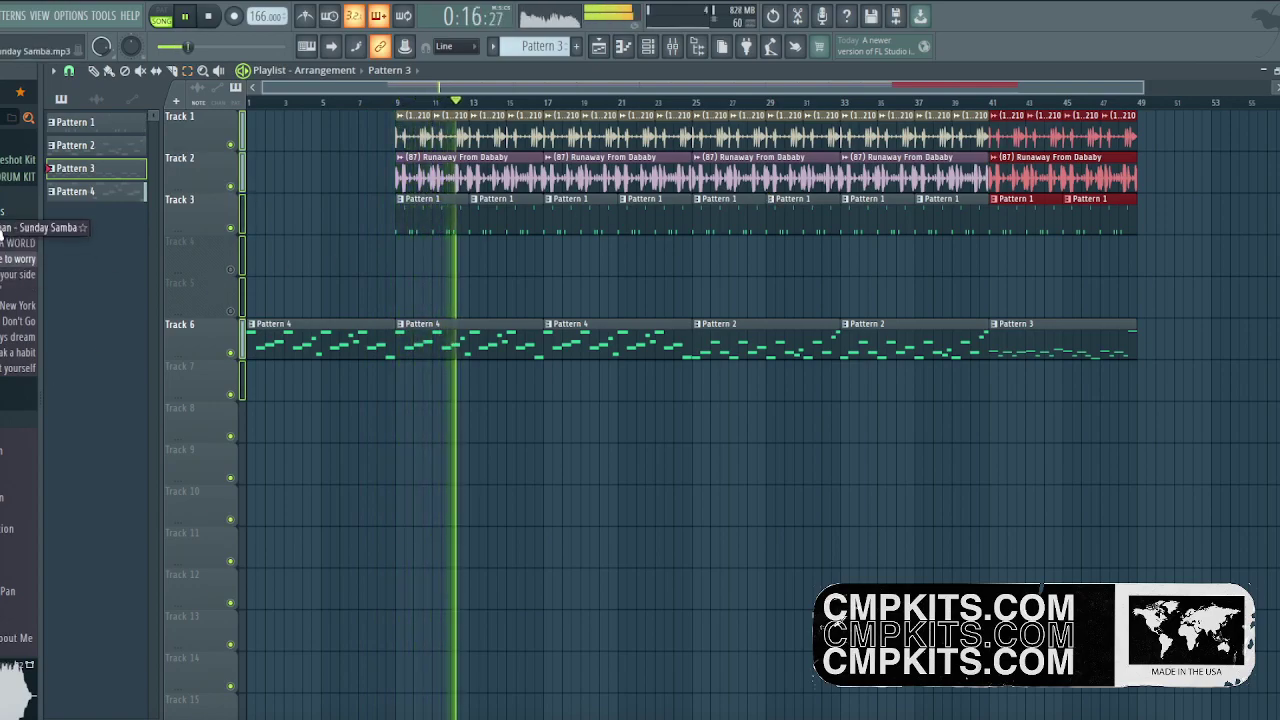
Browse the drum kit folders for a shaker sample.
{"action": "left_click", "coordinate": [6, 226]}
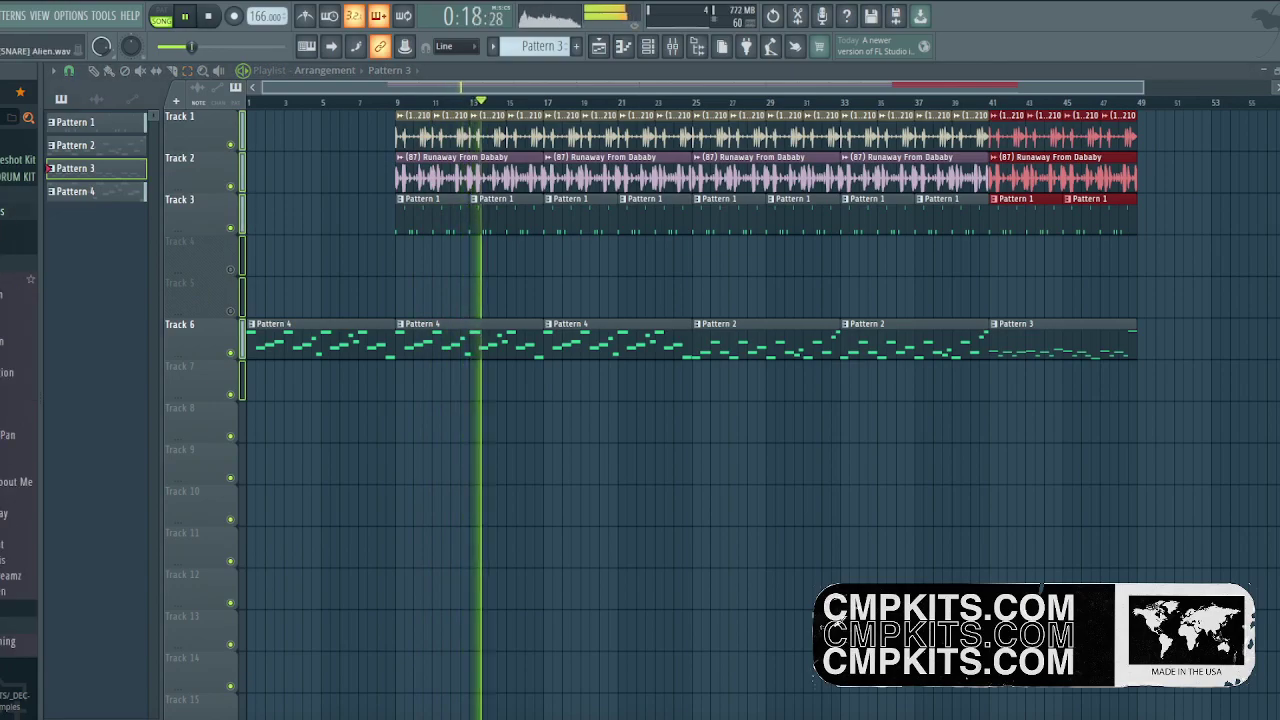
{"action": "left_click", "coordinate": [8, 262]}
{"action": "left_click", "coordinate": [8, 297]}
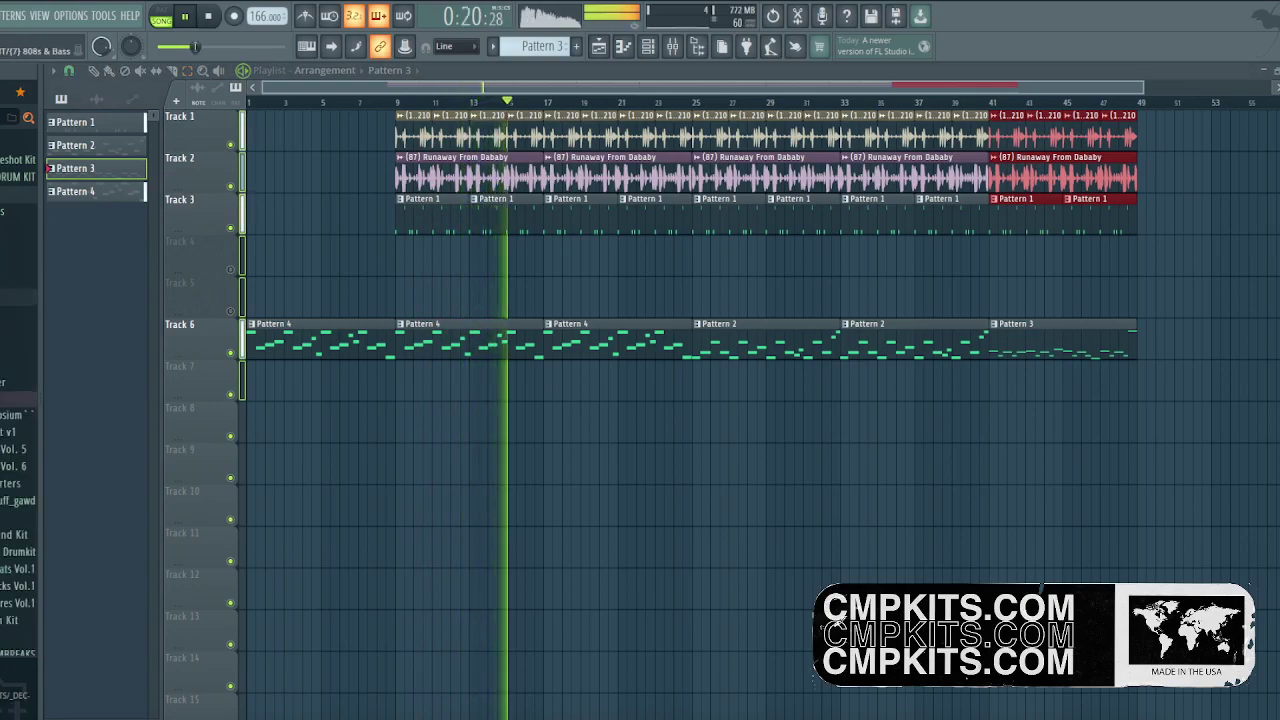
{"action": "left_click", "coordinate": [5, 385]}
{"action": "key", "text": "space"}
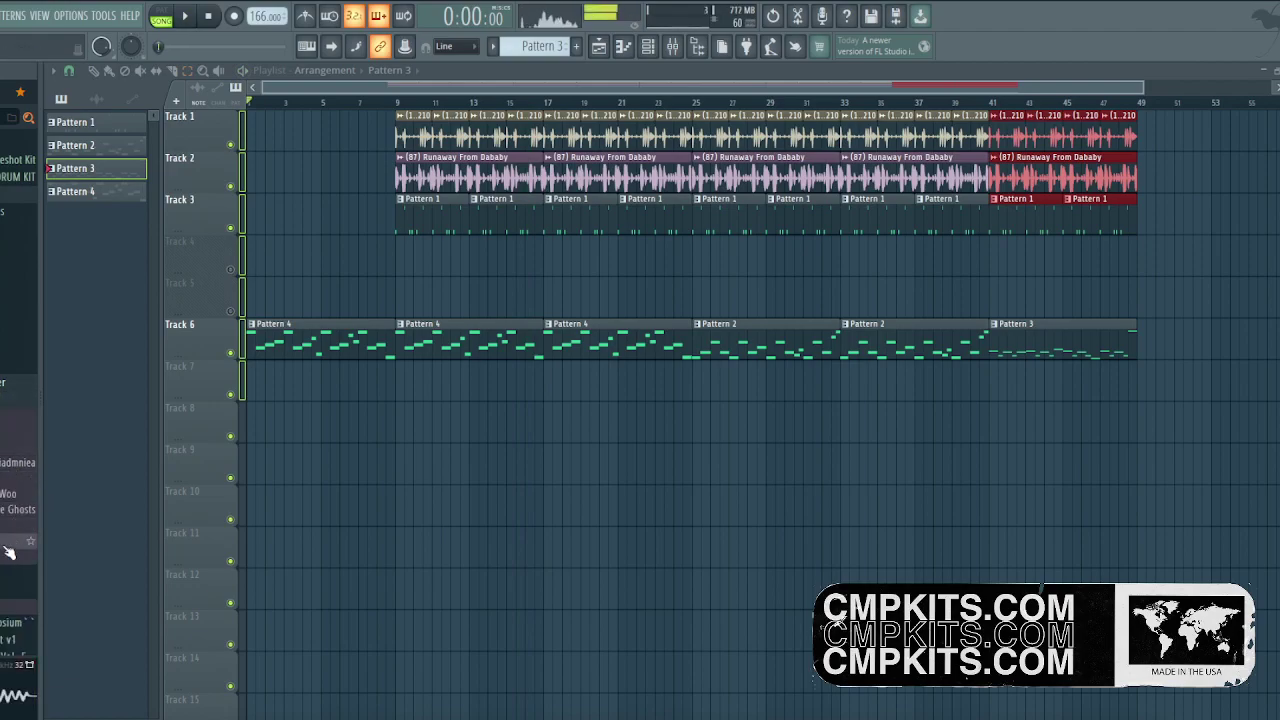
{"action": "scroll", "coordinate": [4, 570], "scroll_direction": "down", "scroll_amount": 3}
{"action": "scroll", "coordinate": [5, 535], "scroll_direction": "down", "scroll_amount": 7}
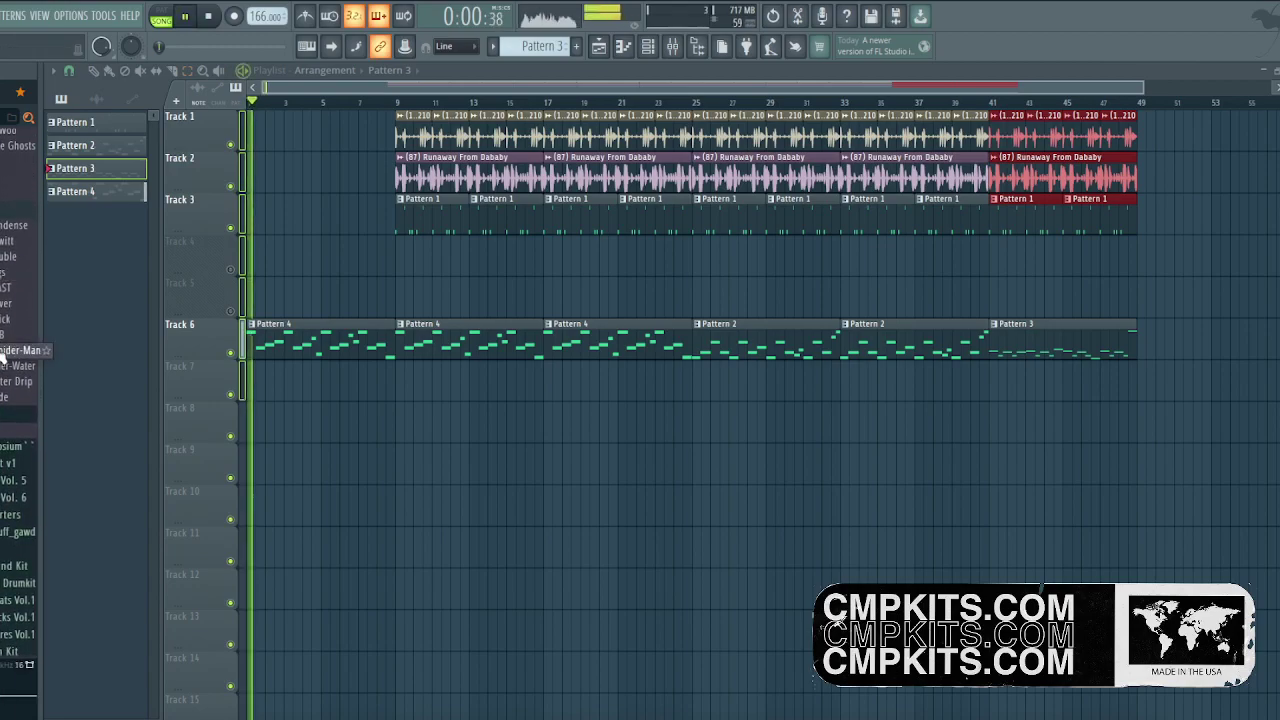
Play from bar 9, load [SHAKER] Under-Water into a new Sampler channel and record a shaker part into Pattern 1.
{"action": "left_click", "coordinate": [396, 102]}
{"action": "scroll", "coordinate": [2, 380], "scroll_direction": "up", "scroll_amount": 15}
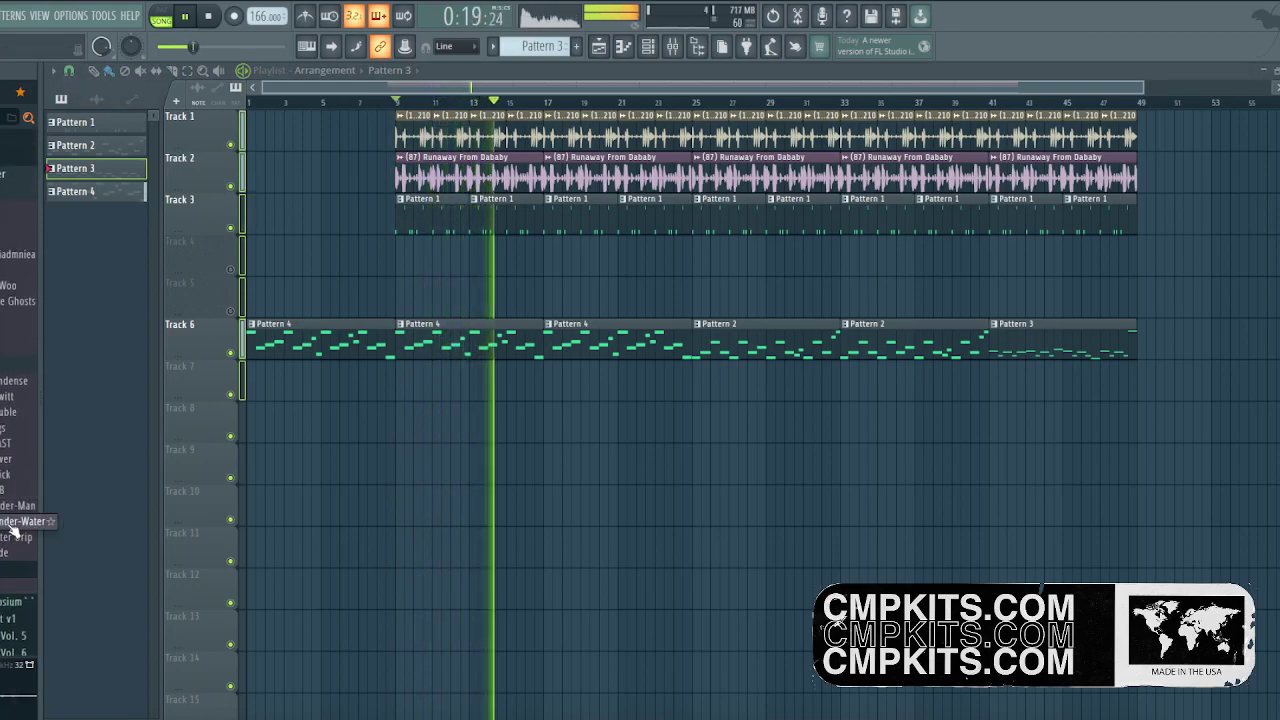
{"action": "right_click", "coordinate": [12, 528]}
{"action": "left_click", "coordinate": [101, 441]}
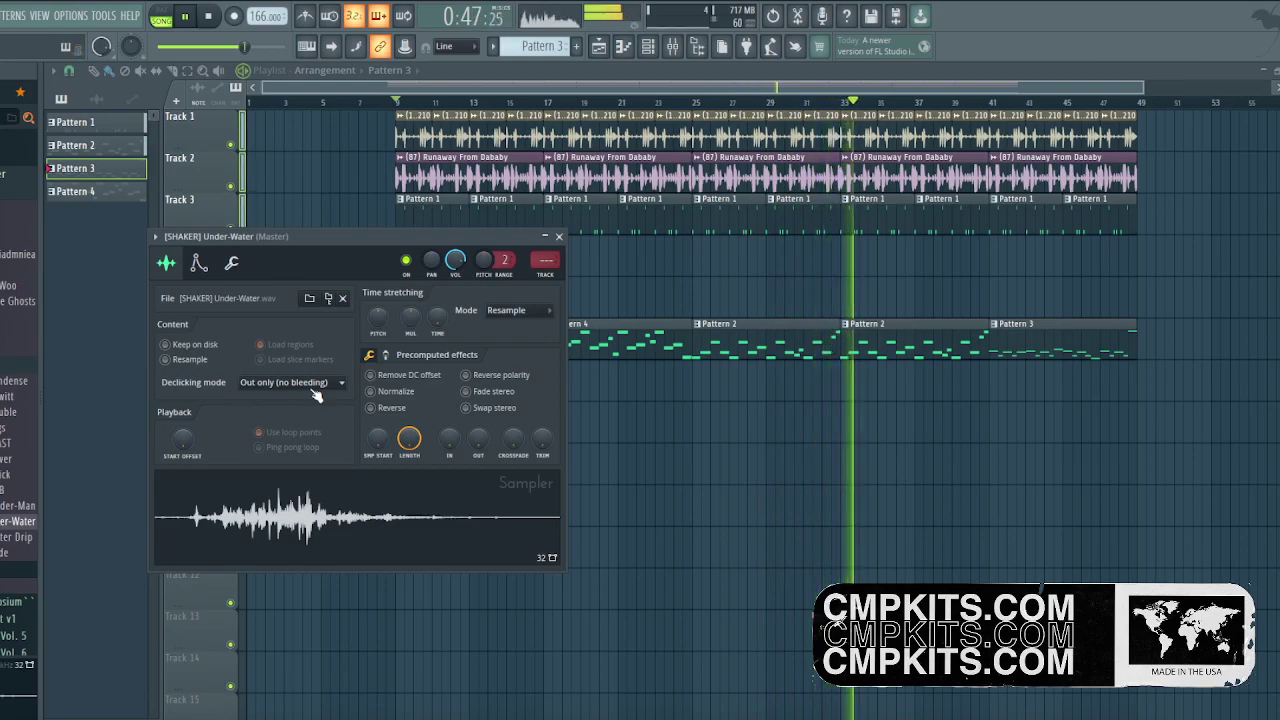
{"action": "key", "text": "space"}
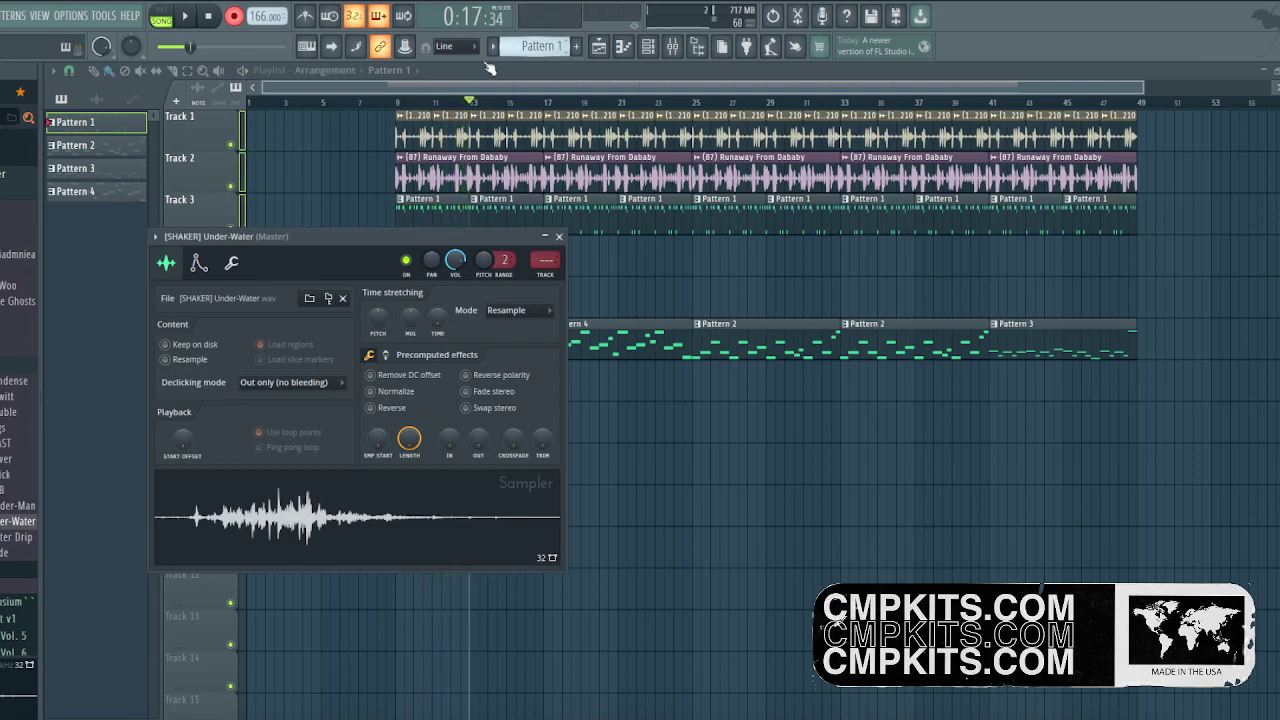
Route the [SHAKER] Under-Water channel to mixer track 2 and lower that track's volume.
{"action": "left_click", "coordinate": [649, 47]}
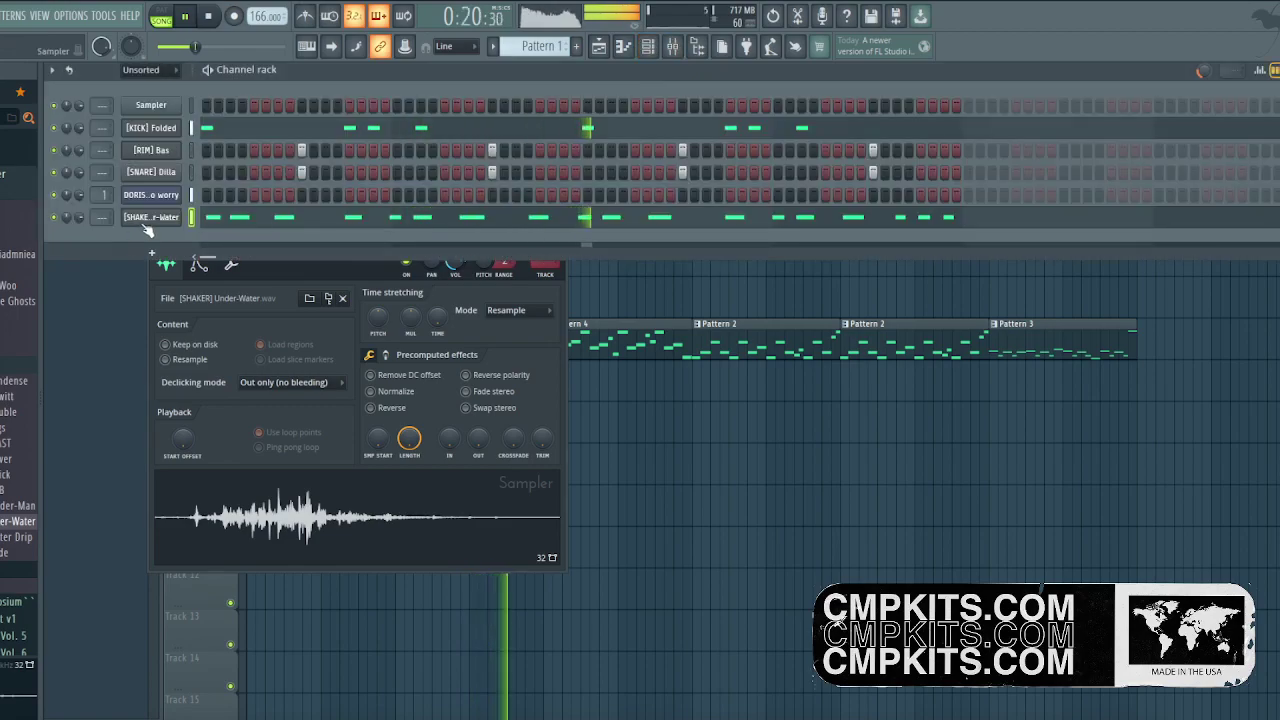
{"action": "key", "text": "F9"}
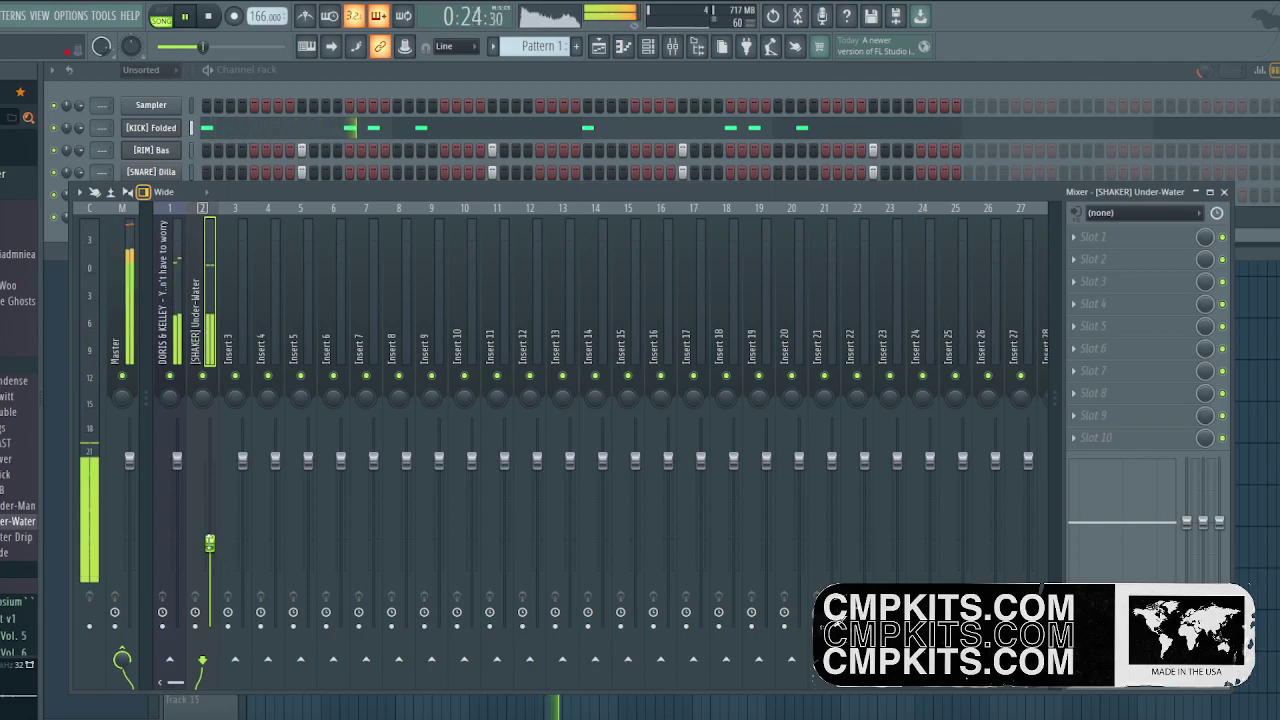
{"action": "left_click", "coordinate": [354, 87]}
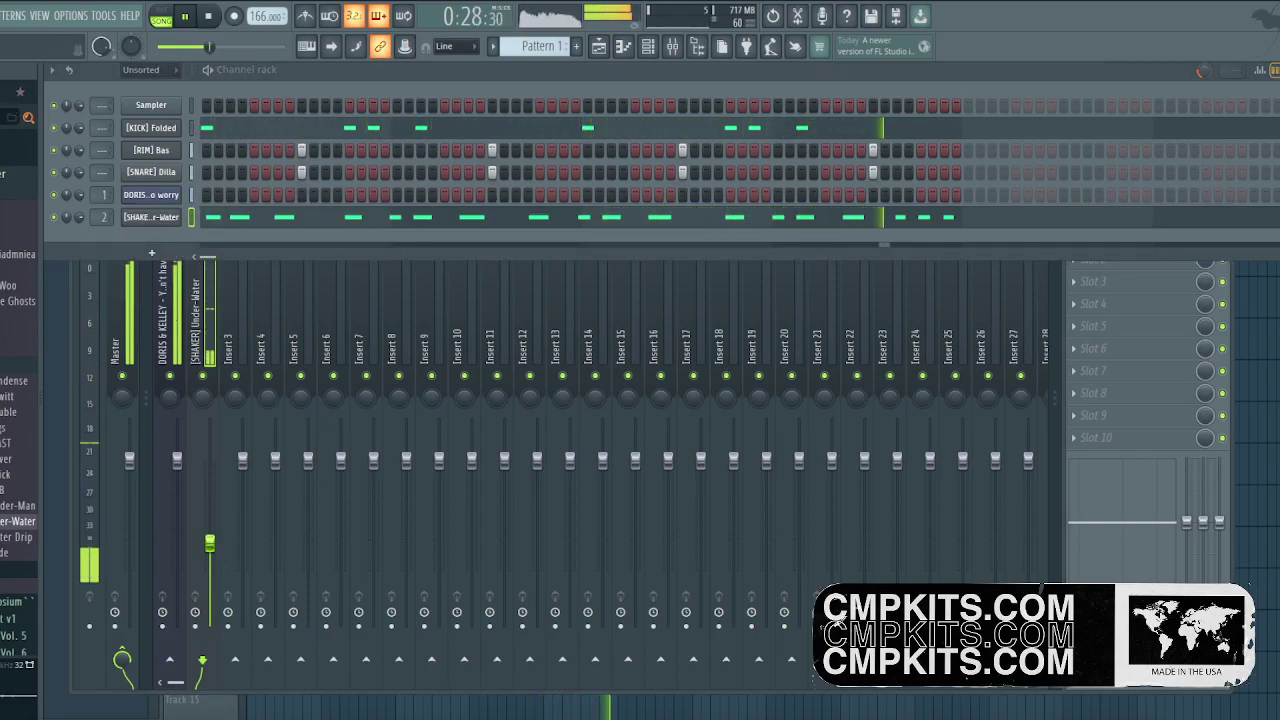
Find the Wind Chimes 2 sample in the browser and place it on Track 7 at bars 1 and 7.
{"action": "type", "text": "ch"}
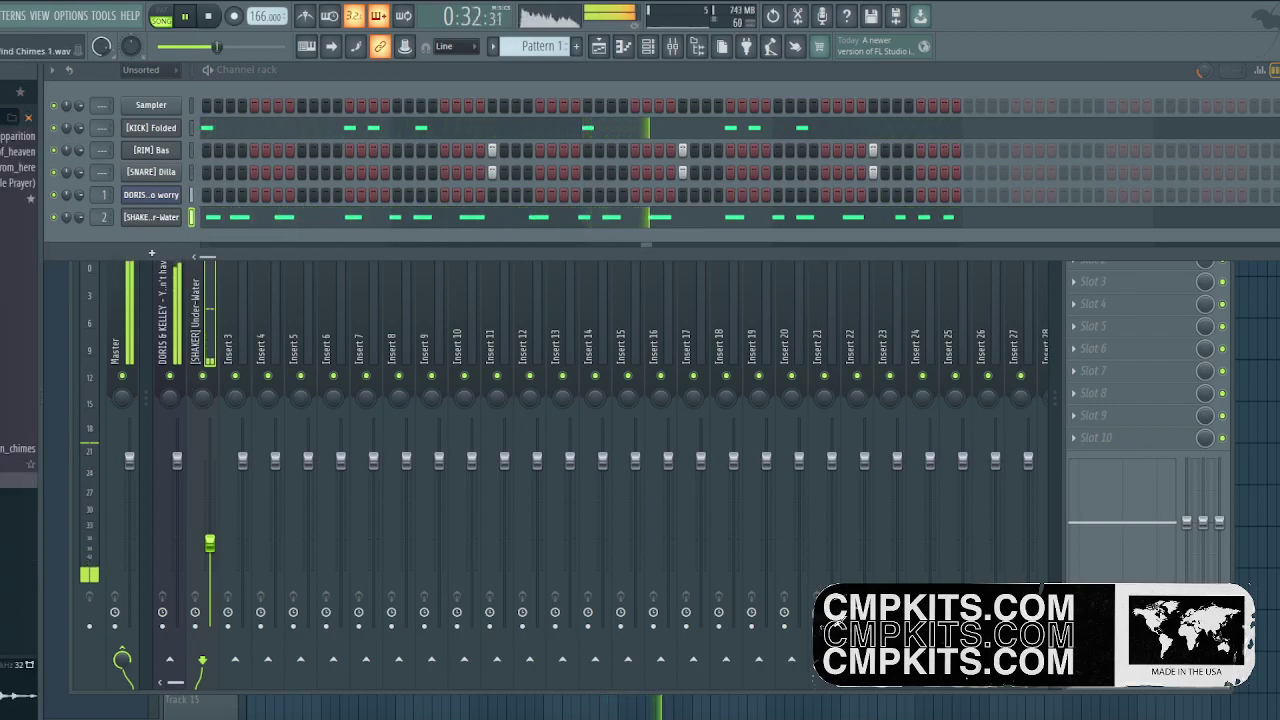
{"action": "left_click_drag", "start_coordinate": [2, 516], "coordinate": [228, 357]}
{"action": "left_click", "coordinate": [360, 383]}
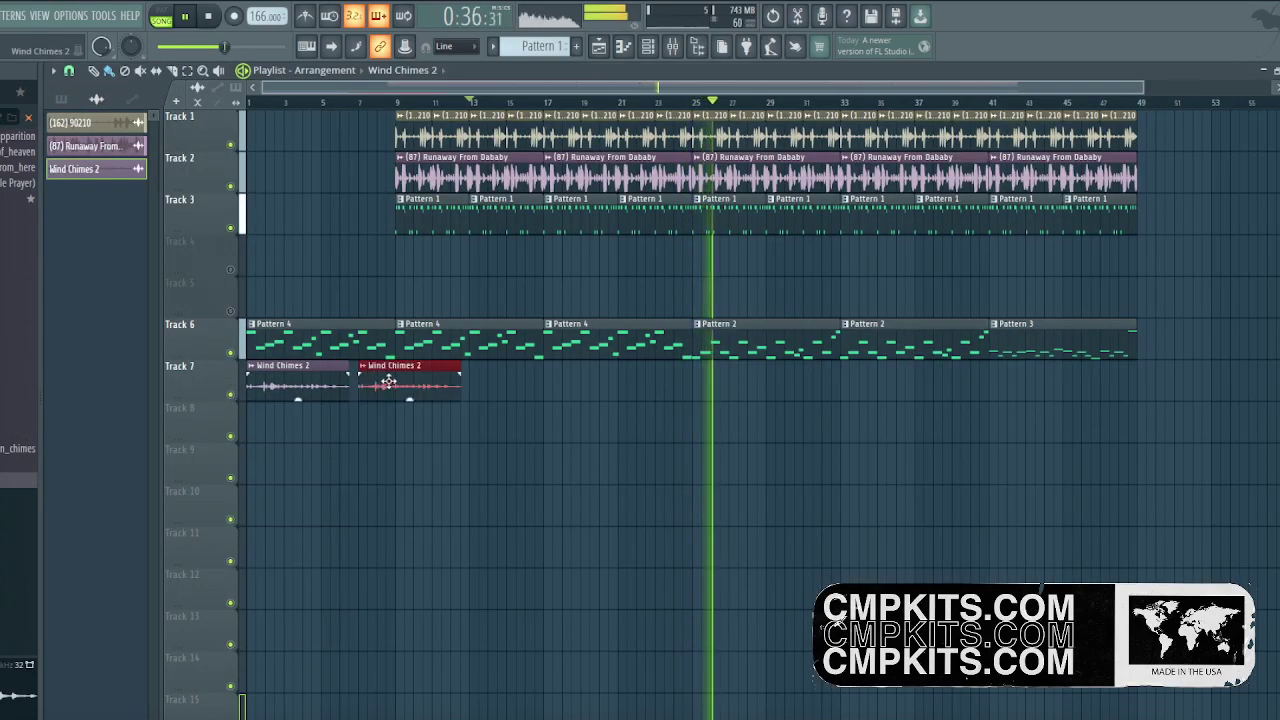
Lay further overlapping, crossfaded copies of Wind Chimes 2 along Track 7 up to about bar 29.
{"action": "left_click", "coordinate": [491, 383]}
{"action": "left_click_drag", "start_coordinate": [519, 380], "coordinate": [510, 381]}
{"action": "right_click", "coordinate": [503, 386]}
{"action": "left_click", "coordinate": [504, 387]}
{"action": "mouse_move", "coordinate": [529, 375]}
{"action": "left_mouse_down"}
{"action": "mouse_move", "coordinate": [465, 373]}
{"action": "mouse_move", "coordinate": [541, 373]}
{"action": "mouse_move", "coordinate": [451, 386]}
{"action": "mouse_move", "coordinate": [523, 429]}
{"action": "mouse_move", "coordinate": [536, 362]}
{"action": "left_mouse_up"}
{"action": "left_click_drag", "start_coordinate": [586, 428], "coordinate": [615, 378]}
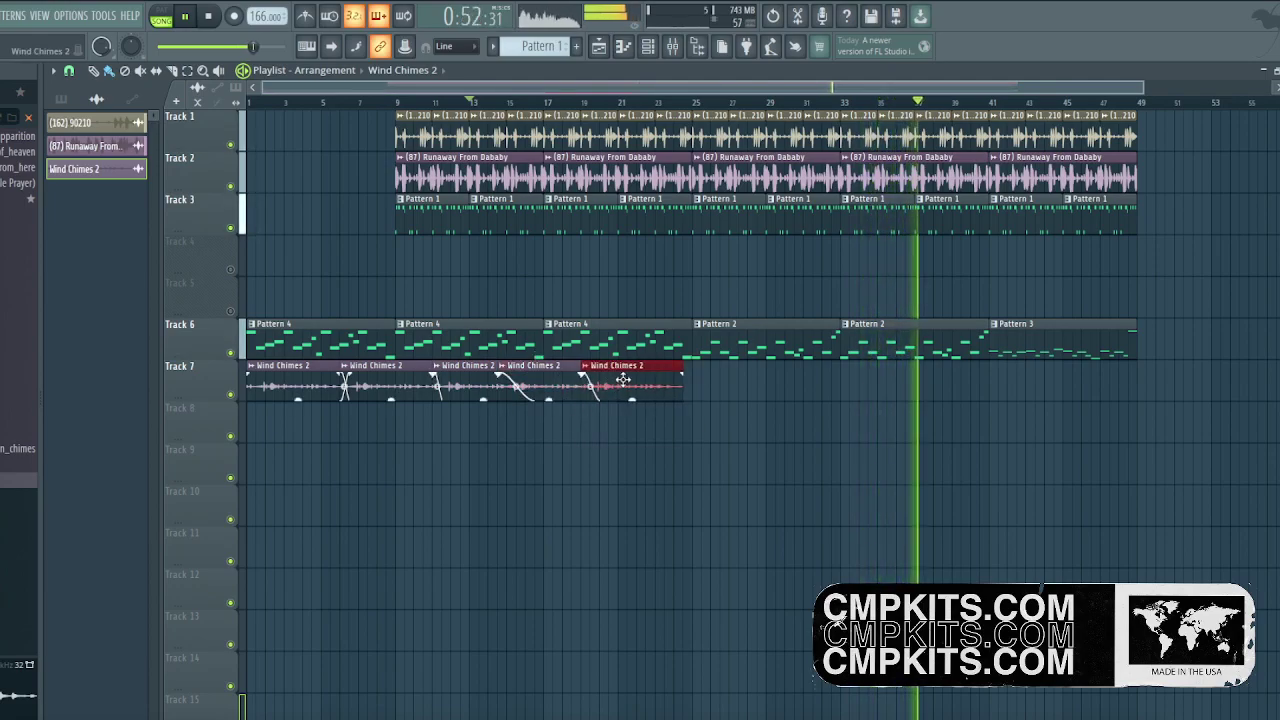
{"action": "left_click_drag", "start_coordinate": [671, 423], "coordinate": [691, 368]}
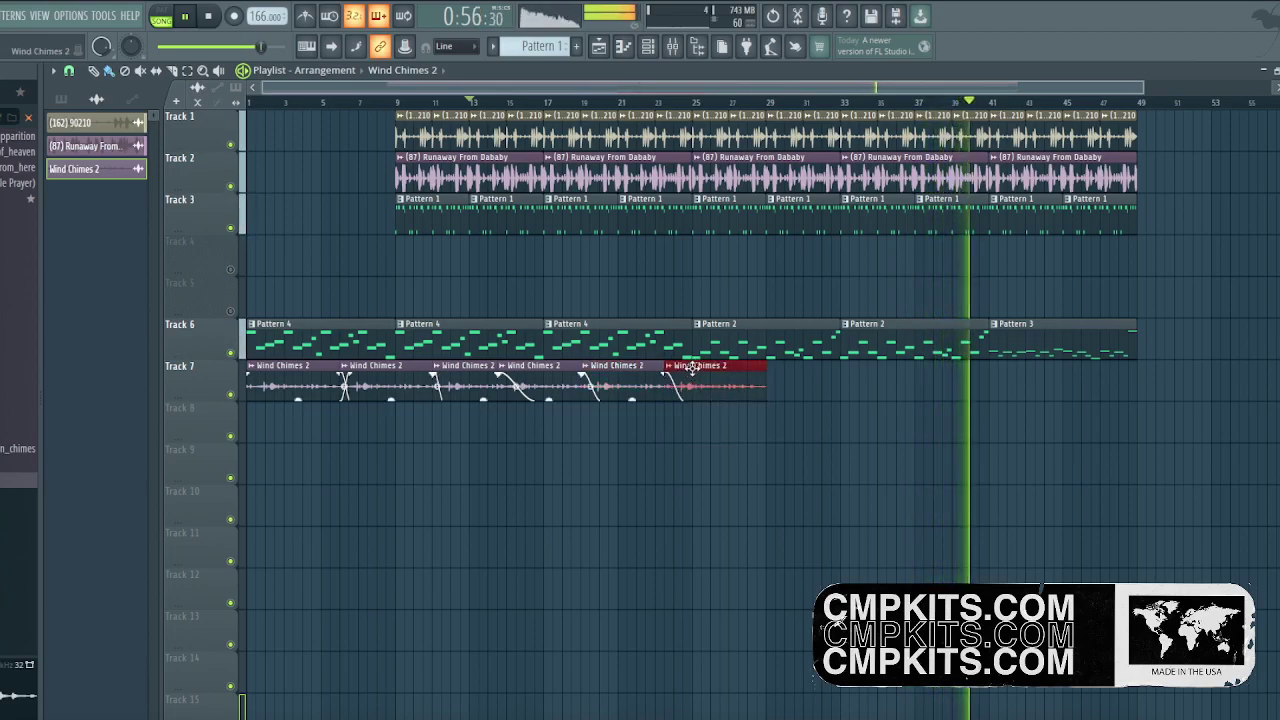
Restart playback from bar 1 and add four more overlapping Wind Chimes 2 copies on Track 7, up to about bar 46.
{"action": "key", "text": "space"}
{"action": "key", "text": "space"}
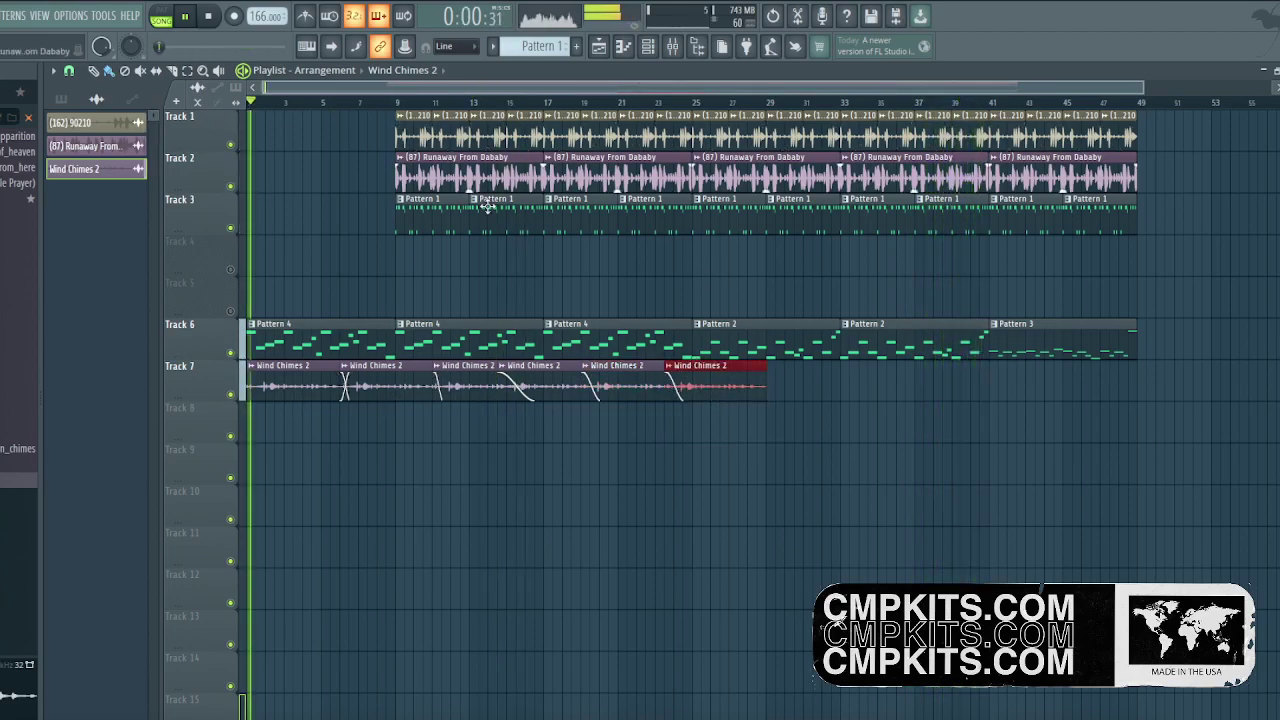
{"action": "left_click", "coordinate": [722, 429]}
{"action": "left_click_drag", "start_coordinate": [760, 428], "coordinate": [778, 386]}
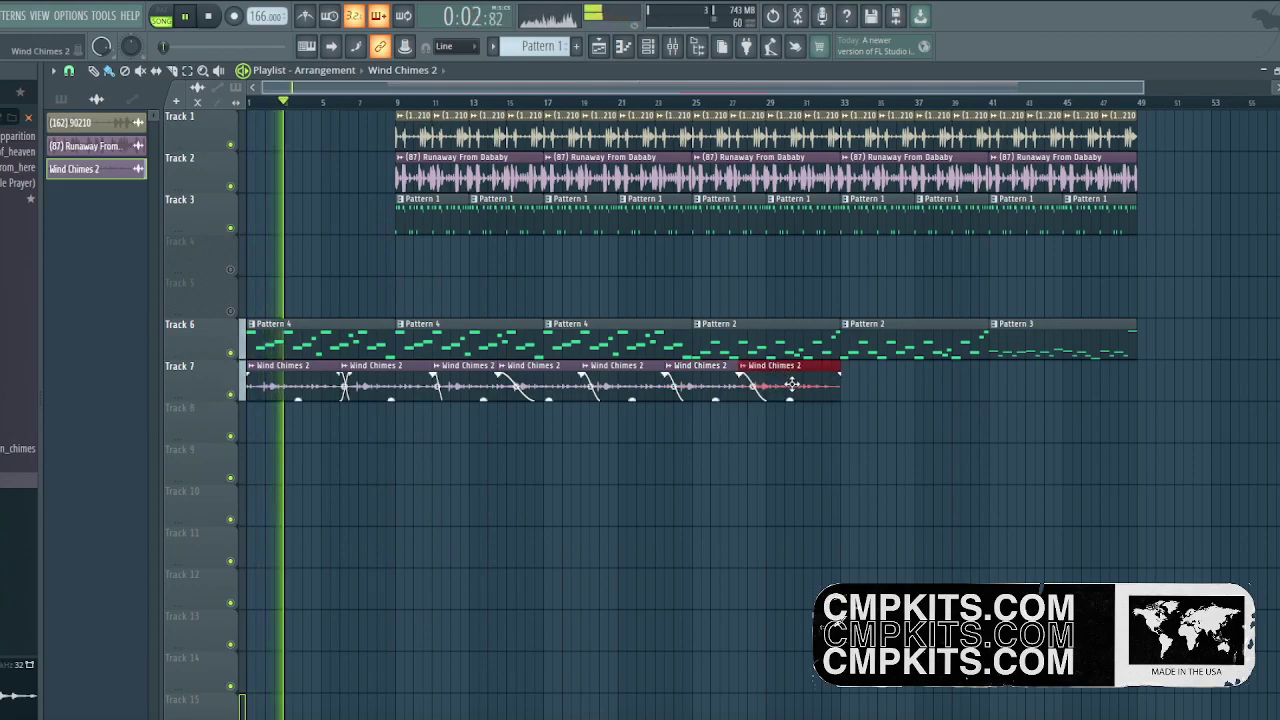
{"action": "left_click", "coordinate": [860, 421]}
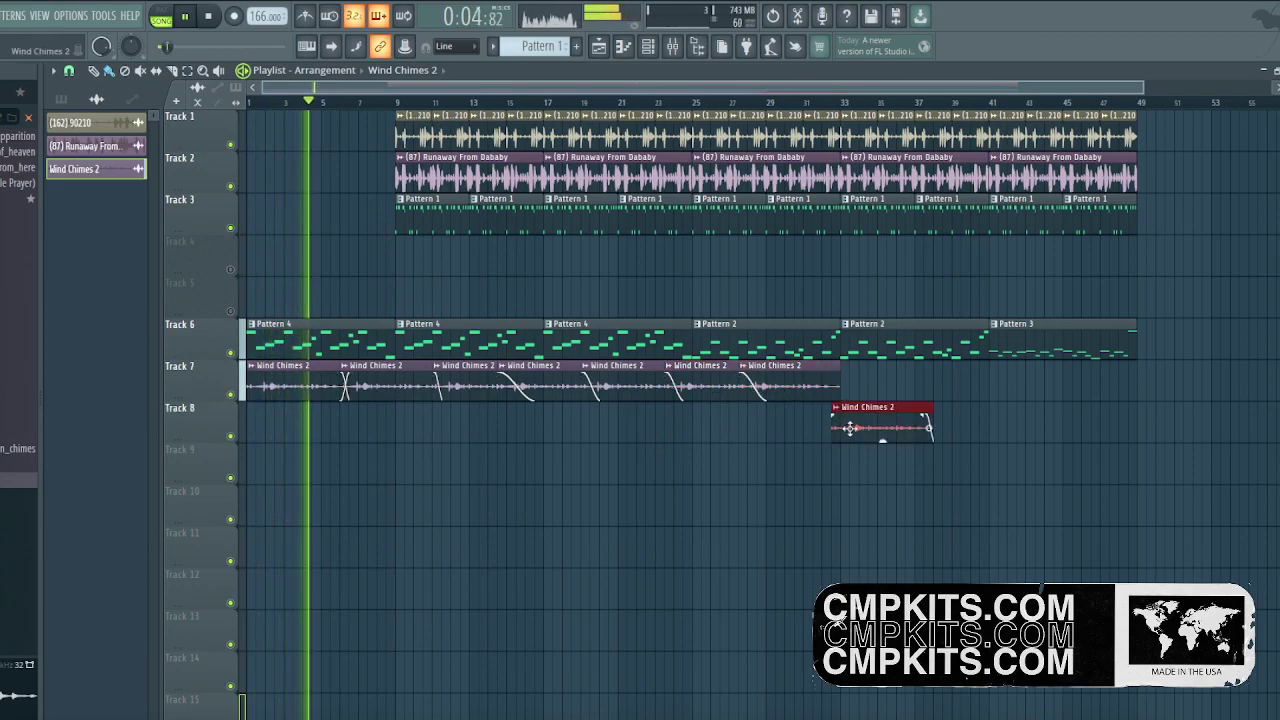
{"action": "left_click_drag", "start_coordinate": [860, 421], "coordinate": [865, 378]}
{"action": "left_click", "coordinate": [915, 421]}
{"action": "left_click_drag", "start_coordinate": [915, 421], "coordinate": [915, 384]}
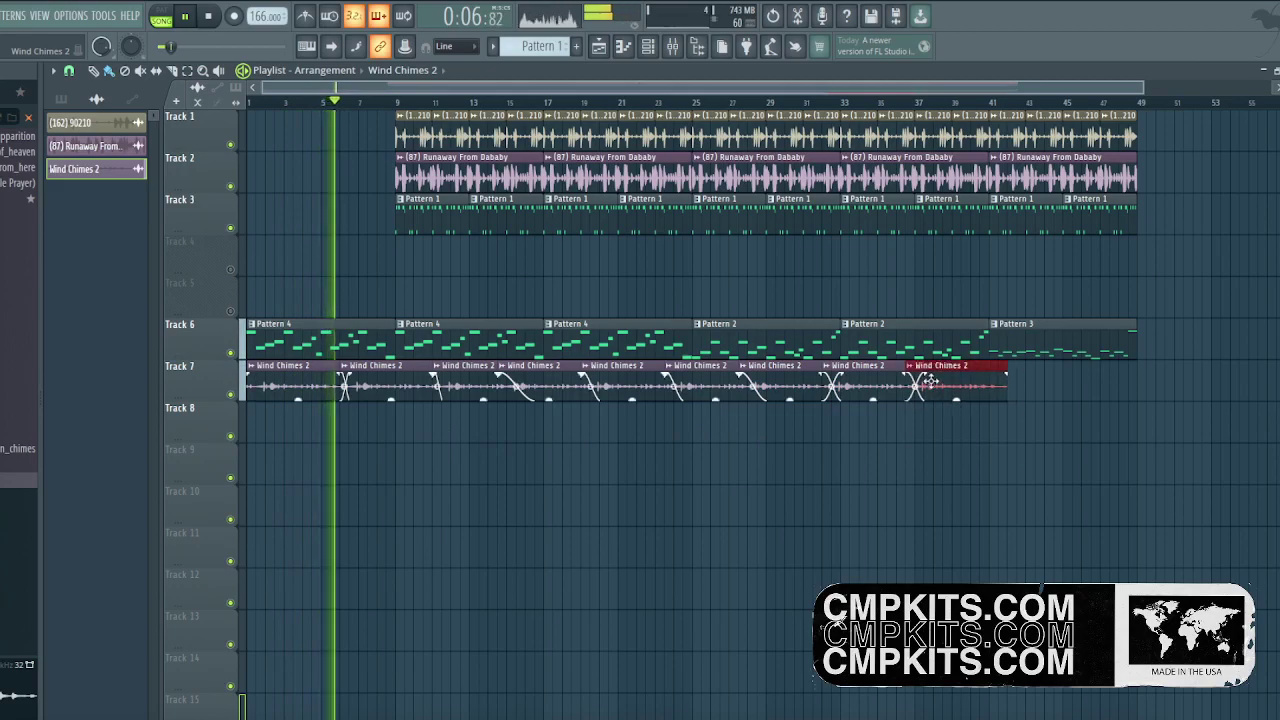
{"action": "left_click", "coordinate": [990, 428]}
{"action": "left_click_drag", "start_coordinate": [990, 428], "coordinate": [990, 386]}
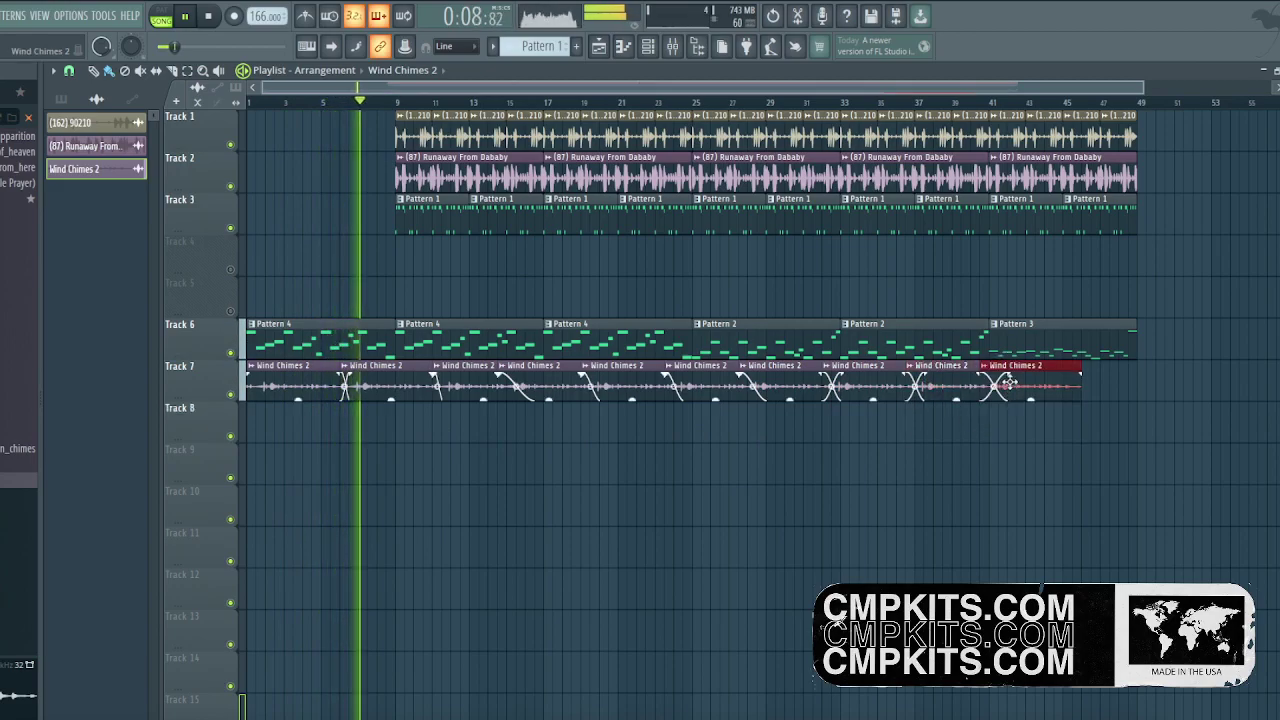
Overlap one last Wind Chimes 2 copy onto the end of Track 7 and end it at bar 49.
{"action": "left_click", "coordinate": [1065, 428]}
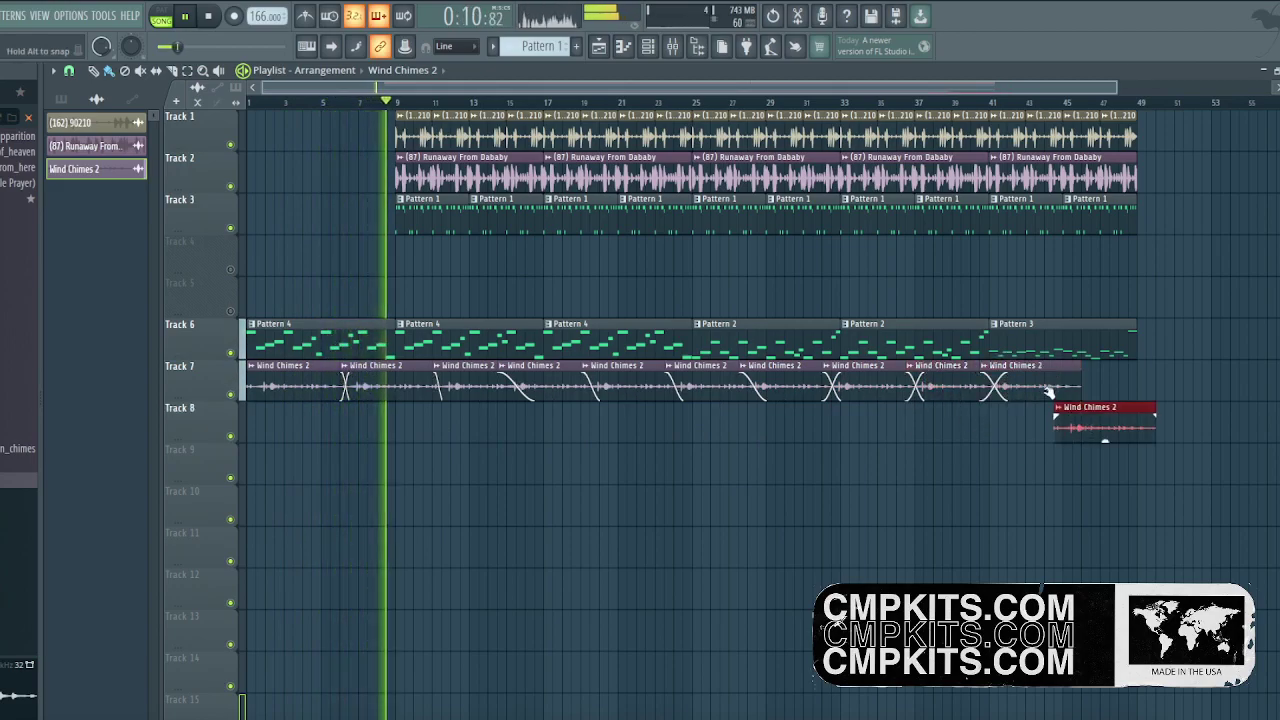
{"action": "right_click", "coordinate": [1097, 436]}
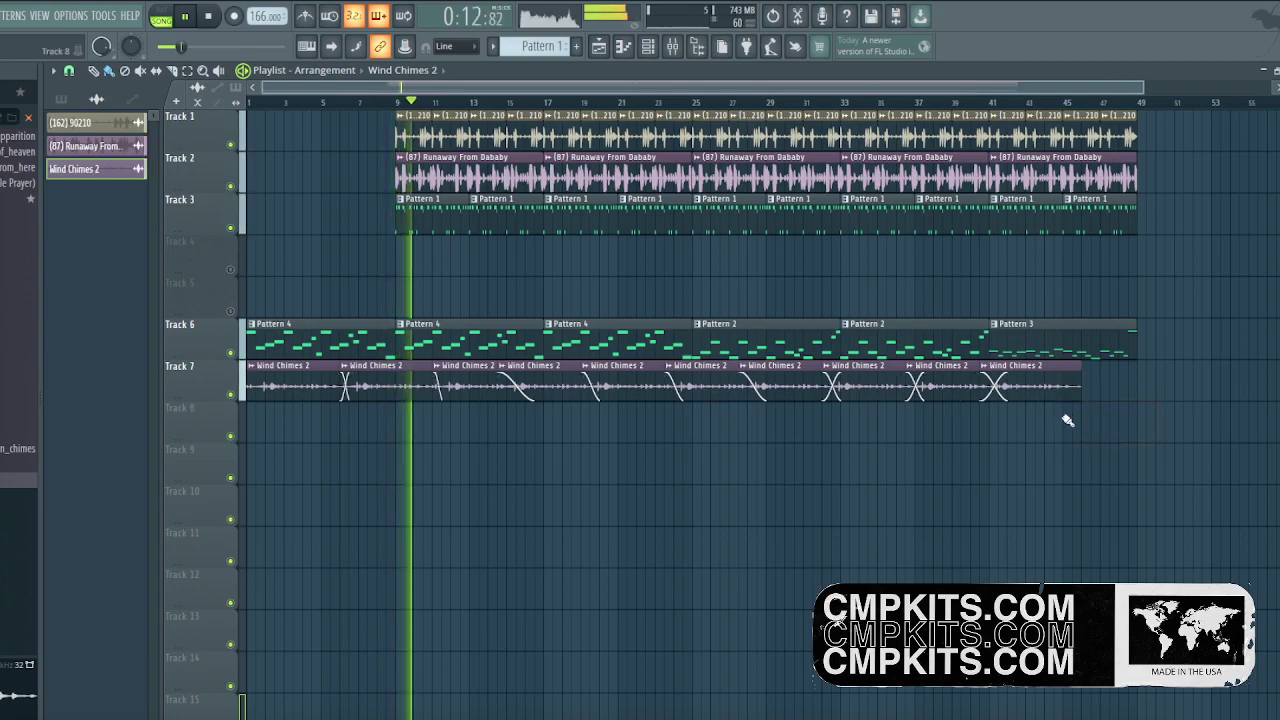
{"action": "left_click", "coordinate": [1066, 418]}
{"action": "left_click_drag", "start_coordinate": [1066, 400], "coordinate": [1066, 358]}
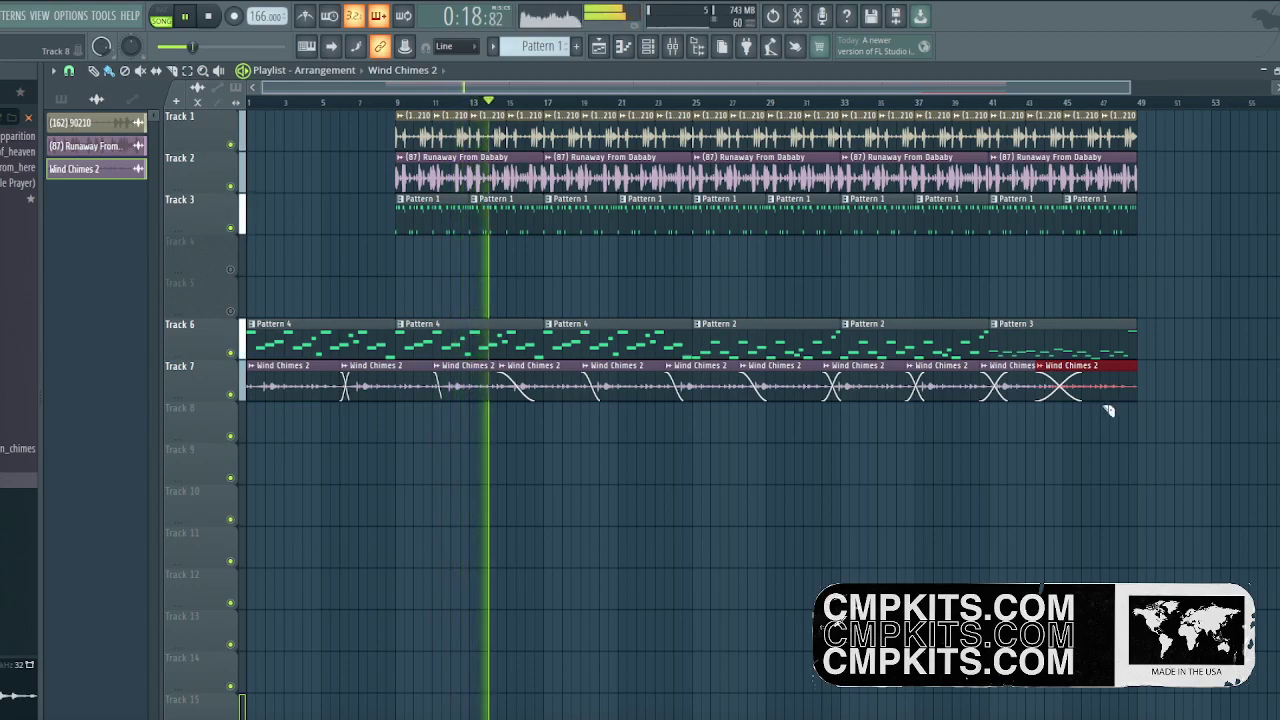
{"action": "left_click_drag", "start_coordinate": [1142, 412], "coordinate": [1144, 353]}
Open the Wind Chimes 2 clip's settings, route it to mixer track 3 and lower that track's volume.
{"action": "key", "text": "b"}
{"action": "double_click", "coordinate": [1121, 374]}
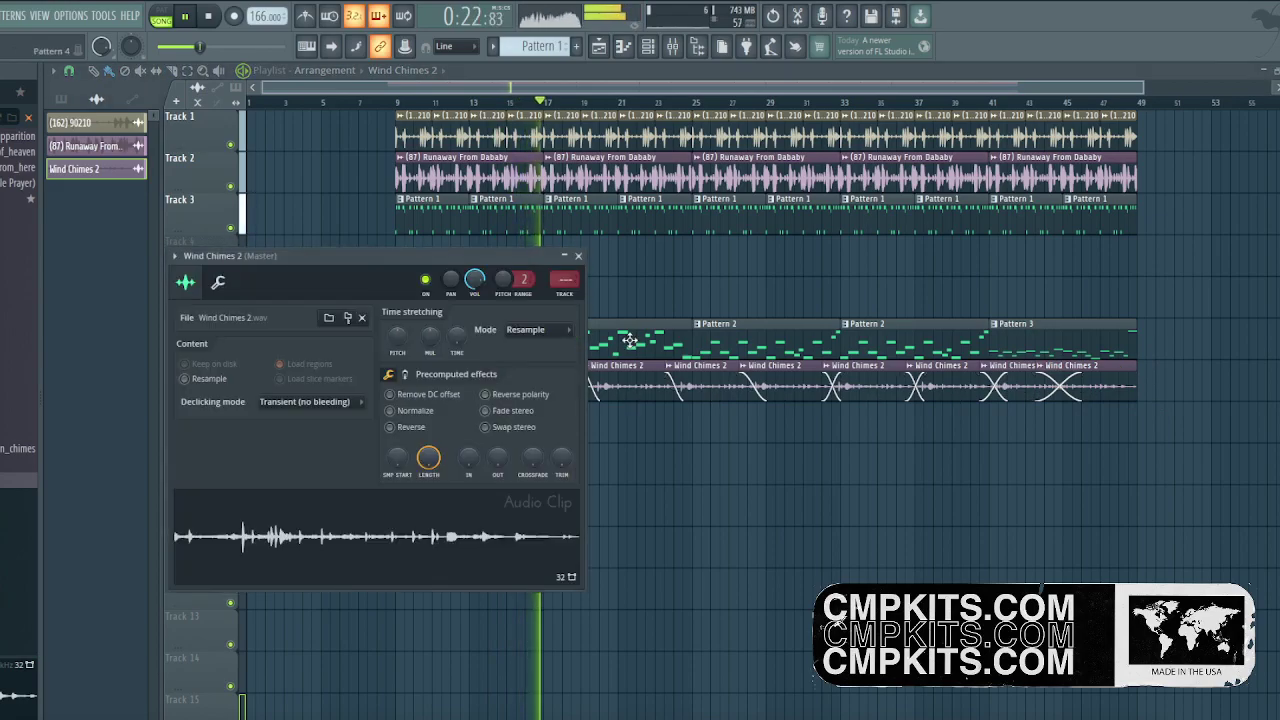
{"action": "key", "text": "F9"}
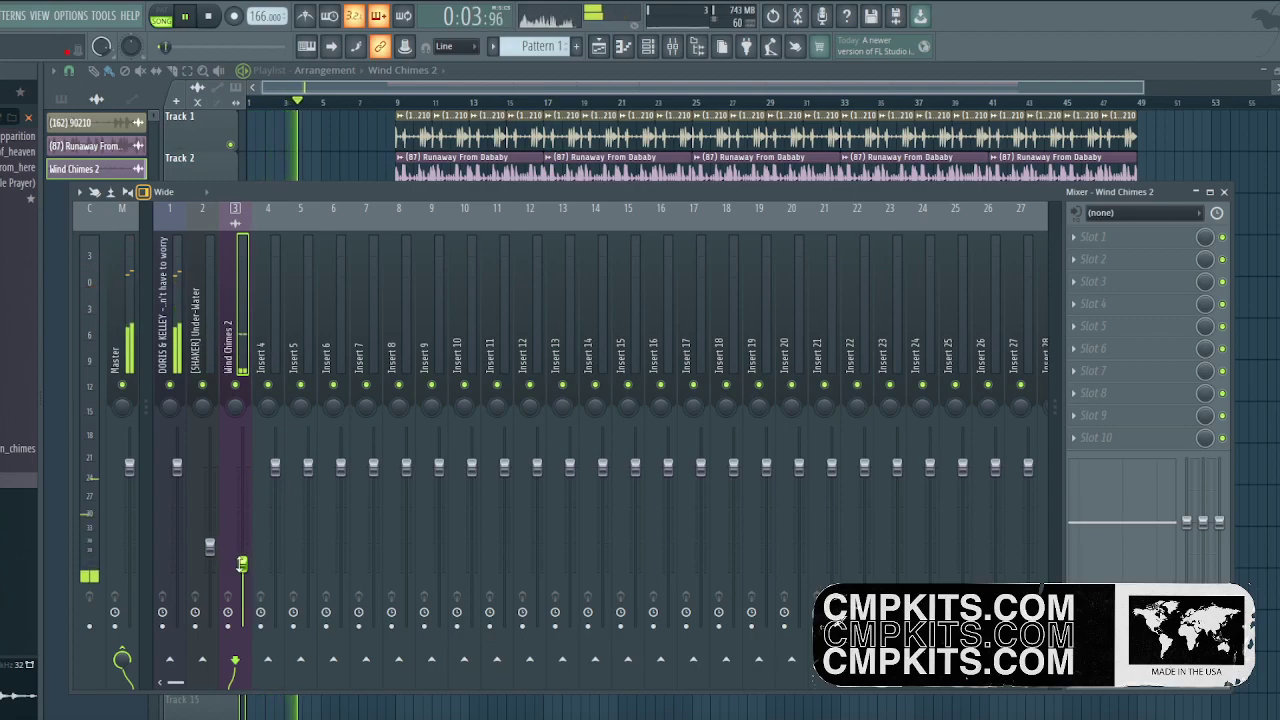
Add Fruity Filter to slot 5 of the soul sample's mixer track 1 and shape its low-pass sound.
{"action": "left_click", "coordinate": [174, 350]}
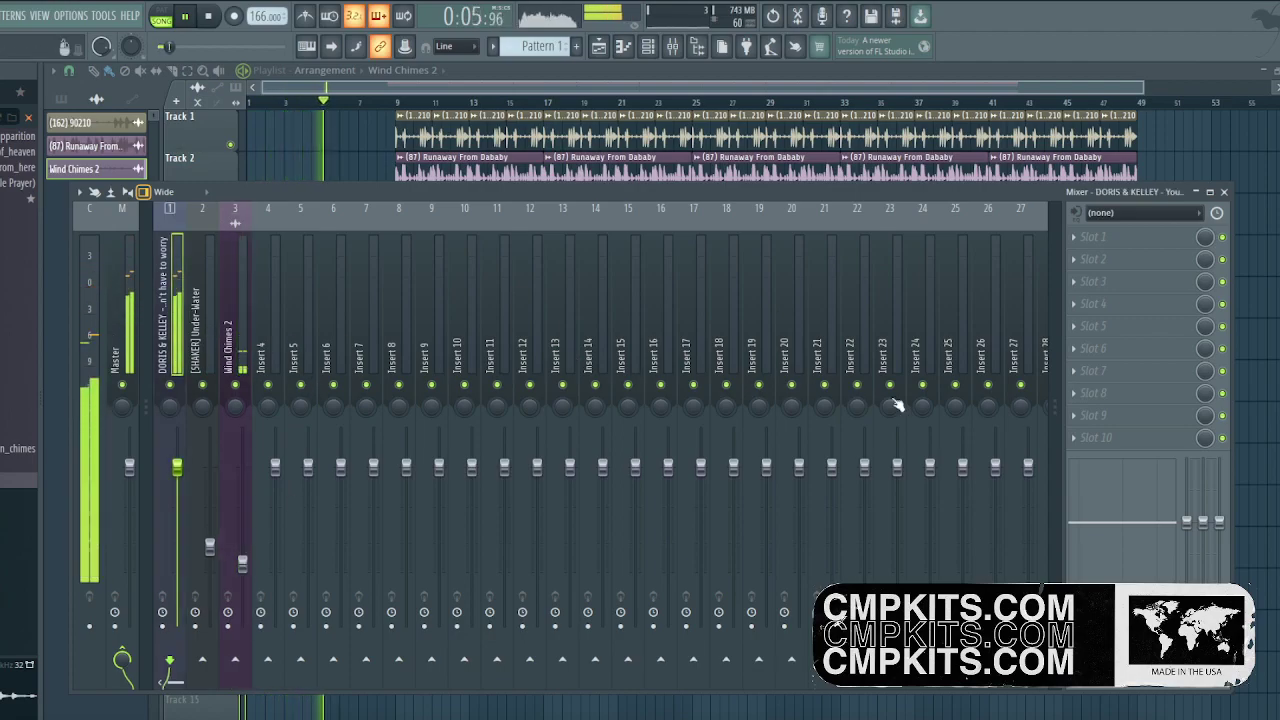
{"action": "left_click", "coordinate": [1130, 337]}
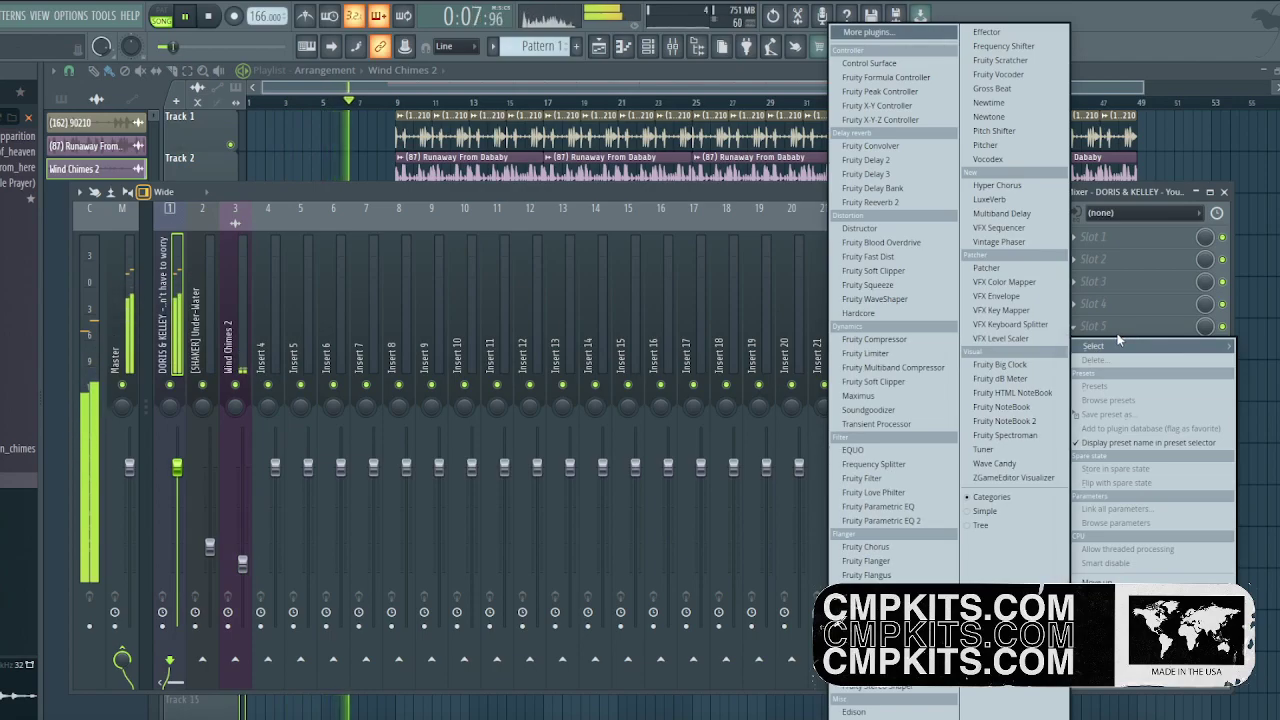
{"action": "left_click", "coordinate": [905, 478]}
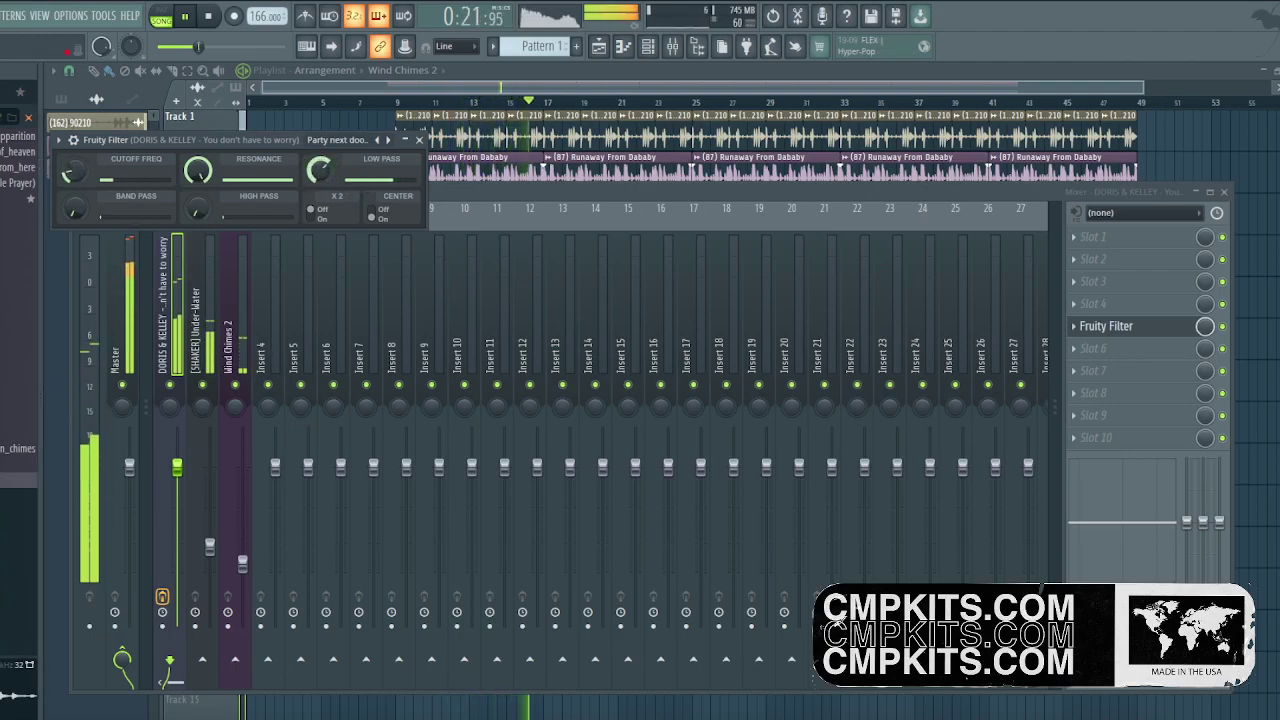
Insert Fruity Fast Dist in slot 4 of mixer track 1 and reduce the mix levels of the distortion and filter.
{"action": "left_click", "coordinate": [1103, 303]}
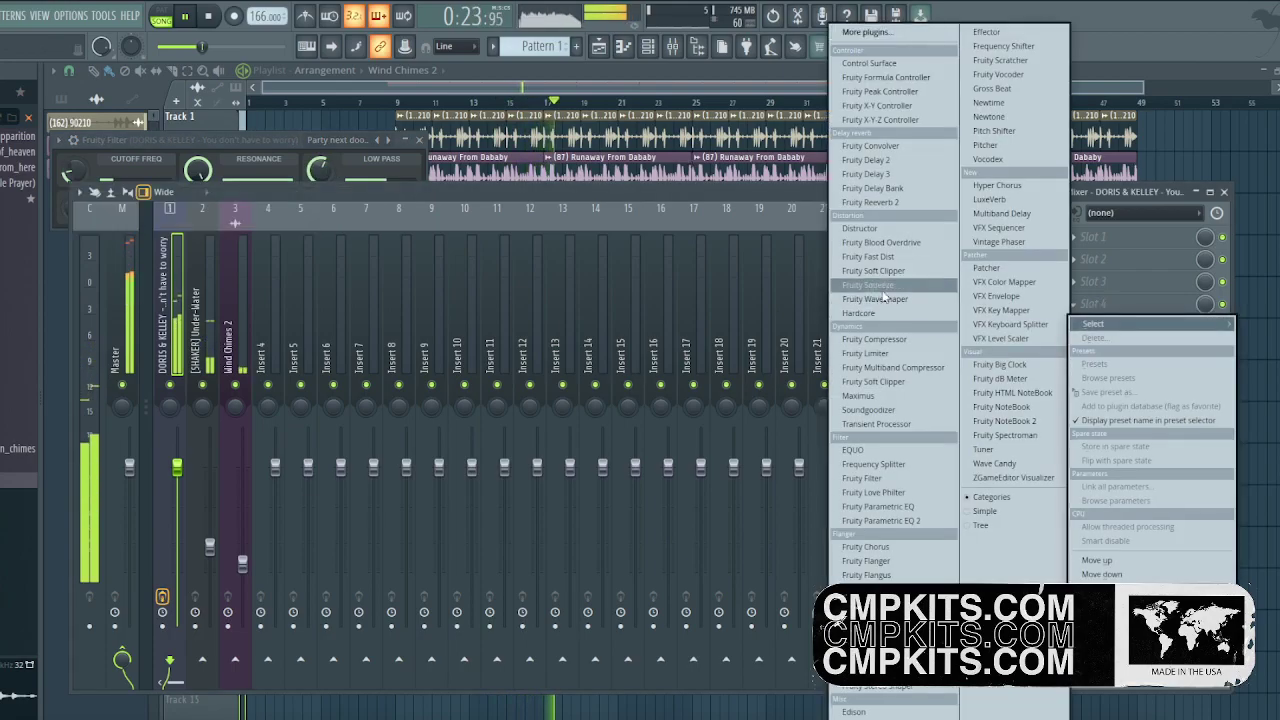
{"action": "left_click", "coordinate": [880, 258]}
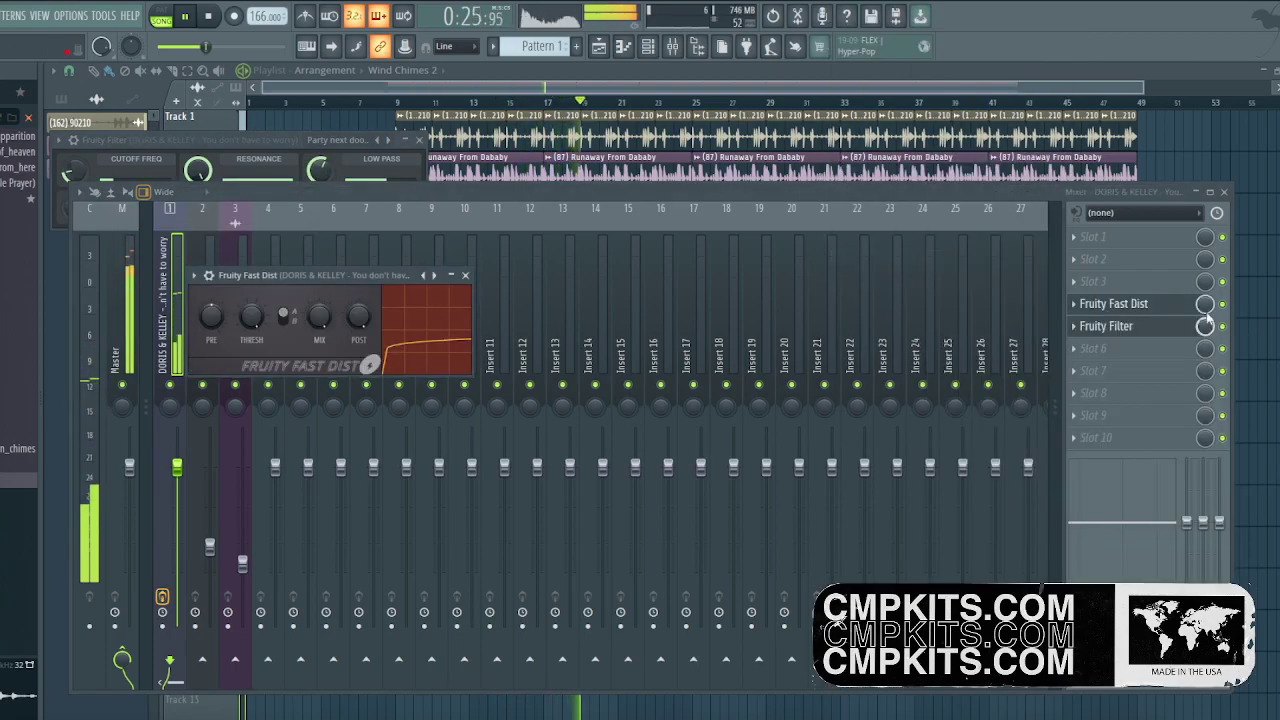
{"action": "left_click", "coordinate": [1210, 311]}
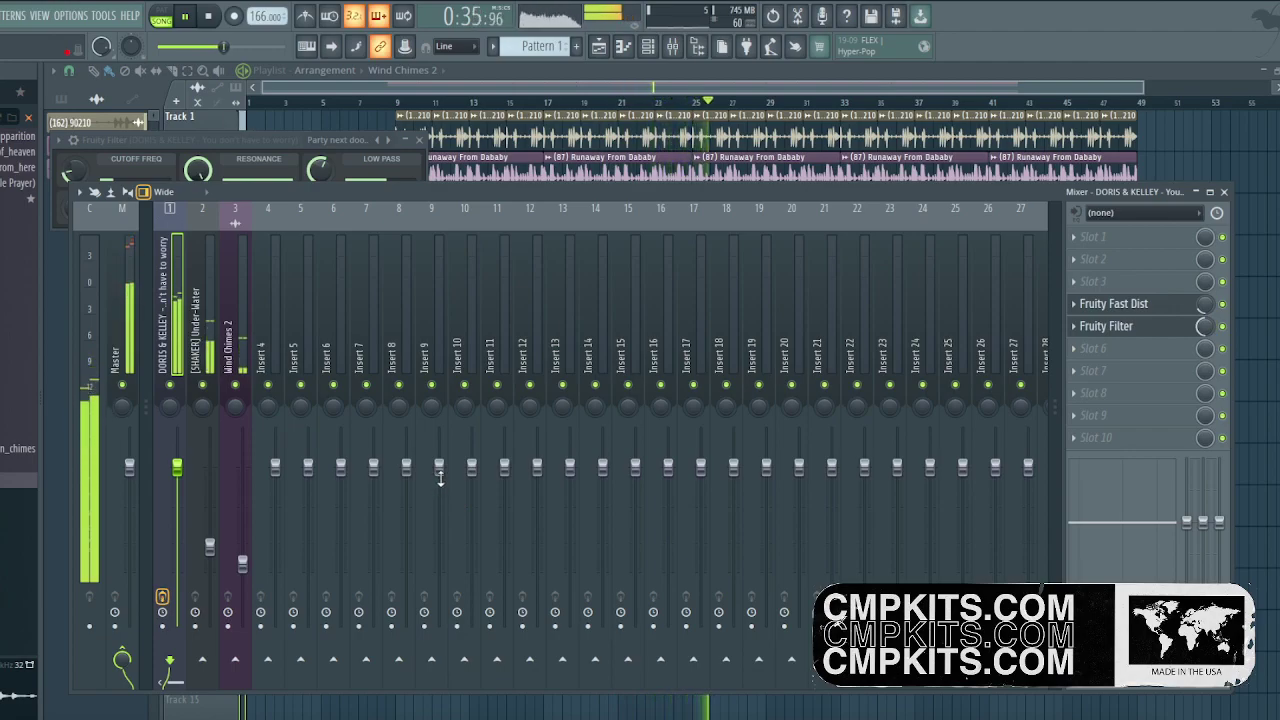
Replace the opening Pattern 4 clip on Track 6 with Pattern 2 at bar 1 and play the song from the start.
{"action": "left_click", "coordinate": [754, 81]}
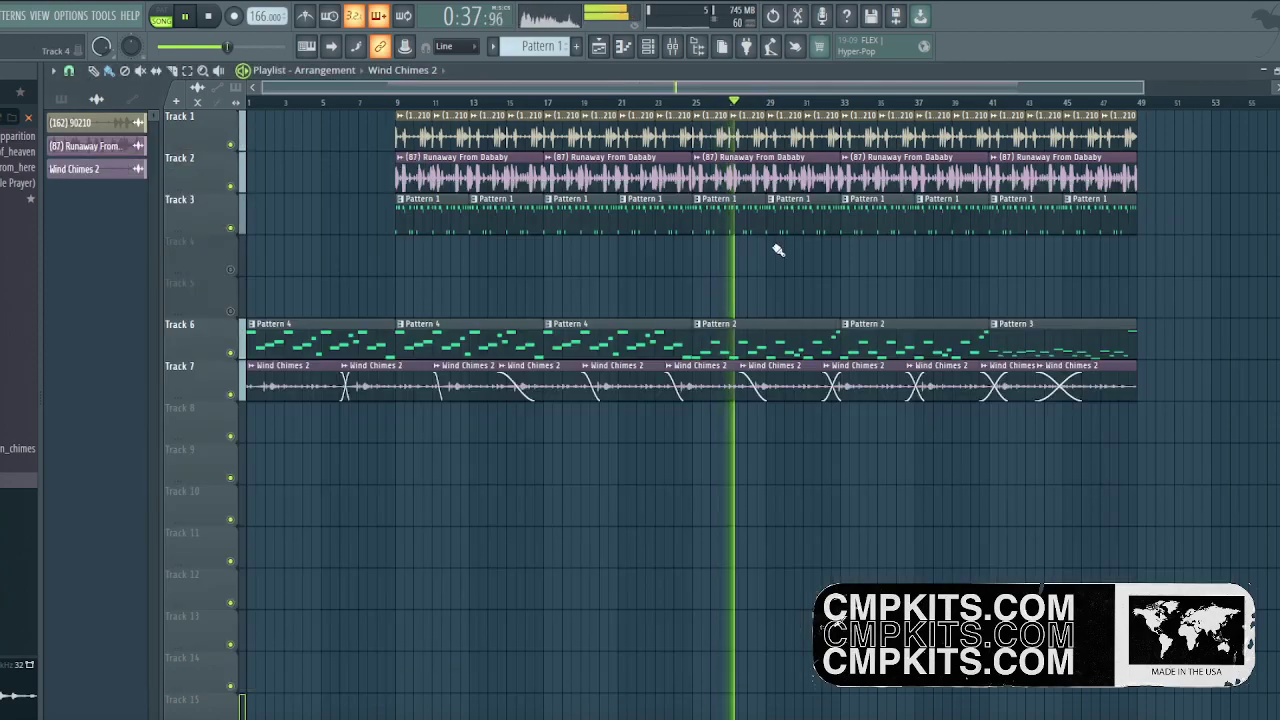
{"action": "left_click", "coordinate": [780, 343]}
{"action": "left_click_drag", "start_coordinate": [512, 270], "coordinate": [270, 334]}
{"action": "key", "text": "space"}
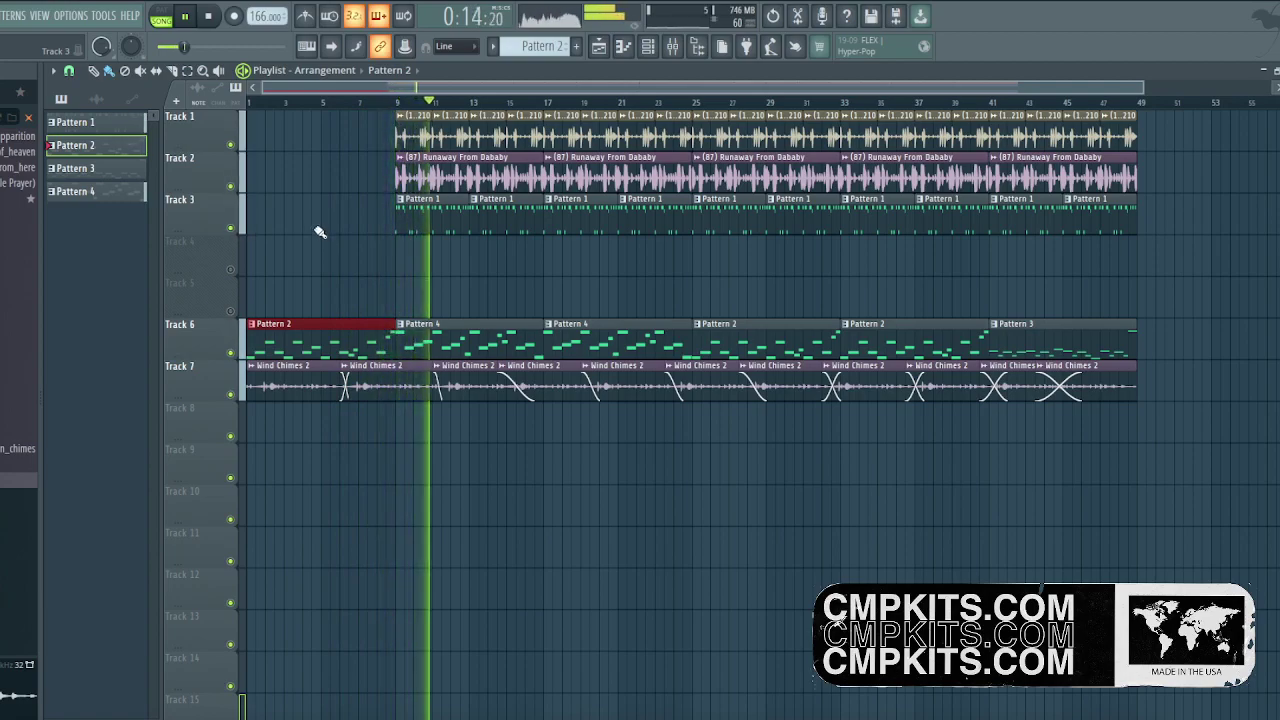
Browse the drum kit folders and audition samples to find a percussion sound for the beat.
{"action": "left_click", "coordinate": [30, 119]}
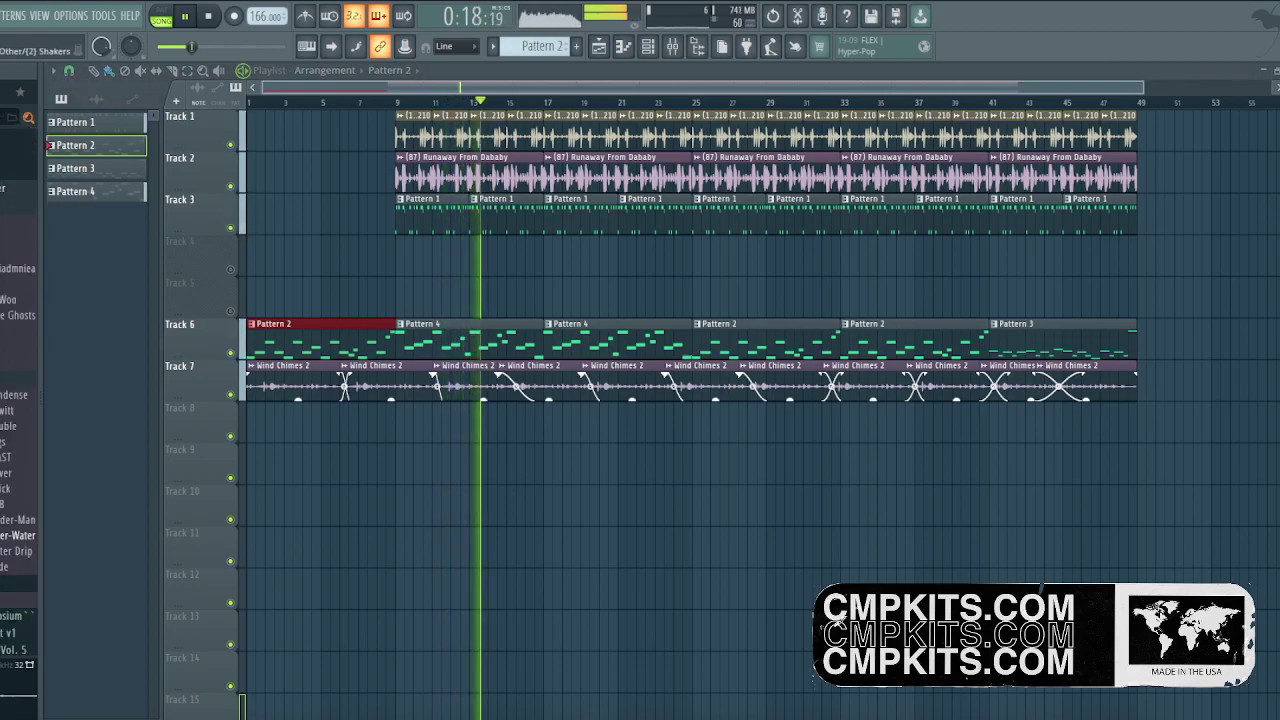
{"action": "scroll", "coordinate": [5, 210], "scroll_direction": "down", "scroll_amount": 8}
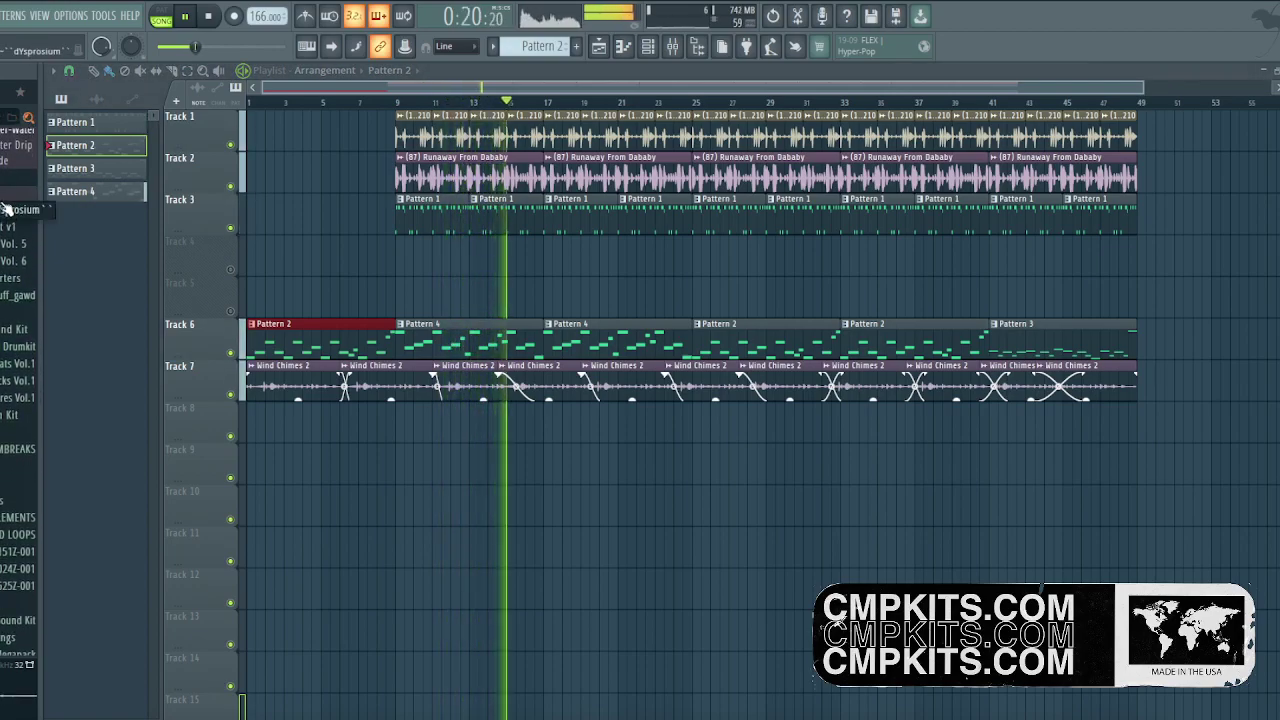
{"action": "left_click", "coordinate": [12, 179]}
{"action": "left_click", "coordinate": [5, 210]}
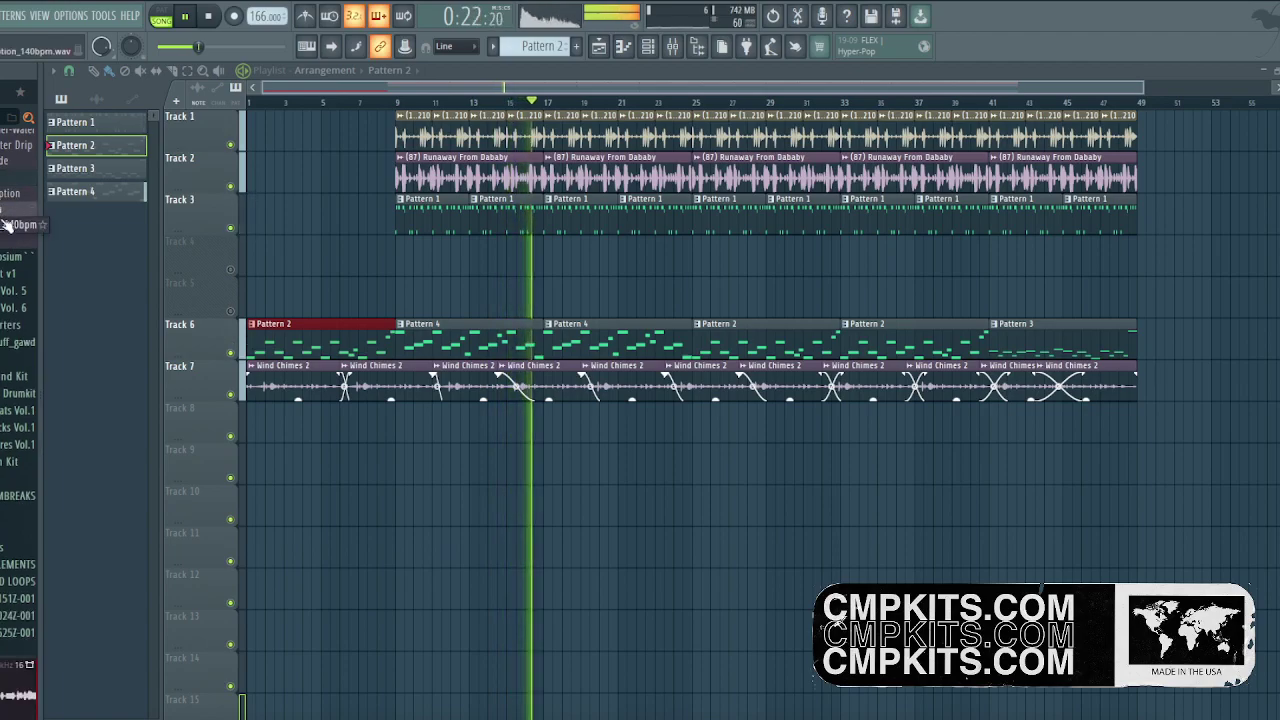
{"action": "key", "text": "space"}
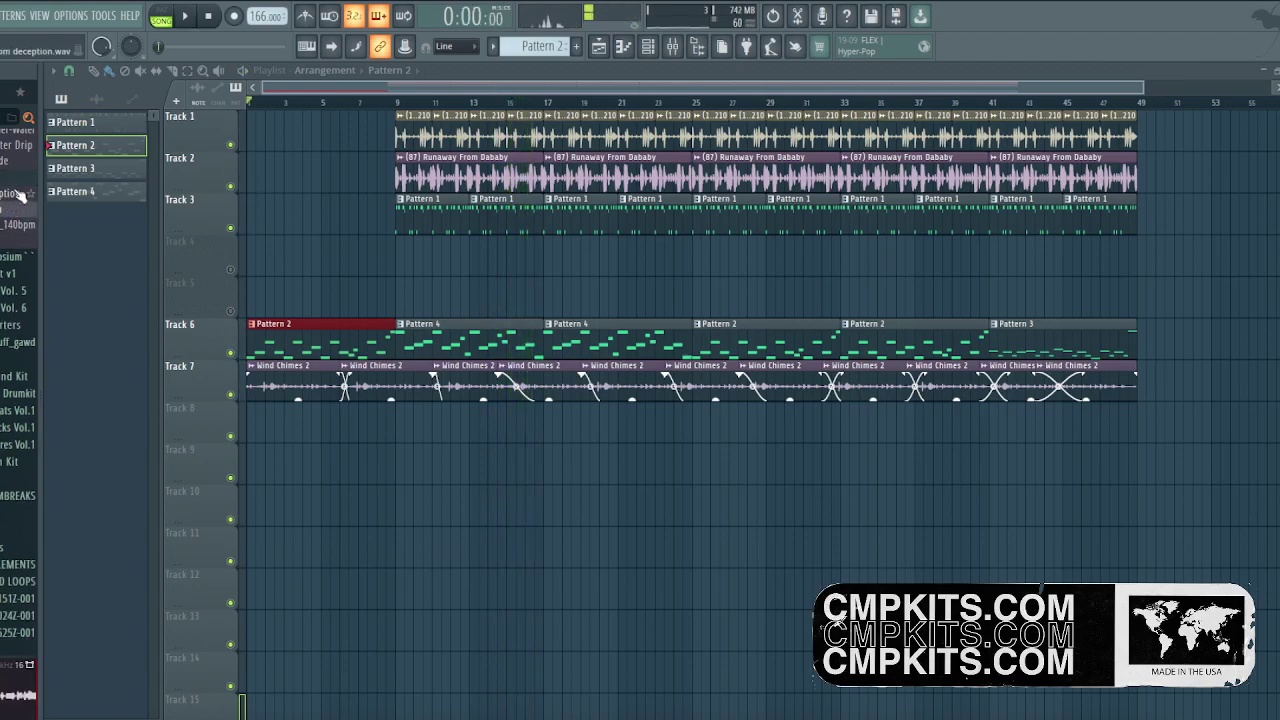
{"action": "scroll", "coordinate": [4, 178], "scroll_direction": "up", "scroll_amount": 11}
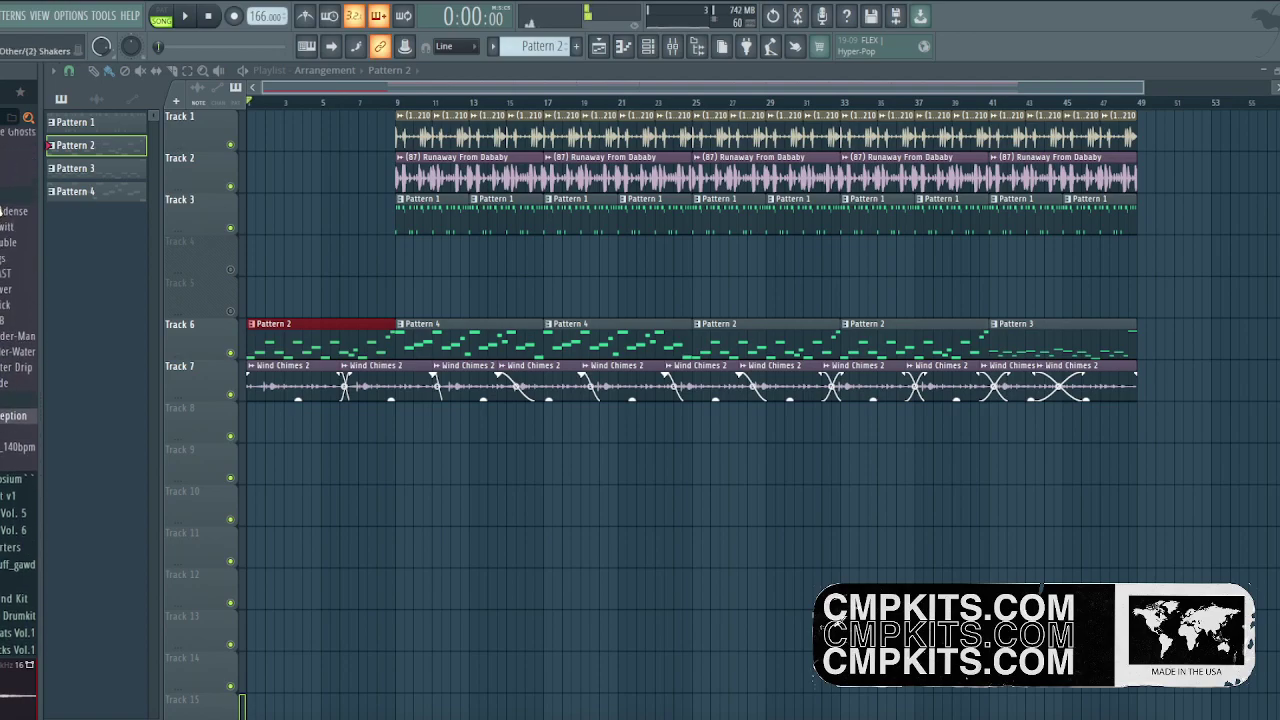
{"action": "left_click", "coordinate": [4, 296]}
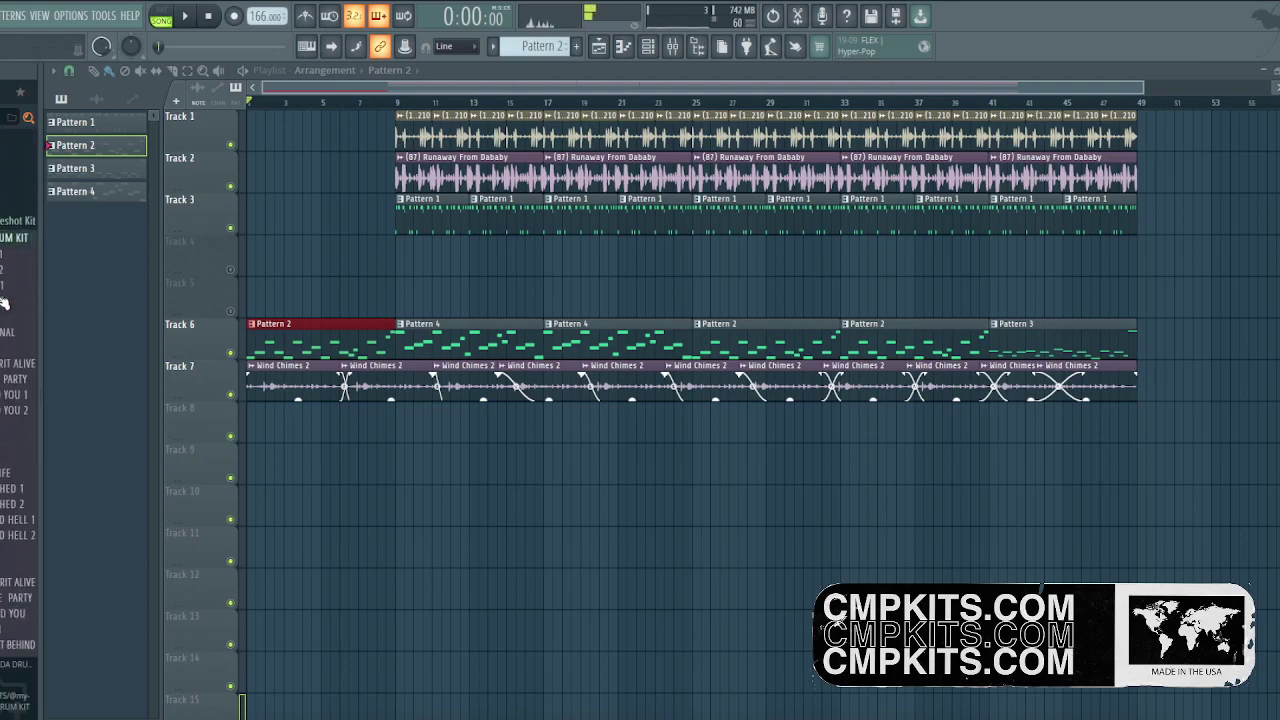
{"action": "scroll", "coordinate": [20, 545], "scroll_direction": "down", "scroll_amount": 2}
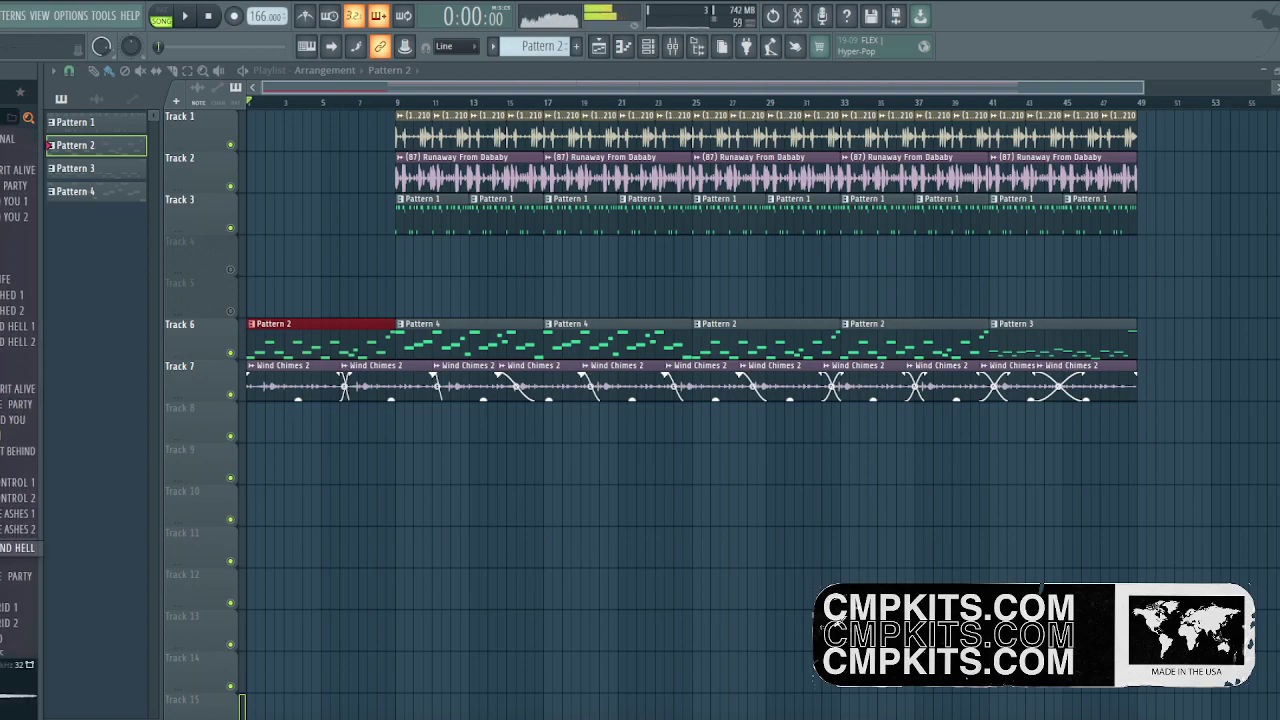
{"action": "scroll", "coordinate": [20, 412], "scroll_direction": "down", "scroll_amount": 4}
{"action": "scroll", "coordinate": [15, 452], "scroll_direction": "down", "scroll_amount": 8}
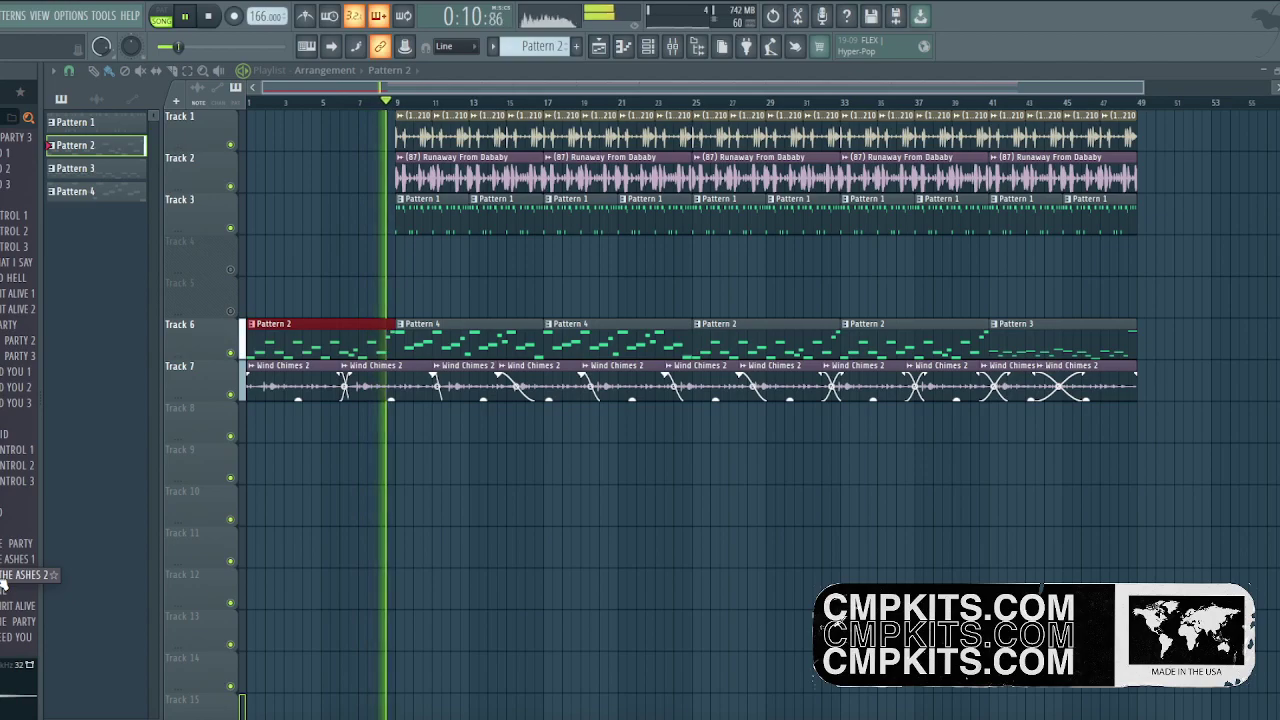
Place the PERC - UP FROM THE ASHES 2 sample on Track 5 once per bar across bars 1 to 8.
{"action": "key", "text": "space"}
{"action": "left_click_drag", "start_coordinate": [125, 430], "coordinate": [250, 318]}
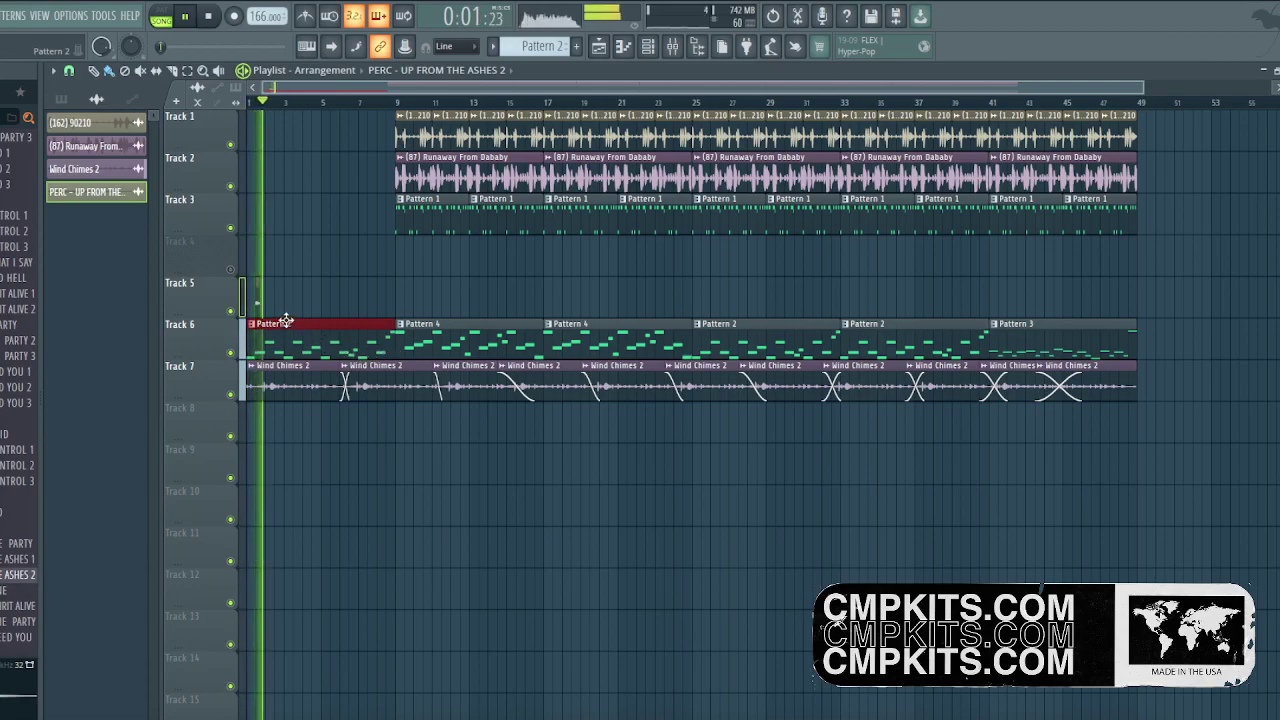
{"action": "key", "text": "space"}
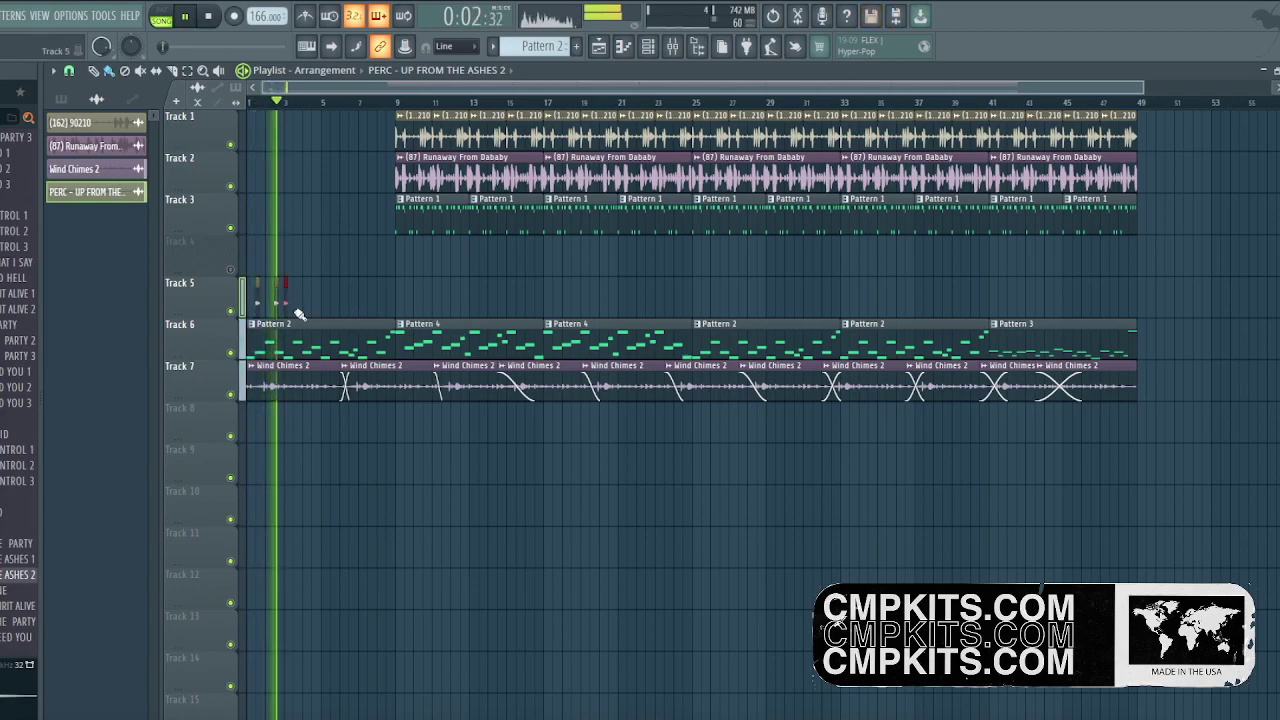
{"action": "key", "text": "space"}
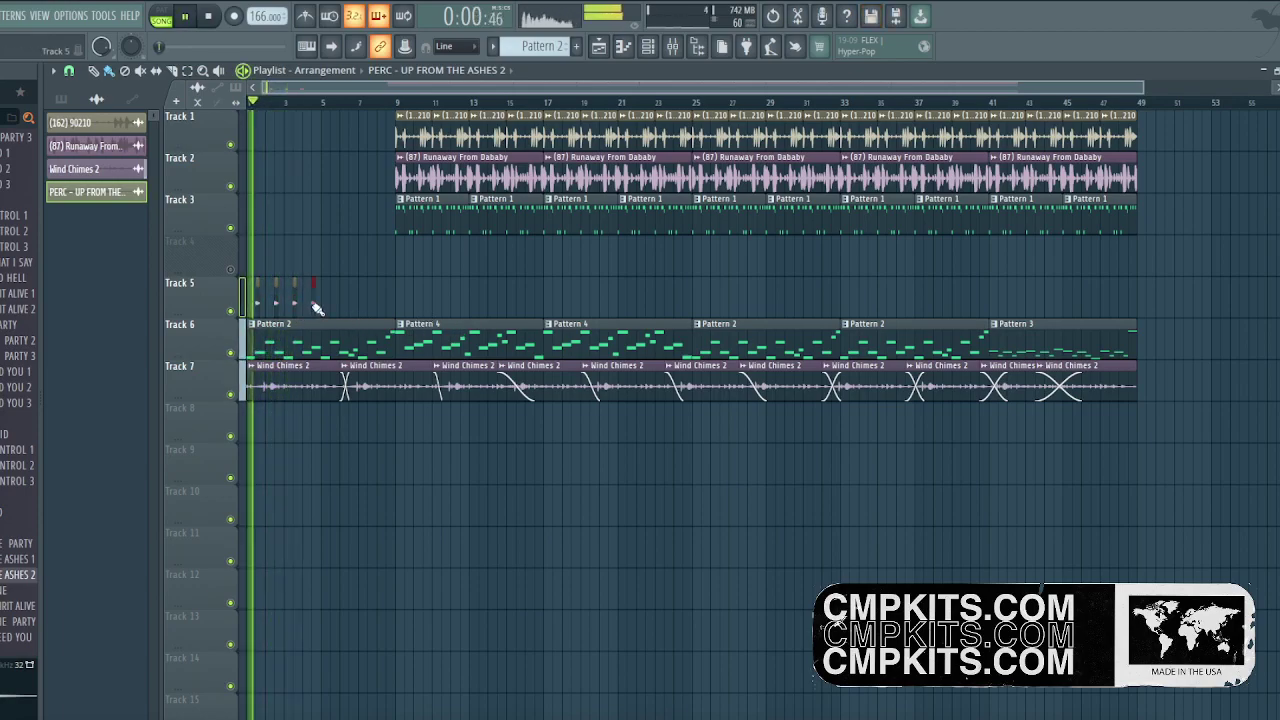
{"action": "left_click", "coordinate": [333, 303]}
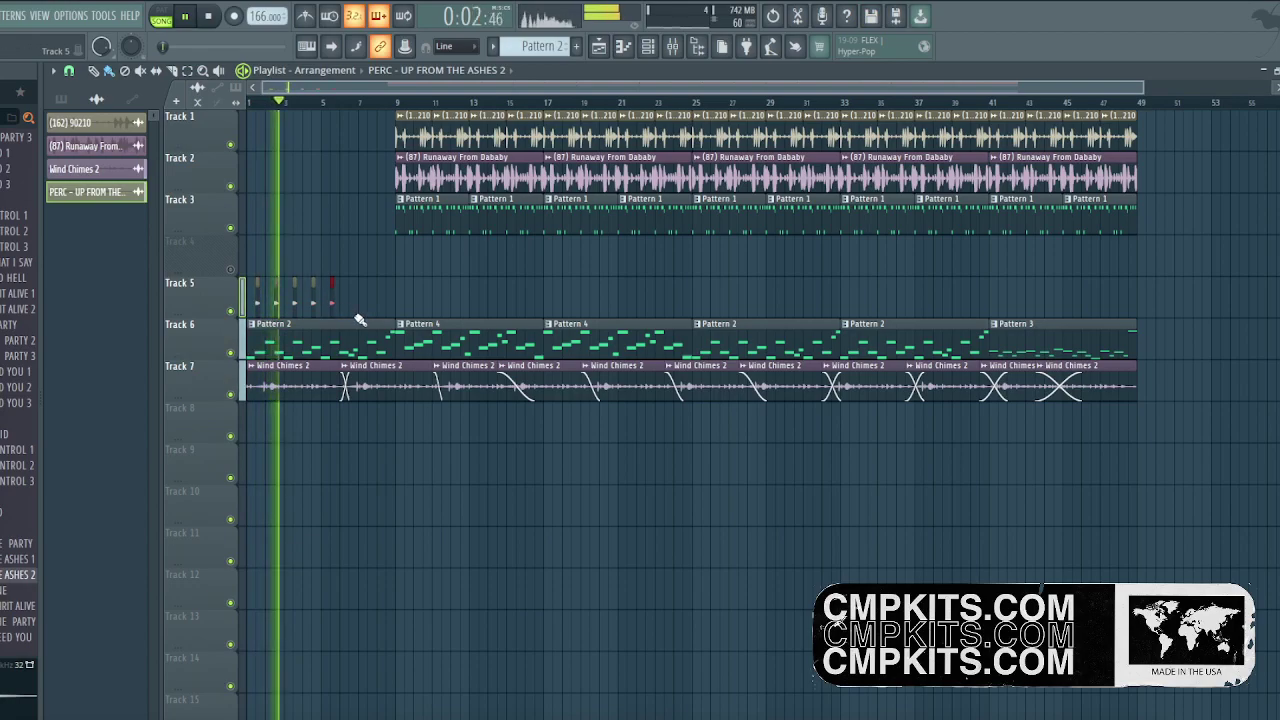
{"action": "left_click", "coordinate": [361, 305]}
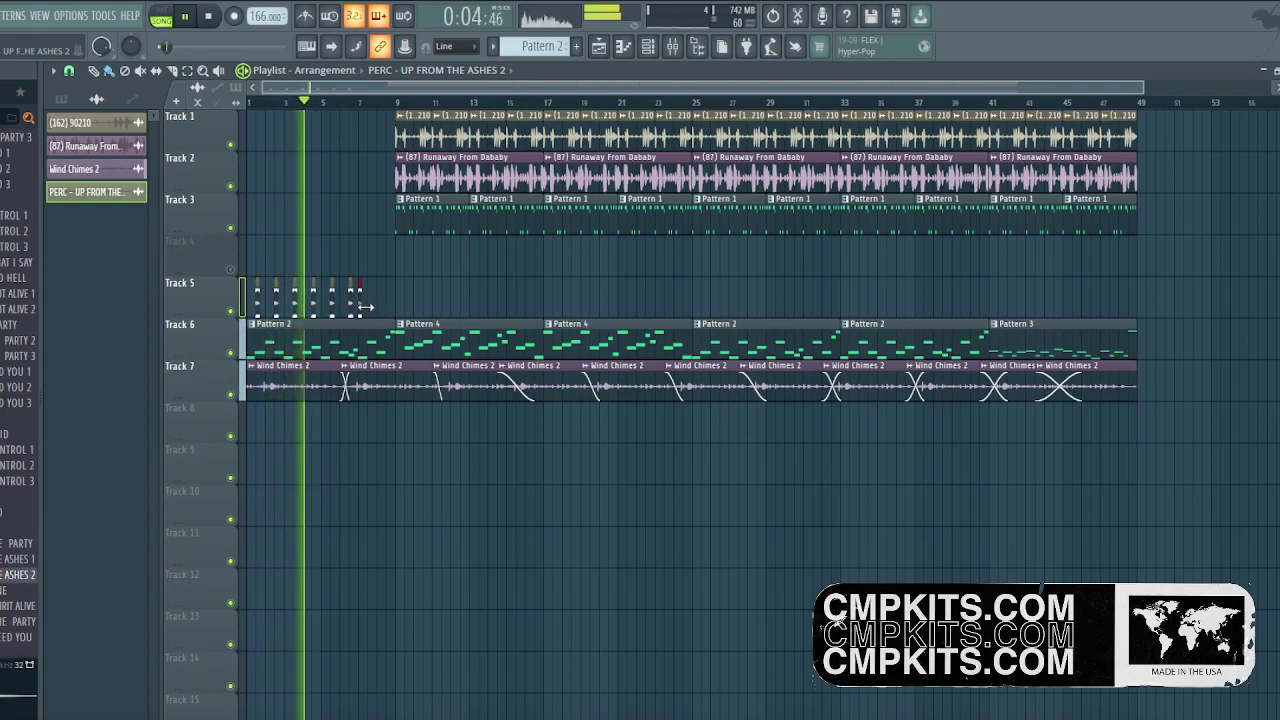
{"action": "left_click_drag", "start_coordinate": [360, 305], "coordinate": [369, 306]}
{"action": "left_click", "coordinate": [388, 305]}
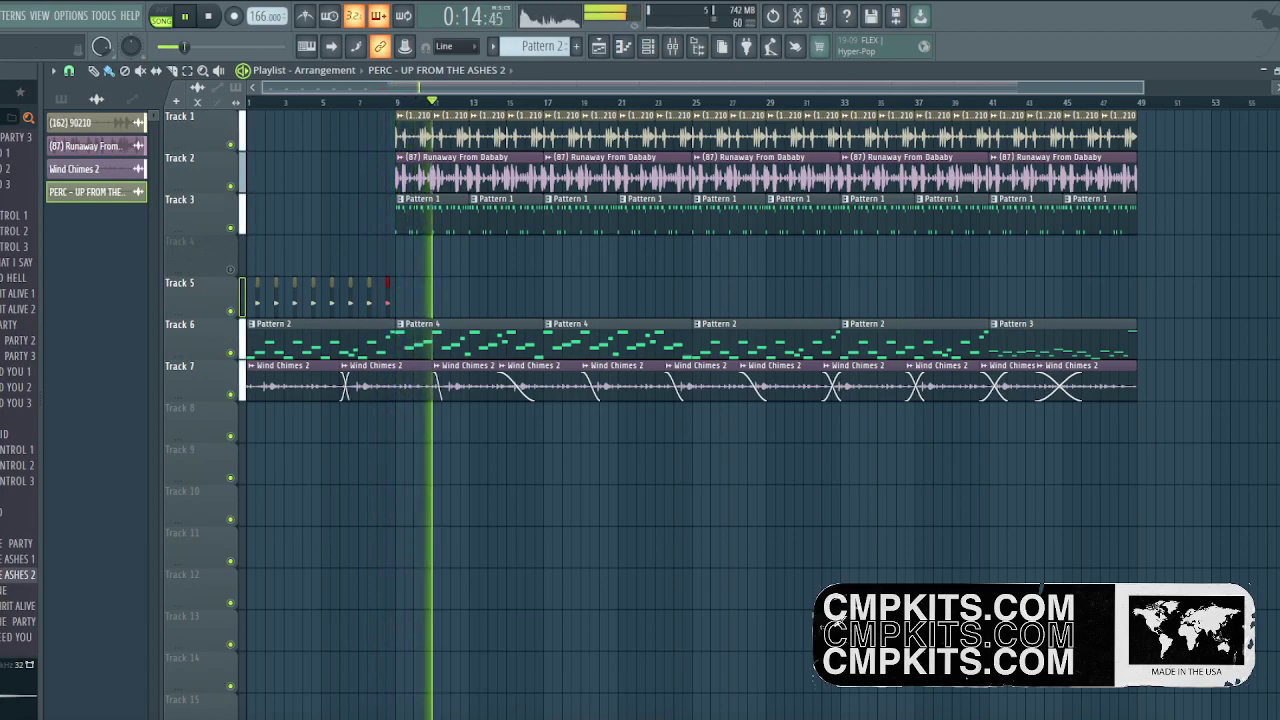
Duplicate the eight percussion clips on Track 5 so the hits continue once per bar through bars 9 to 16.
{"action": "left_click_drag", "start_coordinate": [392, 288], "coordinate": [250, 312]}
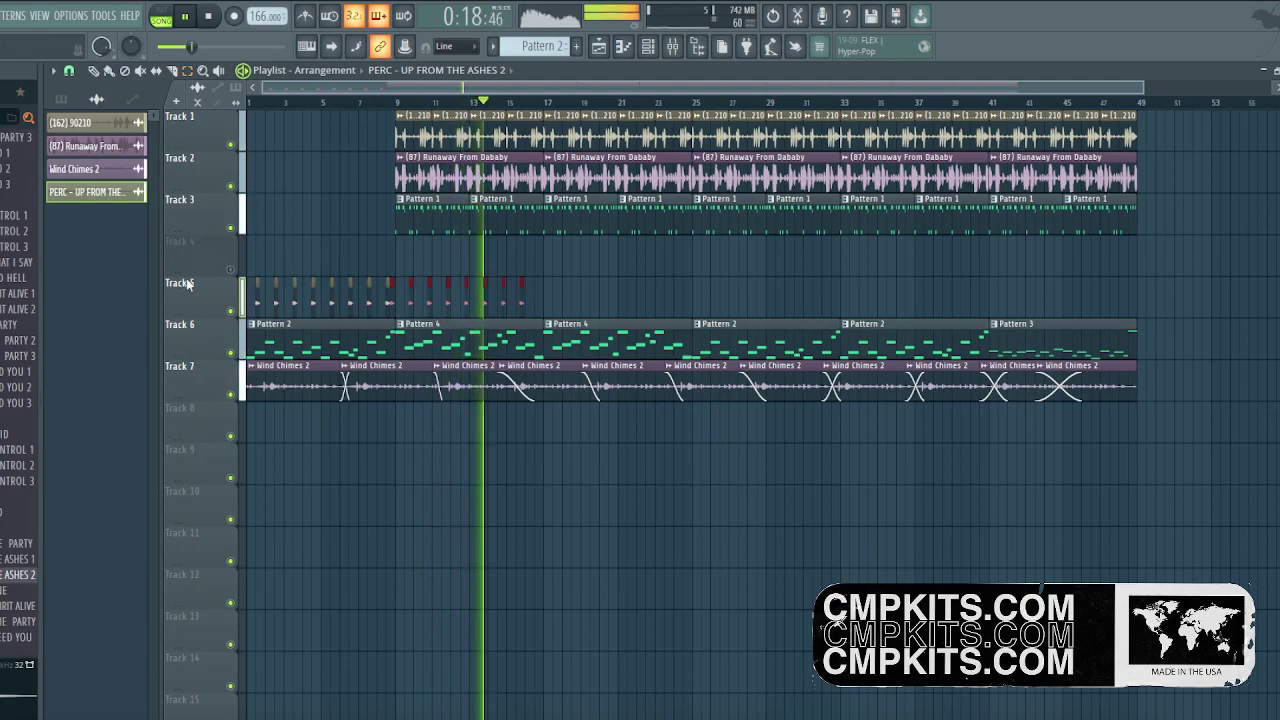
{"action": "key", "text": "shift+Right"}
{"action": "key", "text": "shift+Right"}
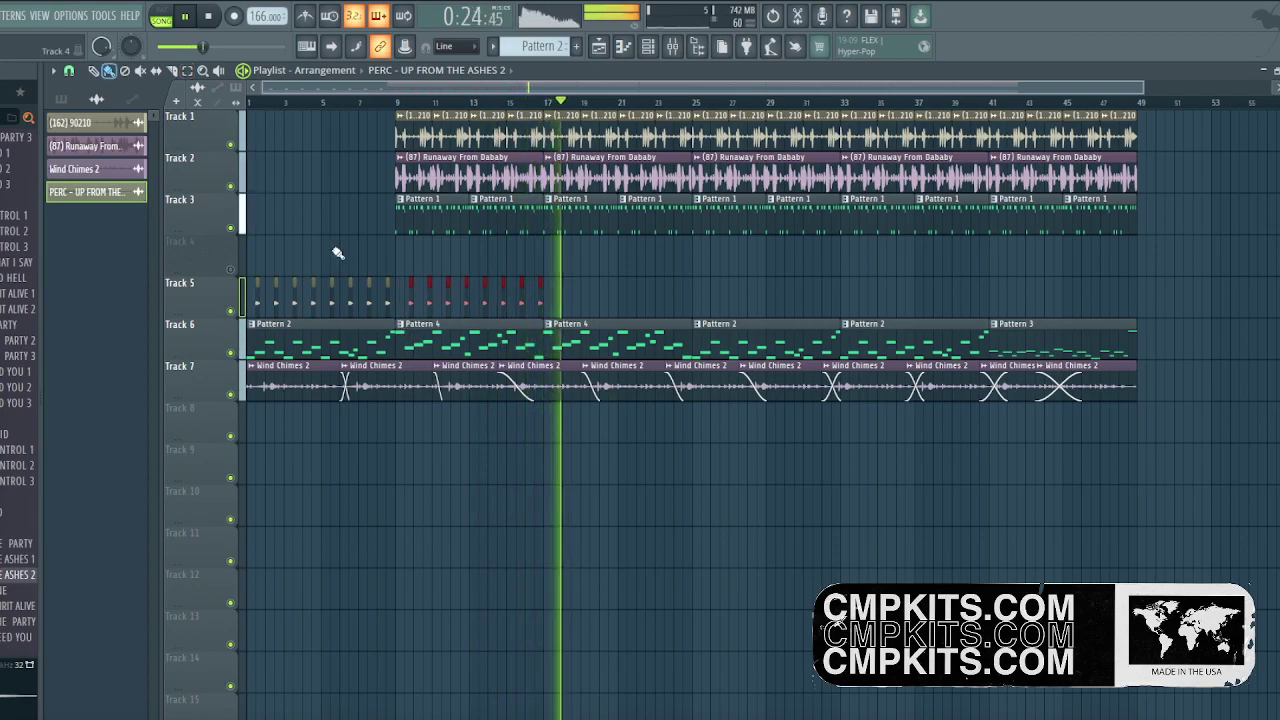
Play the song from the start and shift all sixteen percussion clips on Track 5 one beat later.
{"action": "key", "text": "space"}
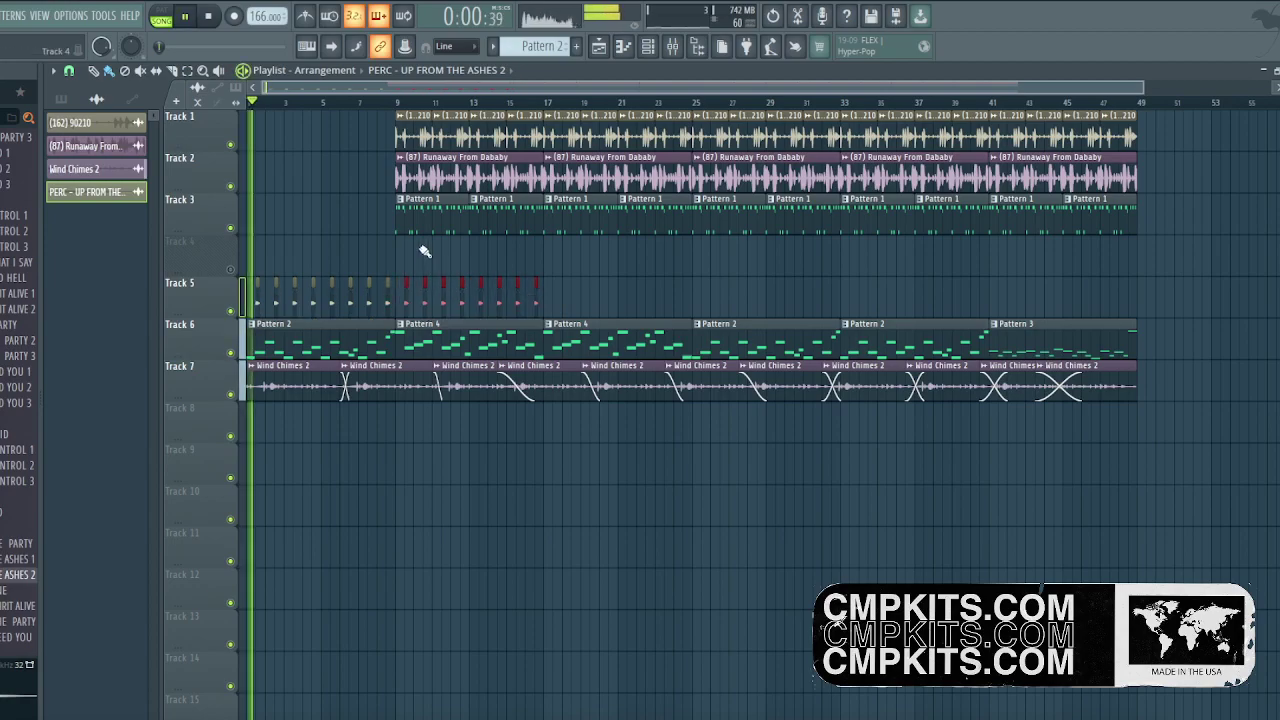
{"action": "scroll", "coordinate": [397, 135], "scroll_direction": "up", "scroll_amount": 5}
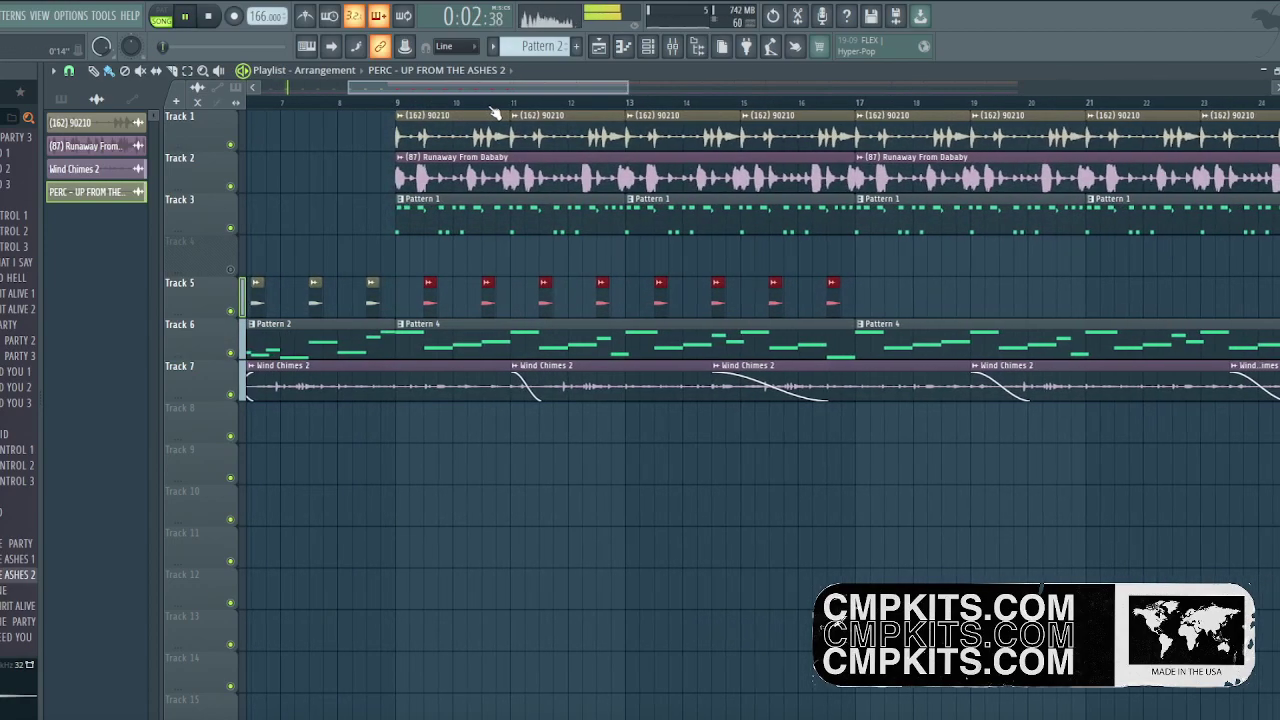
{"action": "left_click_drag", "start_coordinate": [503, 95], "coordinate": [223, 131]}
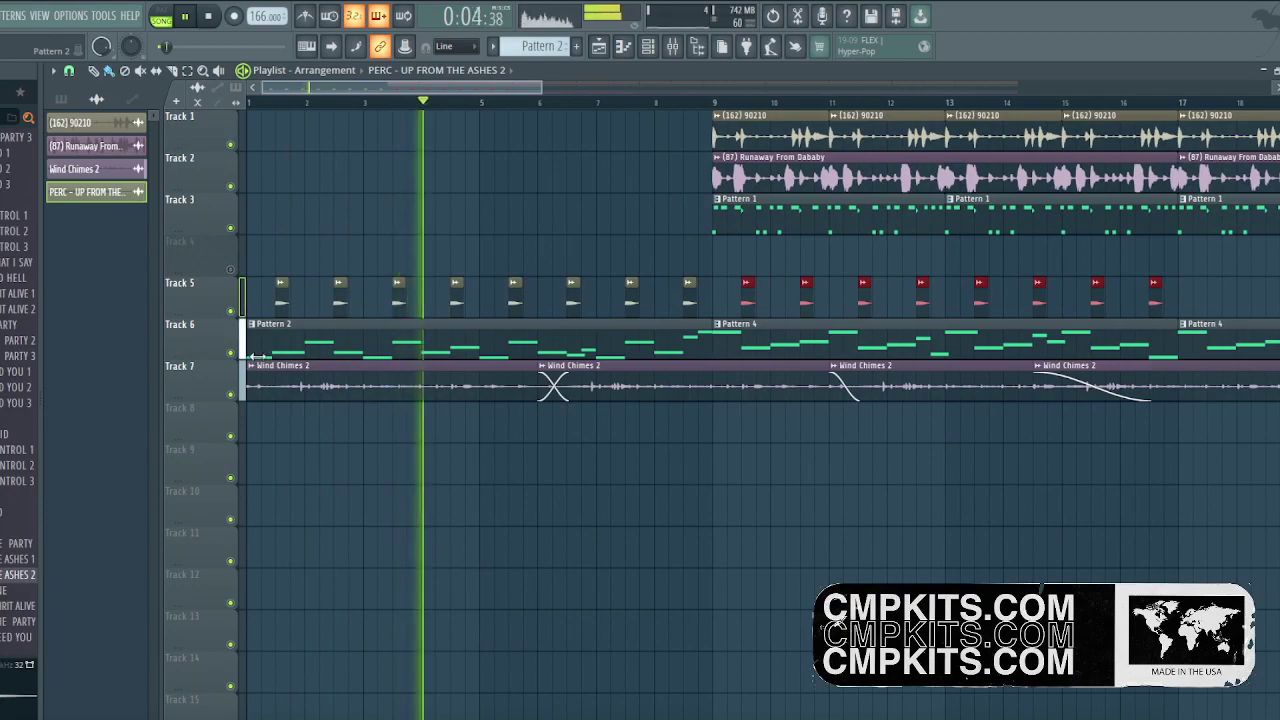
{"action": "left_click", "coordinate": [220, 301], "text": "ctrl"}
{"action": "key", "text": "shift+Right"}
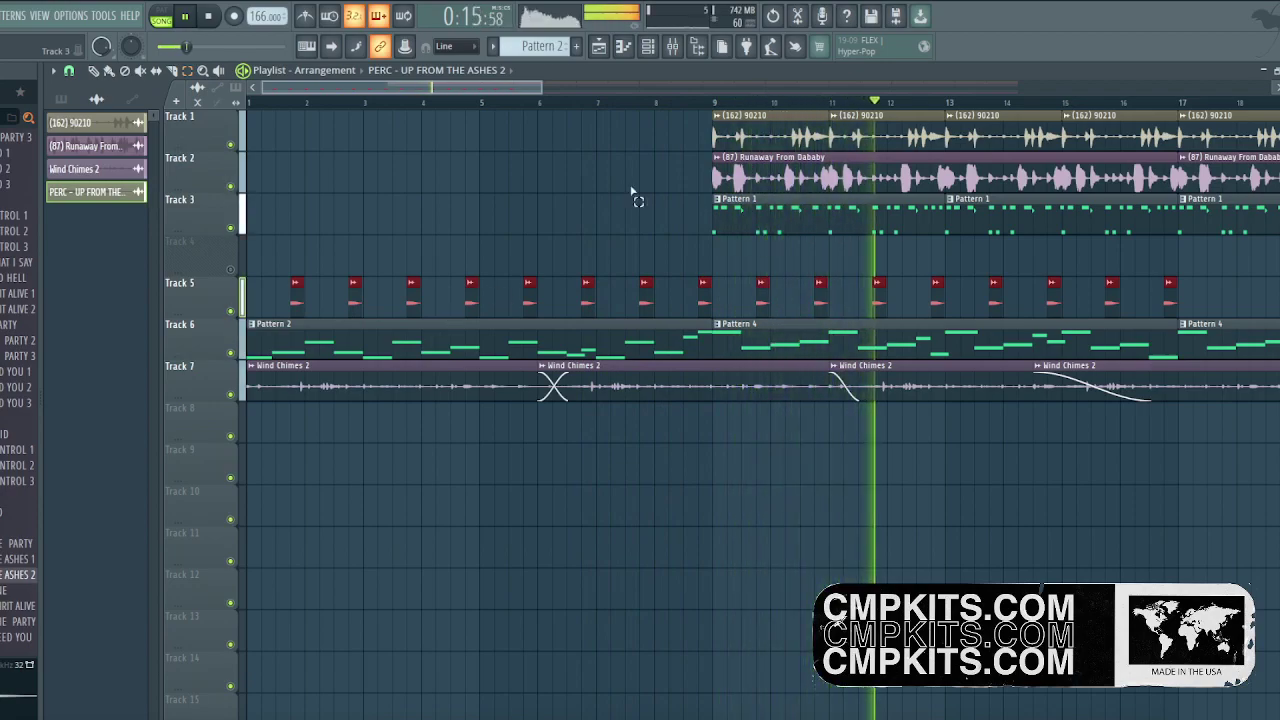
Duplicate the sixteen percussion clips into bars 17 to 32 of Track 5, aligned to the same beat.
{"action": "scroll", "coordinate": [773, 101], "scroll_direction": "down", "scroll_amount": 3}
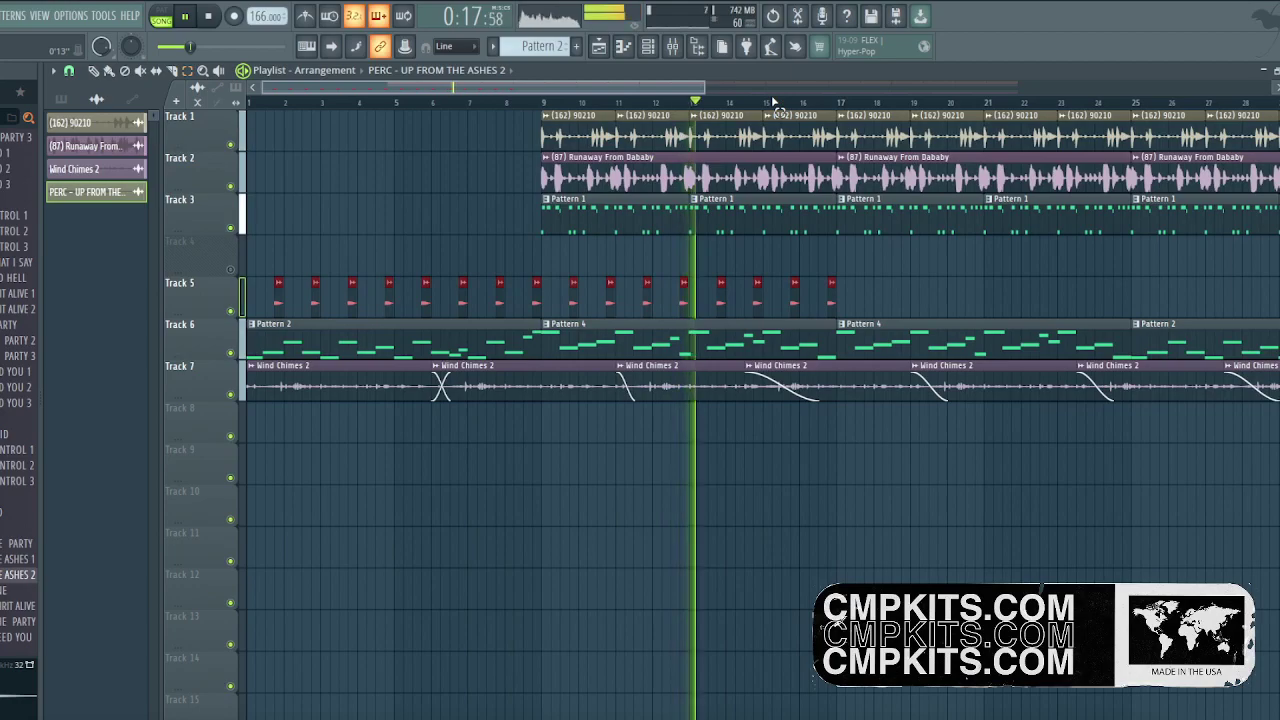
{"action": "key", "text": "ctrl+b"}
{"action": "scroll", "coordinate": [773, 102], "scroll_direction": "right", "scroll_amount": 3}
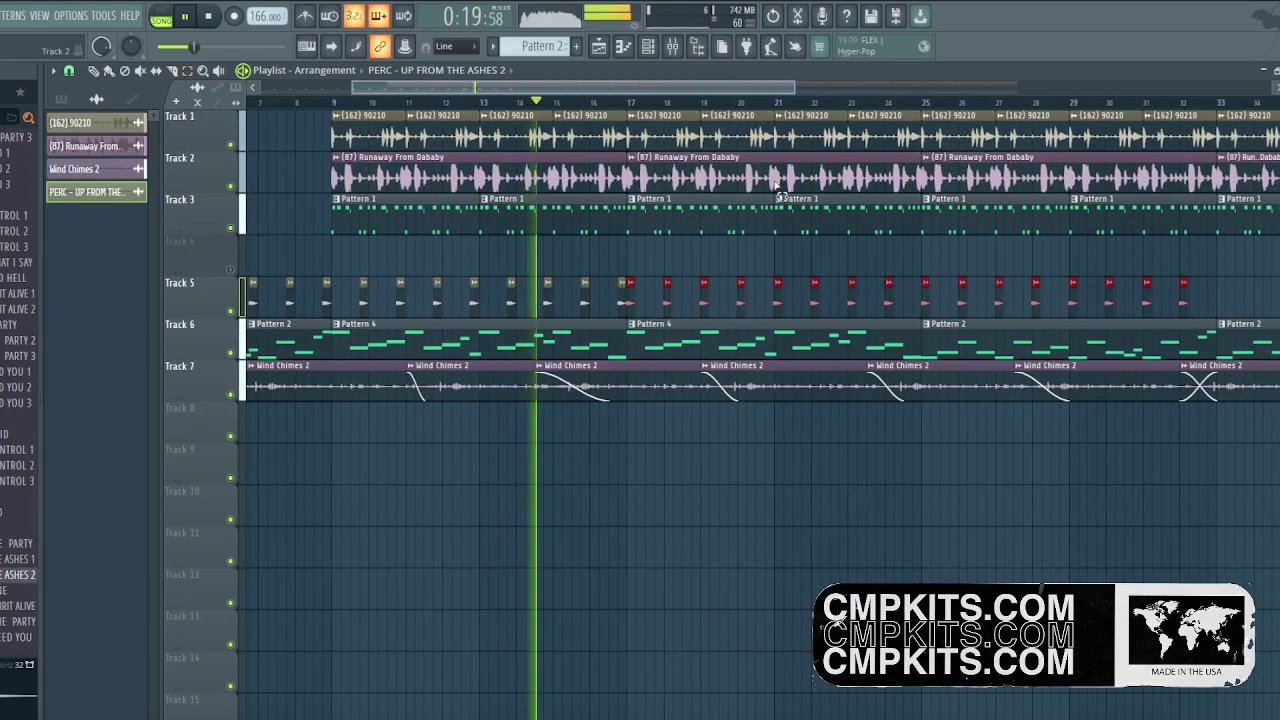
{"action": "left_click_drag", "start_coordinate": [628, 293], "coordinate": [869, 333]}
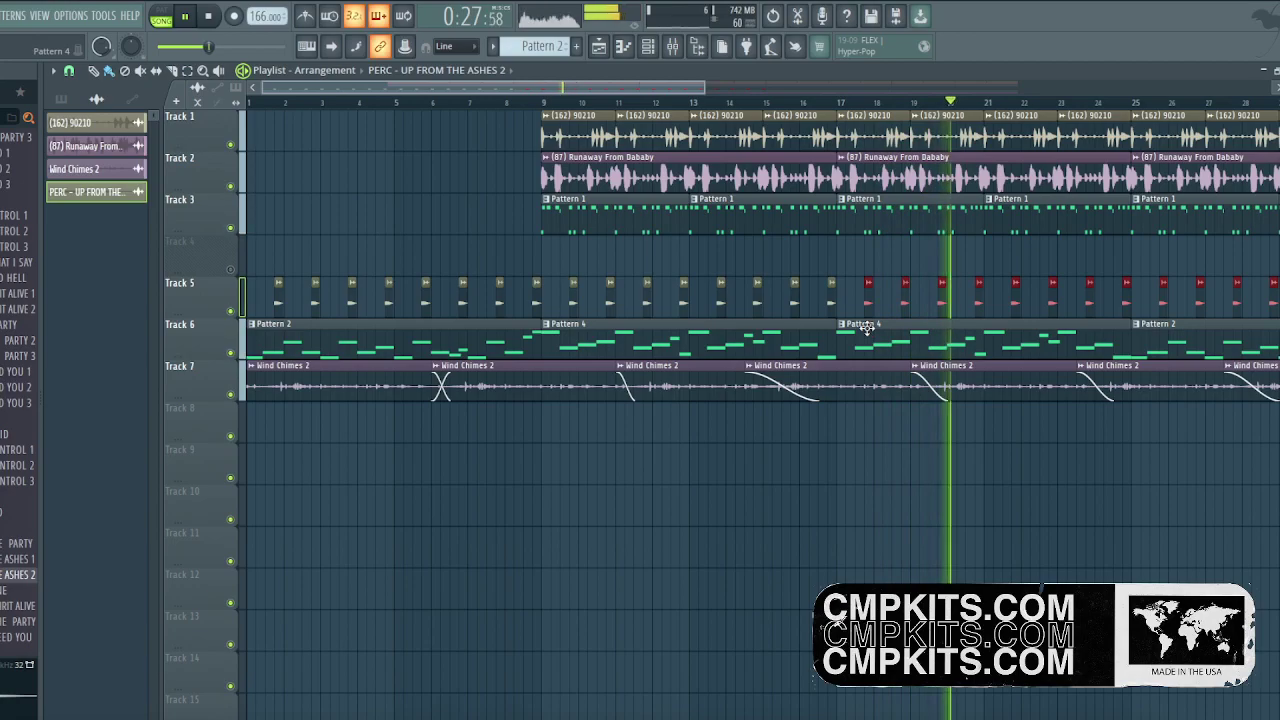
Duplicate the percussion clips from bars 17 to 32 into bars 33 to 48 of Track 5, keeping the same beat.
{"action": "scroll", "coordinate": [884, 124], "scroll_direction": "down", "scroll_amount": 4}
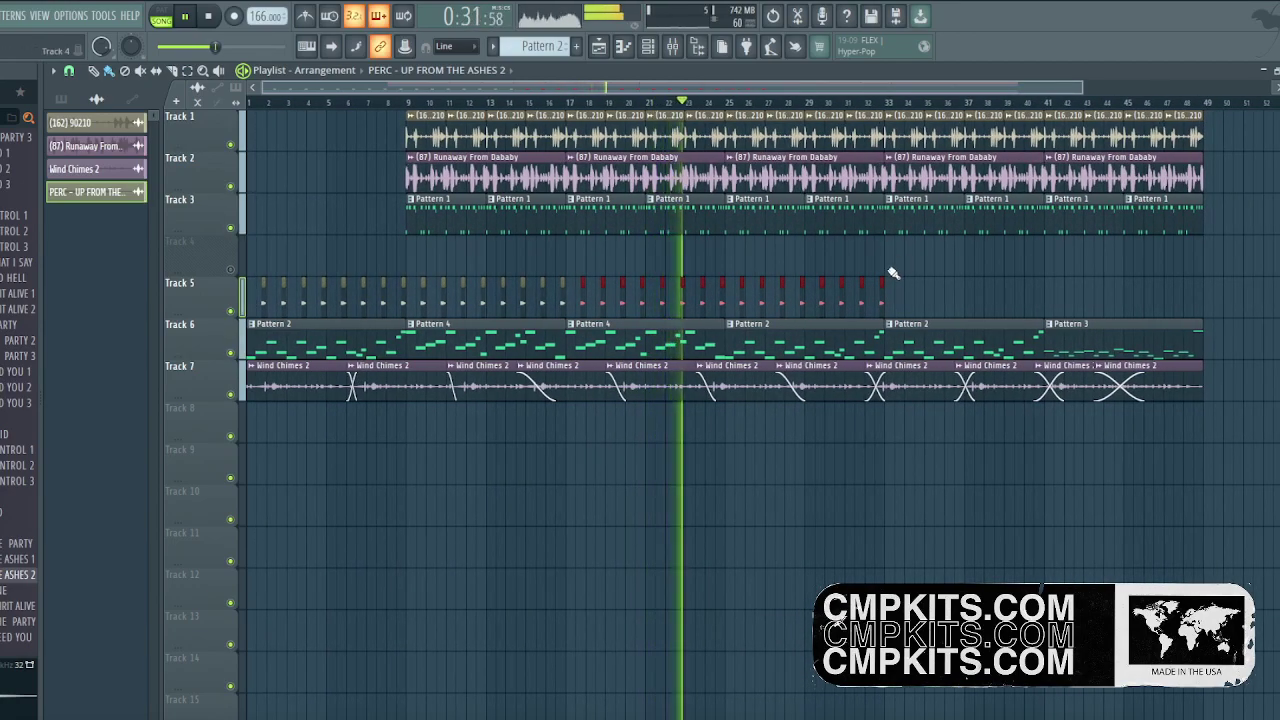
{"action": "left_click_drag", "start_coordinate": [900, 303], "coordinate": [580, 315]}
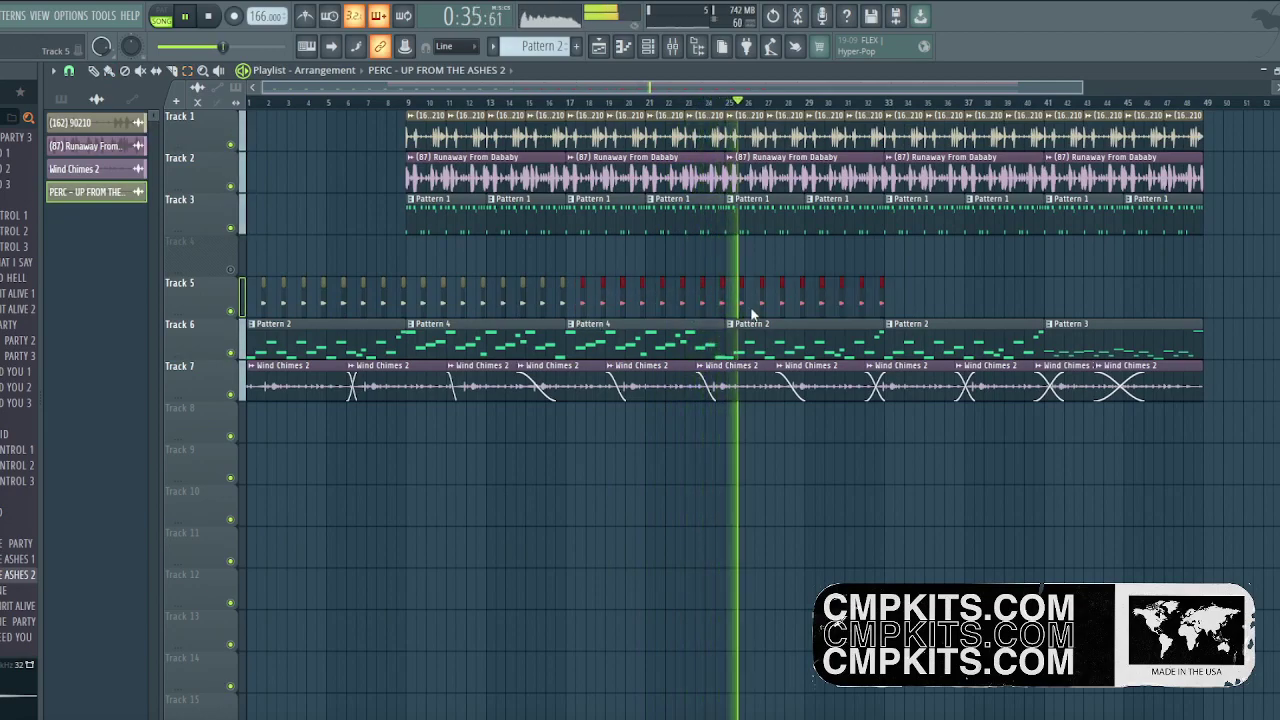
{"action": "scroll", "coordinate": [684, 98], "scroll_direction": "up", "scroll_amount": 5}
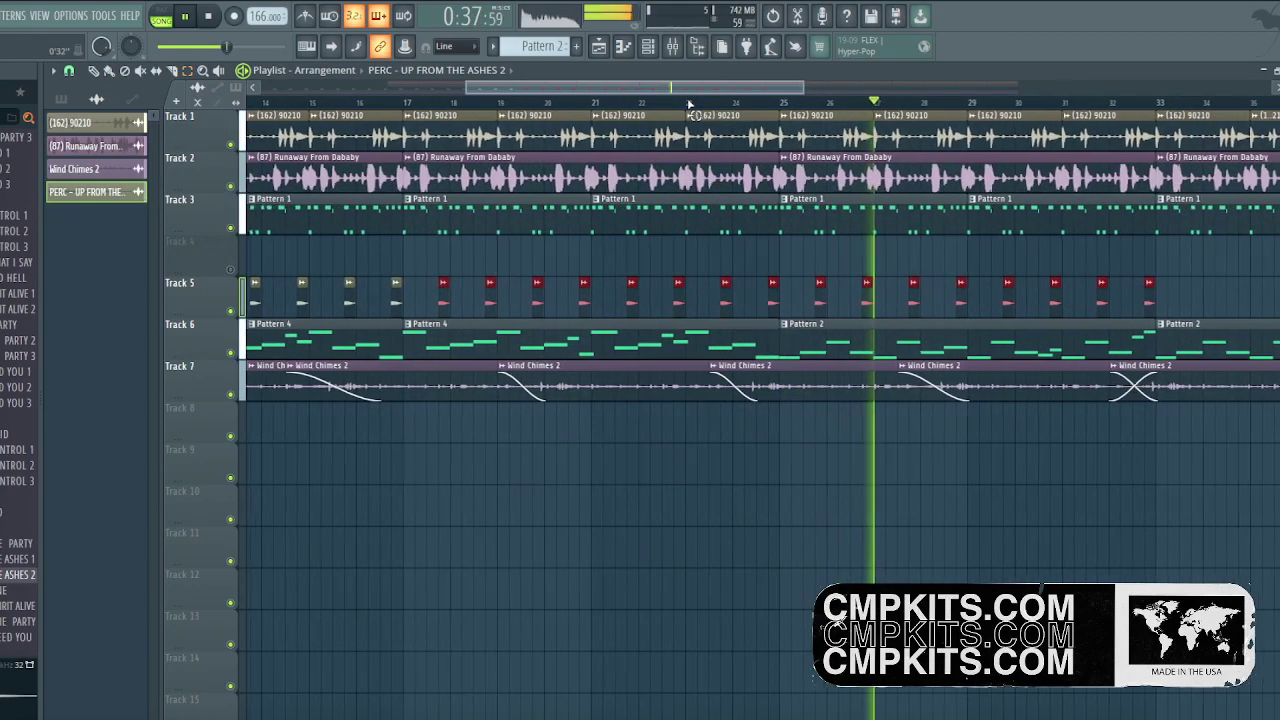
{"action": "key", "text": "ctrl+b"}
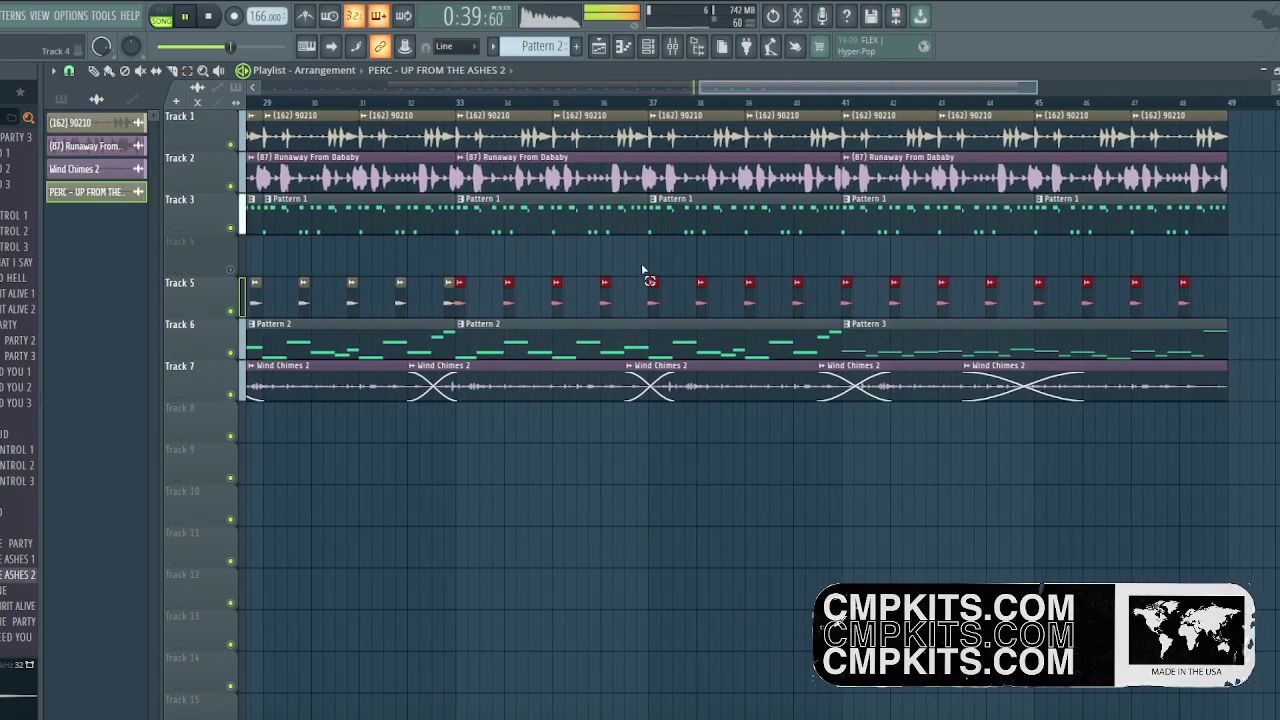
{"action": "left_click_drag", "start_coordinate": [454, 305], "coordinate": [493, 305]}
Route the PERC - UP FROM THE ASHES 2 clip to mixer track 4 and lower that track's volume.
{"action": "double_click", "coordinate": [493, 303]}
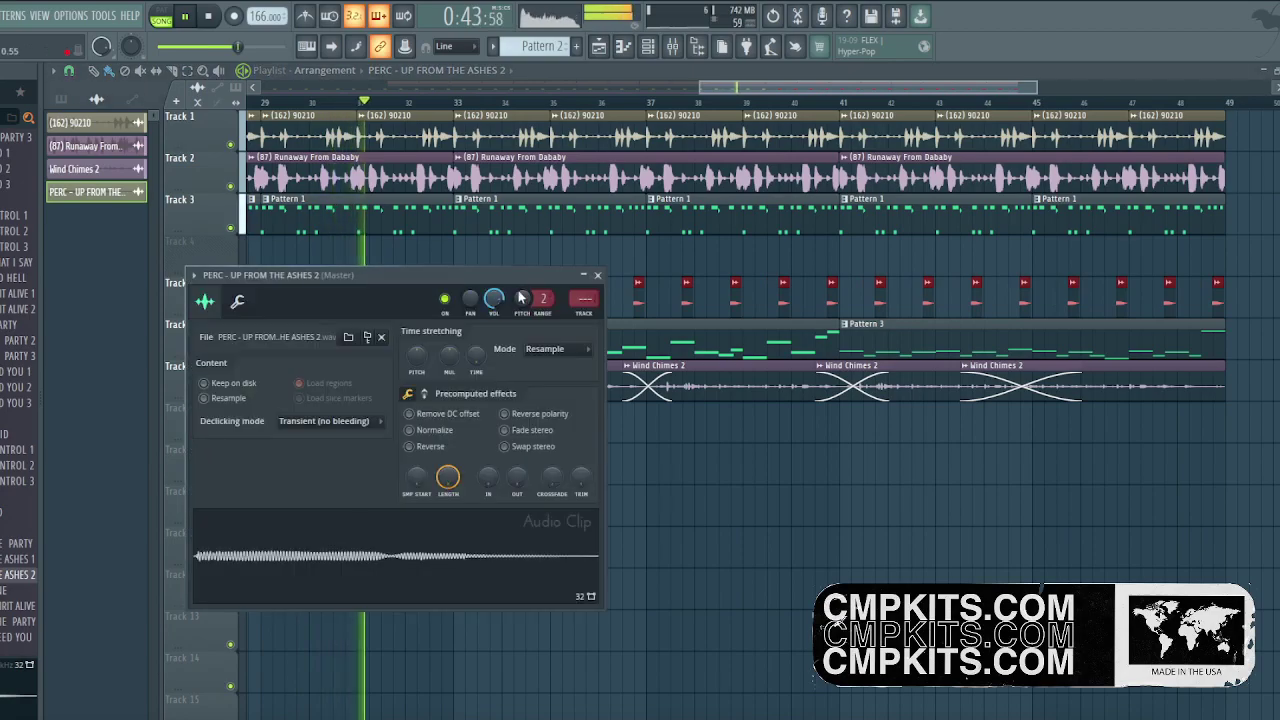
{"action": "left_click", "coordinate": [585, 313]}
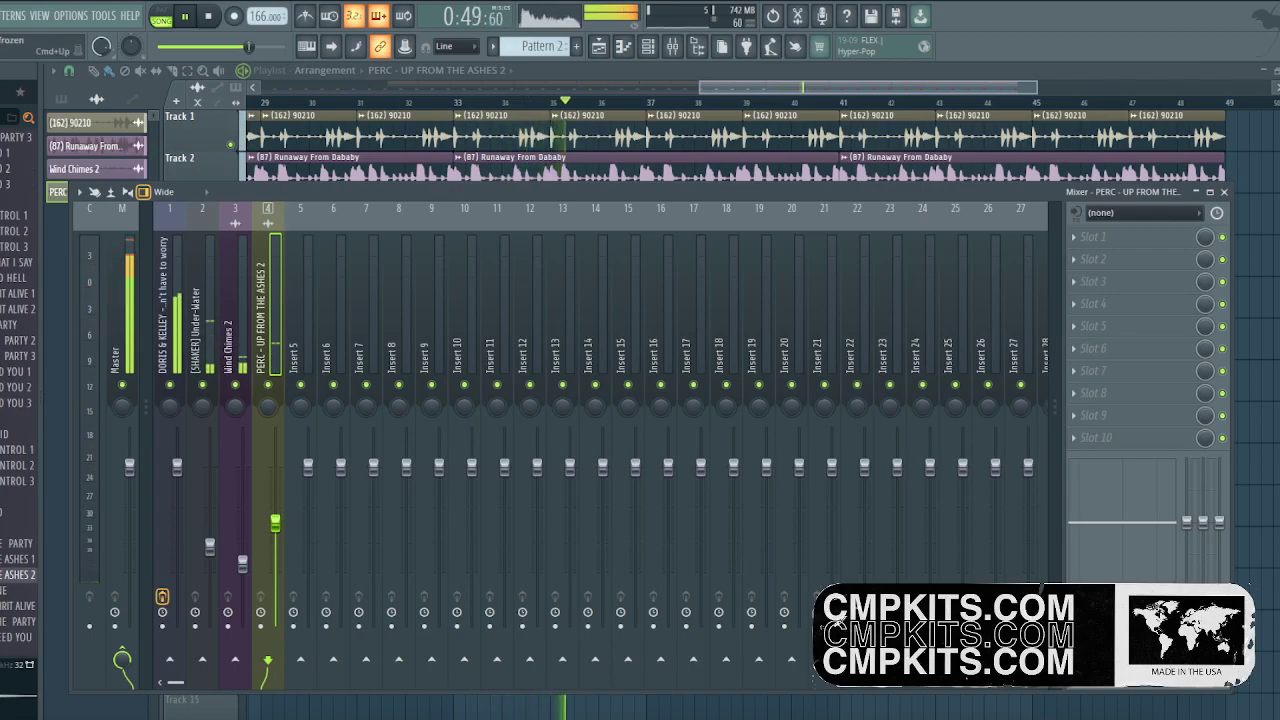
Find the 1. Drumfill sample in the drum kit folders and place it on Track 8 starting at bar 7.
{"action": "left_click", "coordinate": [0, 71]}
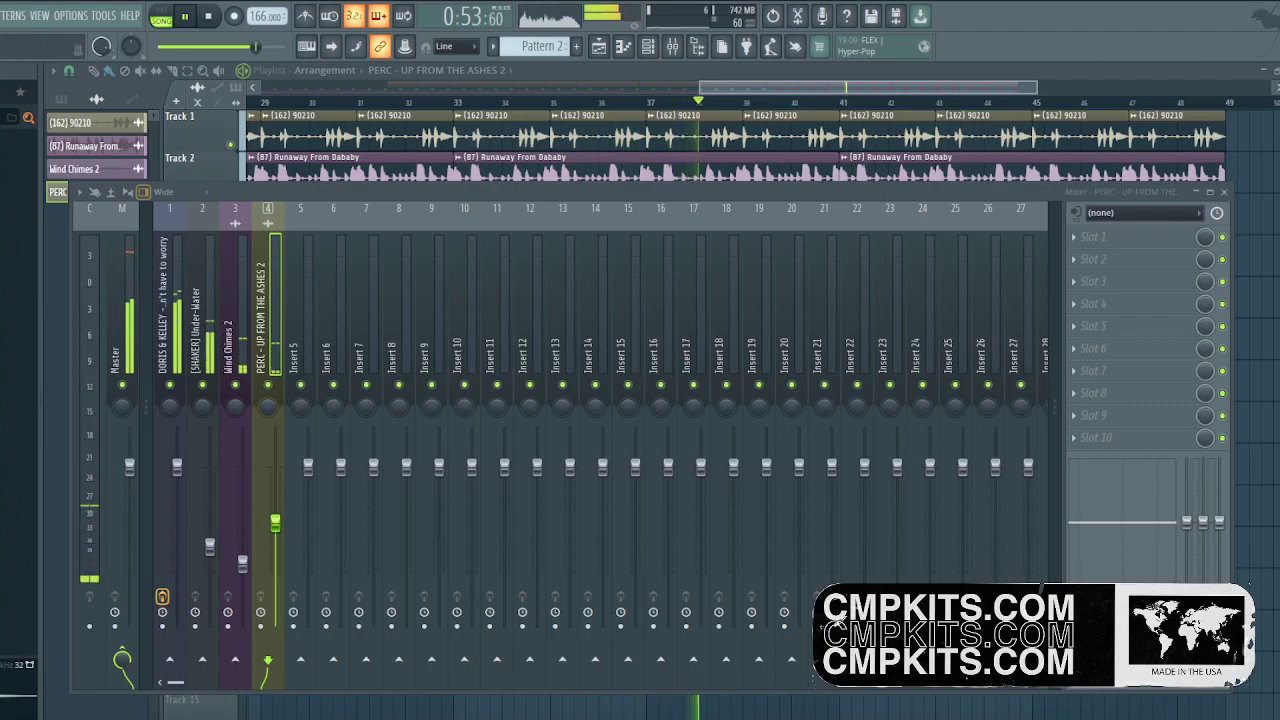
{"action": "scroll", "coordinate": [18, 400], "scroll_direction": "down", "scroll_amount": 15}
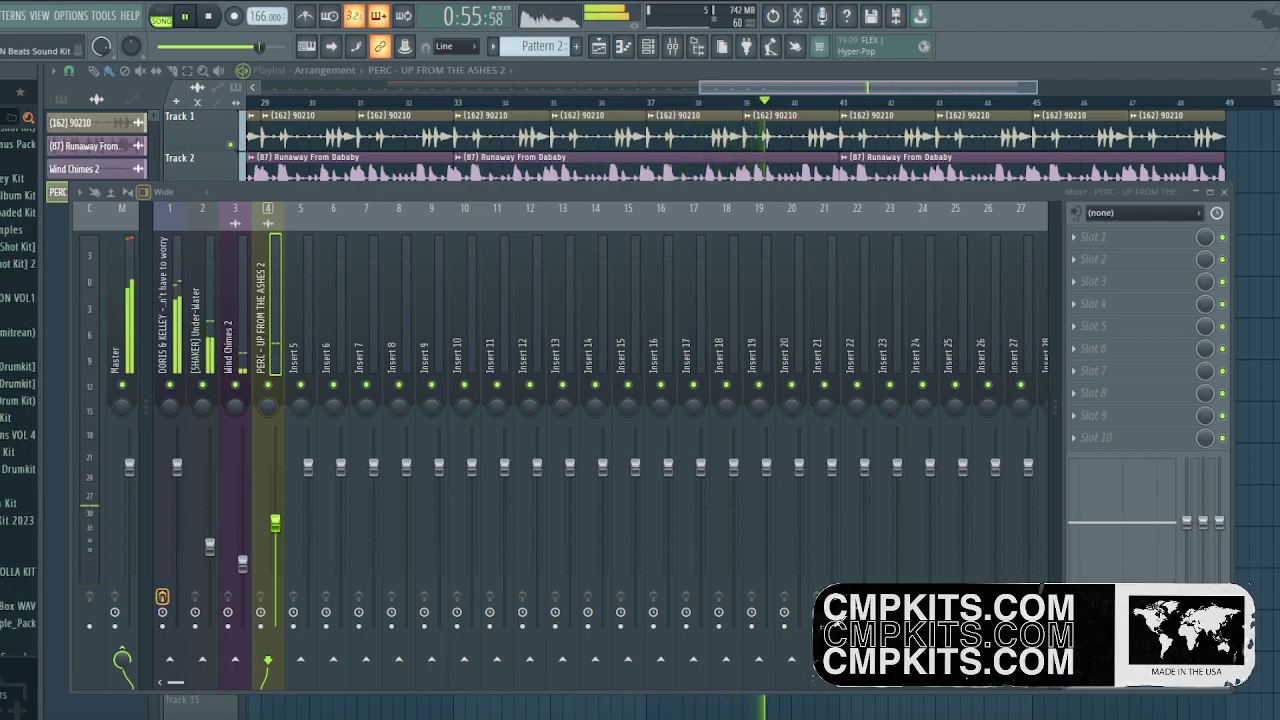
{"action": "scroll", "coordinate": [10, 462], "scroll_direction": "up", "scroll_amount": 4}
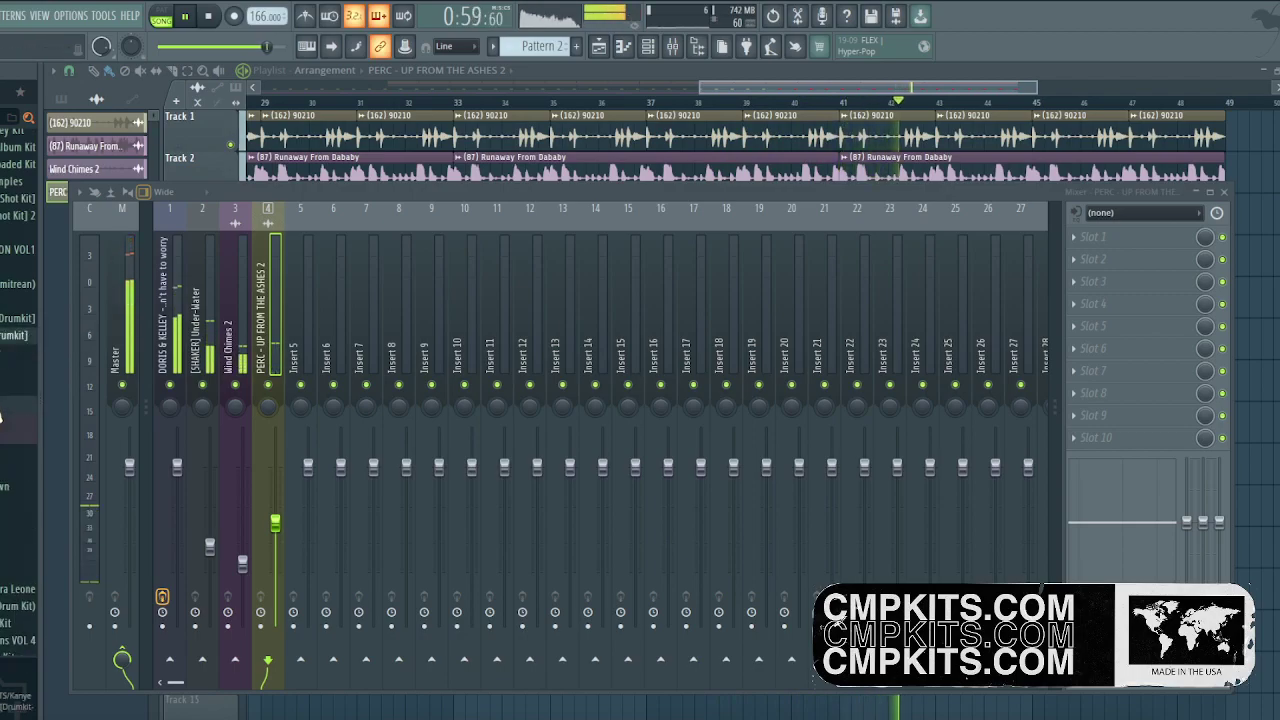
{"action": "left_click_drag", "start_coordinate": [12, 455], "coordinate": [337, 708]}
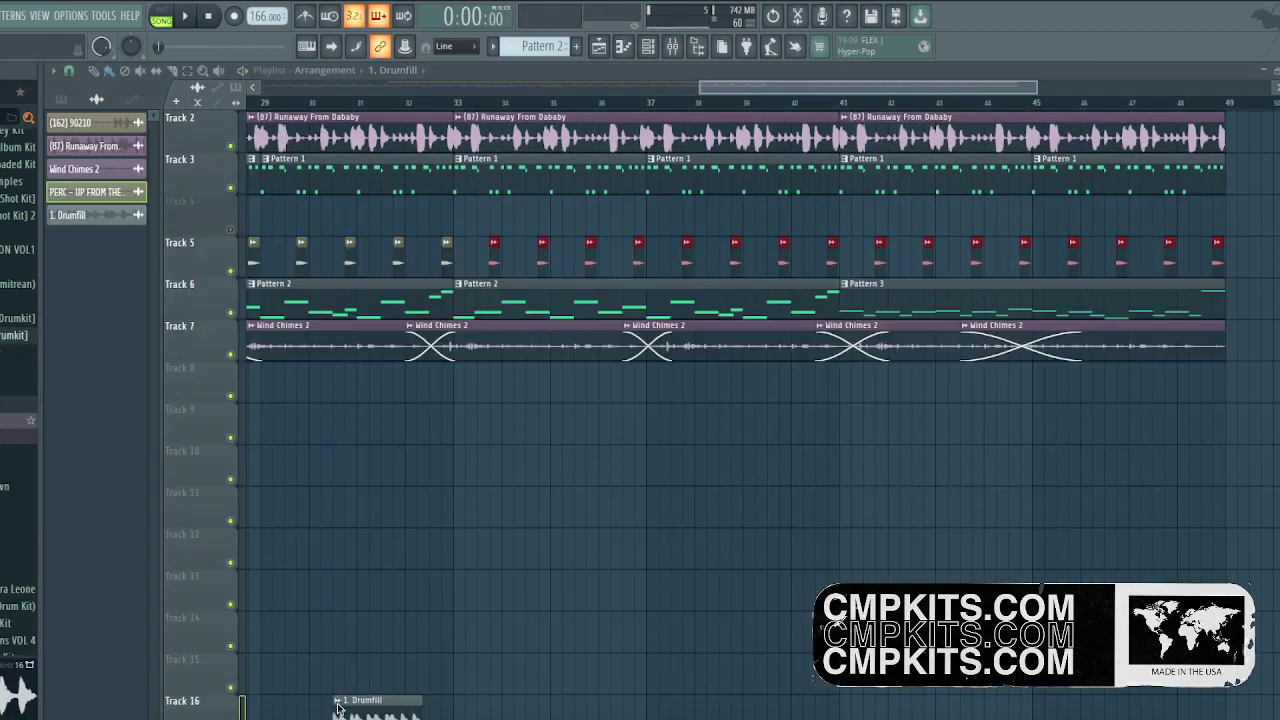
{"action": "right_click", "coordinate": [374, 711]}
{"action": "scroll", "coordinate": [374, 711], "scroll_direction": "left", "scroll_amount": 5}
{"action": "left_click_drag", "start_coordinate": [241, 695], "coordinate": [638, 404]}
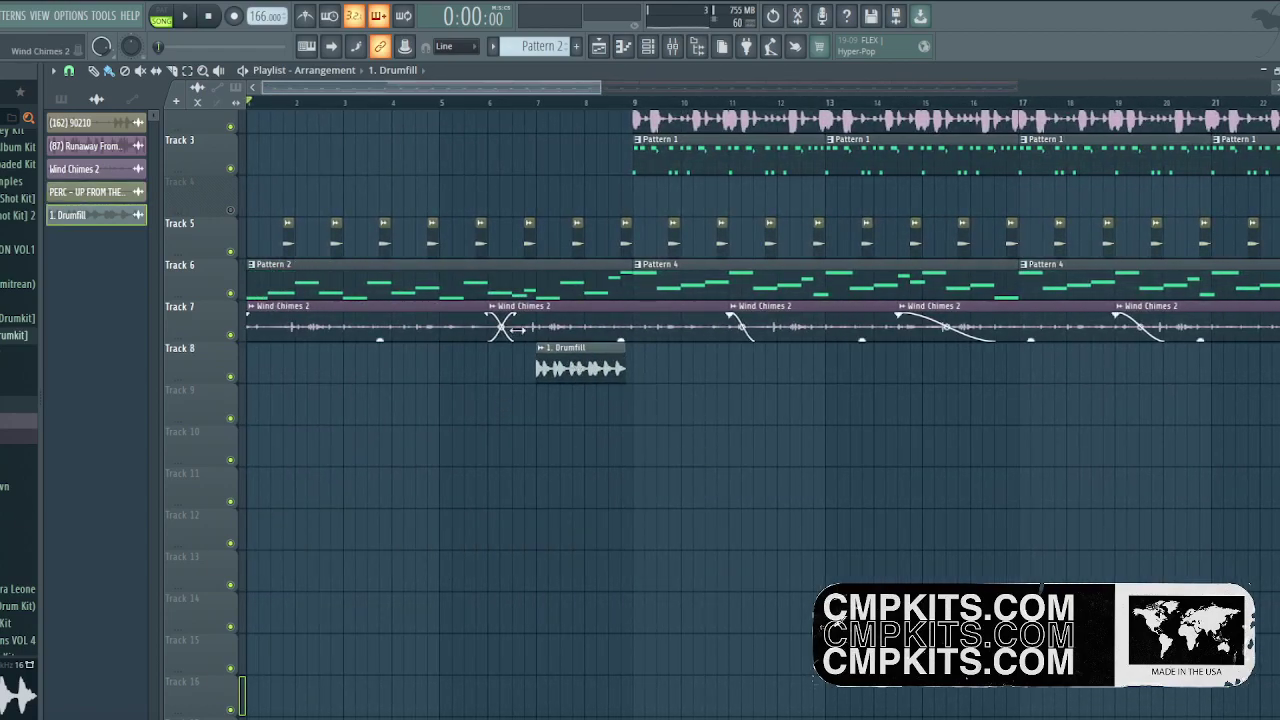
Stretch the 1. Drumfill clip to end at bar 9 and play the song from shortly before it.
{"action": "scroll", "coordinate": [553, 158], "scroll_direction": "up", "scroll_amount": 5}
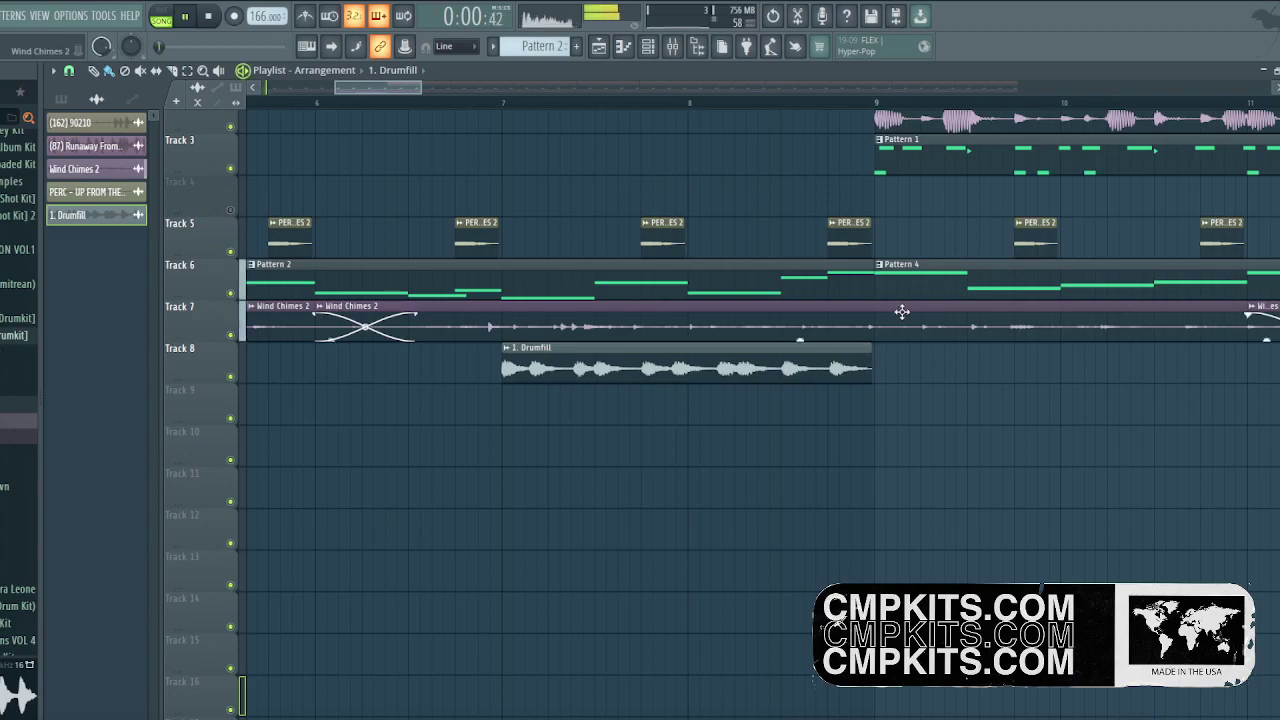
{"action": "left_click", "coordinate": [396, 104]}
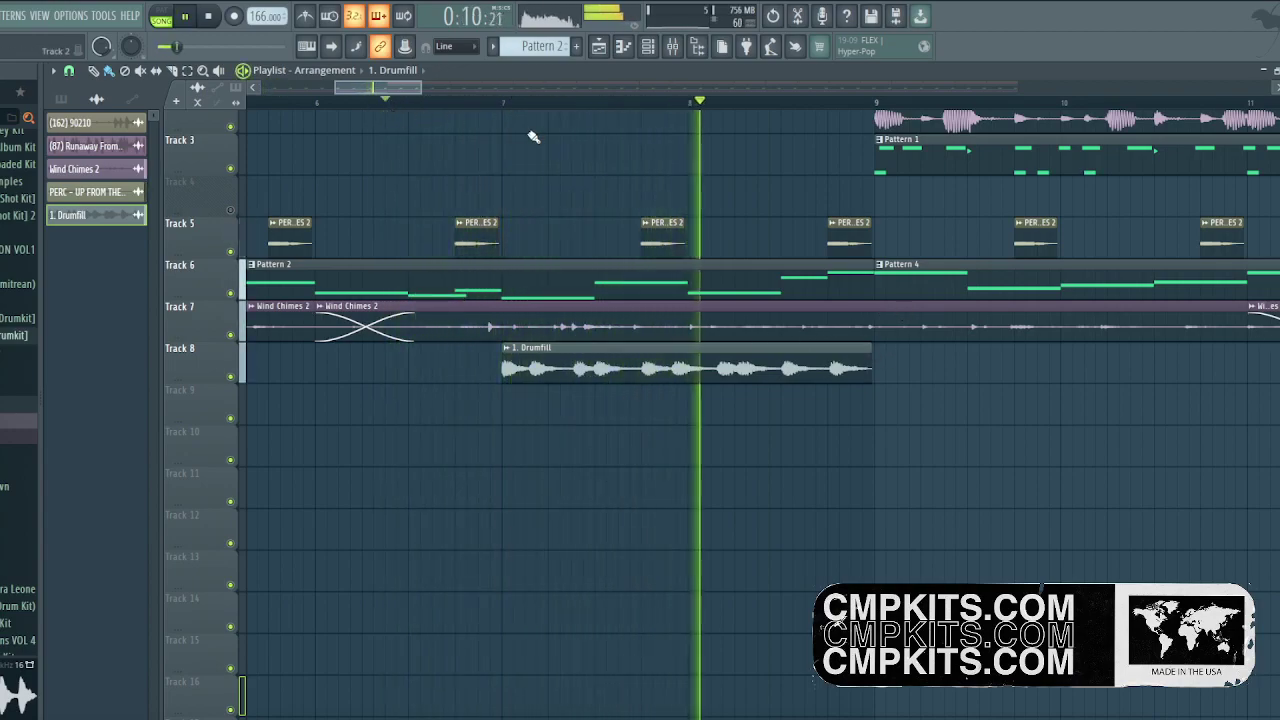
{"action": "key", "text": "space"}
Try the 1. Drumfill clip squeezed into bar 8 and play it back.
{"action": "left_click_drag", "start_coordinate": [752, 369], "coordinate": [932, 364]}
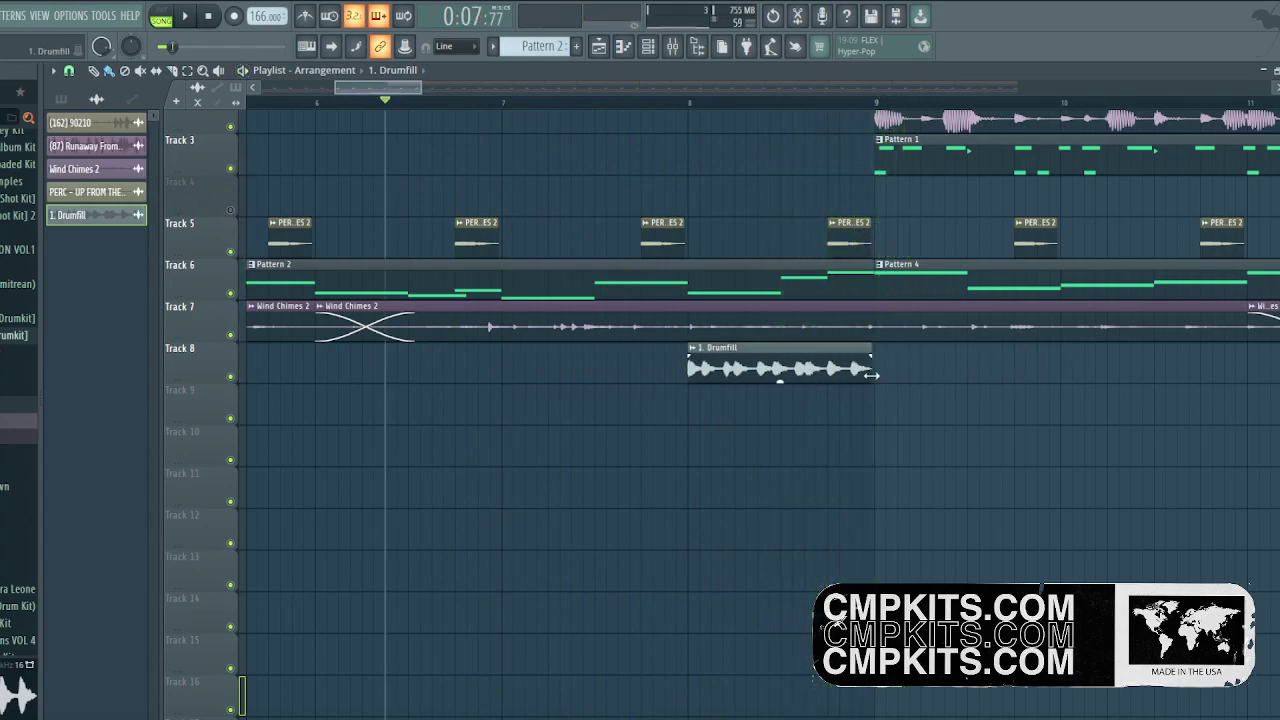
{"action": "key", "text": "space"}
{"action": "left_click", "coordinate": [700, 102]}
{"action": "left_click_drag", "start_coordinate": [770, 369], "coordinate": [584, 369]}
Try stretching the 1. Drumfill clip slightly past bar 9 while playing it back.
{"action": "key", "text": "space"}
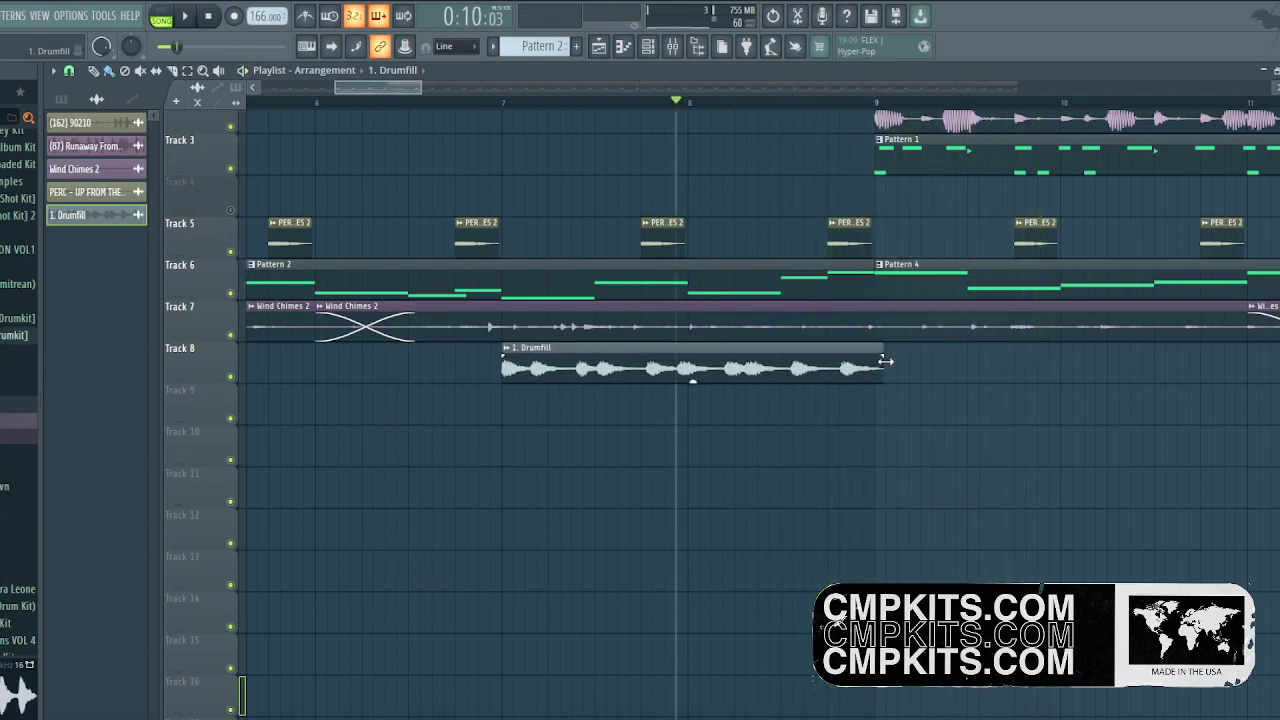
{"action": "key", "text": "space"}
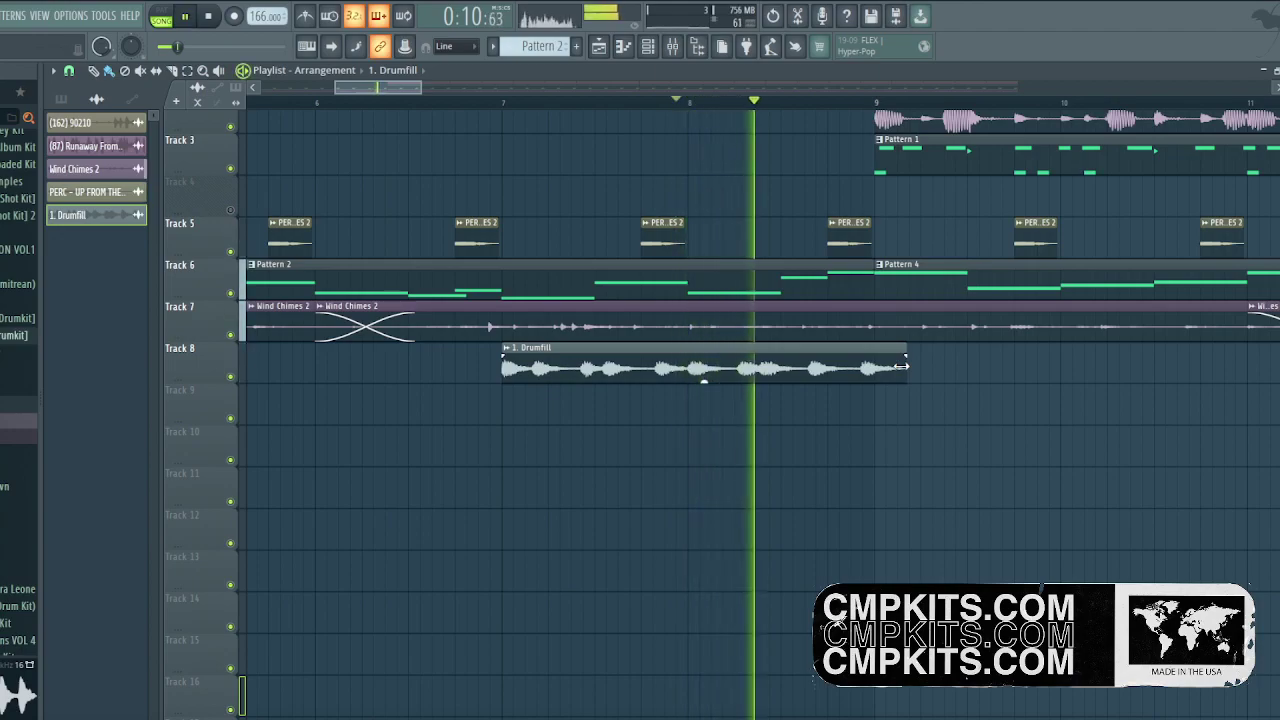
{"action": "key", "text": "space"}
{"action": "key", "text": "space"}
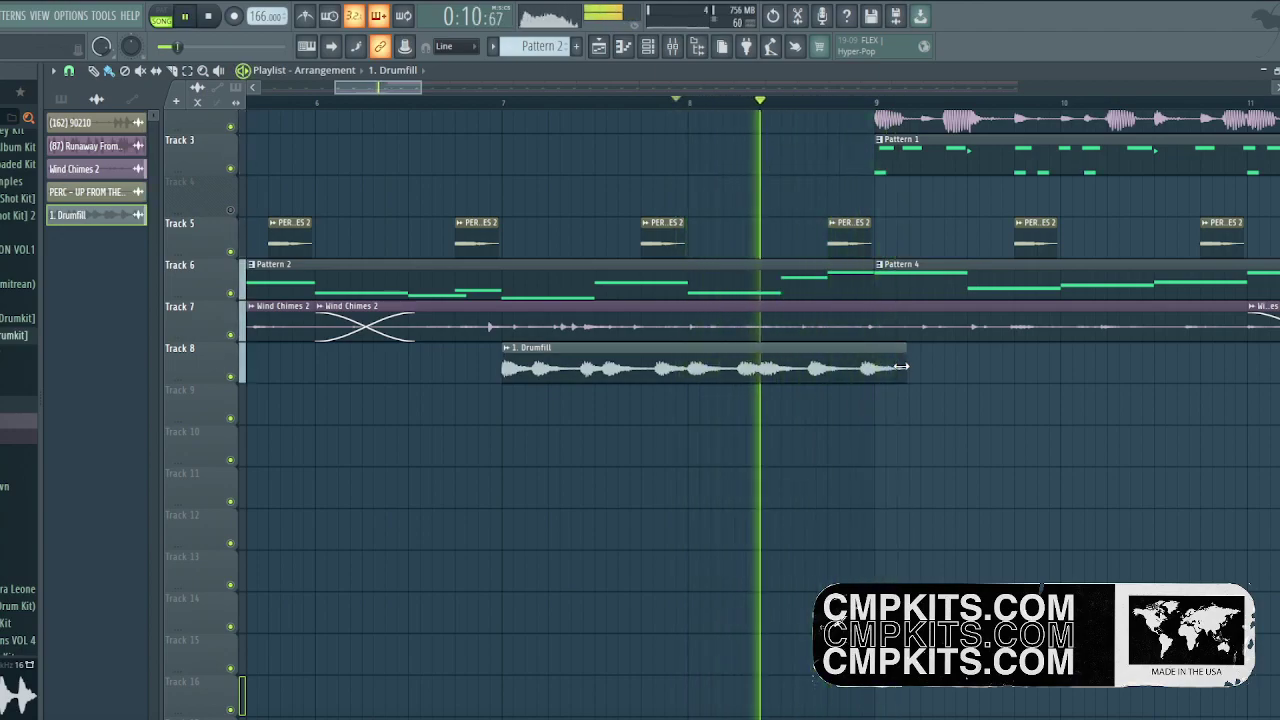
{"action": "left_click_drag", "start_coordinate": [904, 356], "coordinate": [875, 351]}
{"action": "key", "text": "space"}
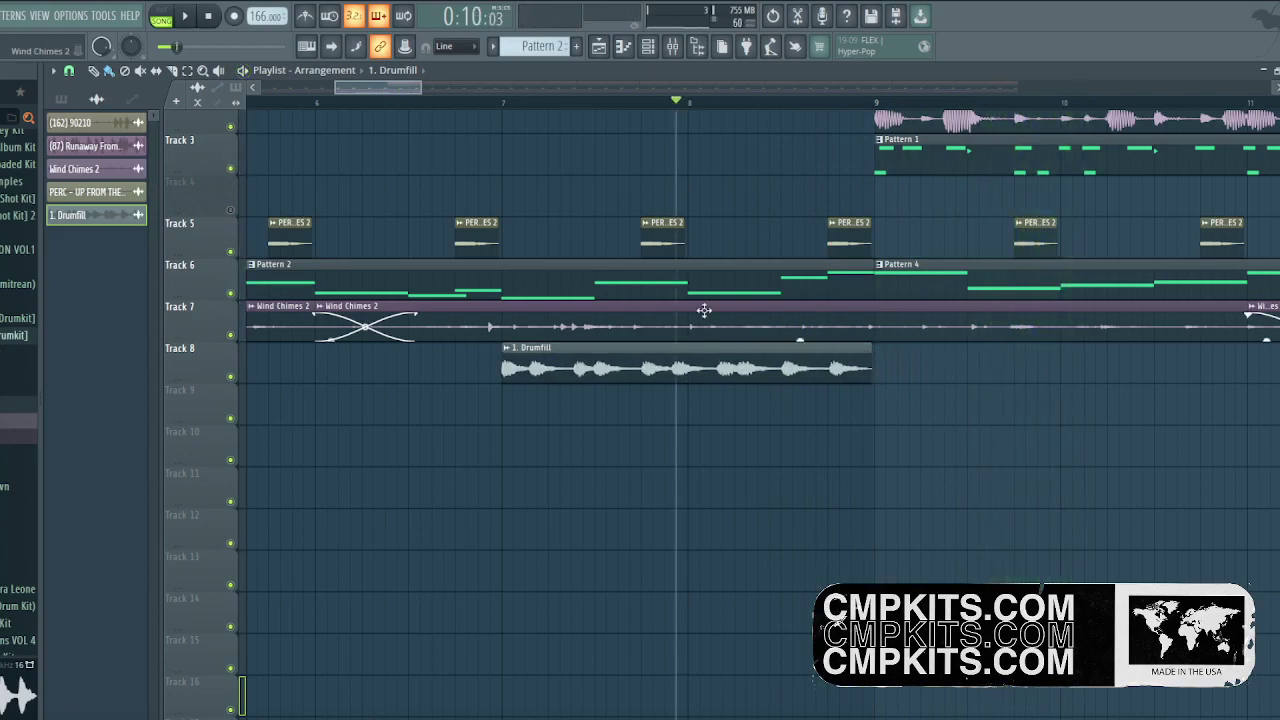
With snapping set to none, stretch the 1. Drumfill clip to end just short of bar 9 and play it back from before bar 7.
{"action": "left_click", "coordinate": [69, 71]}
{"action": "left_click", "coordinate": [88, 122]}
{"action": "scroll", "coordinate": [736, 110], "scroll_direction": "up", "scroll_amount": 5}
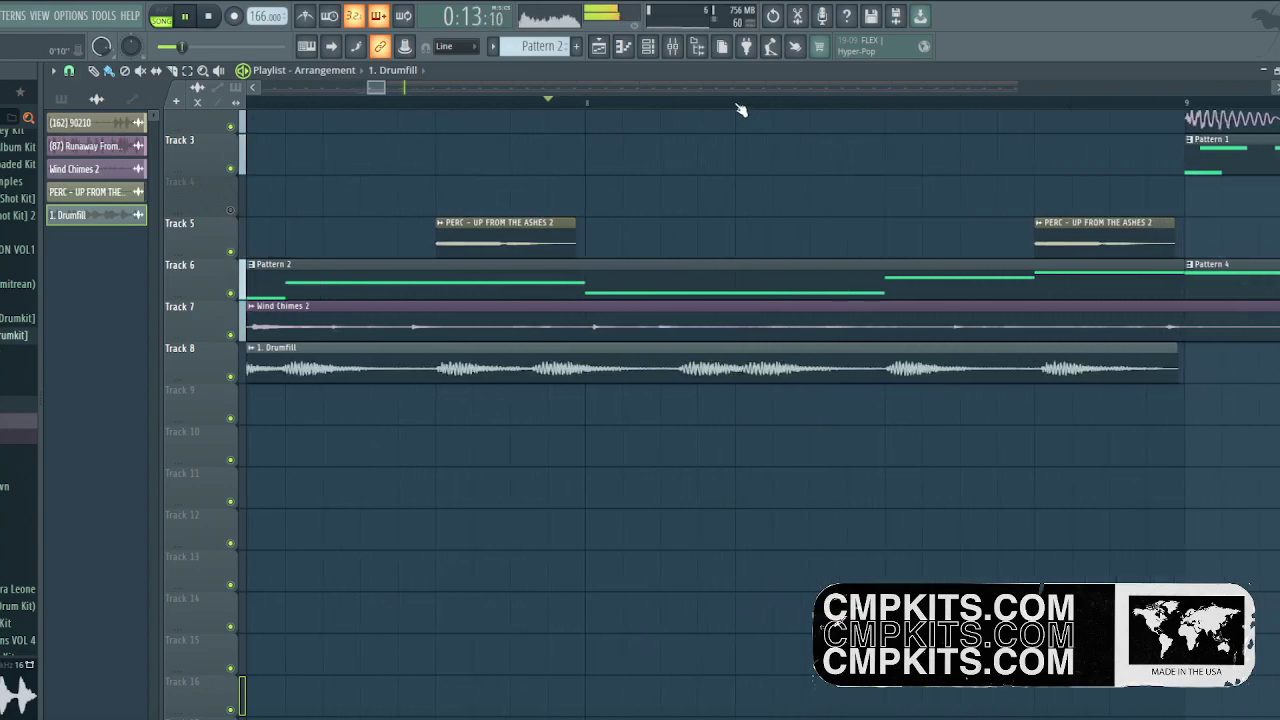
{"action": "scroll", "coordinate": [903, 105], "scroll_direction": "down", "scroll_amount": 3}
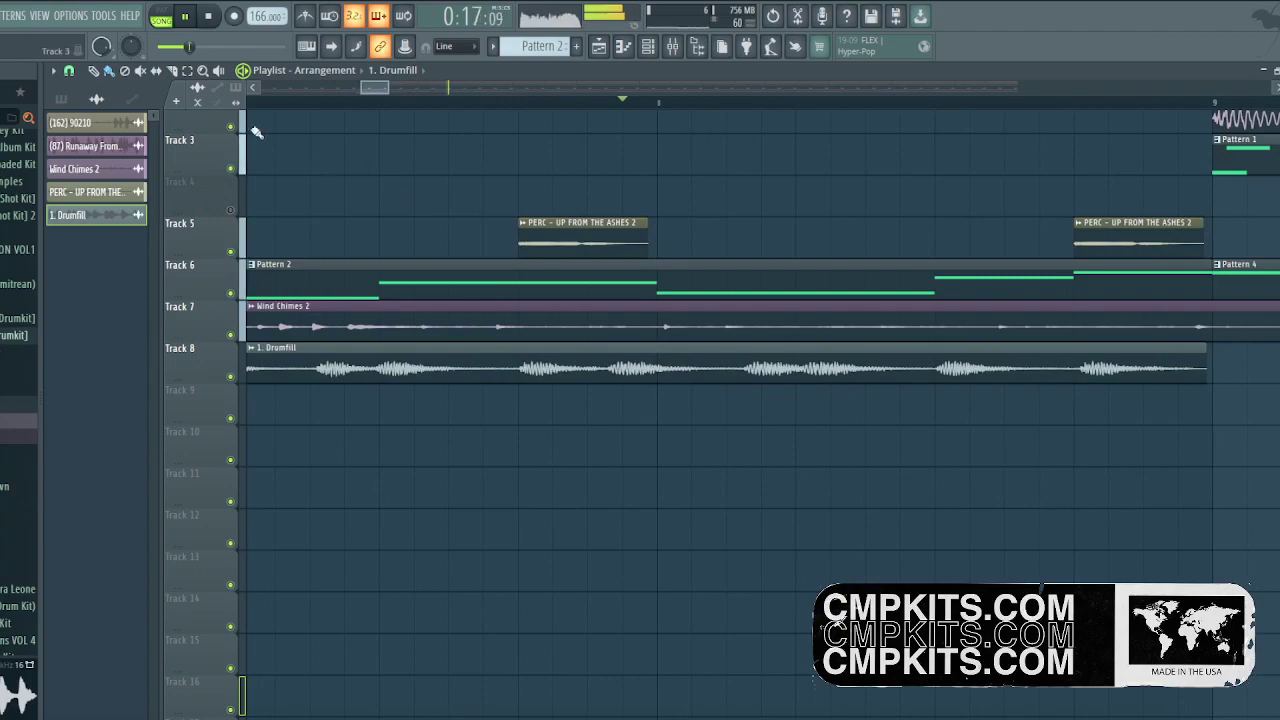
{"action": "left_click", "coordinate": [69, 71]}
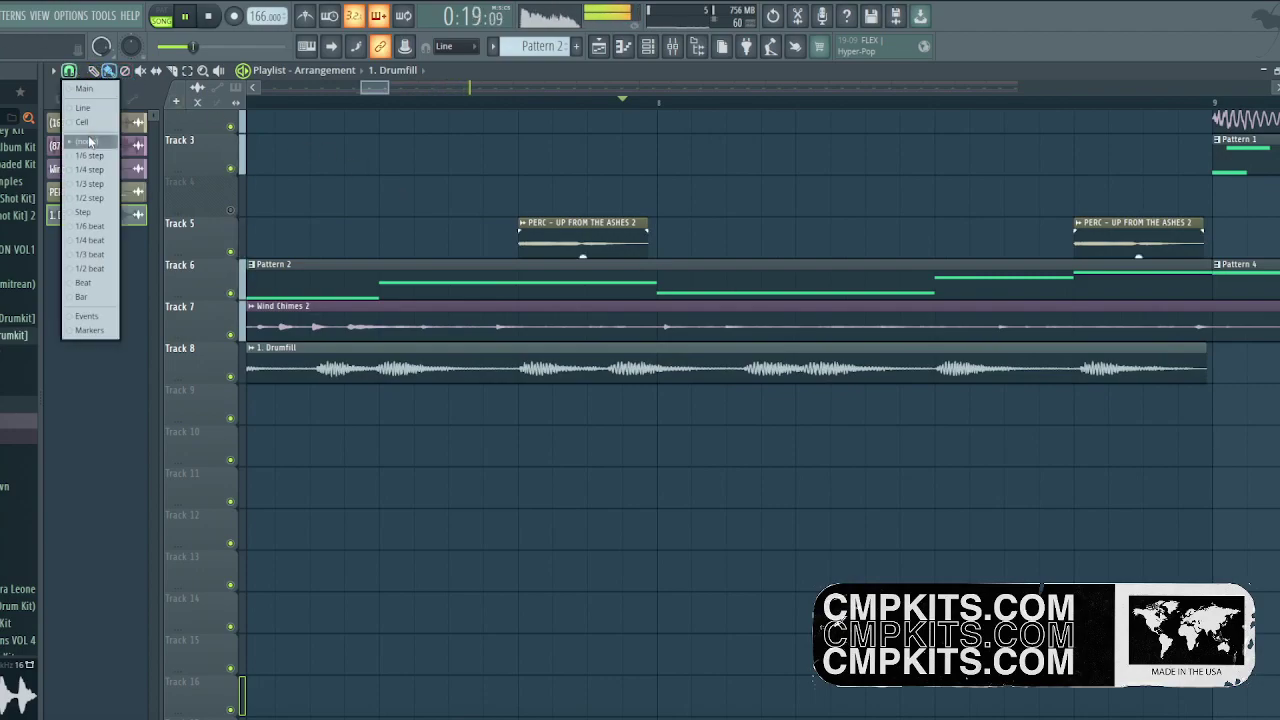
{"action": "left_click", "coordinate": [89, 142]}
{"action": "left_click_drag", "start_coordinate": [1206, 351], "coordinate": [1198, 350]}
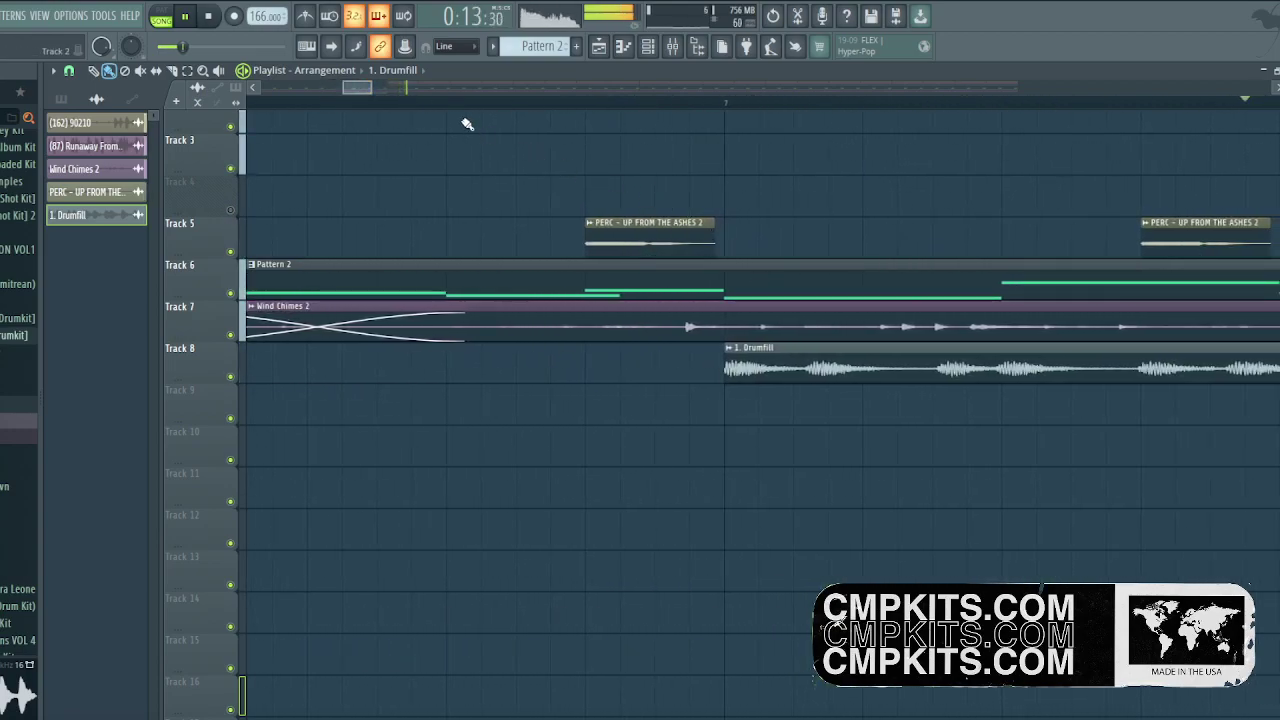
{"action": "left_click", "coordinate": [466, 100]}
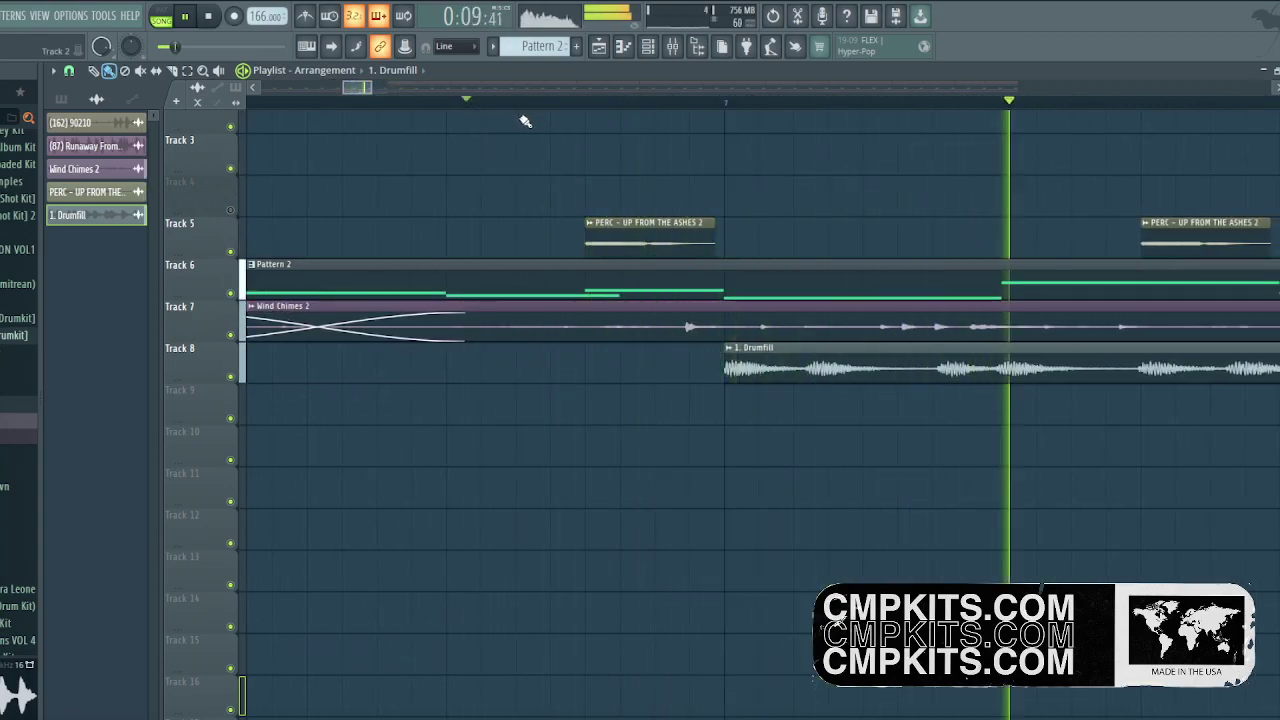
Try placing a copy of the 1. Drumfill clip on Track 8 around bar 23 with snapping off, and remove it.
{"action": "scroll", "coordinate": [850, 114], "scroll_direction": "down", "scroll_amount": 6}
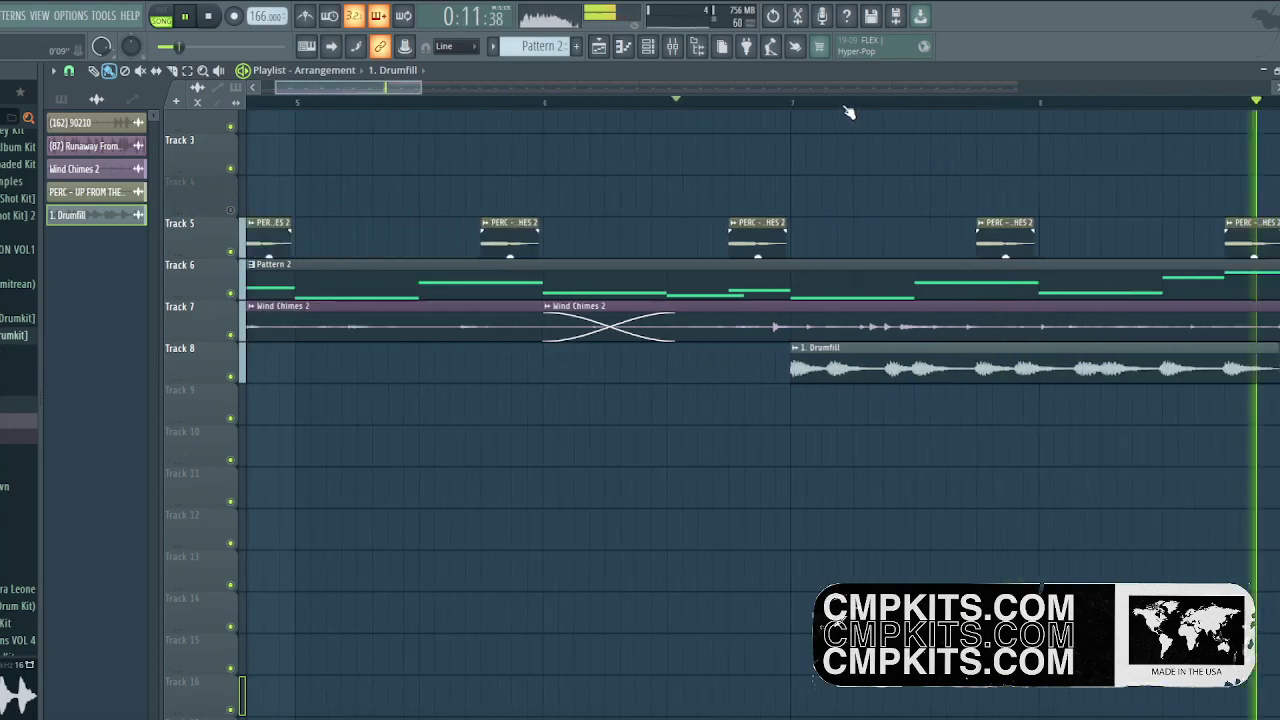
{"action": "scroll", "coordinate": [845, 112], "scroll_direction": "down", "scroll_amount": 4}
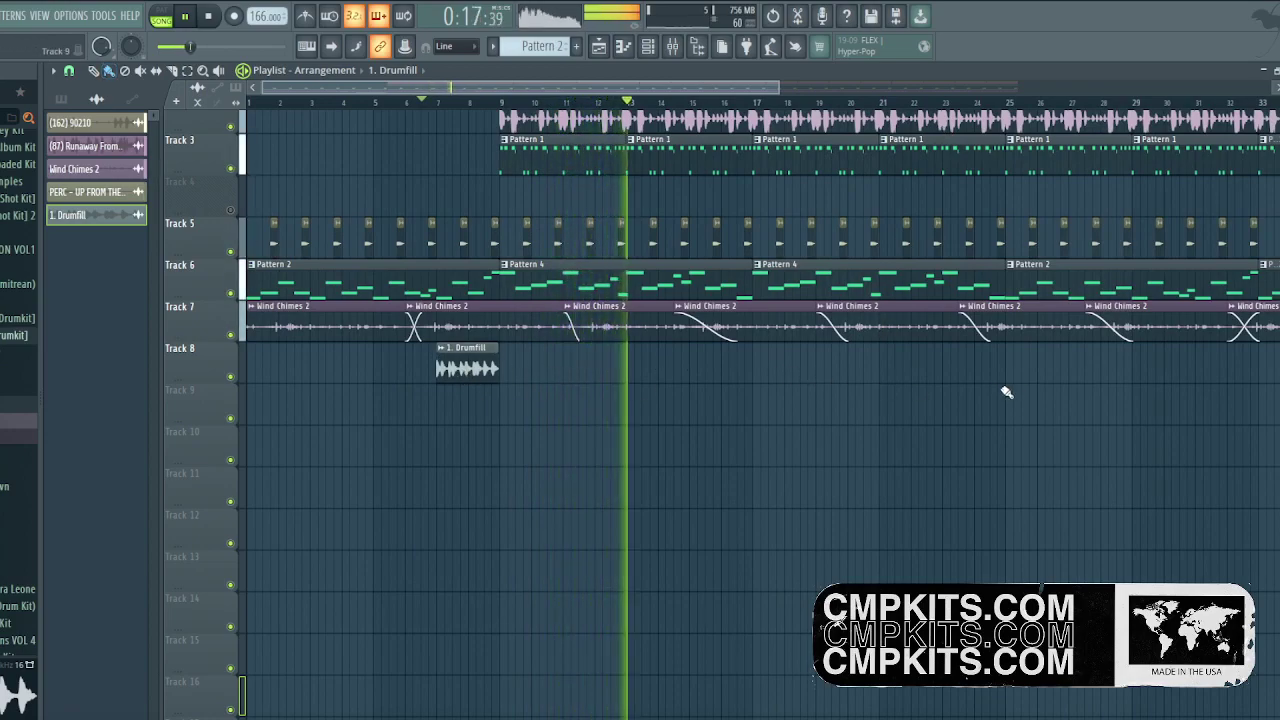
{"action": "left_click", "coordinate": [946, 376]}
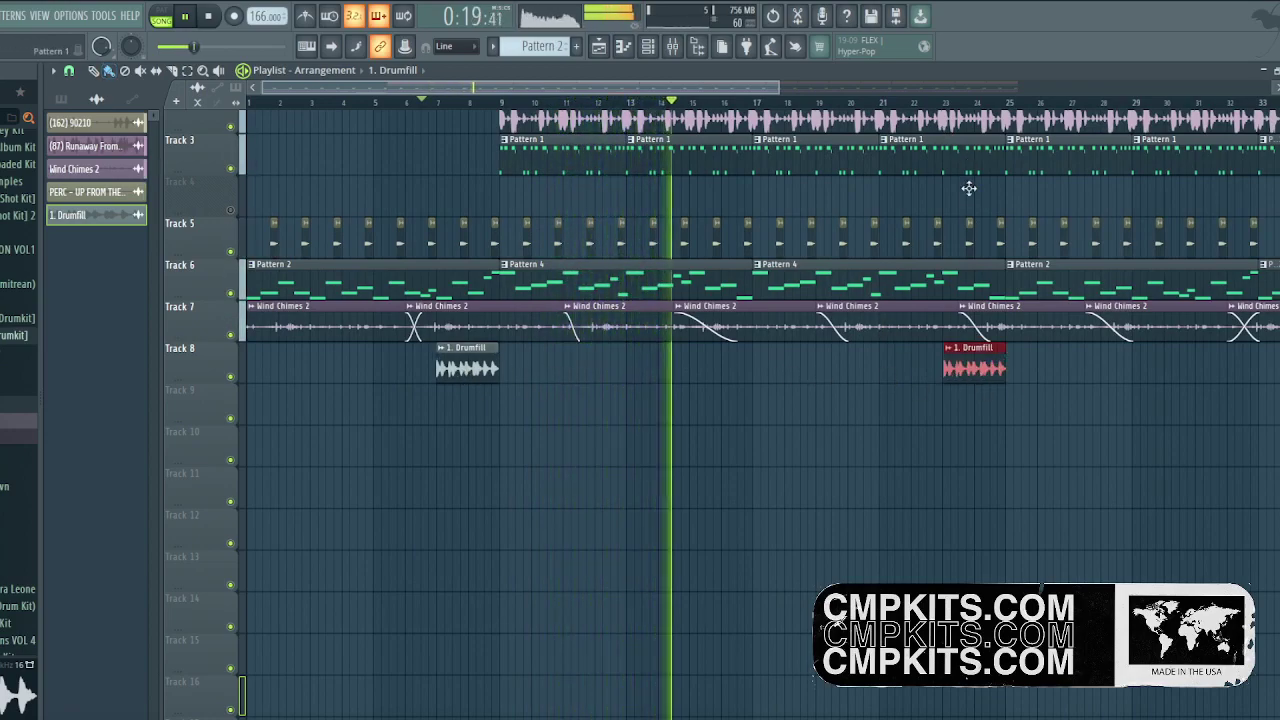
{"action": "right_click", "coordinate": [968, 366]}
Set the playlist snap to Cell and place copies of the 1. Drumfill clip on Track 8 at bars 23, 39 and 47.
{"action": "left_click", "coordinate": [53, 70]}
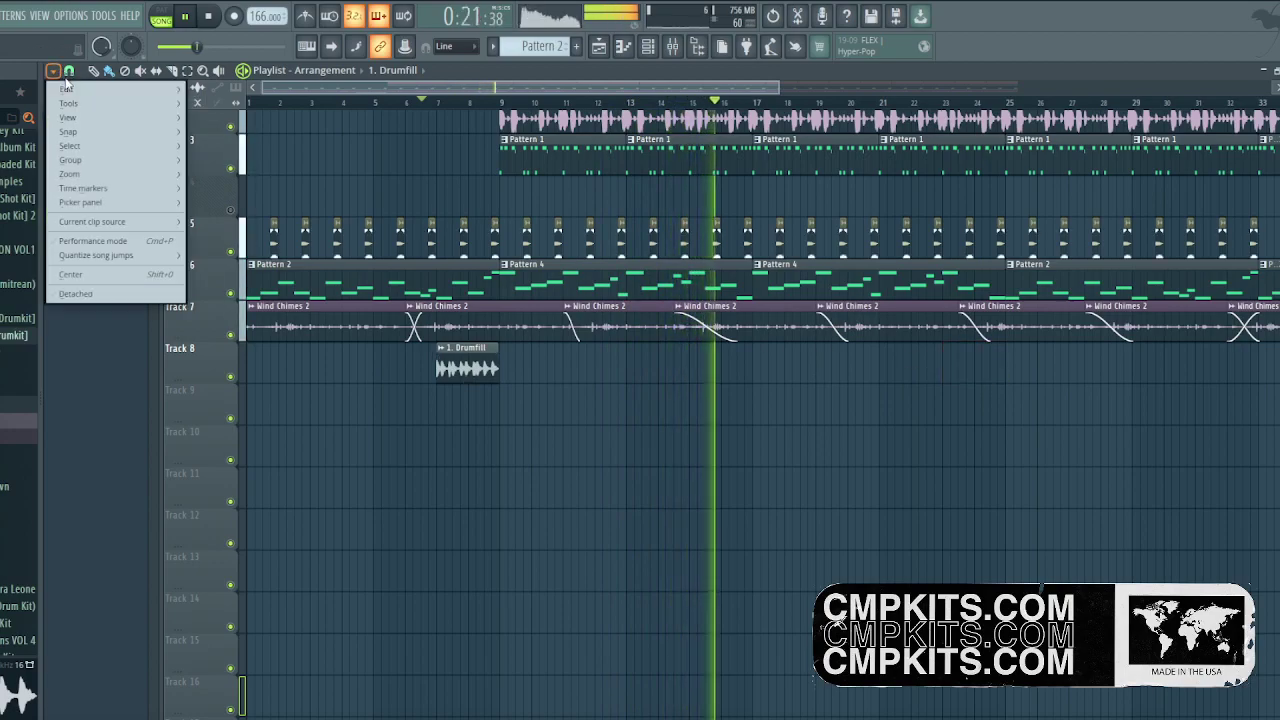
{"action": "left_click", "coordinate": [69, 71]}
{"action": "left_click", "coordinate": [86, 122]}
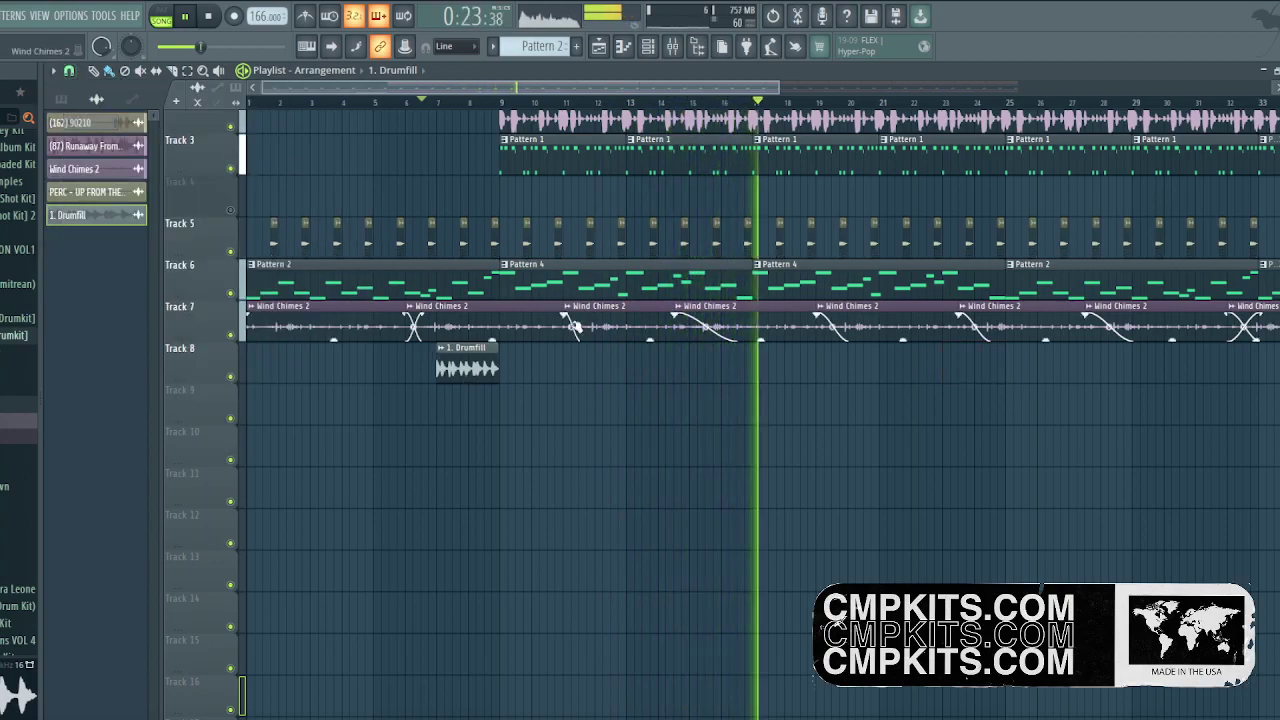
{"action": "left_click", "coordinate": [818, 378]}
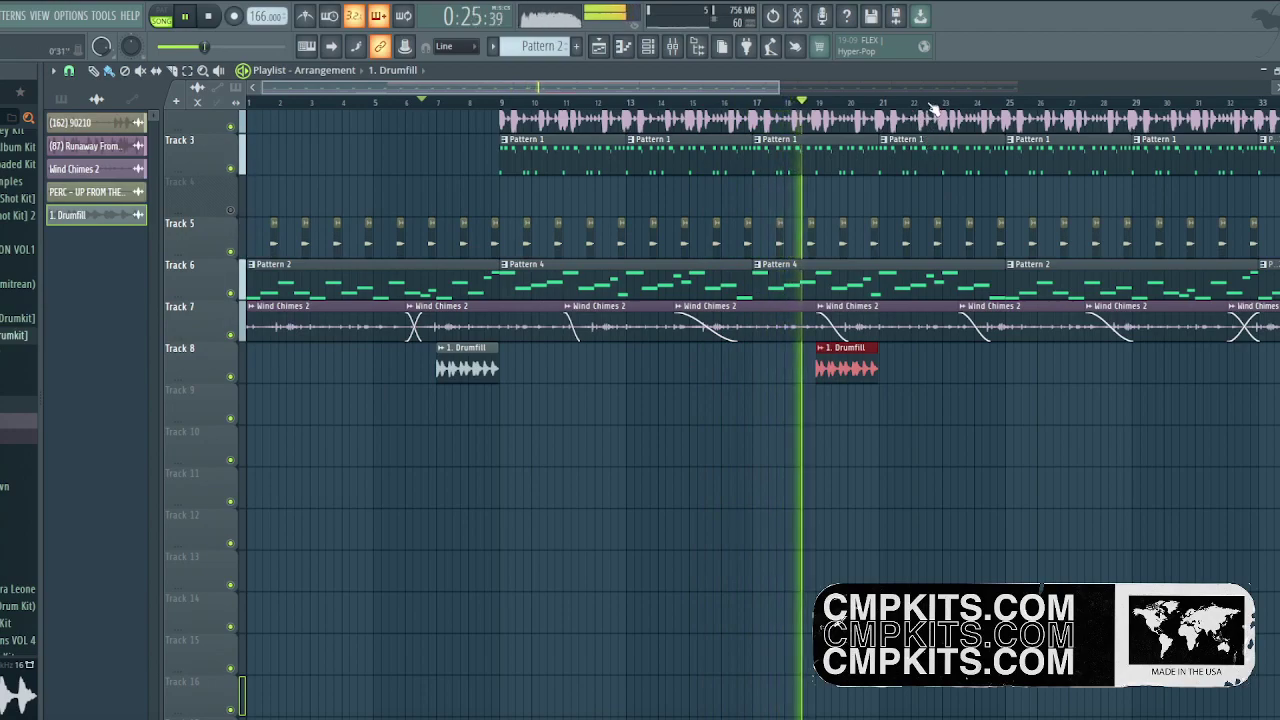
{"action": "scroll", "coordinate": [930, 105], "scroll_direction": "down", "scroll_amount": 2}
{"action": "left_click_drag", "start_coordinate": [647, 368], "coordinate": [703, 372]}
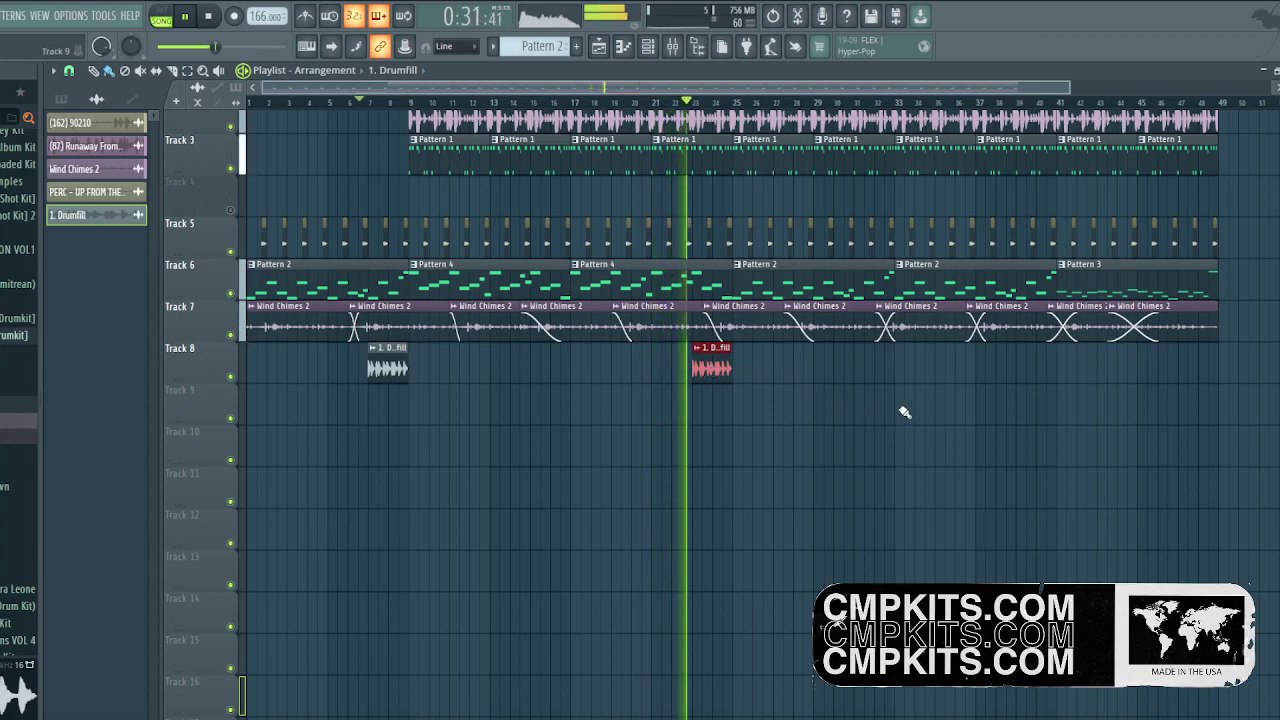
{"action": "left_click", "coordinate": [1025, 375]}
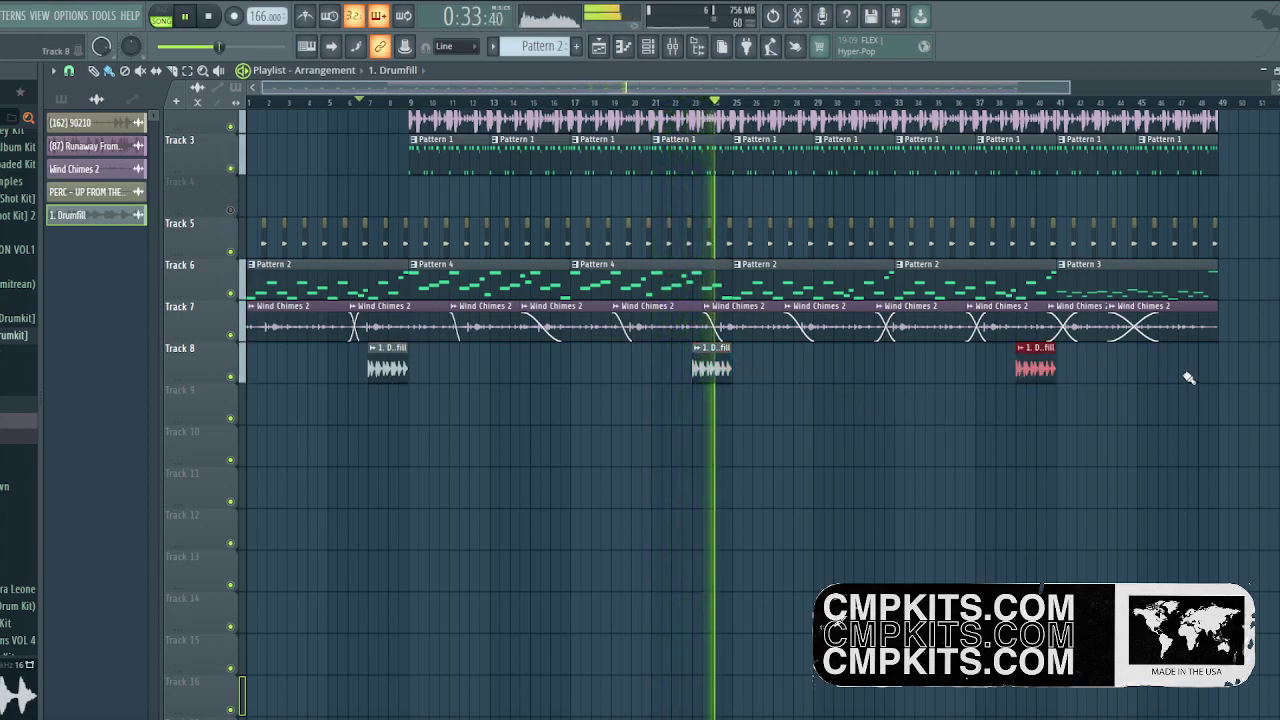
{"action": "left_click", "coordinate": [1190, 377]}
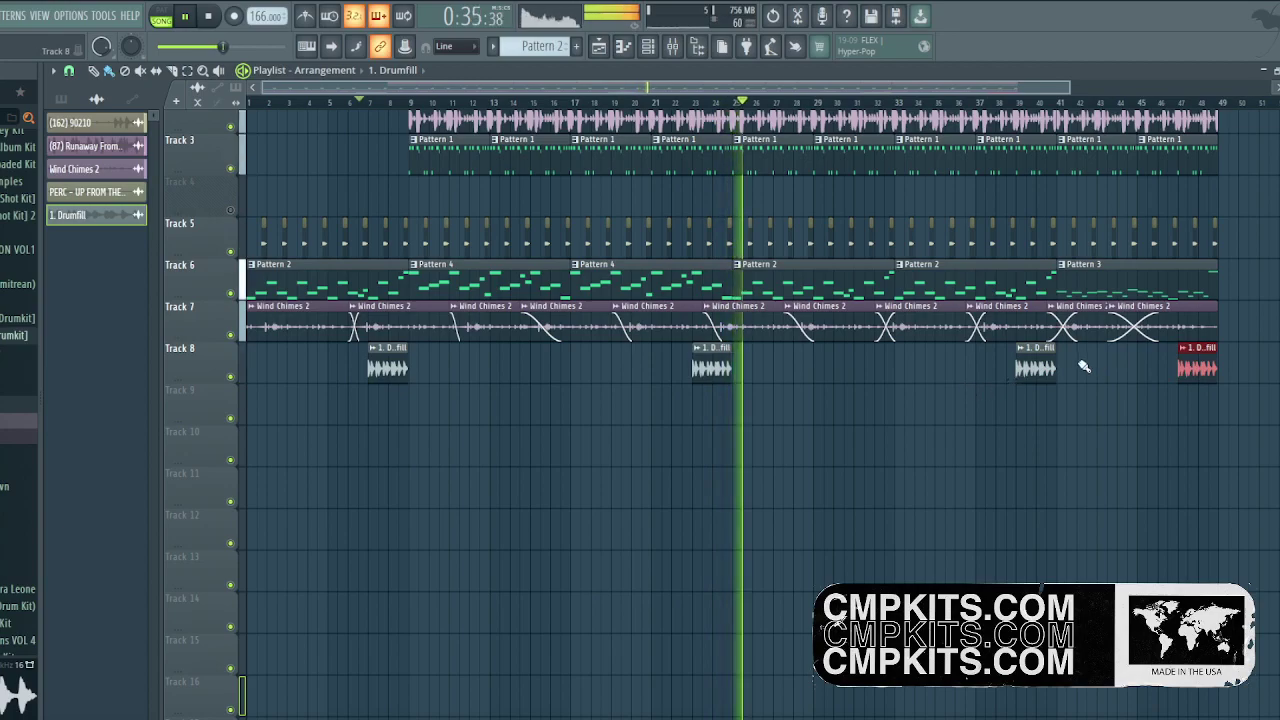
Route the 1. Drumfill audio clip to mixer track 5 and load Gross Beat into effect slot 4.
{"action": "double_click", "coordinate": [1043, 367]}
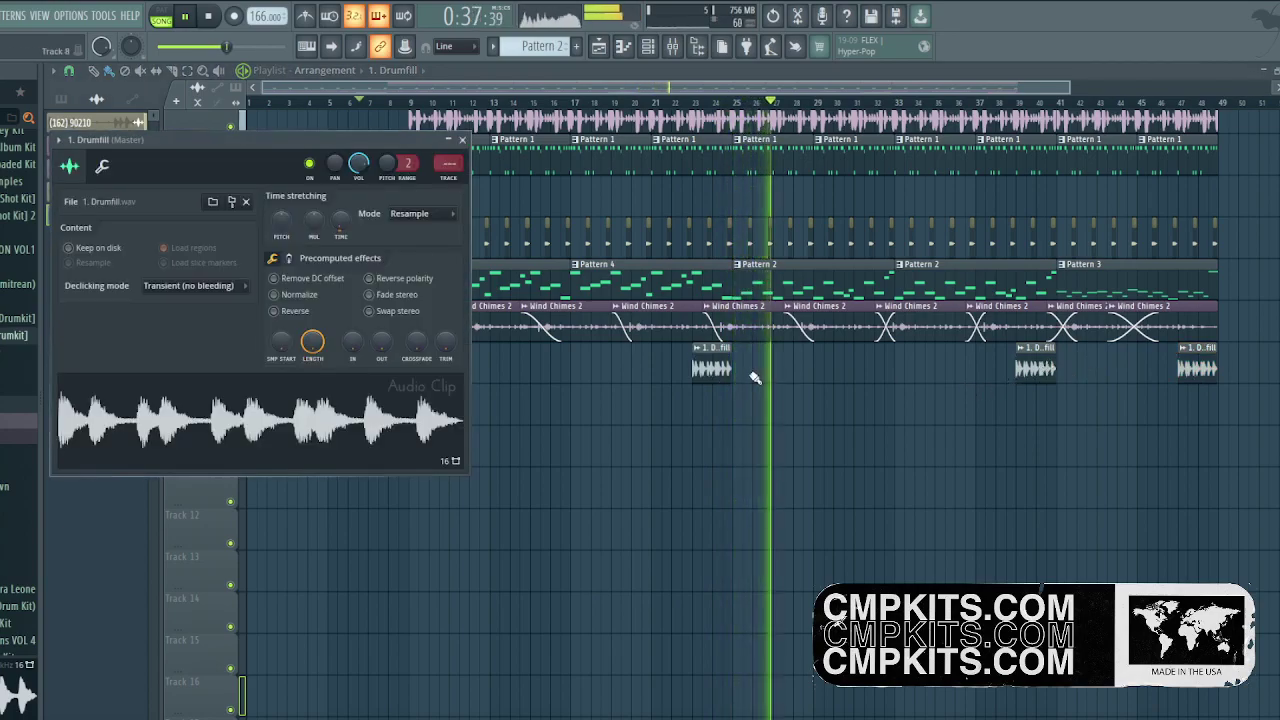
{"action": "key", "text": "ctrl+l"}
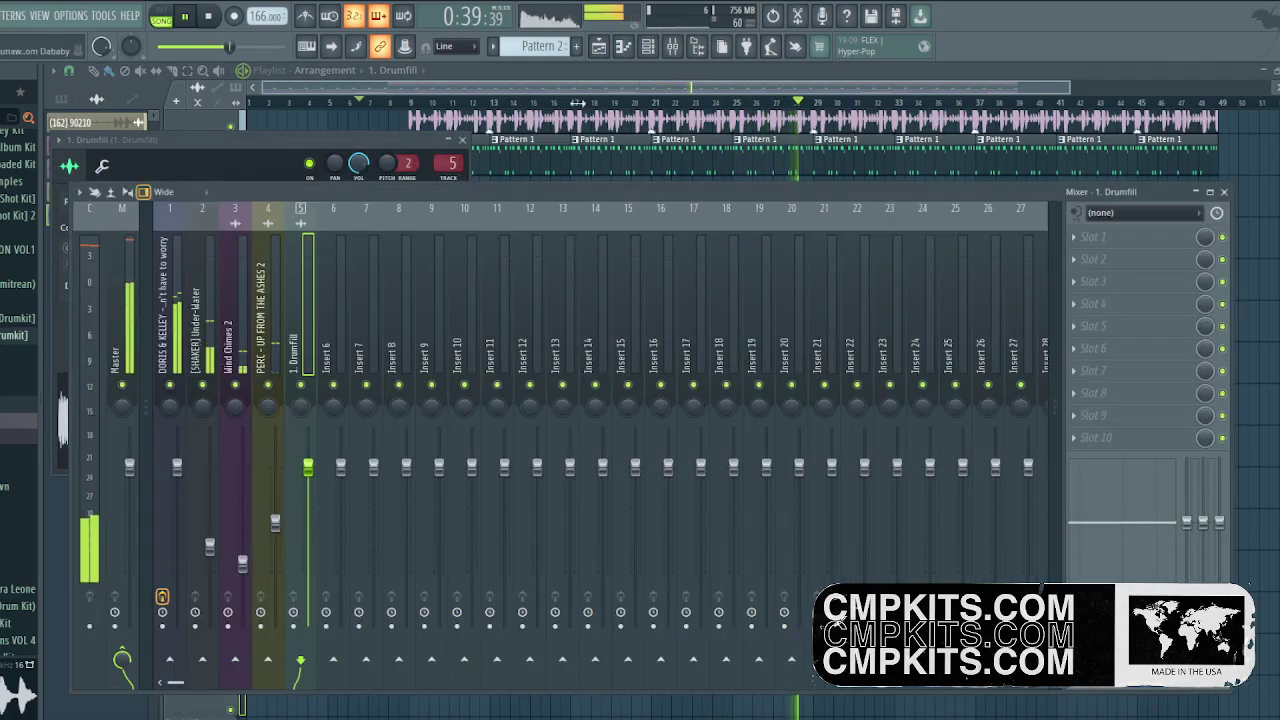
{"action": "left_click", "coordinate": [1099, 304]}
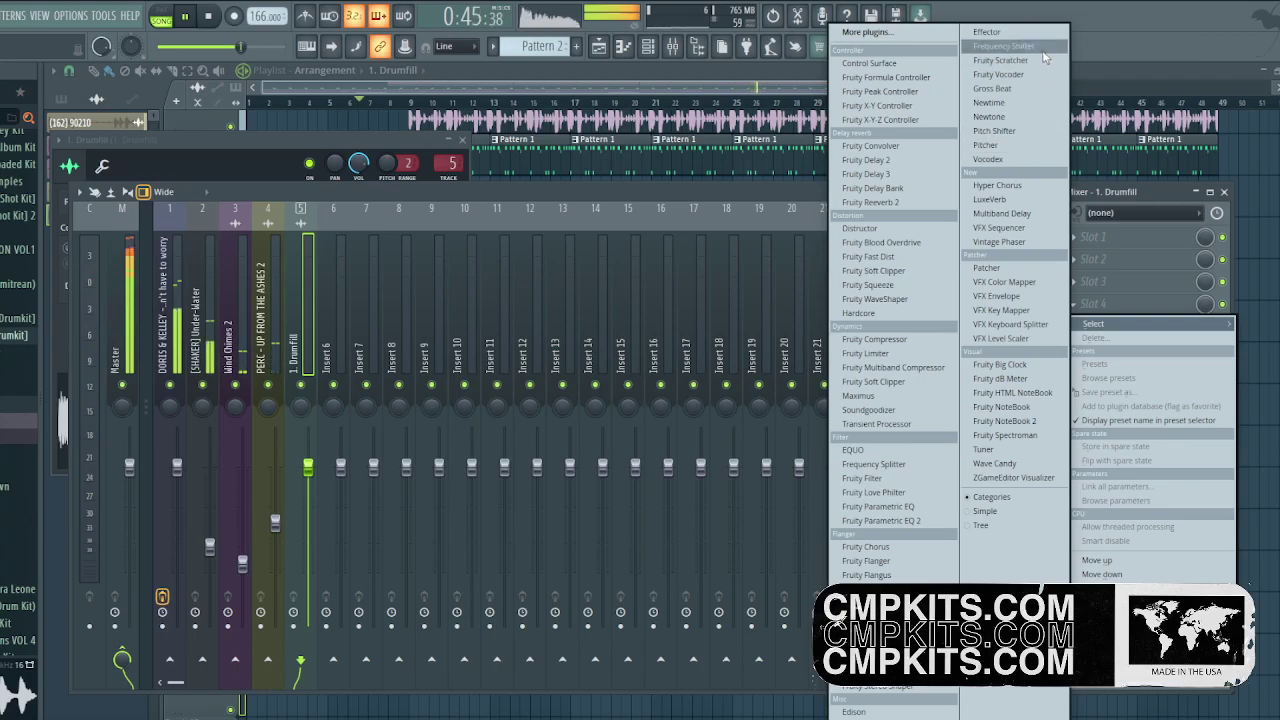
{"action": "left_click", "coordinate": [1024, 93]}
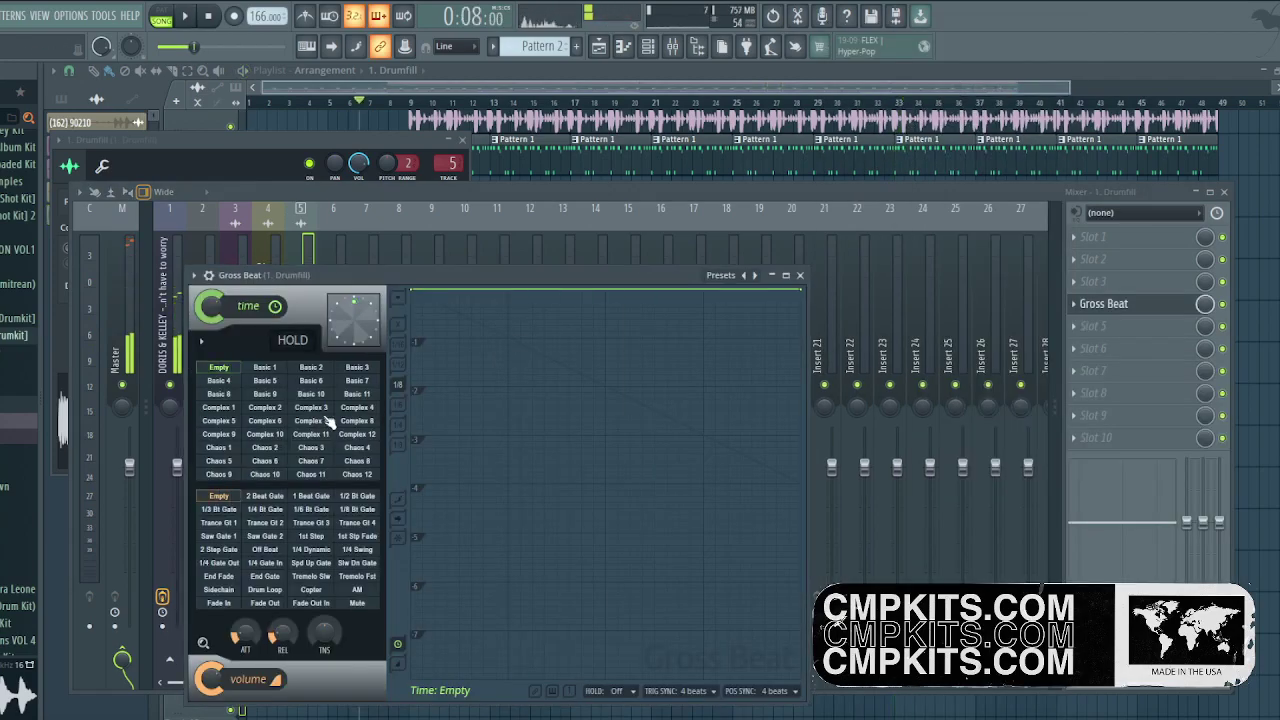
Apply the Basic 9 time preset in Gross Beat, reduce its slot mix level, and play the drum fill from bar 7.
{"action": "key", "text": "space"}
{"action": "left_click", "coordinate": [282, 395]}
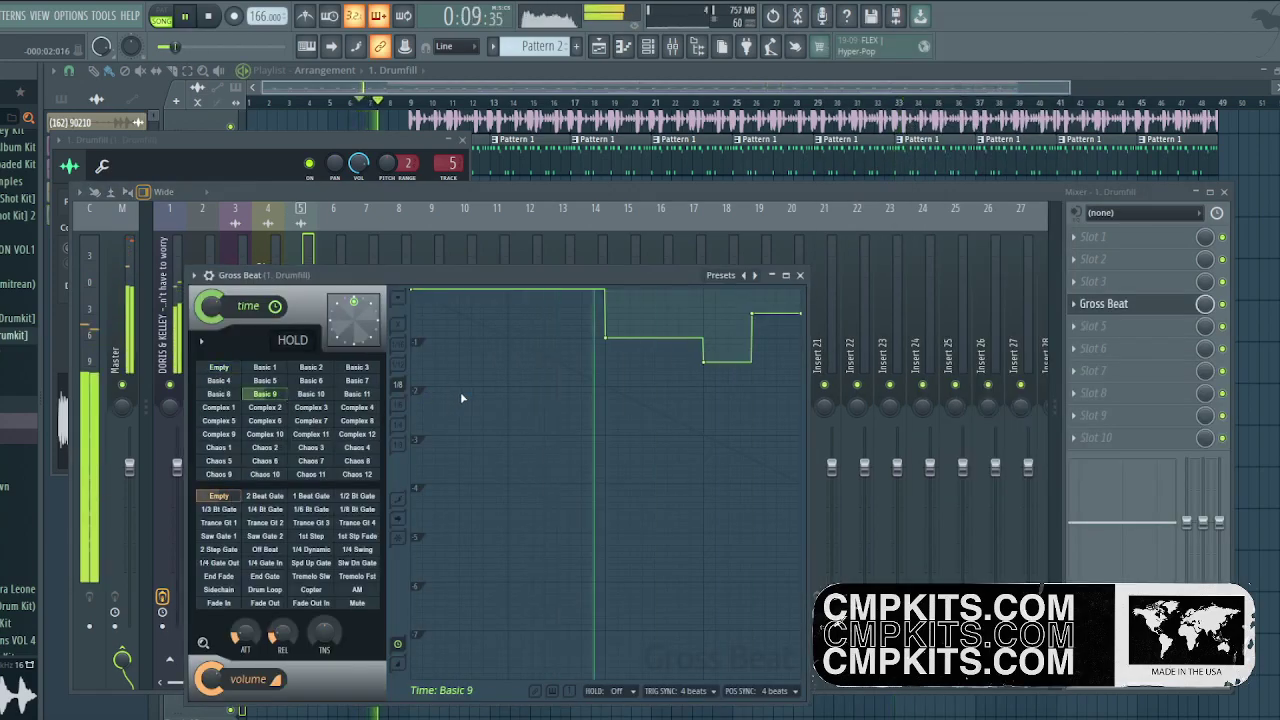
{"action": "left_click_drag", "start_coordinate": [1207, 305], "coordinate": [1207, 325]}
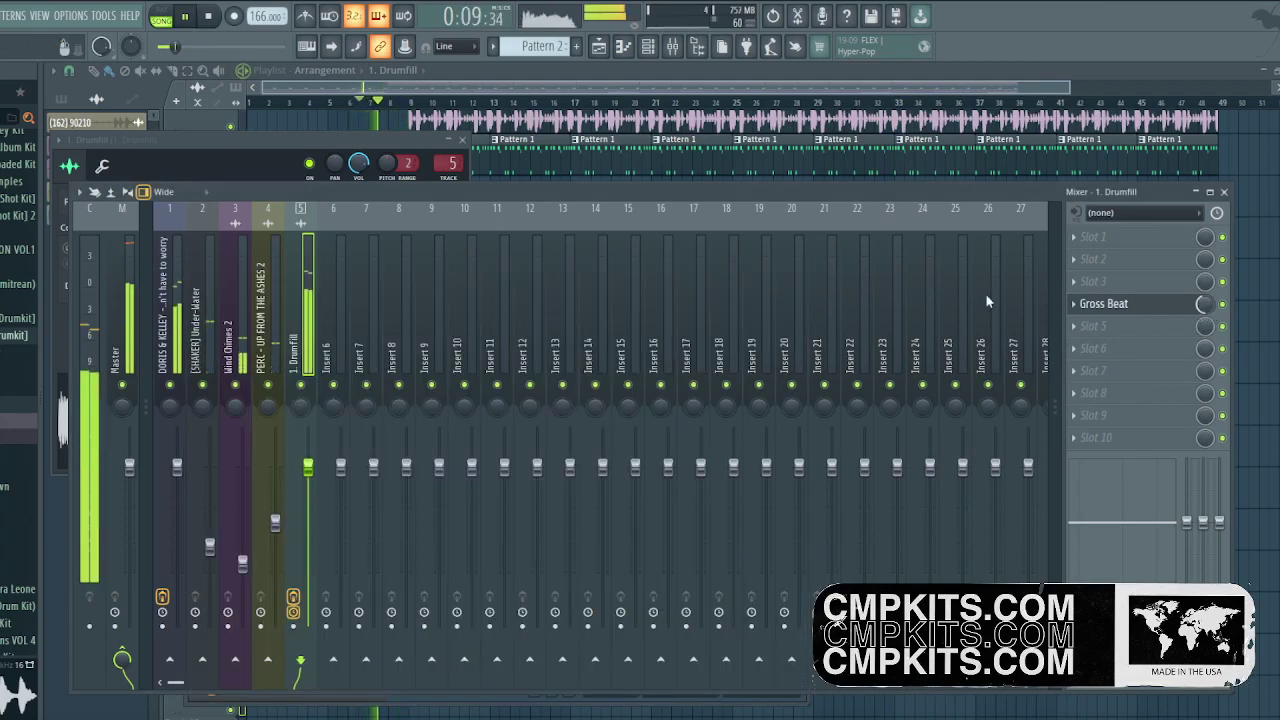
{"action": "left_click", "coordinate": [374, 104]}
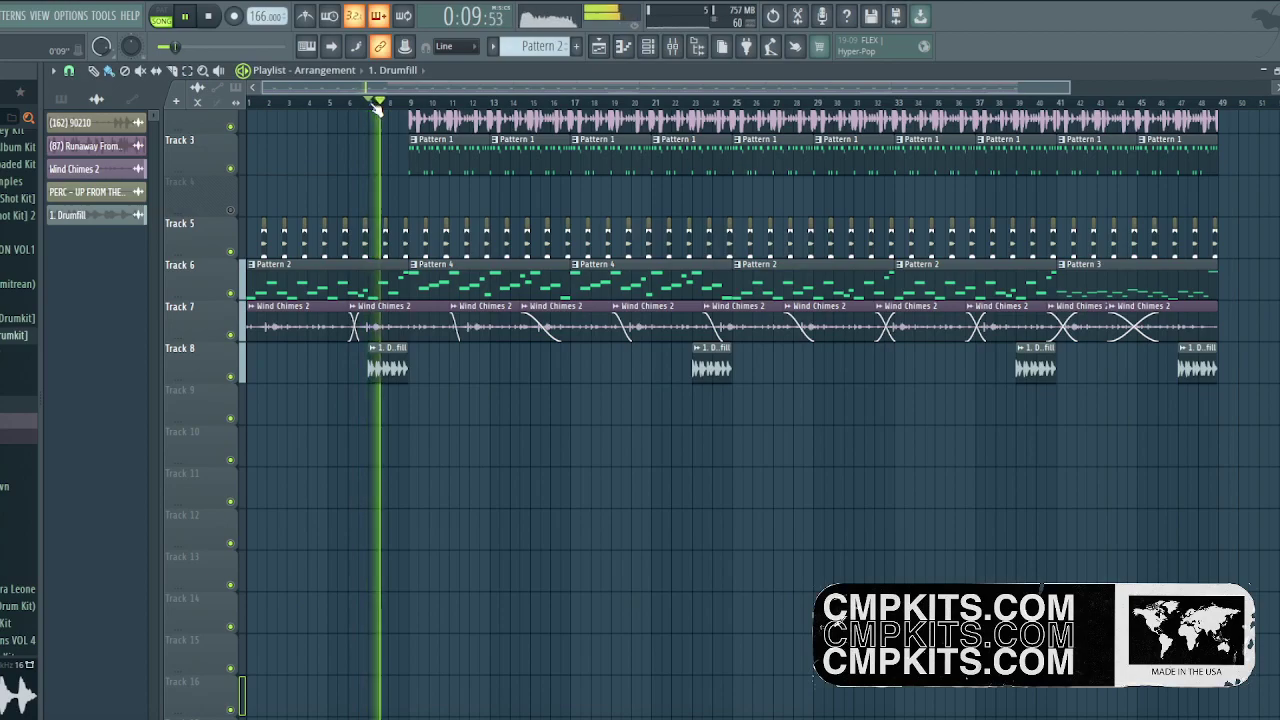
{"action": "left_click", "coordinate": [676, 50]}
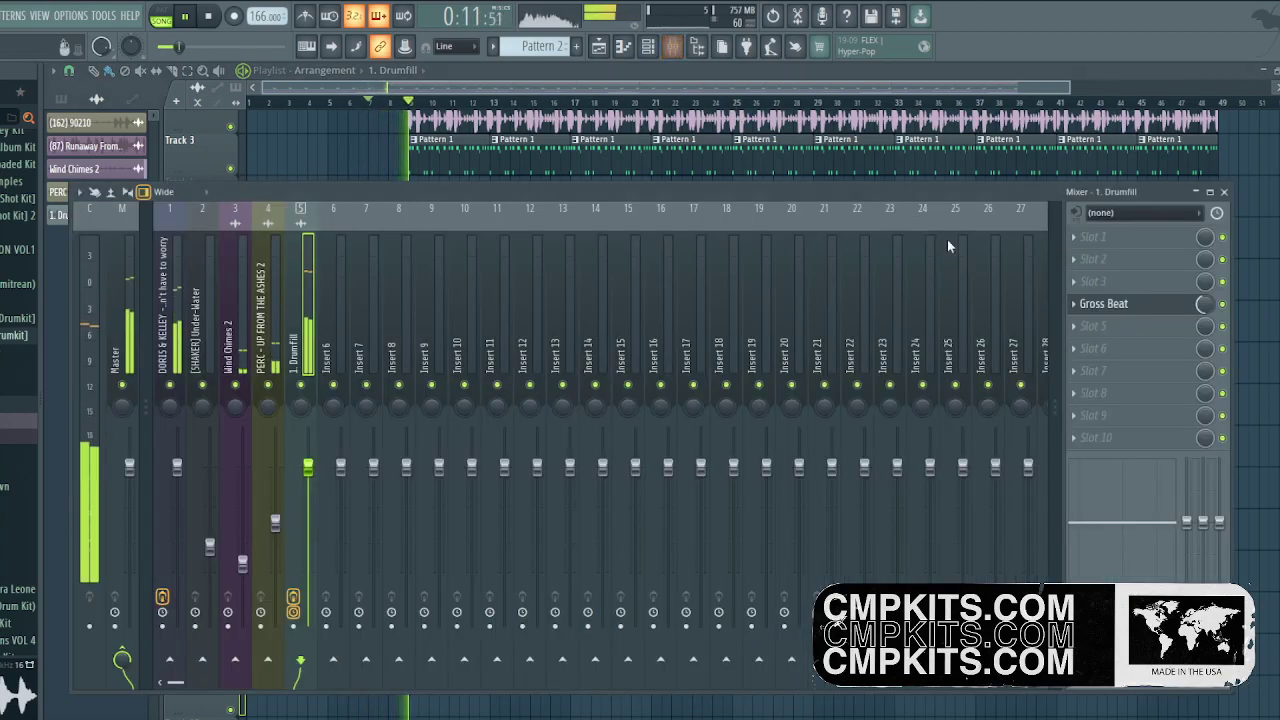
{"action": "left_click", "coordinate": [1137, 281]}
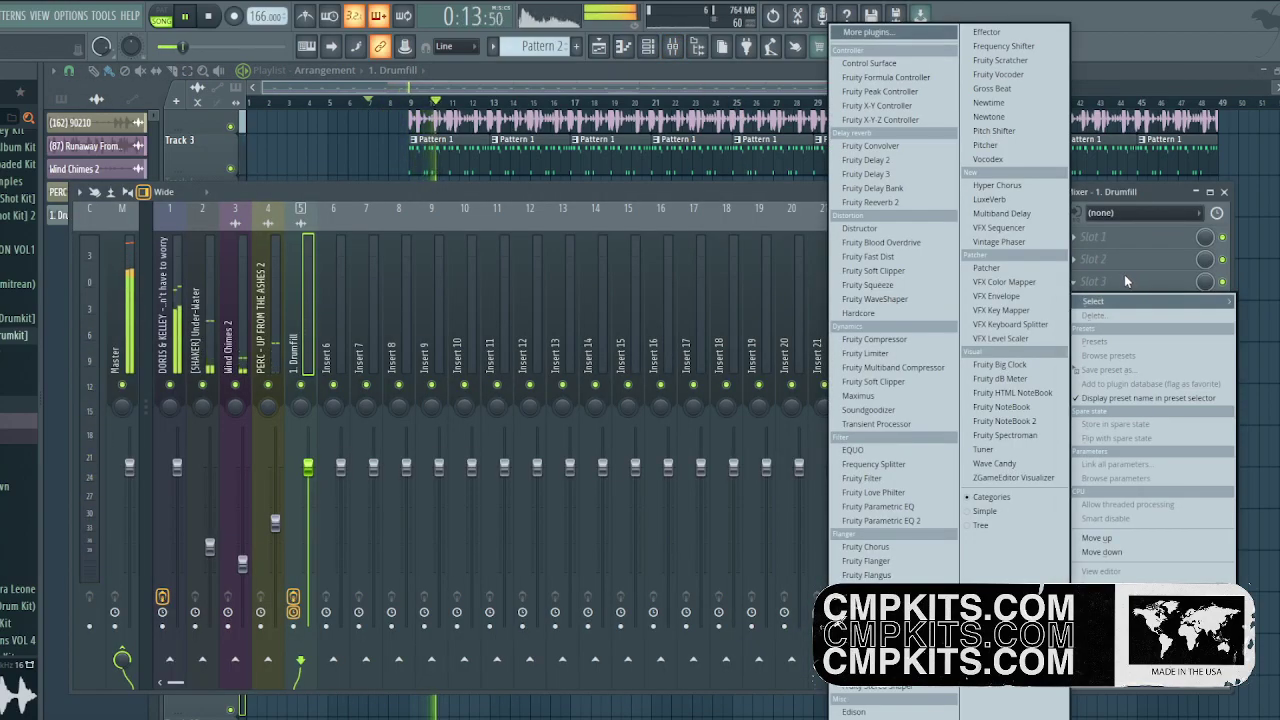
{"action": "left_click", "coordinate": [754, 72]}
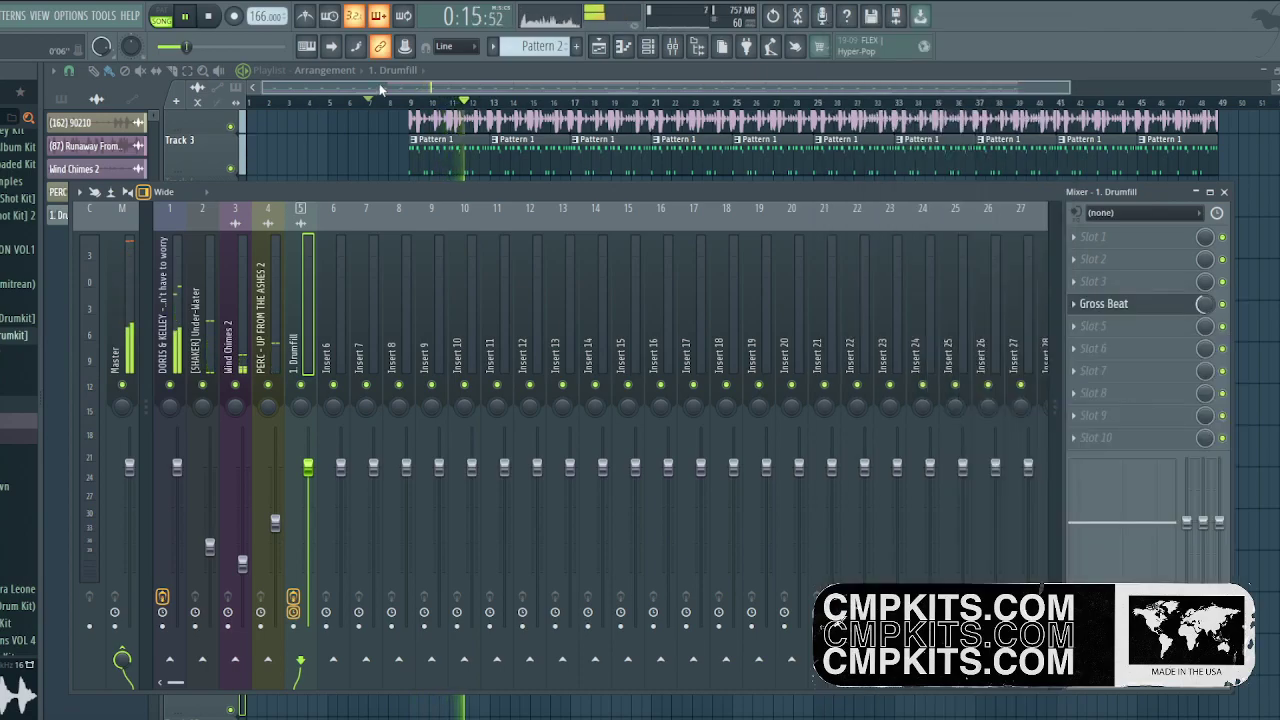
Try shifting the first 1. Drumfill clip slightly past bar 7 and trimming it at bar 9, play it, and undo the change.
{"action": "left_click", "coordinate": [380, 90]}
{"action": "scroll", "coordinate": [385, 92], "scroll_direction": "up", "scroll_amount": 5}
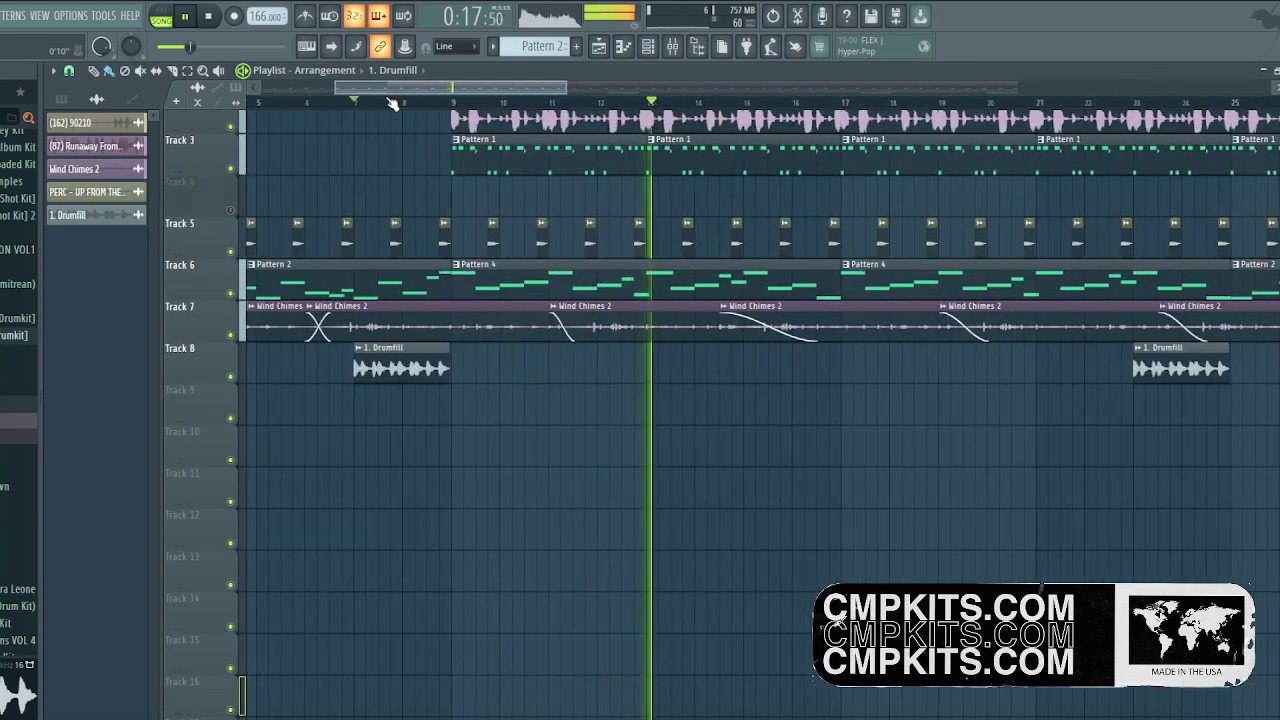
{"action": "left_click_drag", "start_coordinate": [440, 370], "coordinate": [457, 370]}
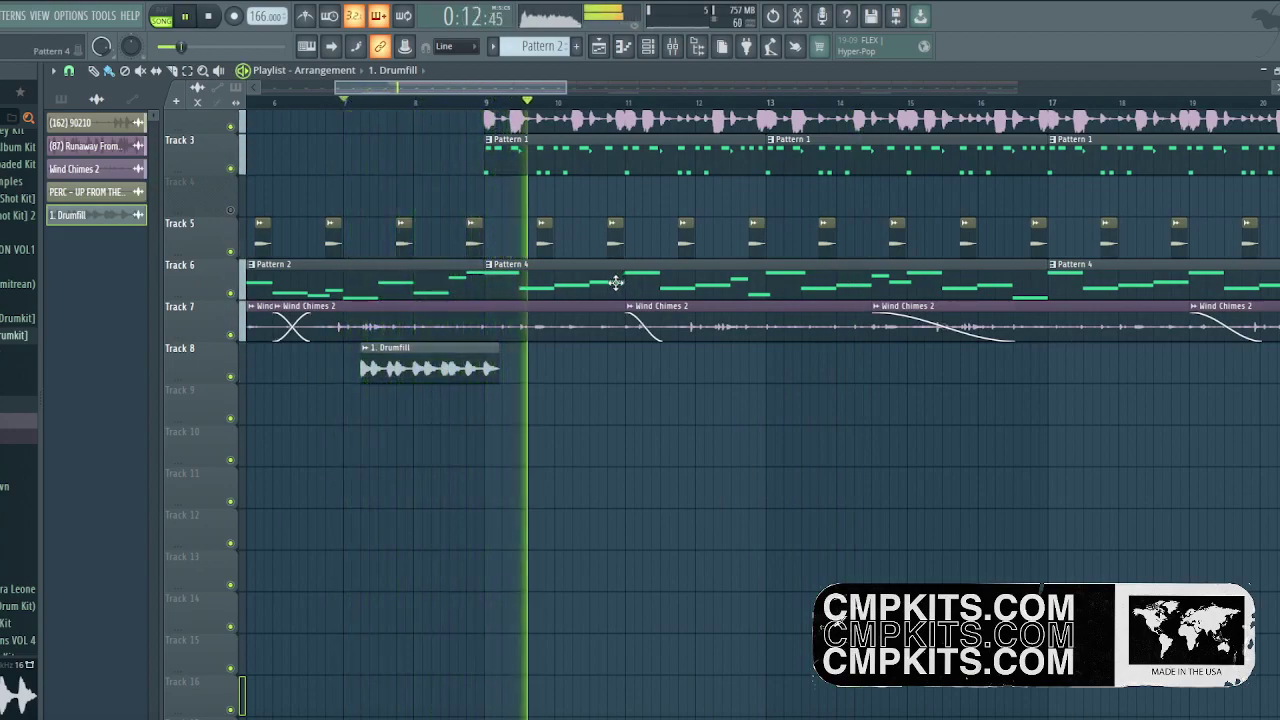
{"action": "left_click_drag", "start_coordinate": [495, 366], "coordinate": [483, 366]}
{"action": "left_click", "coordinate": [345, 101]}
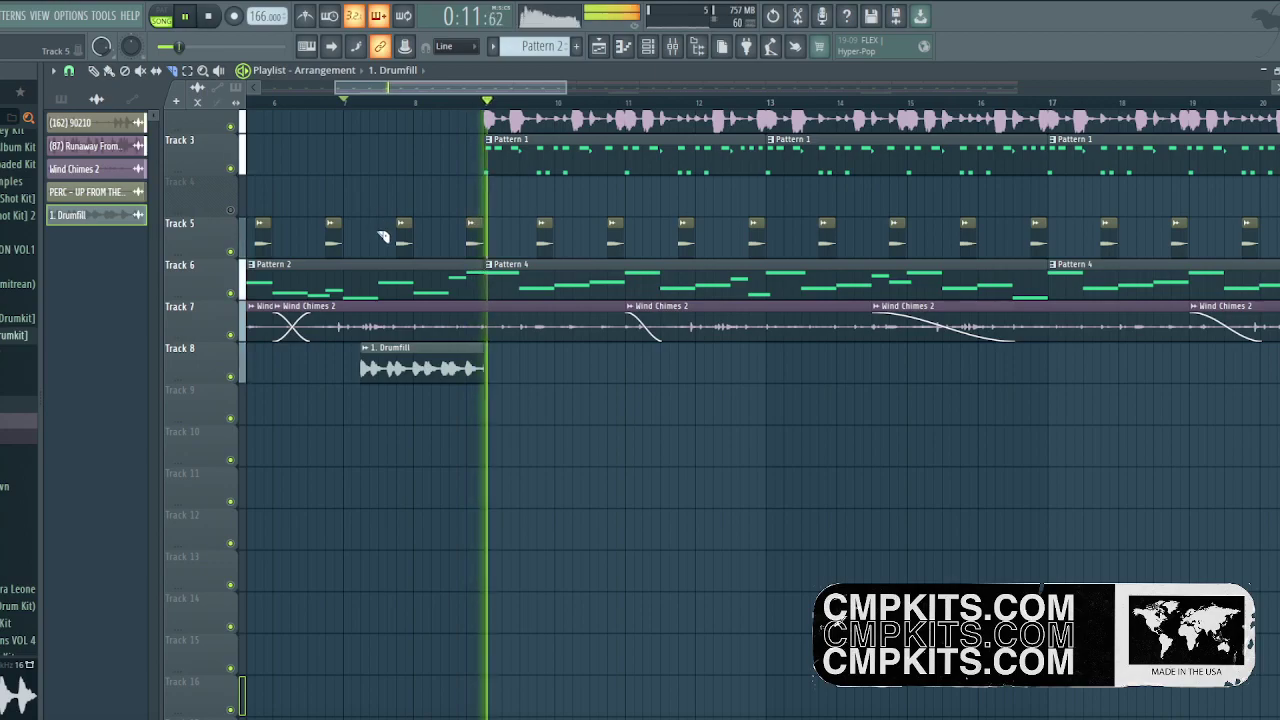
{"action": "key", "text": "ctrl+z"}
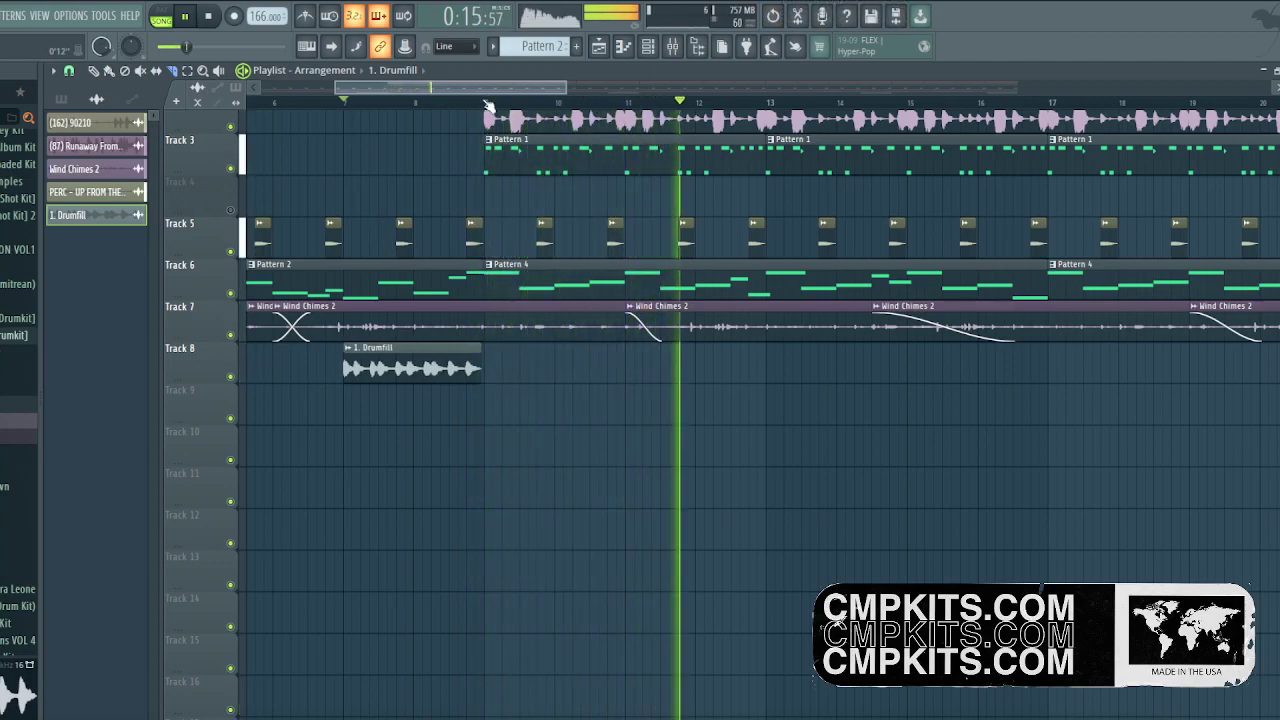
Find Fill 08 (Barry White - Just A Little More, Baby (Instrumental)) in the Fills sample folder and place it on Track 9 at bar 8.
{"action": "scroll", "coordinate": [490, 103], "scroll_direction": "down", "scroll_amount": 4}
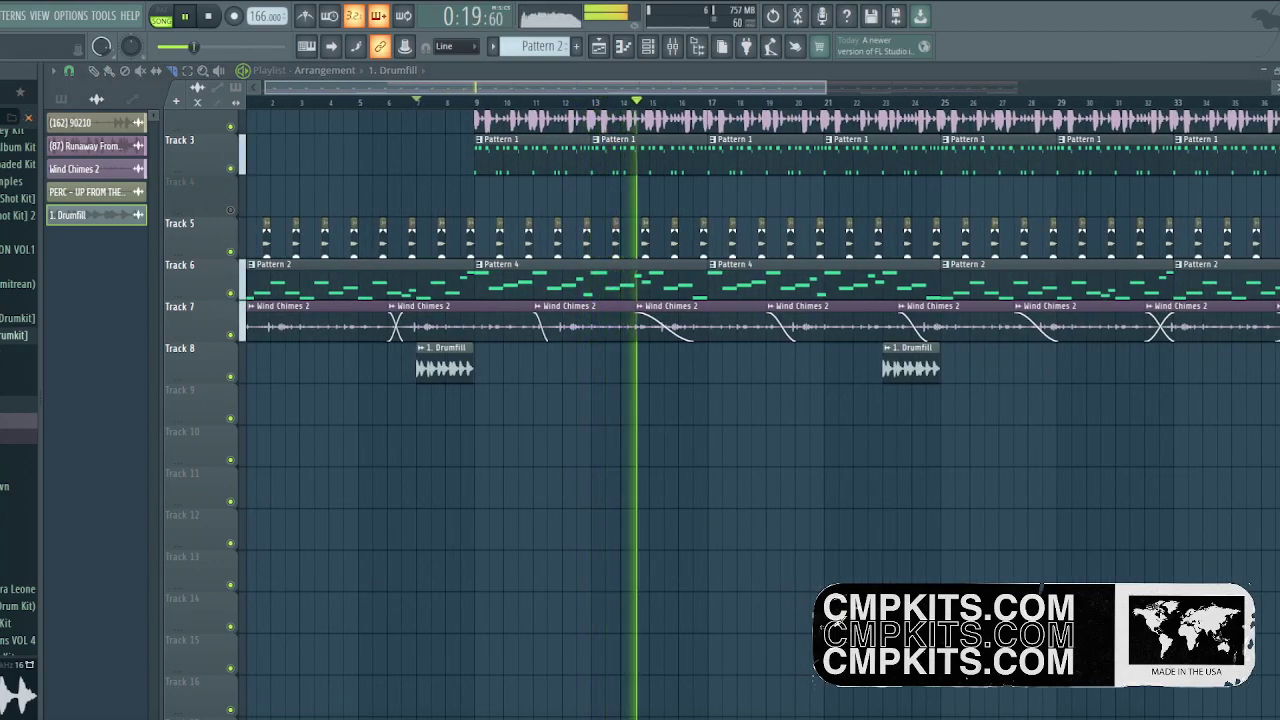
{"action": "left_click", "coordinate": [5, 92]}
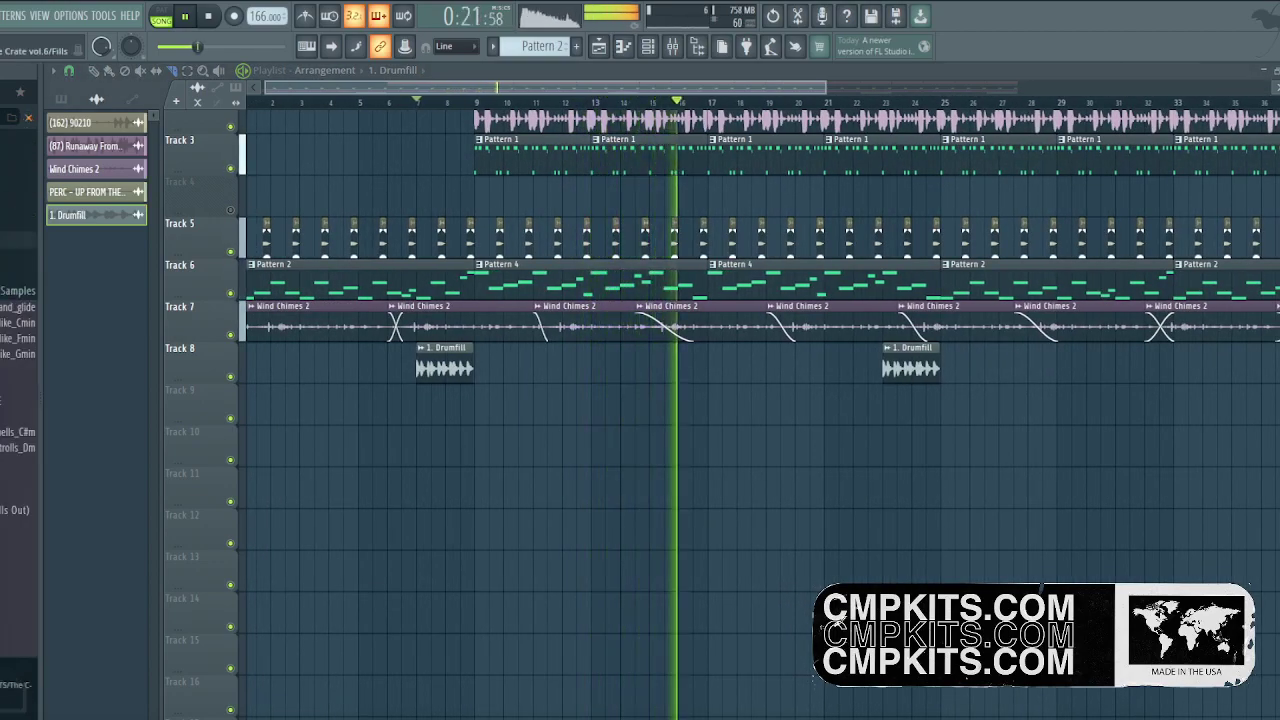
{"action": "scroll", "coordinate": [5, 230], "scroll_direction": "down", "scroll_amount": 10}
{"action": "key", "text": "space"}
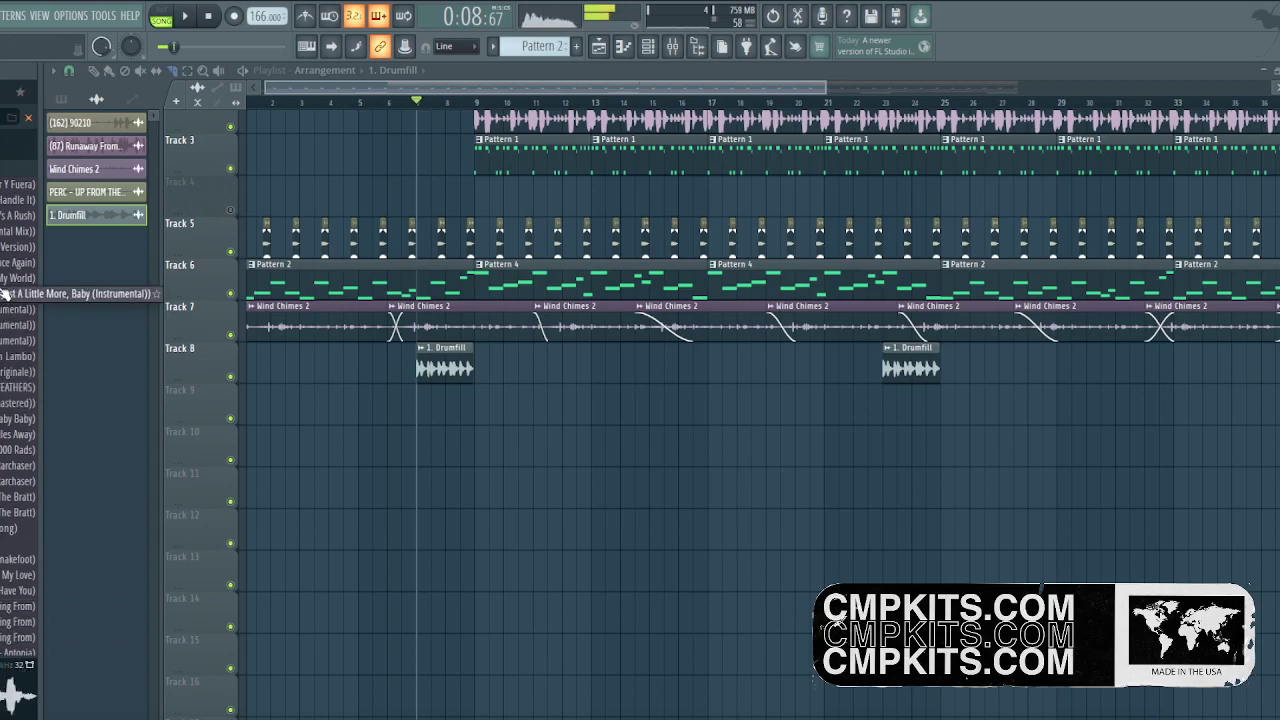
{"action": "left_click_drag", "start_coordinate": [198, 373], "coordinate": [438, 462]}
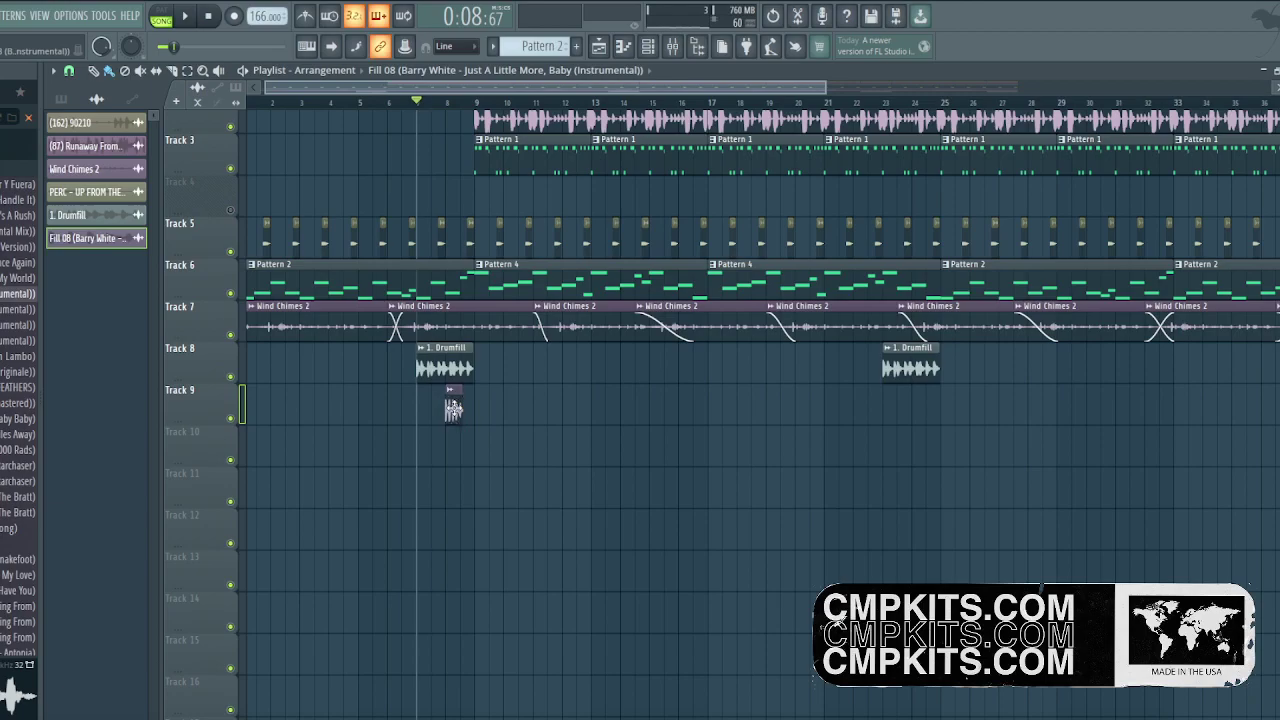
Move the Fill 08 clip on Track 9 to the middle of bar 8 and play it back with the song.
{"action": "key", "text": "space"}
{"action": "scroll", "coordinate": [452, 111], "scroll_direction": "up", "scroll_amount": 4}
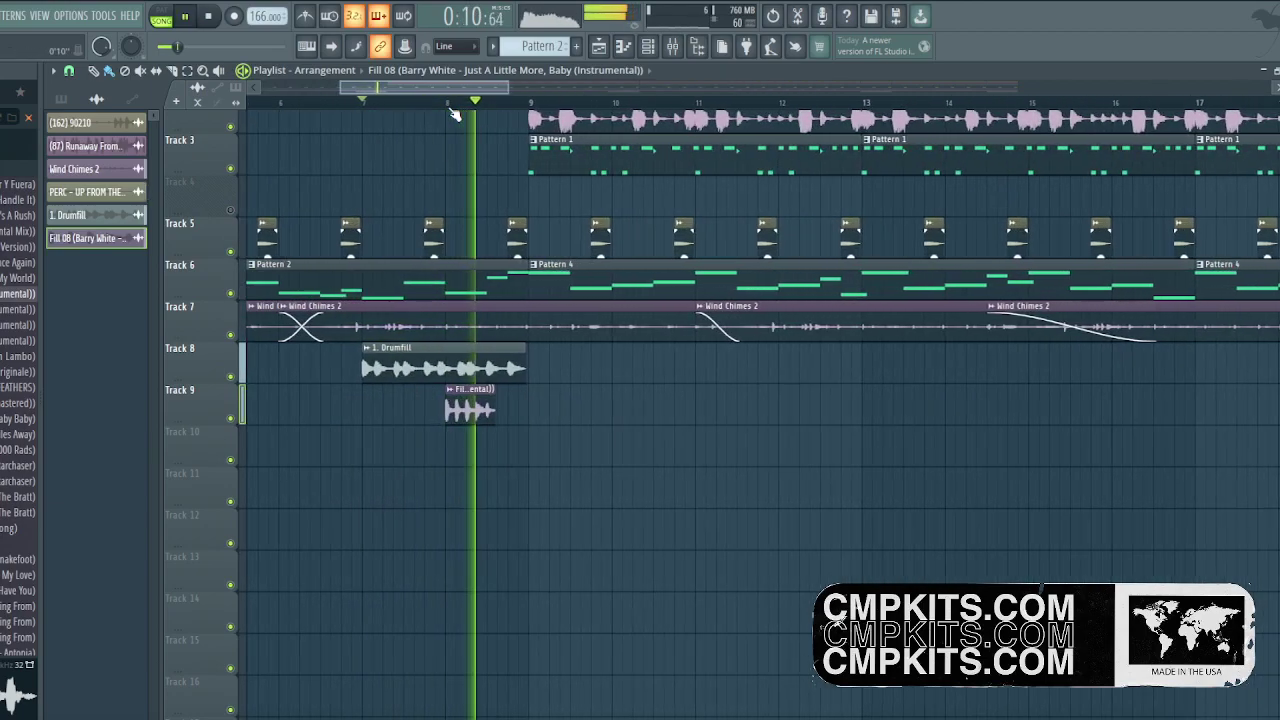
{"action": "scroll", "coordinate": [452, 111], "scroll_direction": "up", "scroll_amount": 6}
{"action": "key", "text": "space"}
{"action": "left_click_drag", "start_coordinate": [543, 397], "coordinate": [693, 397]}
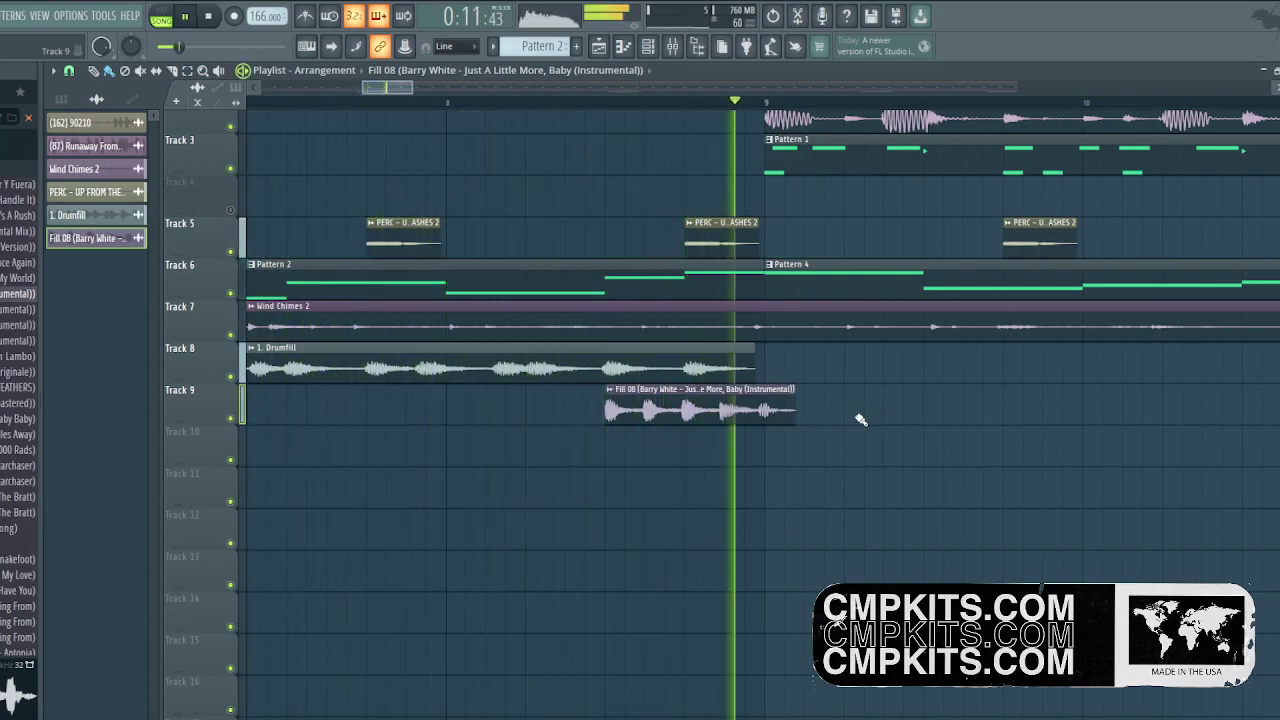
{"action": "scroll", "coordinate": [777, 105], "scroll_direction": "down", "scroll_amount": 6}
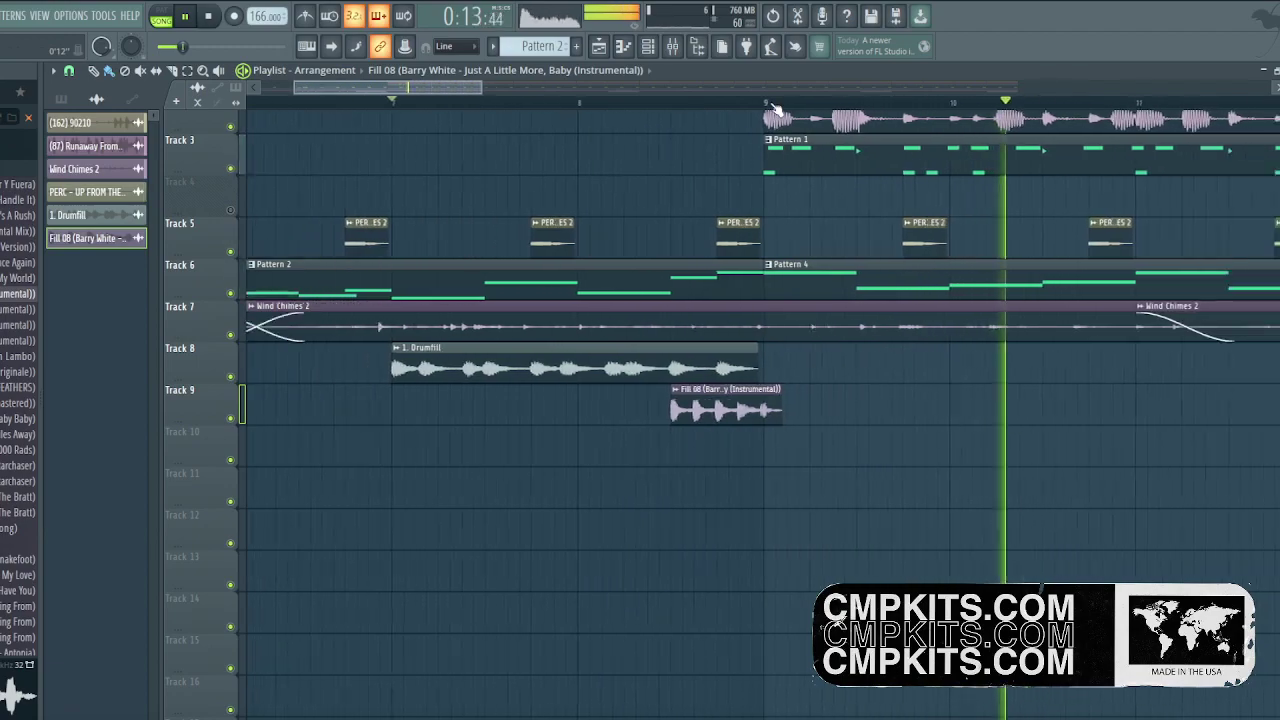
Copy the 1. Drumfill and Fill 08 clips to lead into bars 25, 41 and 49, trimming the final Fill 08 clip at bar 49.
{"action": "left_click_drag", "start_coordinate": [518, 90], "coordinate": [704, 90]}
{"action": "left_click_drag", "start_coordinate": [960, 406], "coordinate": [974, 406]}
{"action": "left_click_drag", "start_coordinate": [599, 88], "coordinate": [1010, 87]}
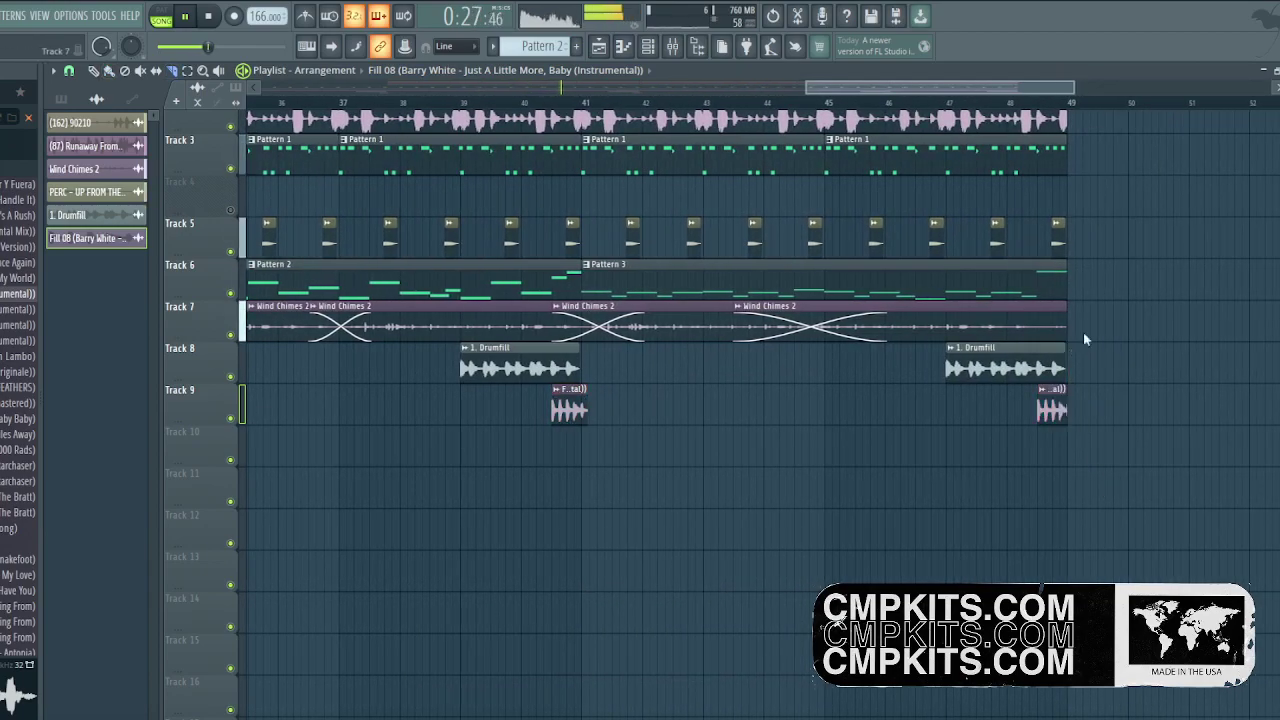
{"action": "scroll", "coordinate": [1008, 104], "scroll_direction": "down", "scroll_amount": 5}
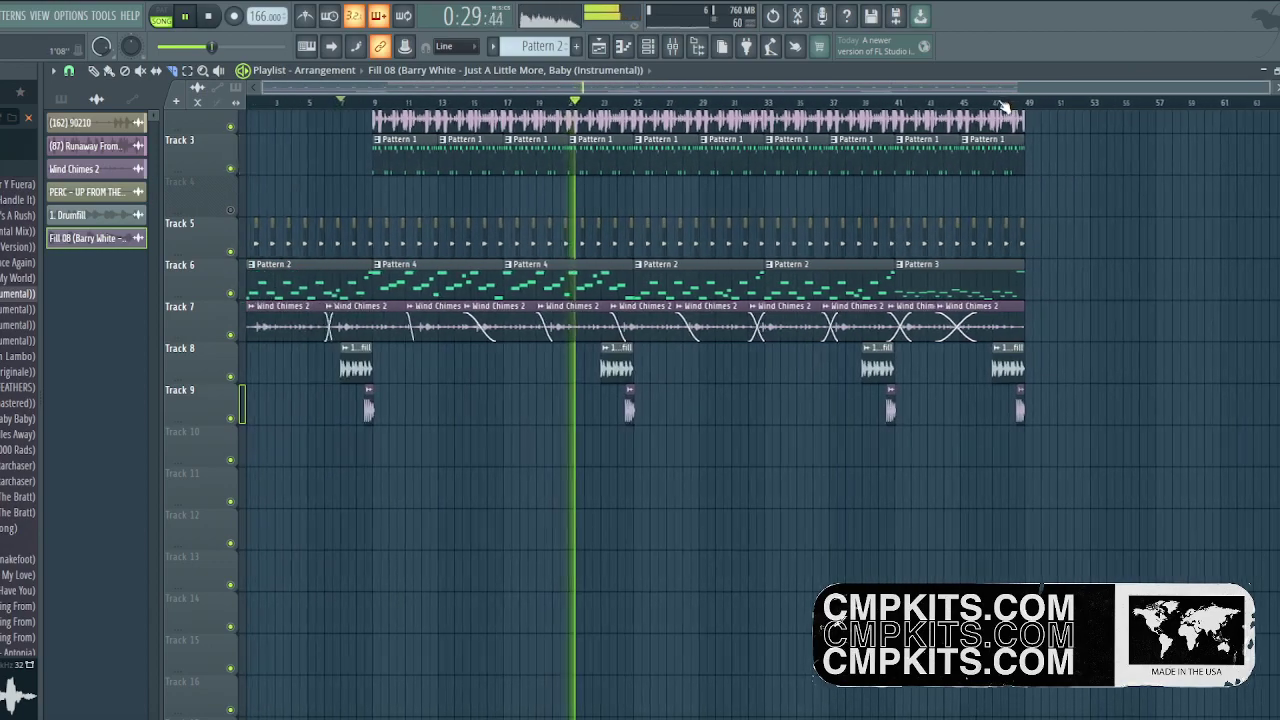
{"action": "left_click_drag", "start_coordinate": [376, 432], "coordinate": [386, 362]}
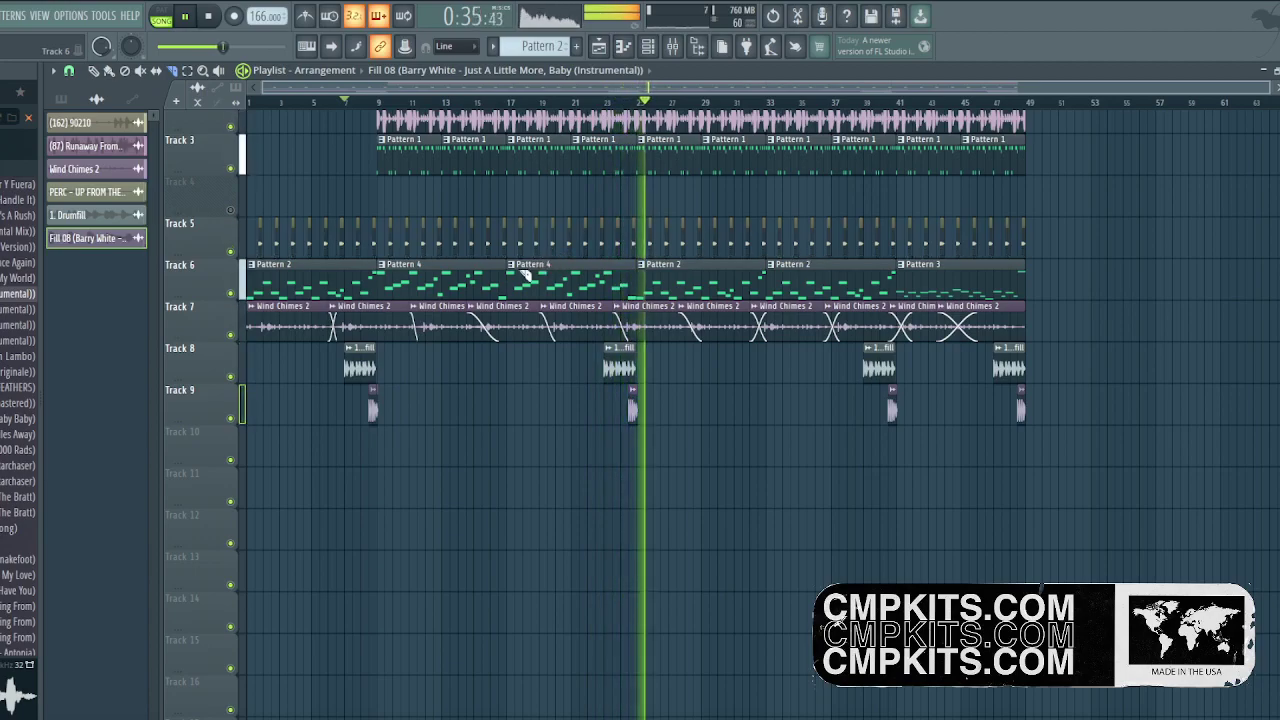
Route the Fill 08 audio clip to its own mixer track 6, beside the 1. Drumfill track.
{"action": "left_click", "coordinate": [361, 363]}
{"action": "double_click", "coordinate": [362, 362]}
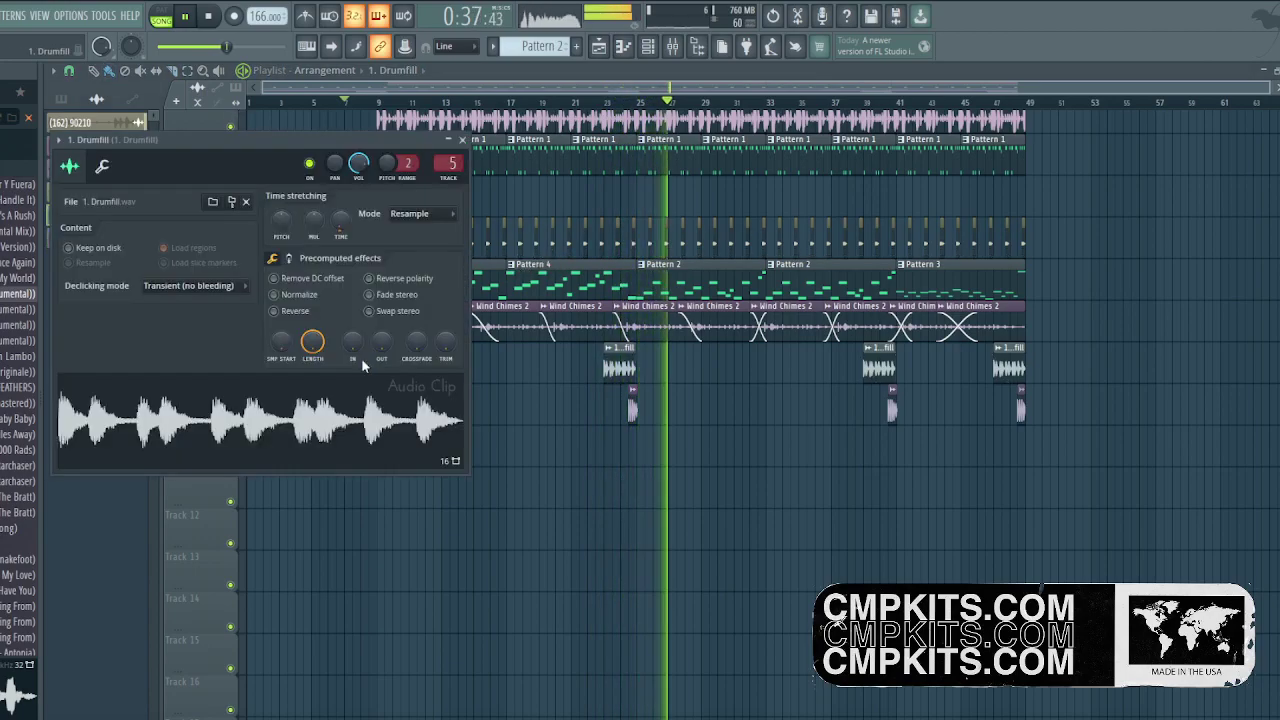
{"action": "left_click", "coordinate": [462, 139]}
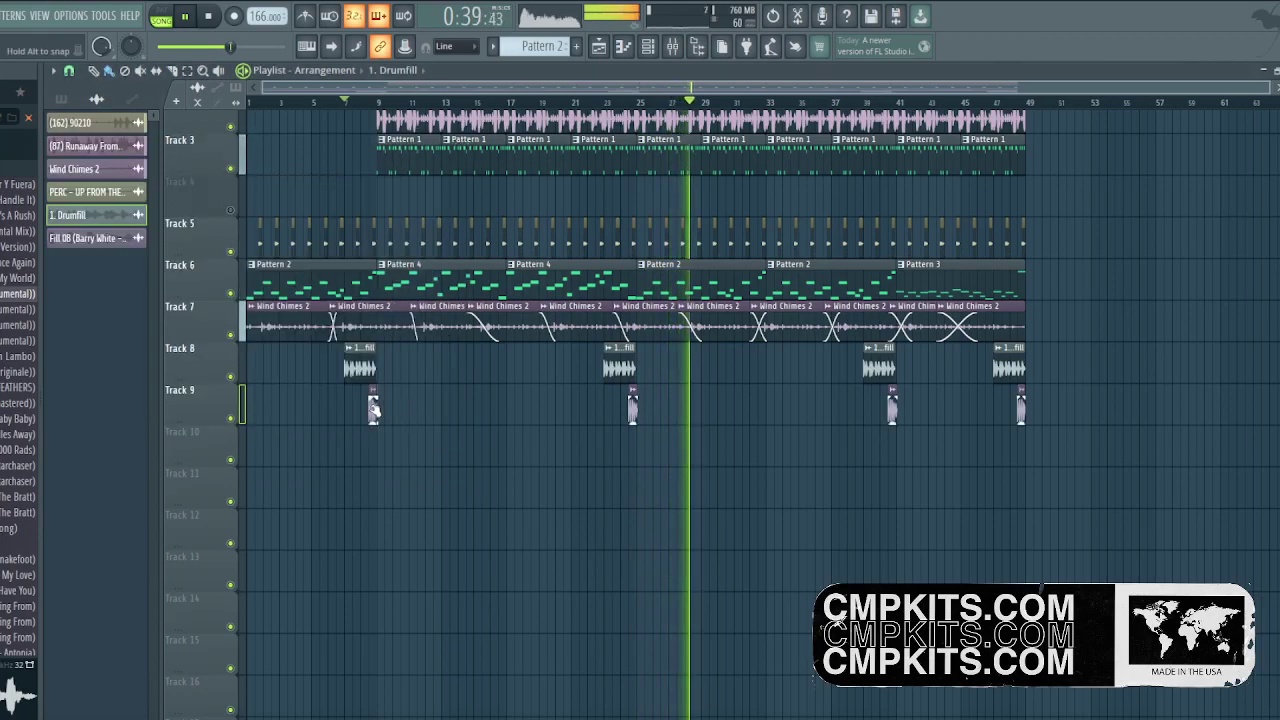
{"action": "double_click", "coordinate": [374, 408]}
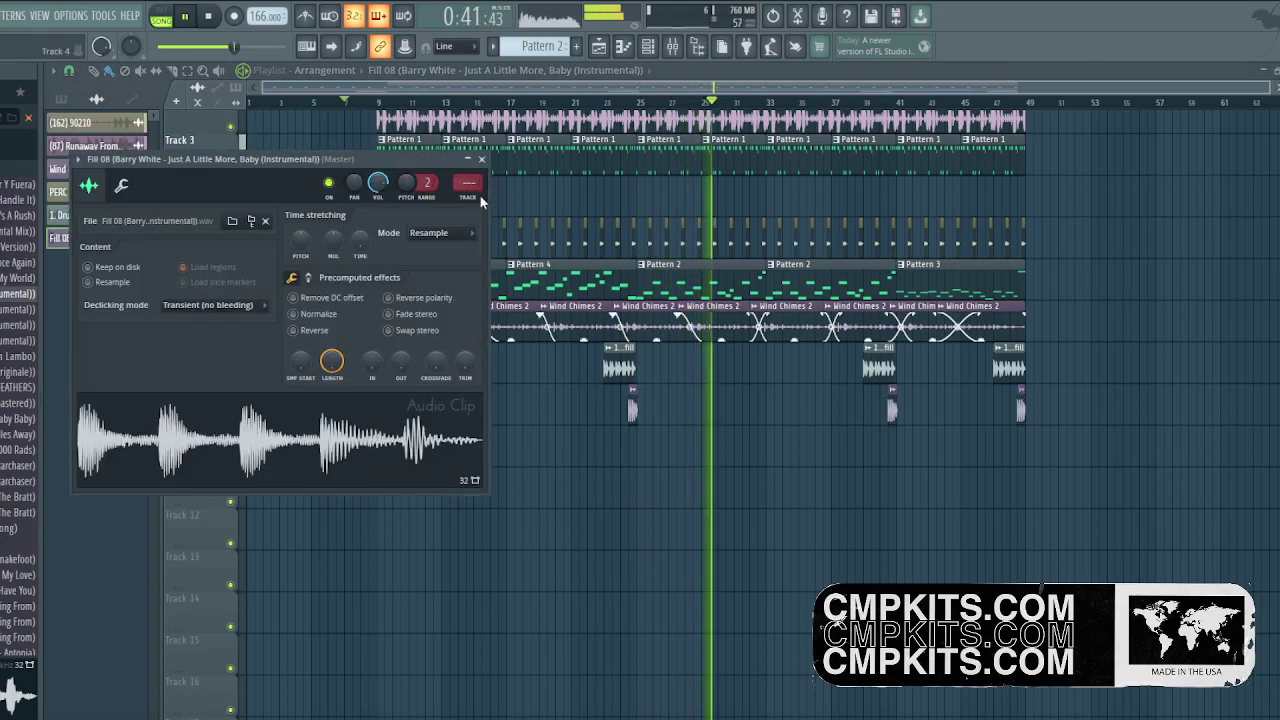
{"action": "key", "text": "ctrl+l"}
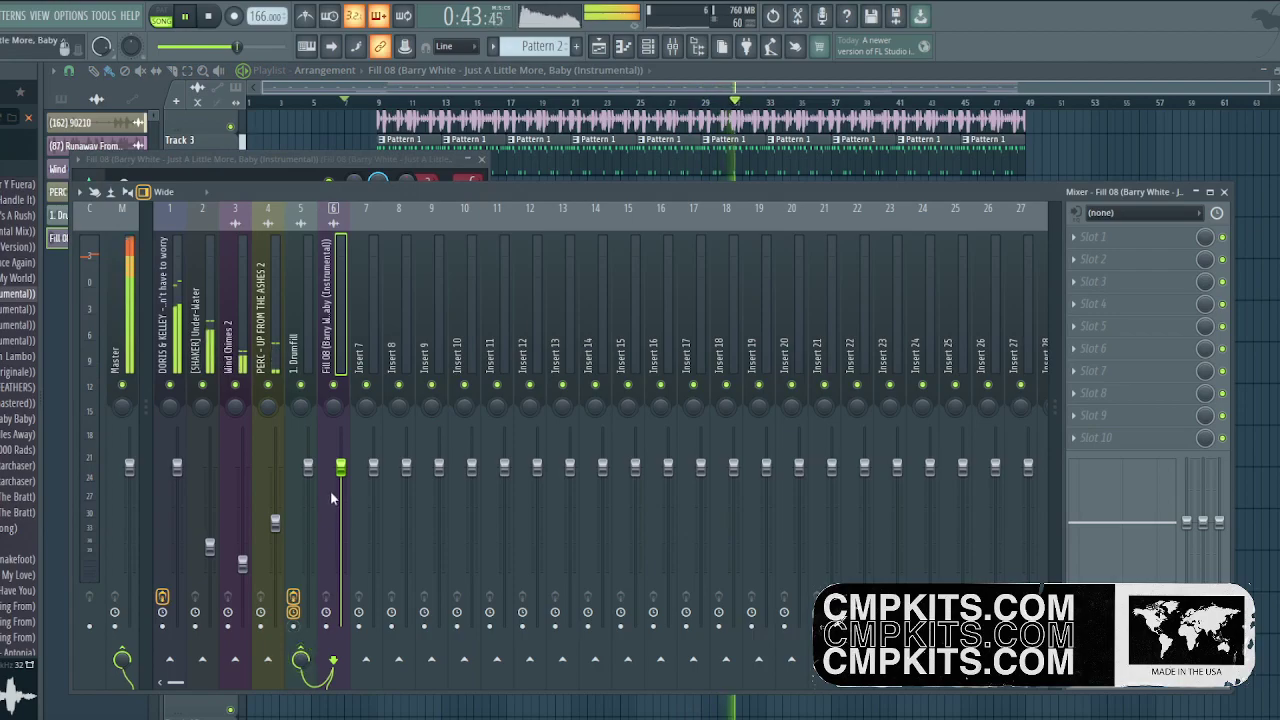
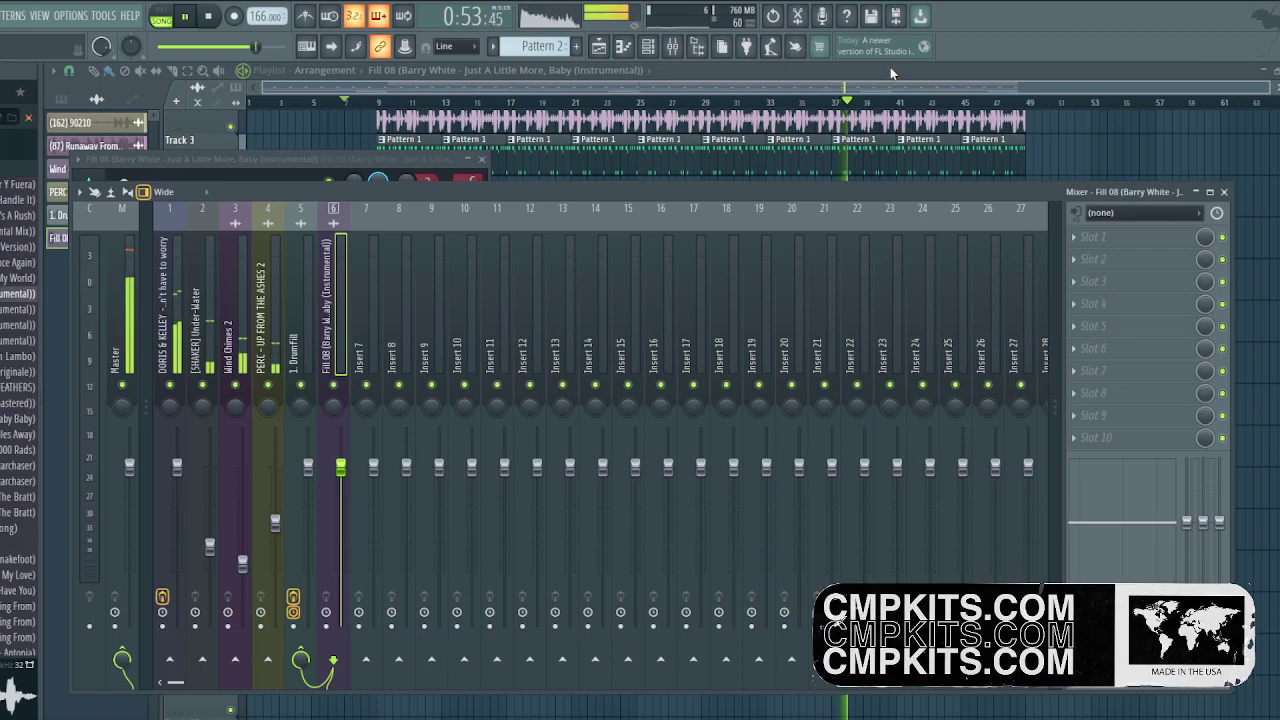
{"action": "key", "text": "F9"}
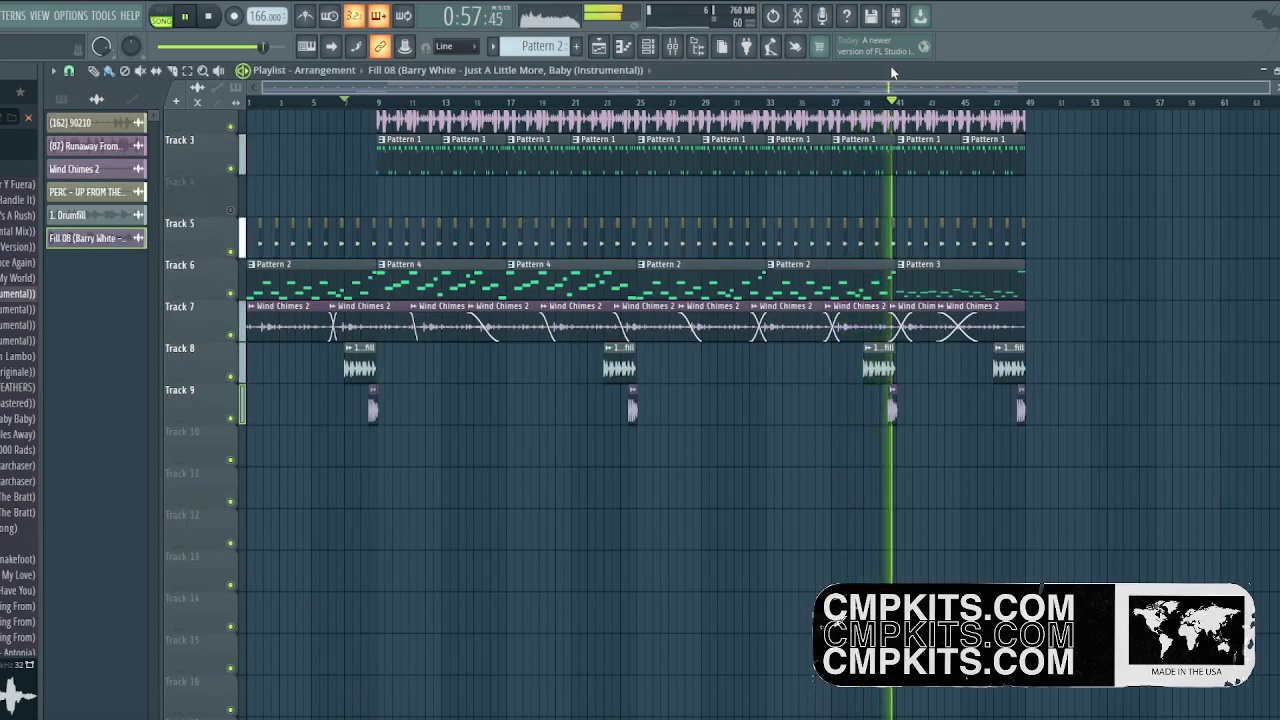
Lower the mixer levels of the 1. Drumfill and Fill 08 tracks, and return to the playlist.
{"action": "left_click", "coordinate": [672, 46]}
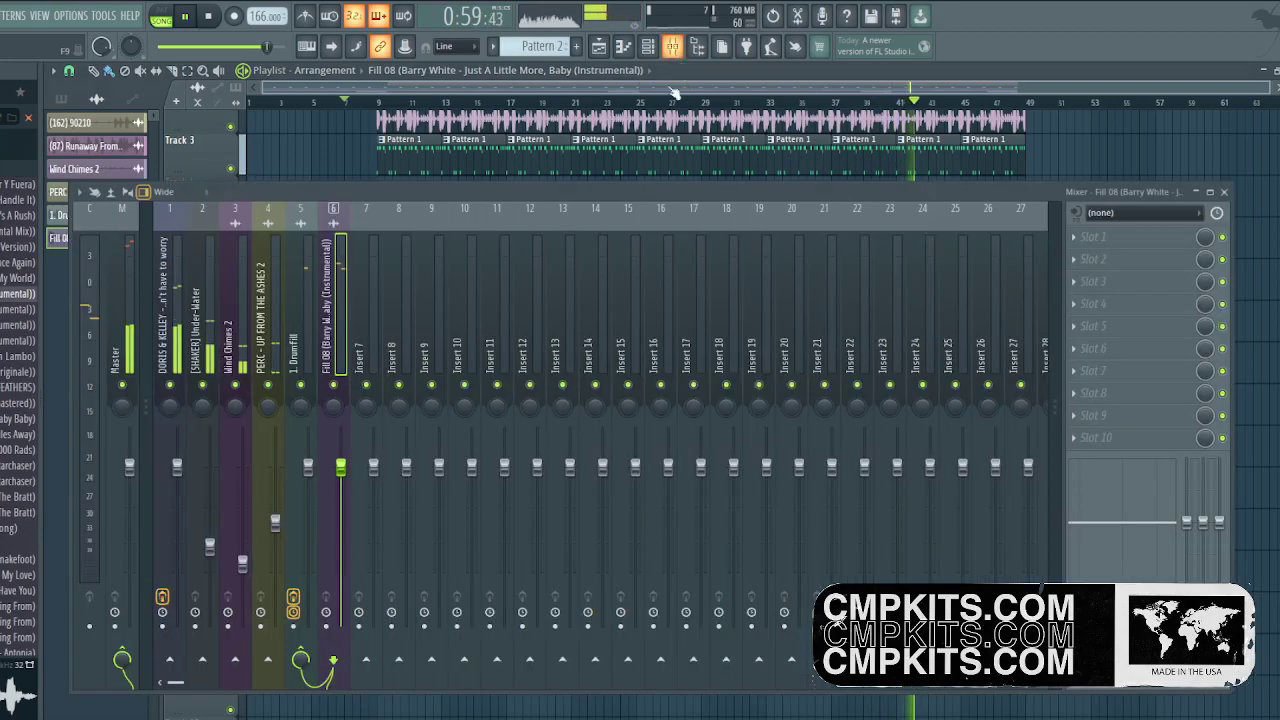
{"action": "left_click_drag", "start_coordinate": [310, 467], "coordinate": [308, 485]}
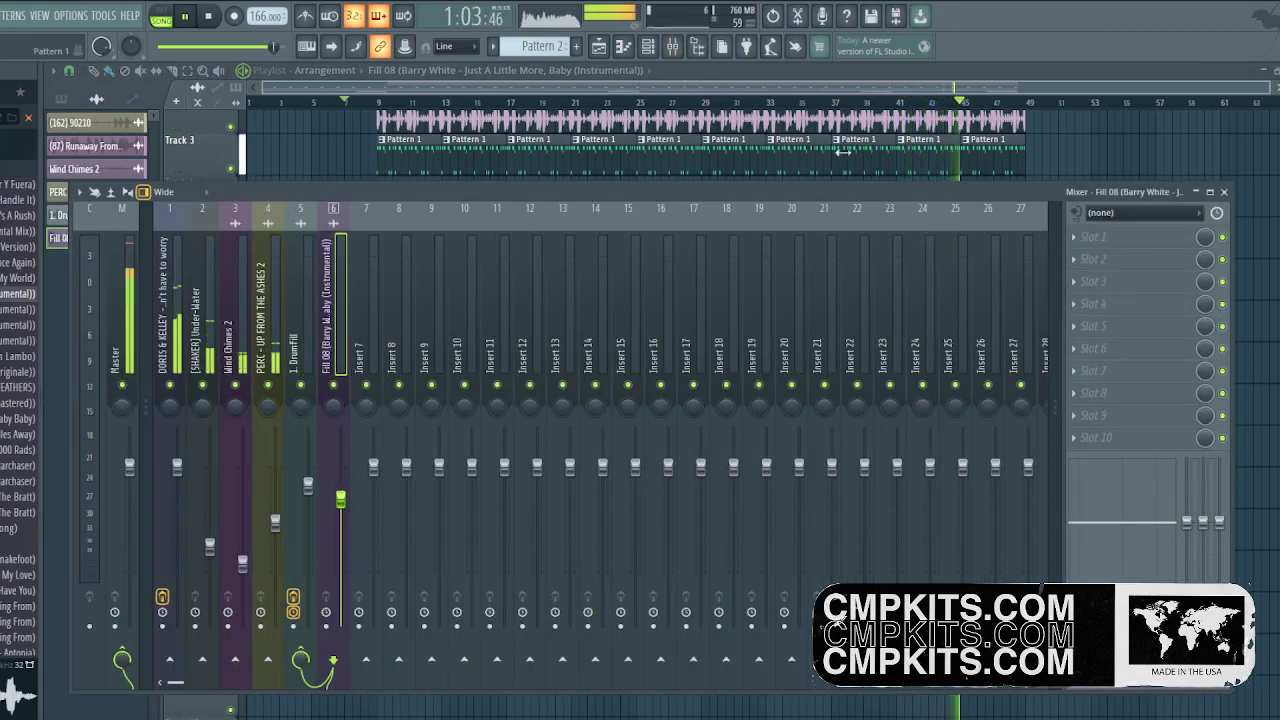
{"action": "key", "text": "F9"}
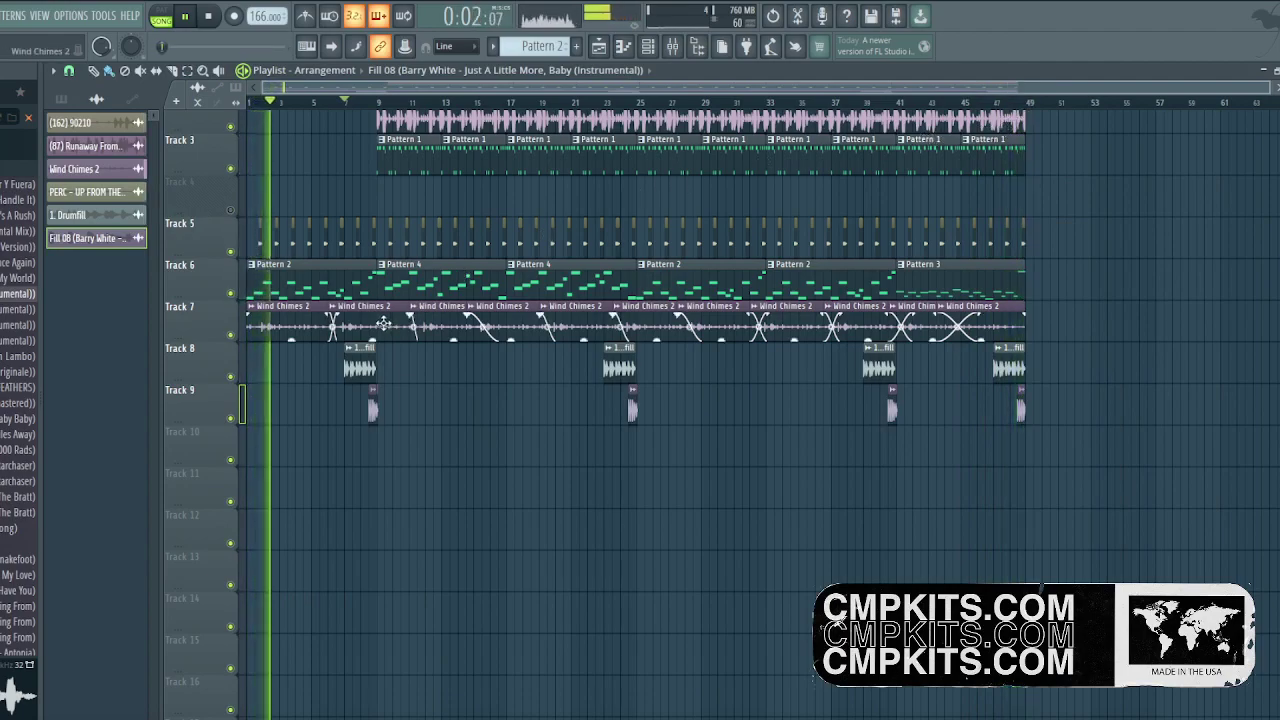
Open the first Pattern 2 clip on Track 6 in the piano roll and play it in pattern mode.
{"action": "key", "text": "space"}
{"action": "double_click", "coordinate": [273, 294]}
{"action": "left_click_drag", "start_coordinate": [449, 88], "coordinate": [340, 86]}
{"action": "left_click", "coordinate": [162, 17]}
{"action": "key", "text": "space"}
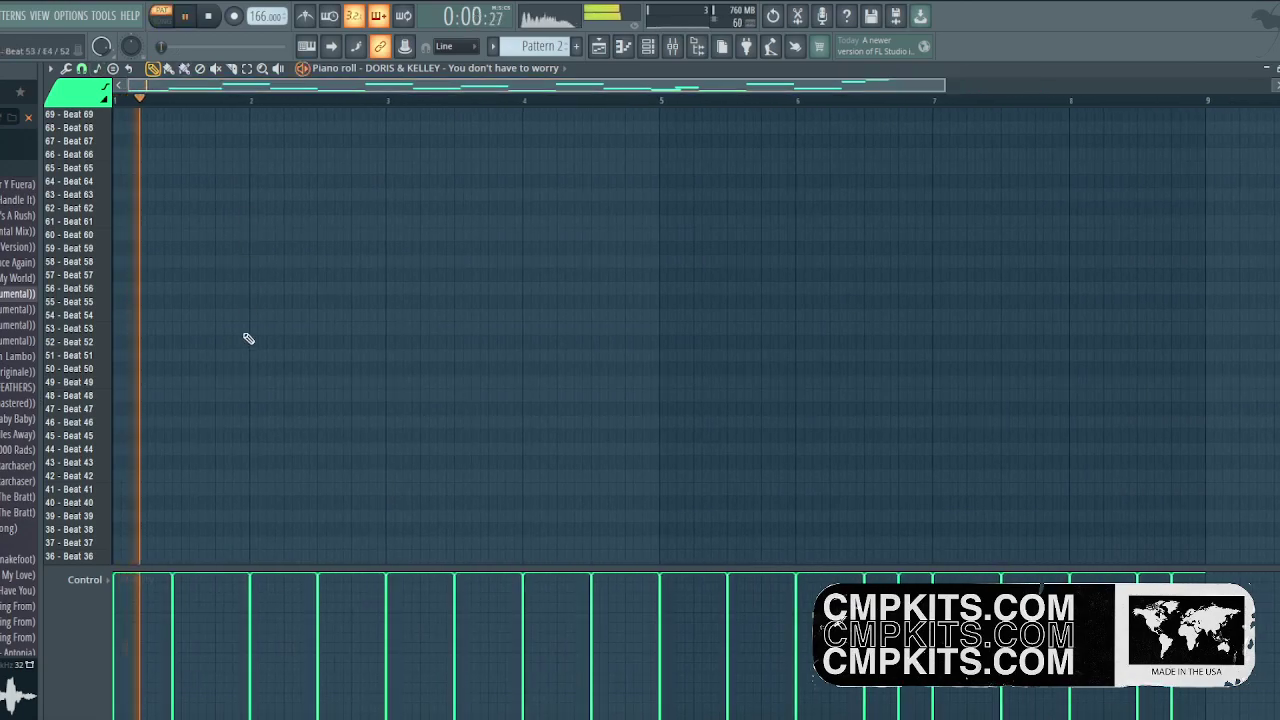
{"action": "scroll", "coordinate": [245, 355], "scroll_direction": "down", "scroll_amount": 5}
{"action": "key", "text": "space"}
{"action": "scroll", "coordinate": [242, 384], "scroll_direction": "up", "scroll_amount": 20}
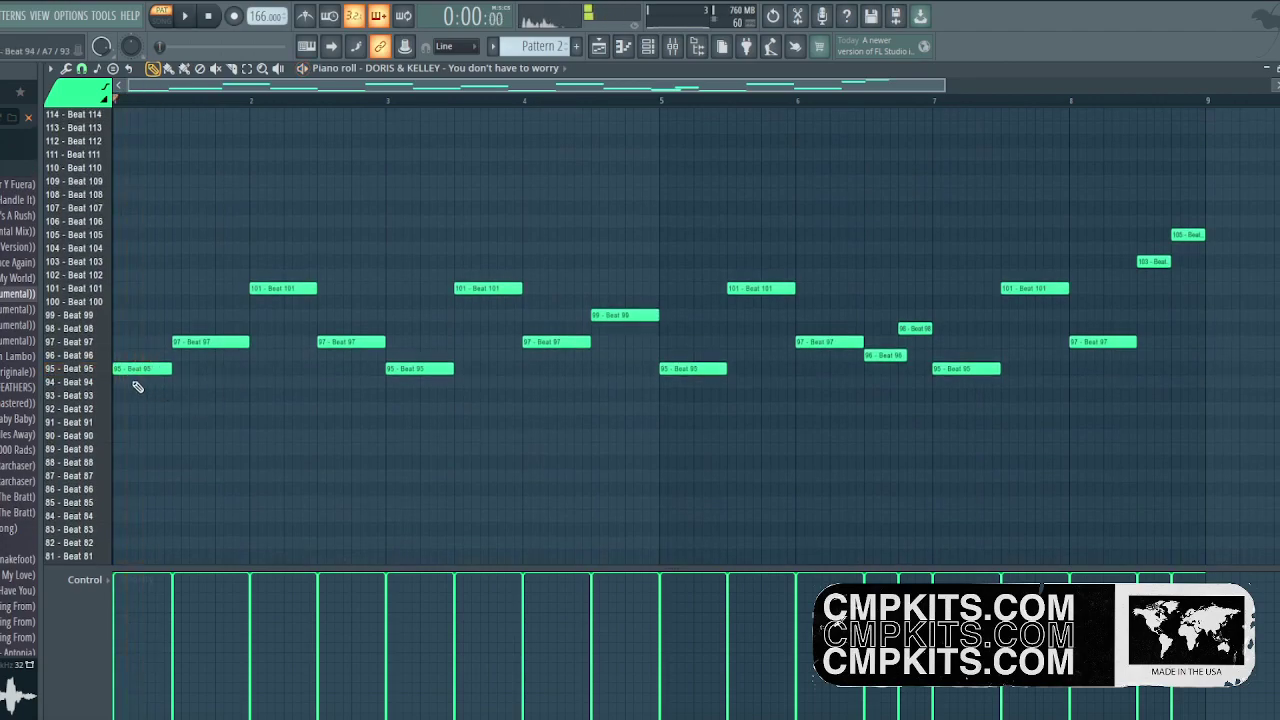
Audition other slices for the first note of Pattern 2 and move it to Beat 106.
{"action": "left_click_drag", "start_coordinate": [132, 369], "coordinate": [119, 401]}
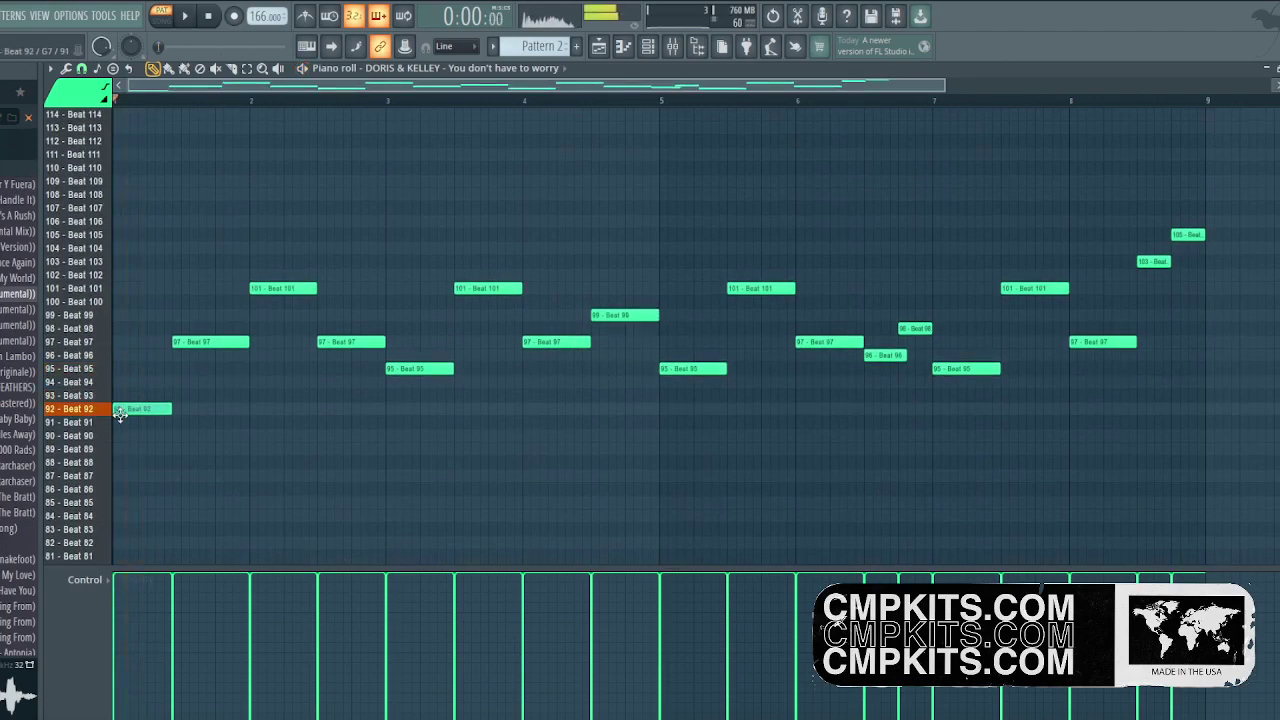
{"action": "left_click_drag", "start_coordinate": [119, 448], "coordinate": [116, 358]}
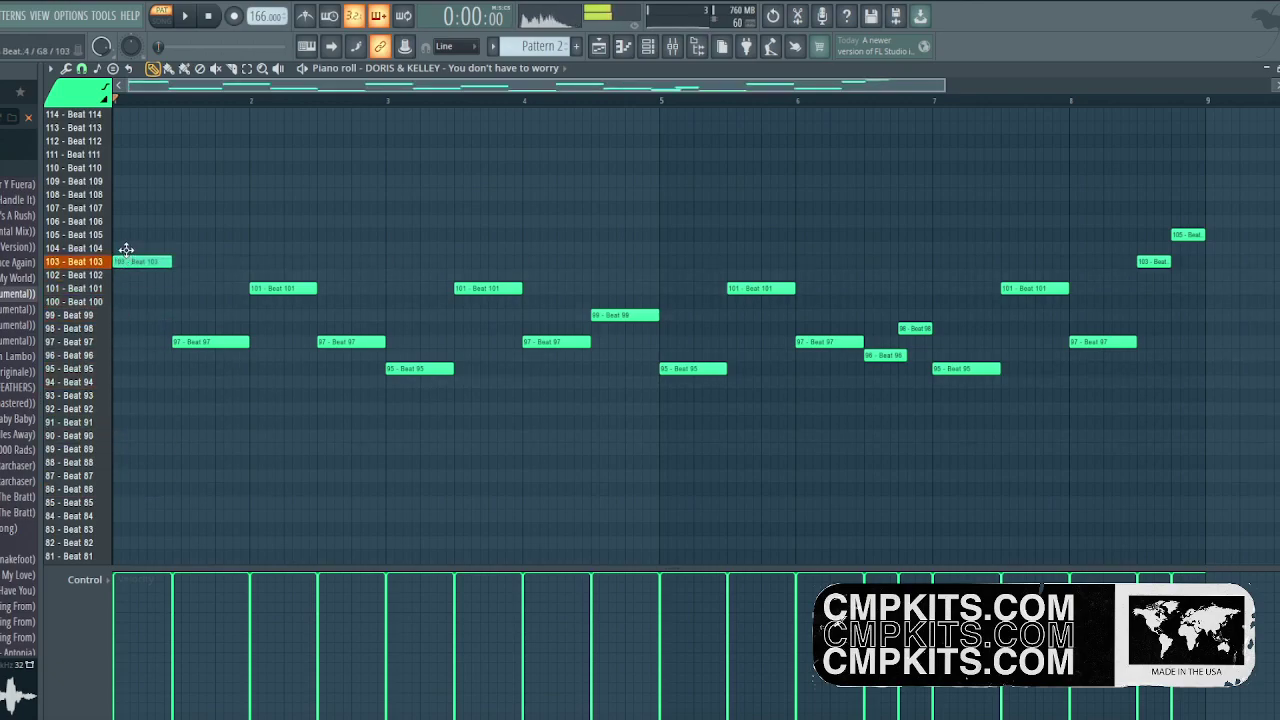
{"action": "left_click_drag", "start_coordinate": [129, 241], "coordinate": [140, 210]}
{"action": "key", "text": "space"}
{"action": "key", "text": "space"}
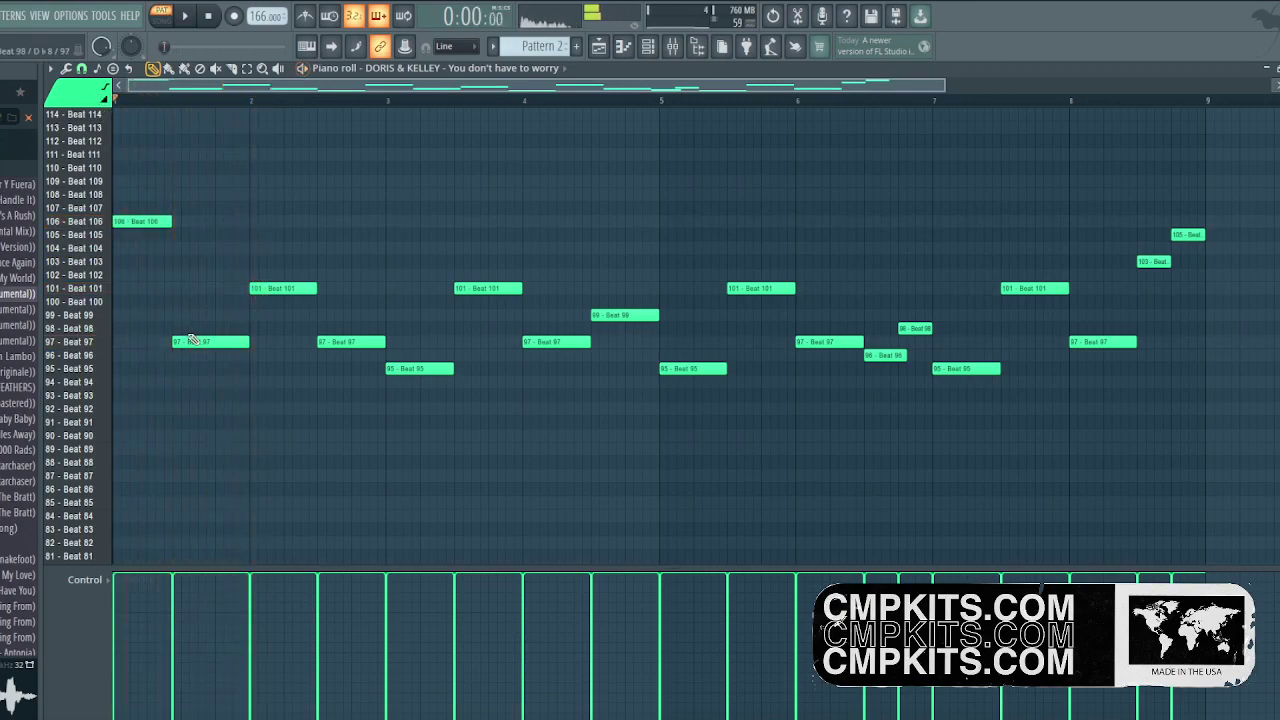
Make the first Beat 97 note start halfway through bar 1, and extend the Beat 106 note to meet it.
{"action": "key", "text": "space"}
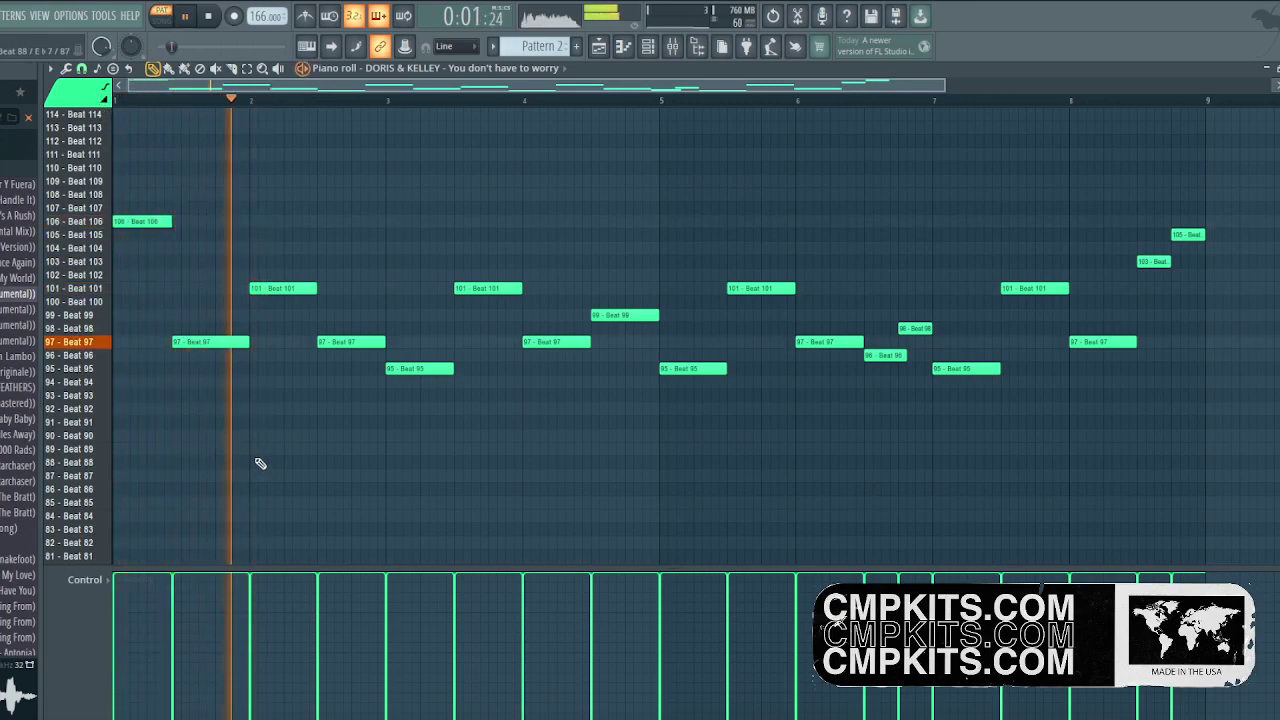
{"action": "left_click_drag", "start_coordinate": [211, 343], "coordinate": [249, 343]}
{"action": "key", "text": "space"}
{"action": "key", "text": "space"}
{"action": "key", "text": "space"}
{"action": "key", "text": "space"}
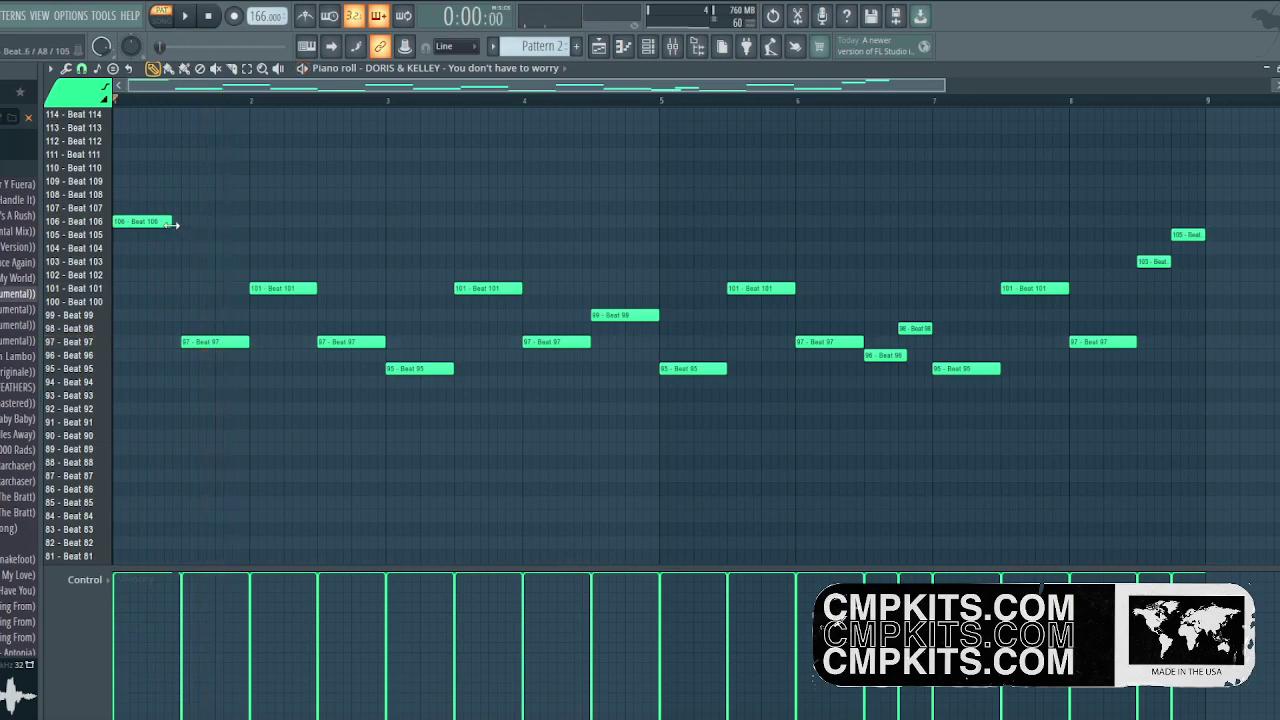
{"action": "left_click_drag", "start_coordinate": [172, 224], "coordinate": [181, 224]}
{"action": "key", "text": "space"}
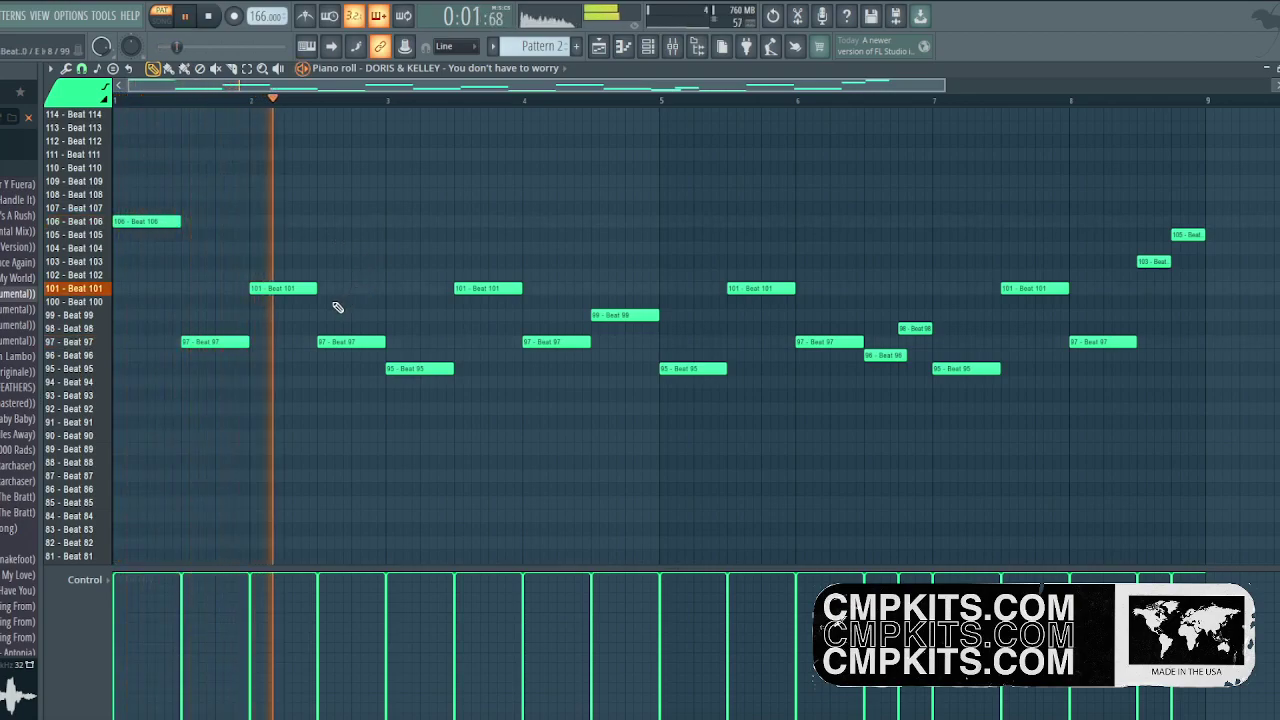
Move the note at bar 5 to Beat 106 and replace the two short notes in bar 6 with one Beat 93 note.
{"action": "left_click_drag", "start_coordinate": [685, 368], "coordinate": [686, 212]}
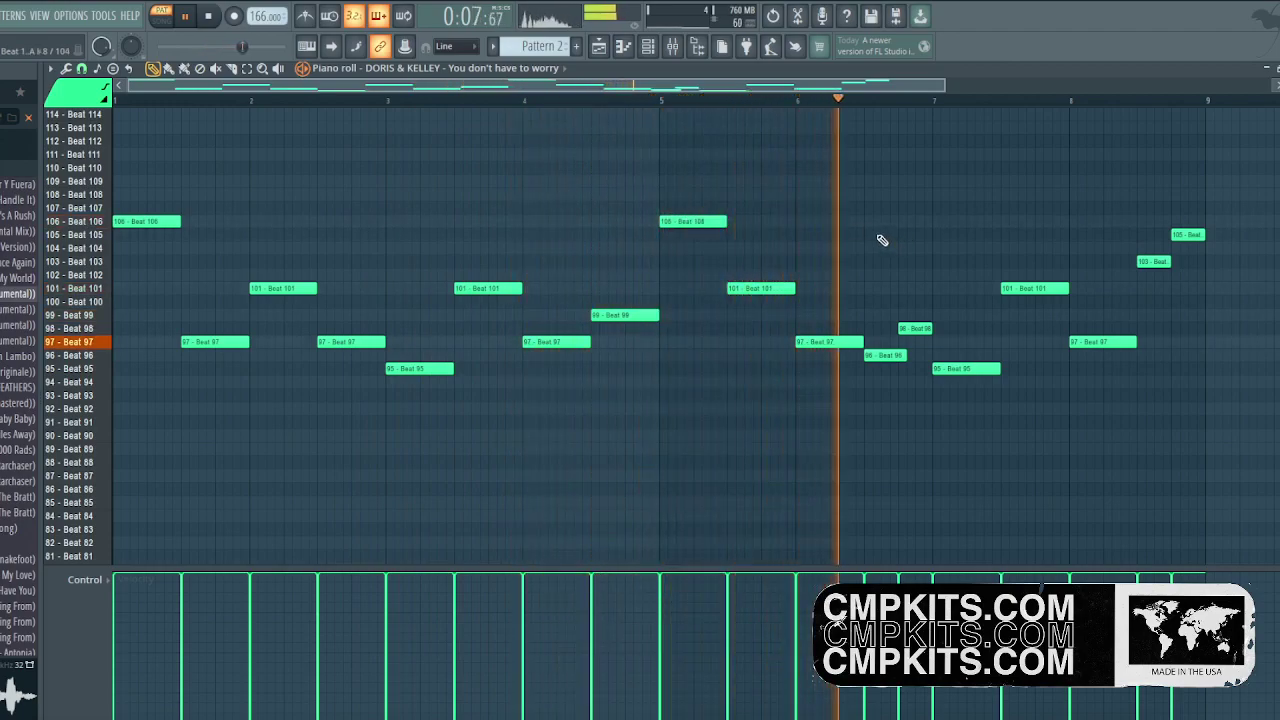
{"action": "key", "text": "space"}
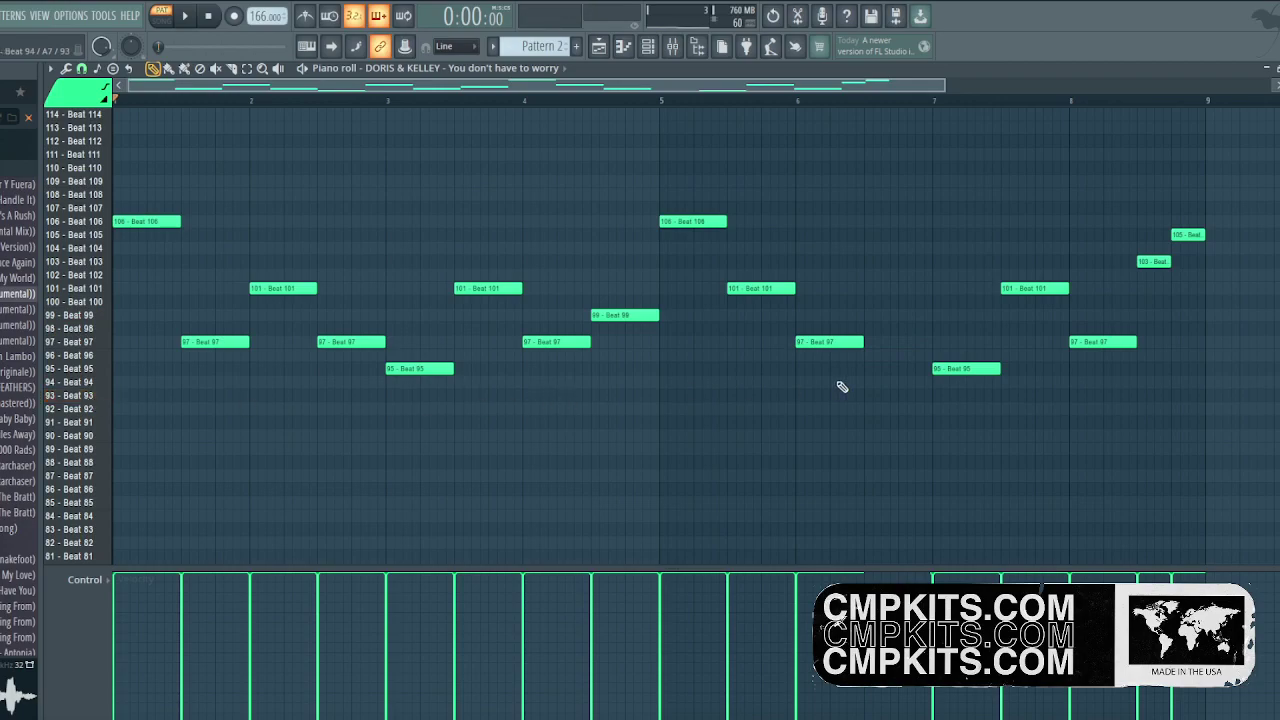
{"action": "left_click", "coordinate": [873, 397]}
{"action": "key", "text": "space"}
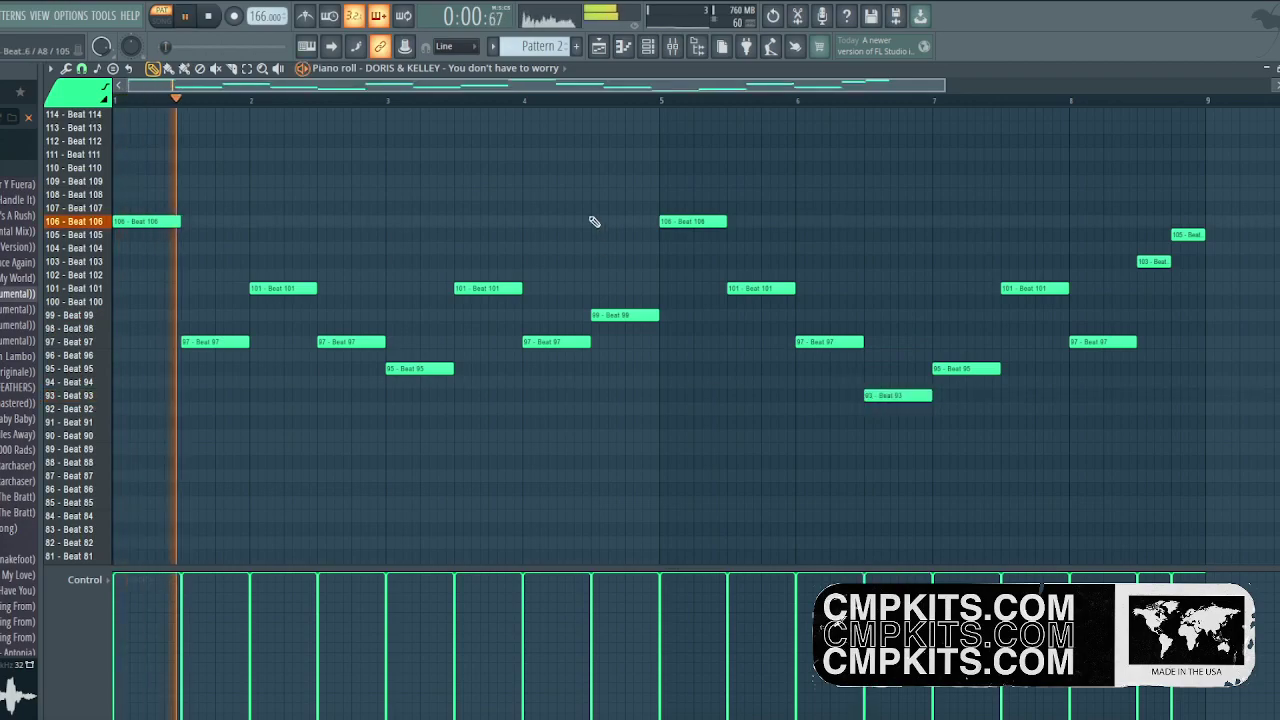
Return to the playlist and play the song from bar 25 with the edited Pattern 2.
{"action": "key", "text": "F5"}
{"action": "left_click", "coordinate": [645, 101]}
{"action": "left_click", "coordinate": [645, 101]}
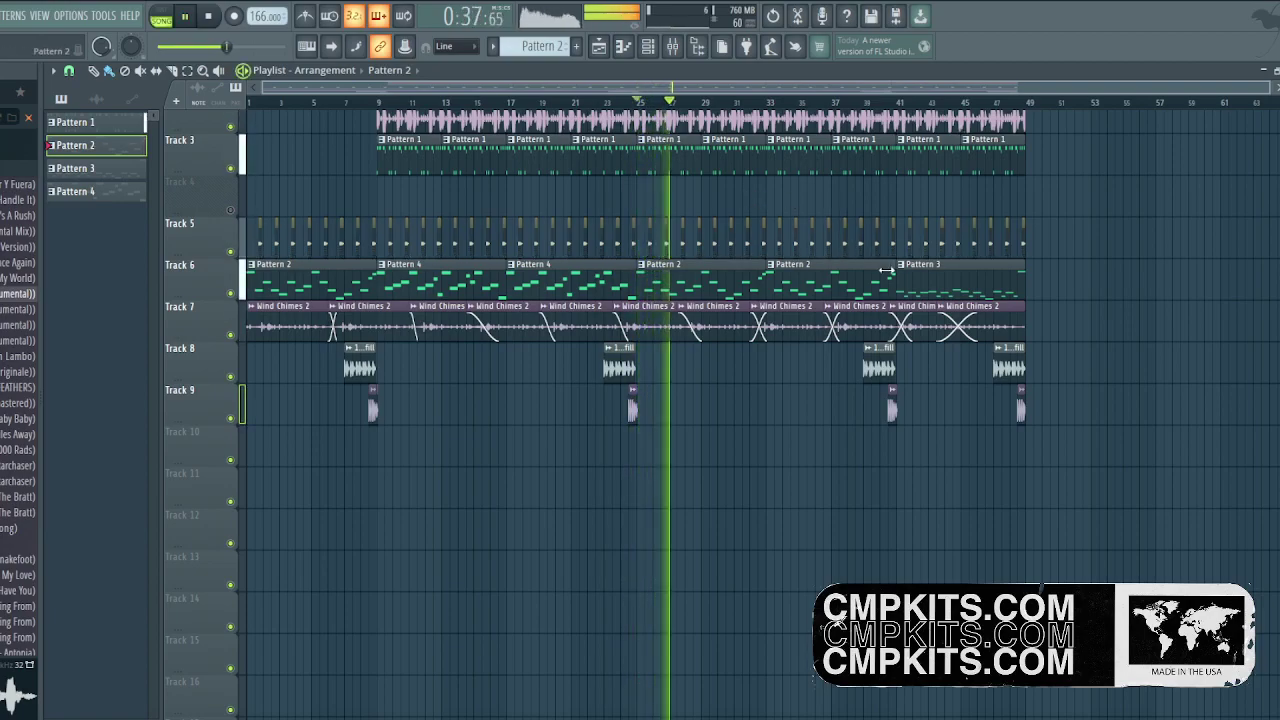
{"action": "scroll", "coordinate": [750, 318], "scroll_direction": "up", "scroll_amount": 1}
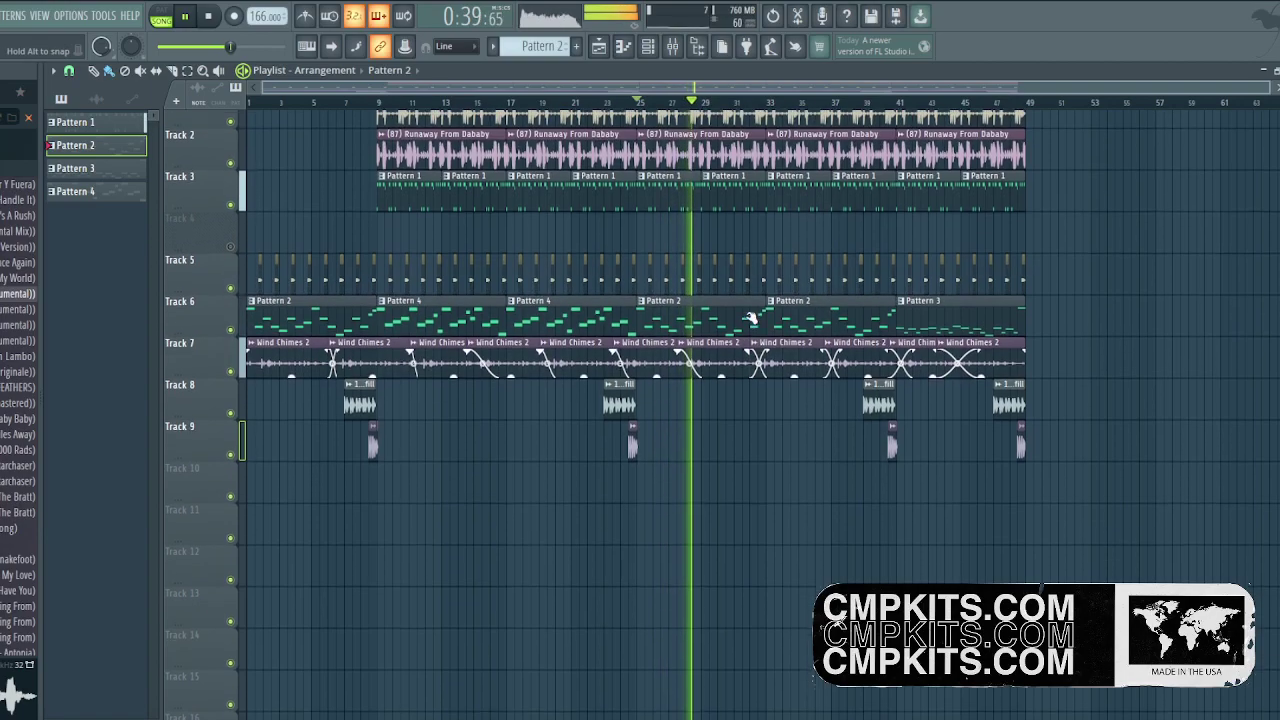
{"action": "scroll", "coordinate": [750, 318], "scroll_direction": "up", "scroll_amount": 1}
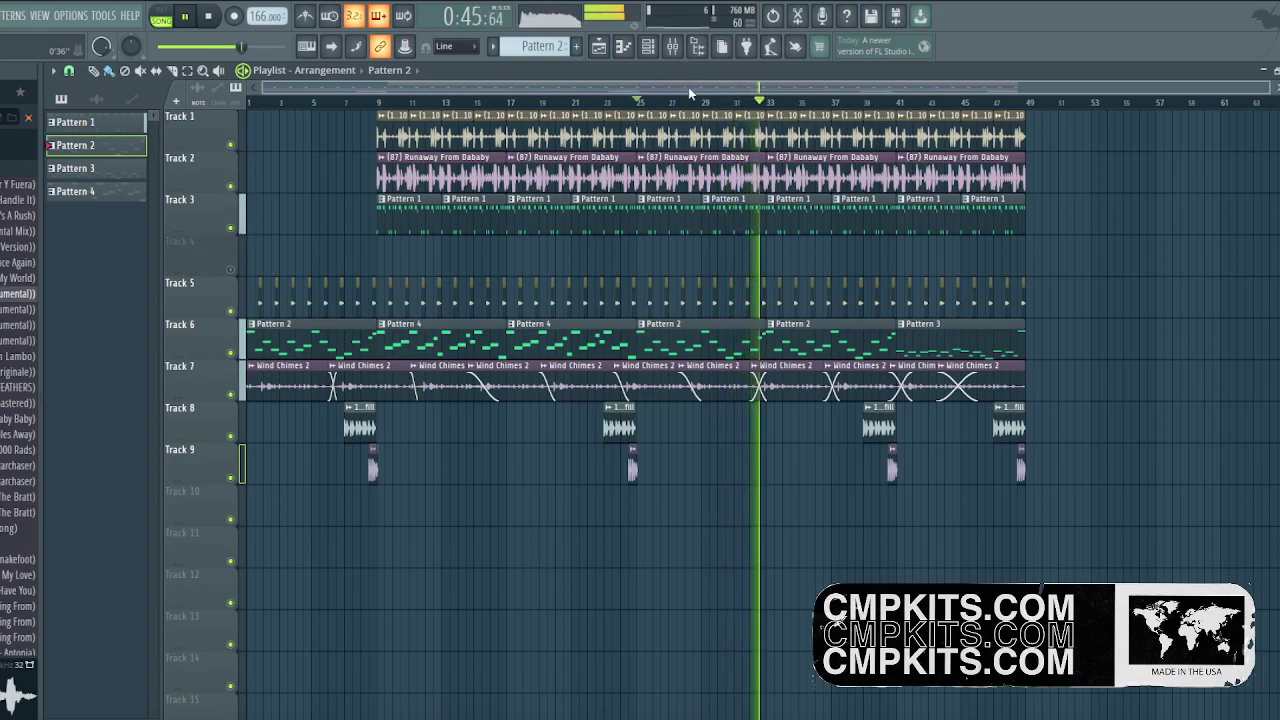
Delete the Track 2 and Pattern 1 clips after bar 41 and the Track 1 loops after bar 45, and play from bar 9.
{"action": "right_click", "coordinate": [923, 170]}
{"action": "right_click", "coordinate": [997, 211]}
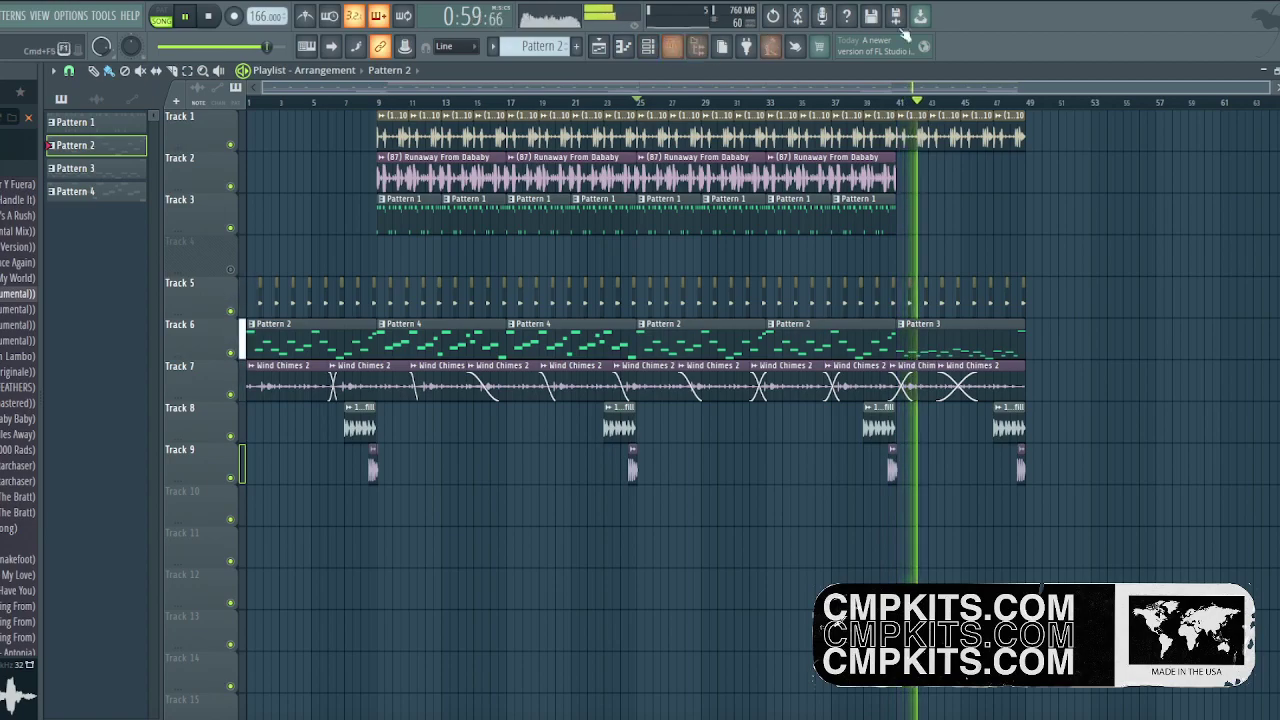
{"action": "right_click", "coordinate": [978, 136]}
{"action": "right_click", "coordinate": [1008, 136]}
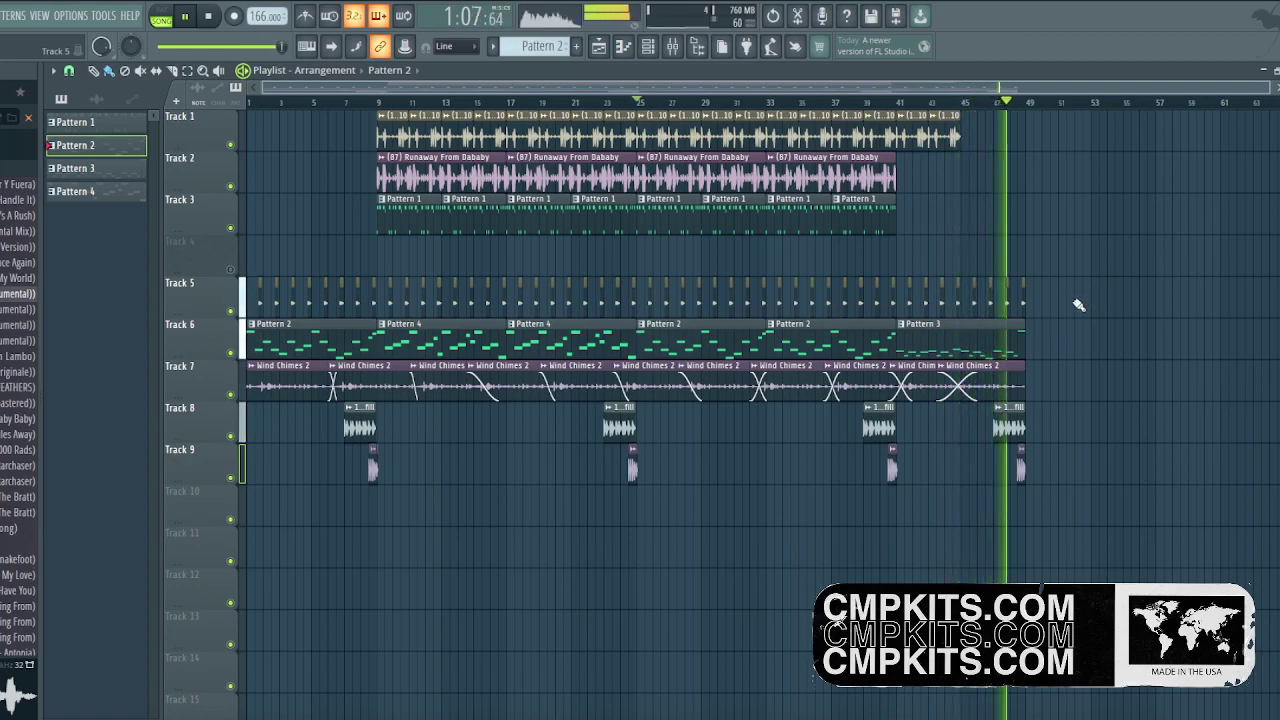
{"action": "left_click", "coordinate": [378, 102]}
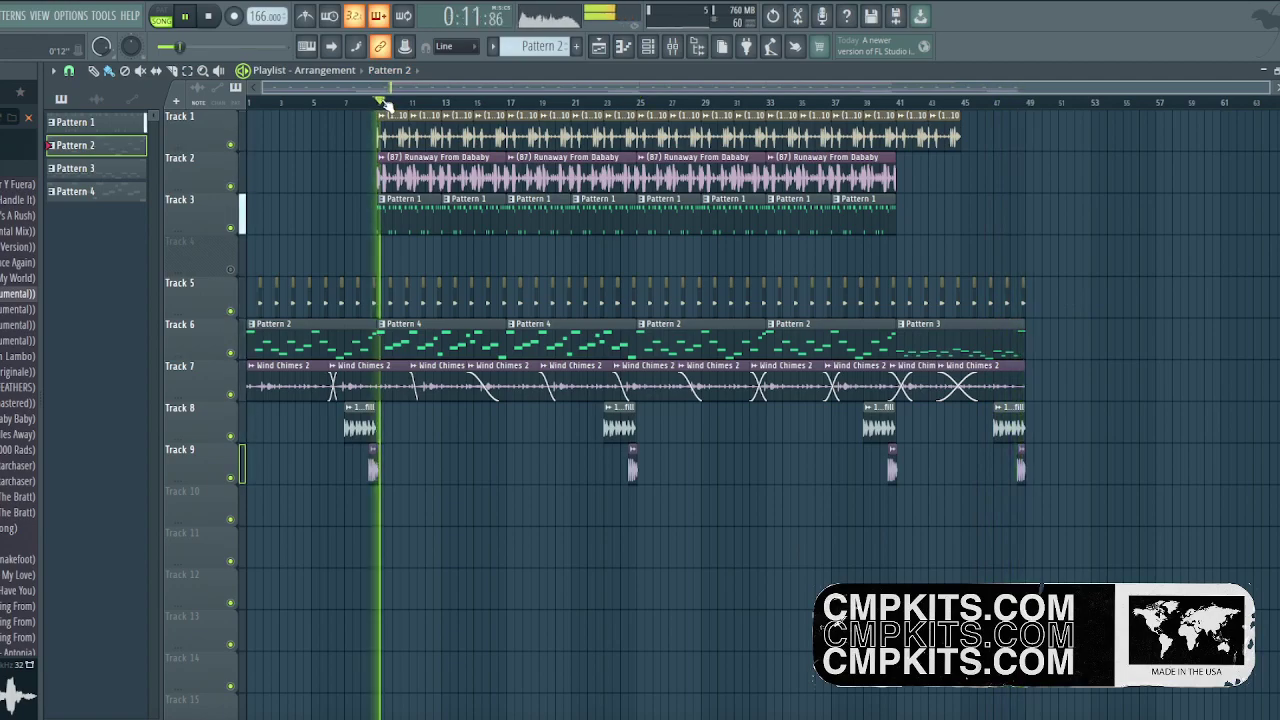
Slice the Wind Chimes 2 clip at bar 9, select all clips from bar 9 onward and duplicate them at bar 49.
{"action": "left_click_drag", "start_coordinate": [1116, 524], "coordinate": [402, 85]}
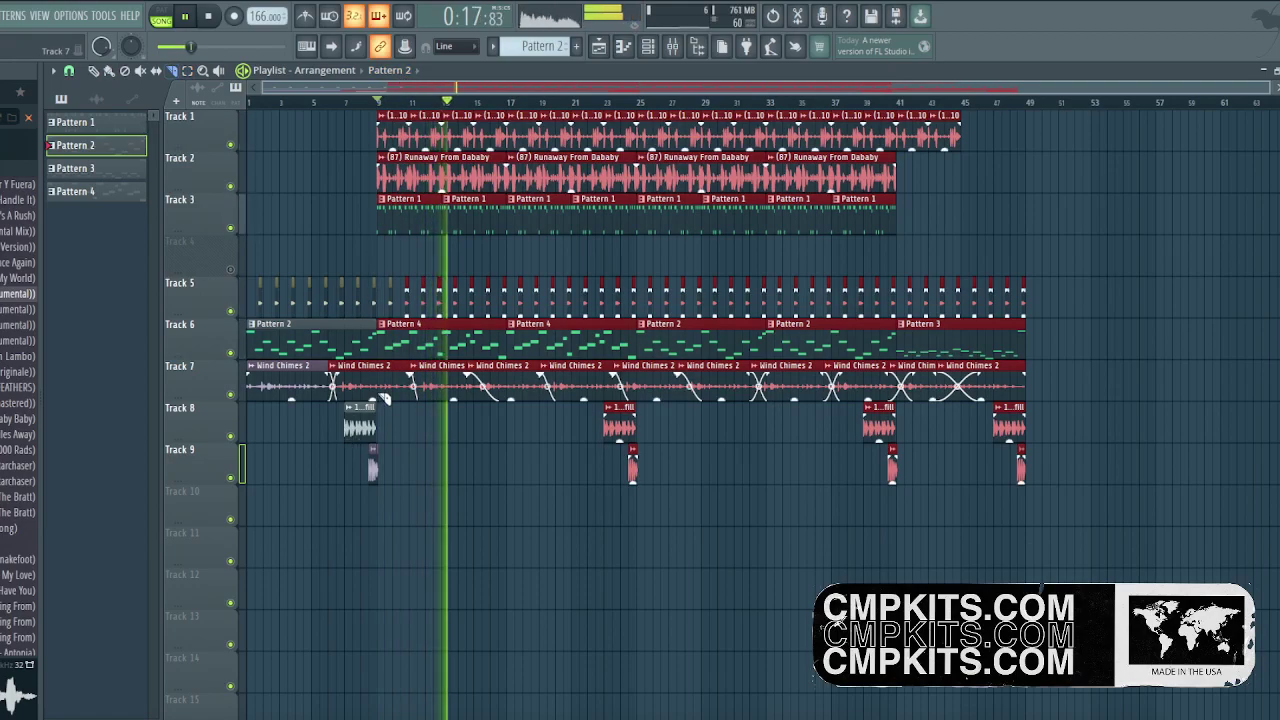
{"action": "left_click_drag", "start_coordinate": [385, 368], "coordinate": [383, 398]}
{"action": "key", "text": "e"}
{"action": "left_click_drag", "start_coordinate": [1090, 524], "coordinate": [378, 114]}
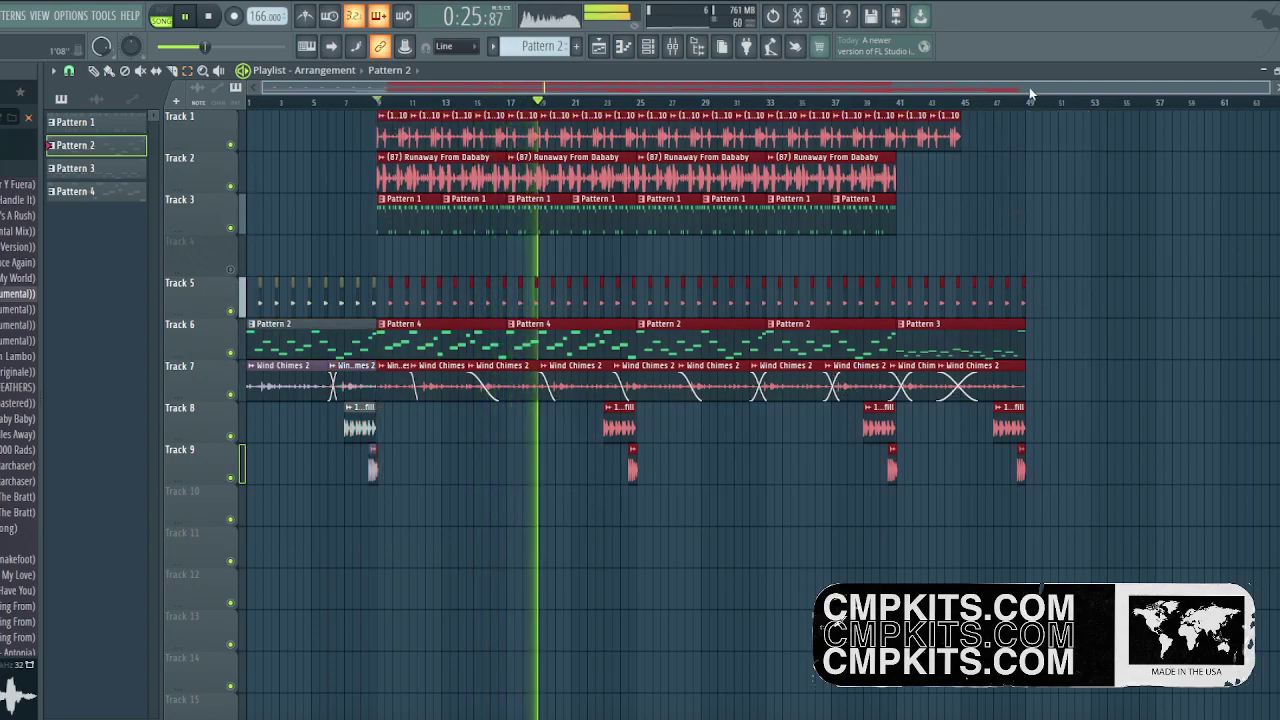
{"action": "scroll", "coordinate": [1034, 114], "scroll_direction": "up", "scroll_amount": 8}
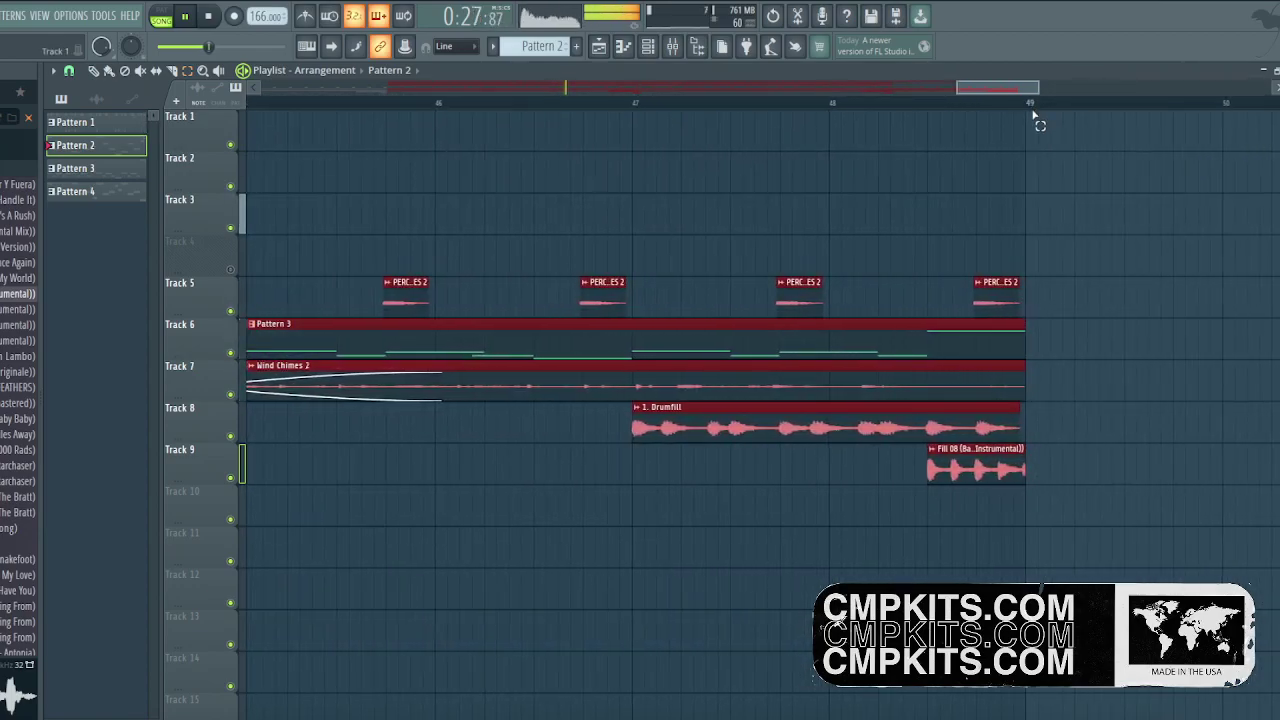
{"action": "scroll", "coordinate": [1034, 114], "scroll_direction": "down", "scroll_amount": 10}
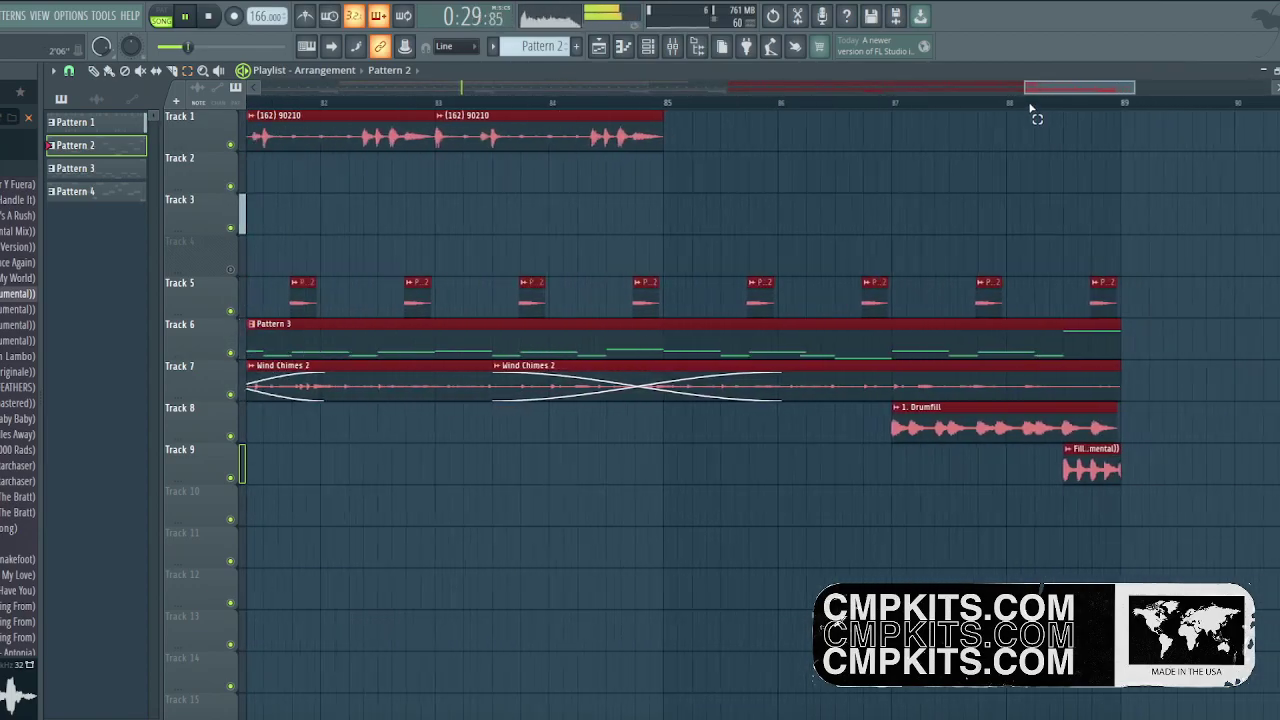
Stop the song, open Pattern 3 from the playlist in the piano roll and play the pattern.
{"action": "key", "text": "space"}
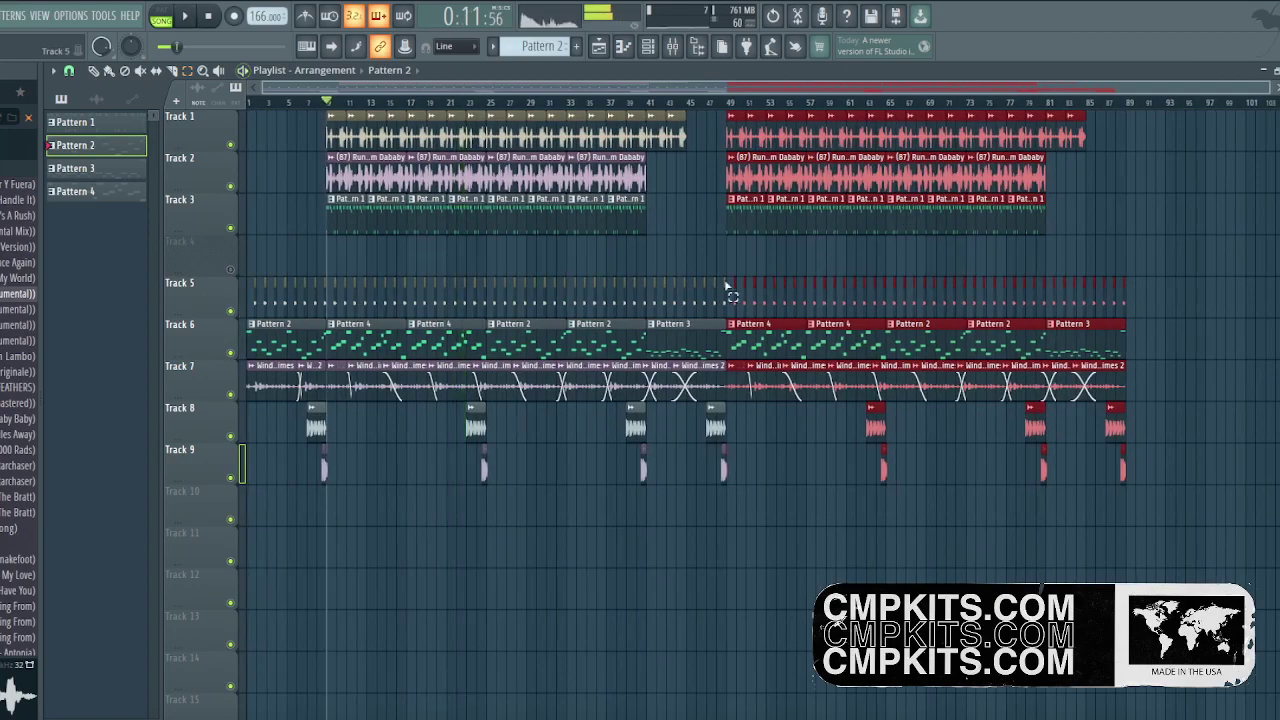
{"action": "double_click", "coordinate": [674, 345]}
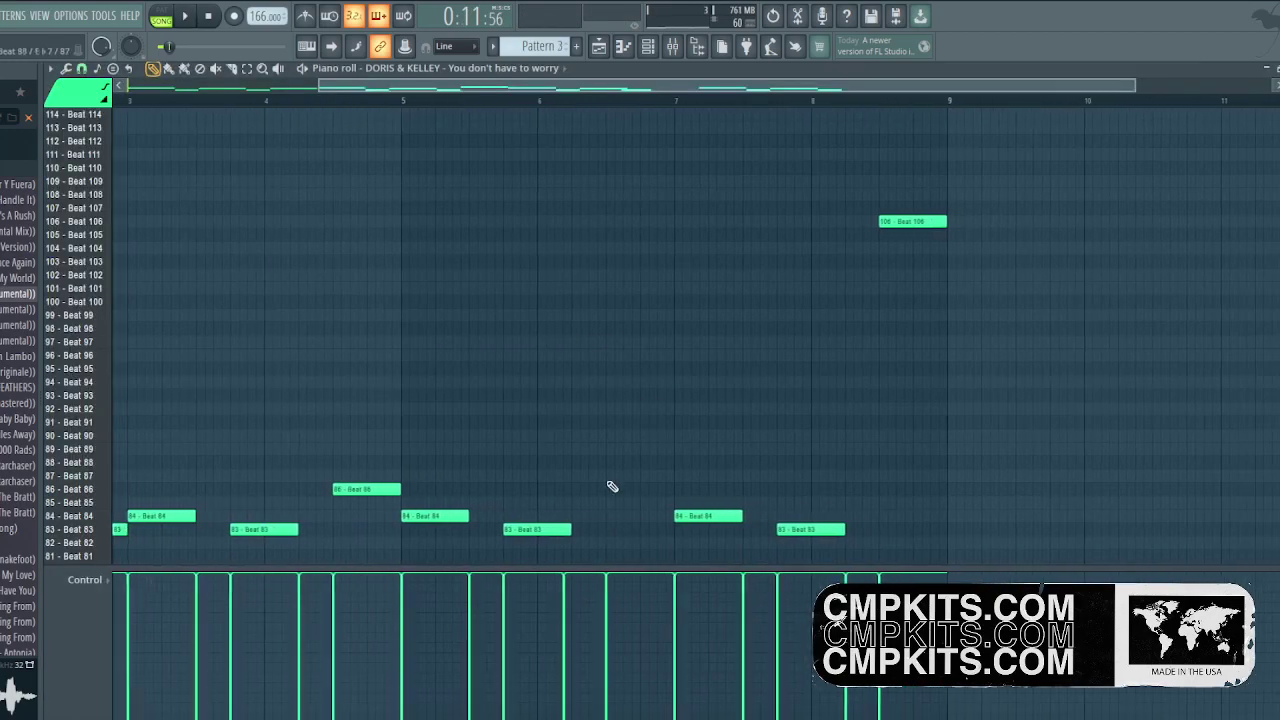
{"action": "scroll", "coordinate": [704, 101], "scroll_direction": "down", "scroll_amount": 3}
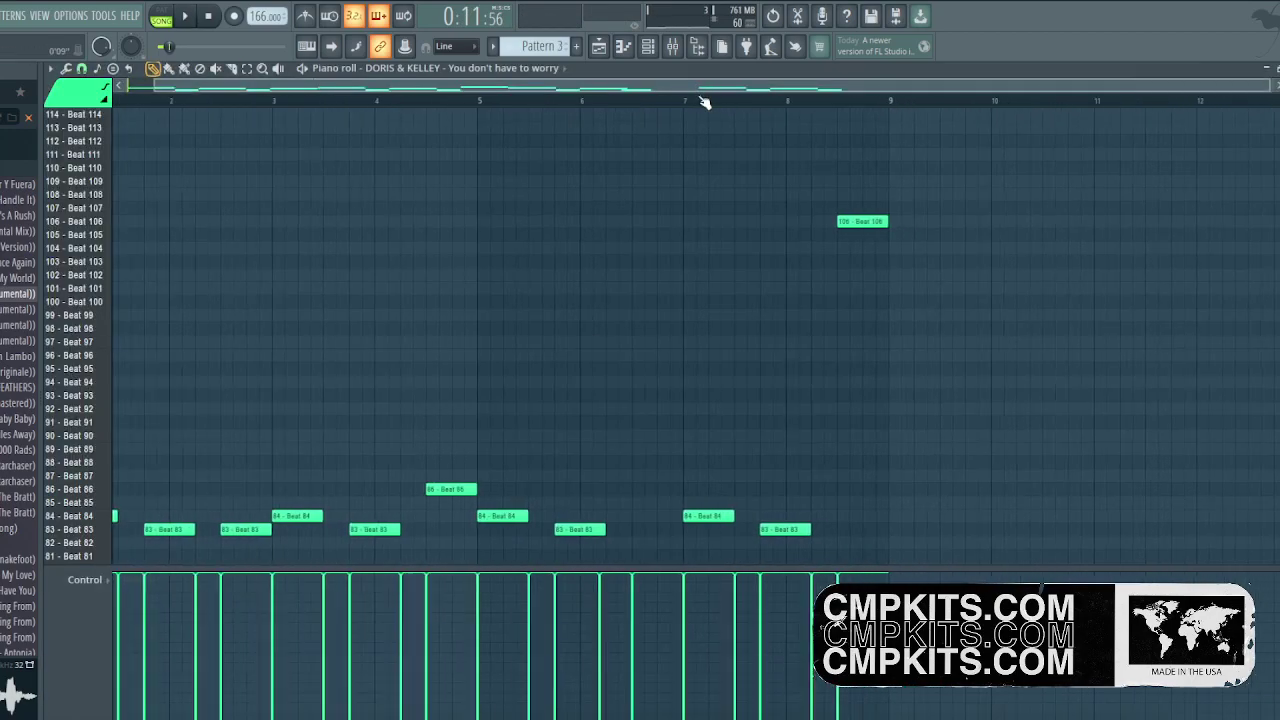
{"action": "left_click", "coordinate": [182, 16]}
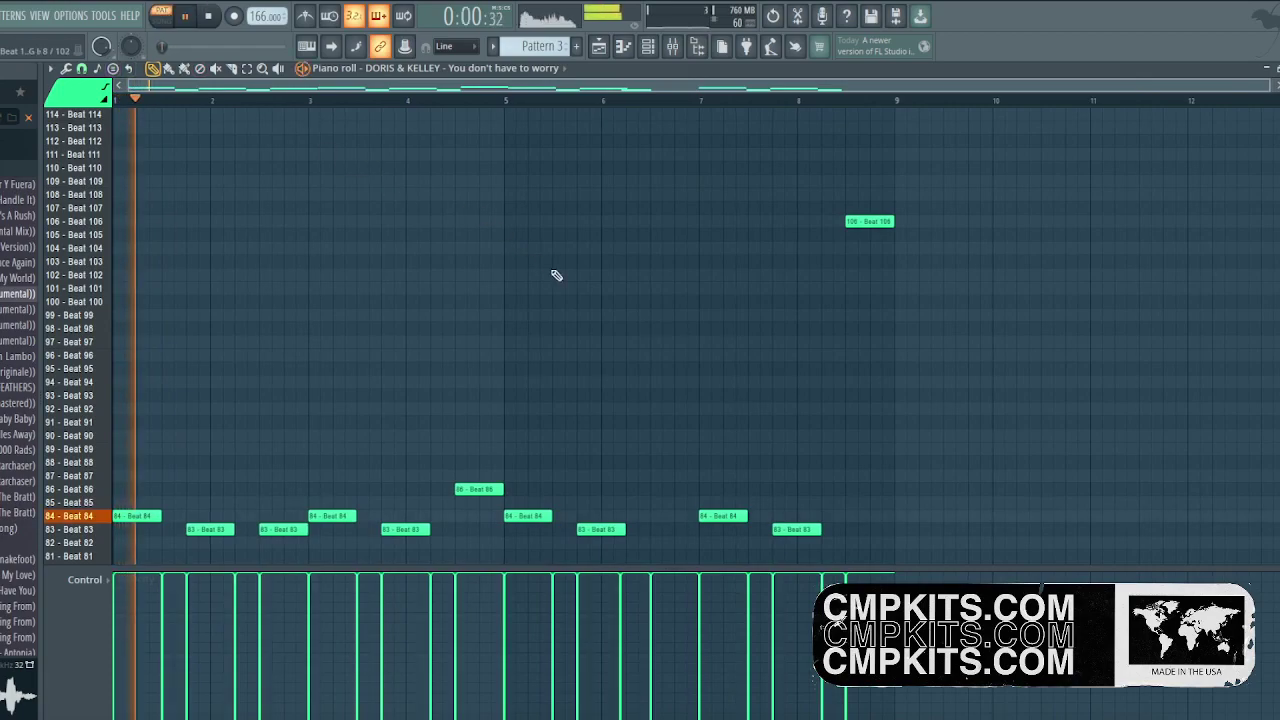
{"action": "scroll", "coordinate": [843, 457], "scroll_direction": "down", "scroll_amount": 4}
{"action": "scroll", "coordinate": [961, 467], "scroll_direction": "up", "scroll_amount": 1}
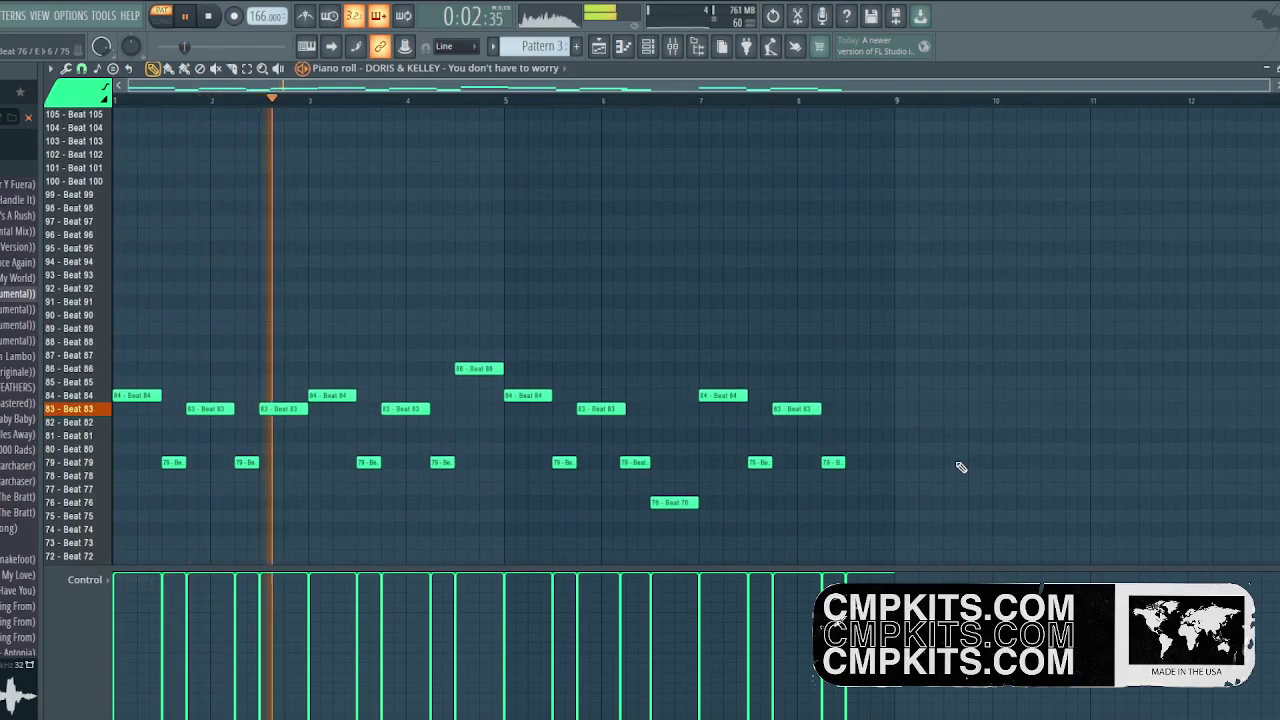
Select all Pattern 3 notes, raise them together so the last one sits on Beat 113, and replay the pattern.
{"action": "key", "text": "ctrl+a"}
{"action": "scroll", "coordinate": [900, 470], "scroll_direction": "up", "scroll_amount": 4}
{"action": "key", "text": "ctrl+d"}
{"action": "scroll", "coordinate": [917, 429], "scroll_direction": "up", "scroll_amount": 5}
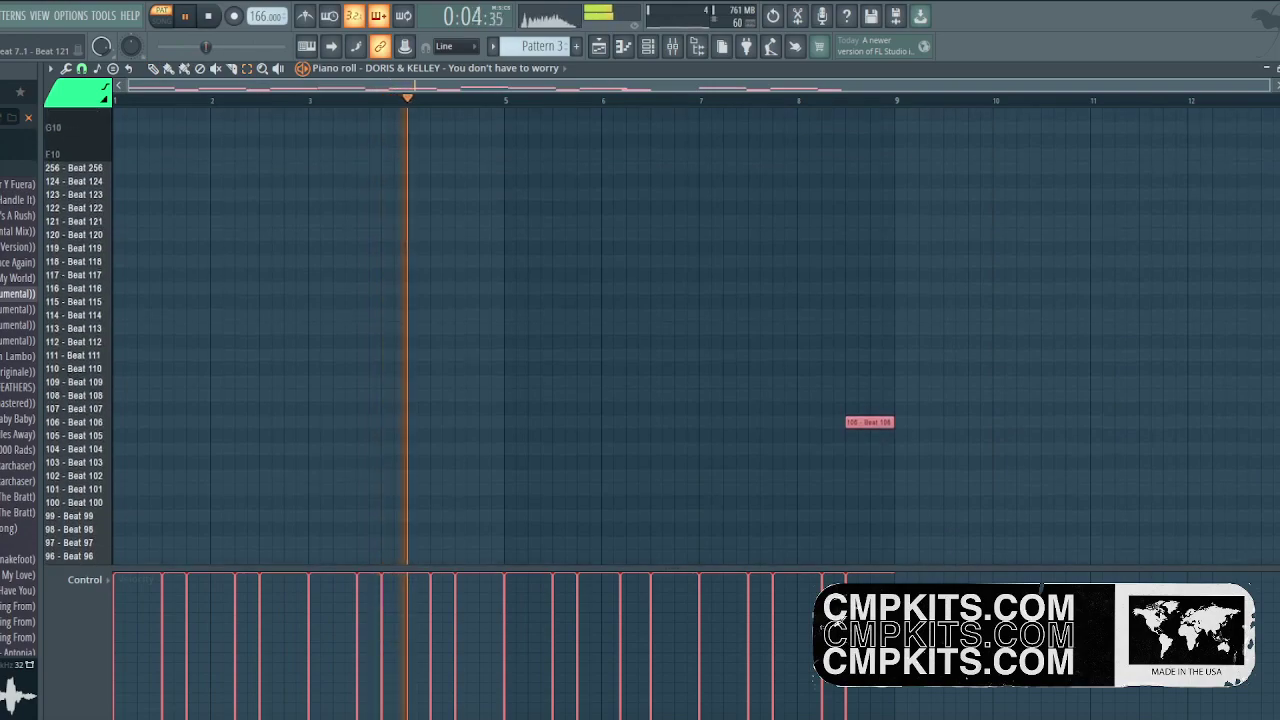
{"action": "left_click_drag", "start_coordinate": [869, 427], "coordinate": [869, 334]}
{"action": "key", "text": "space"}
{"action": "key", "text": "space"}
{"action": "key", "text": "space"}
{"action": "key", "text": "space"}
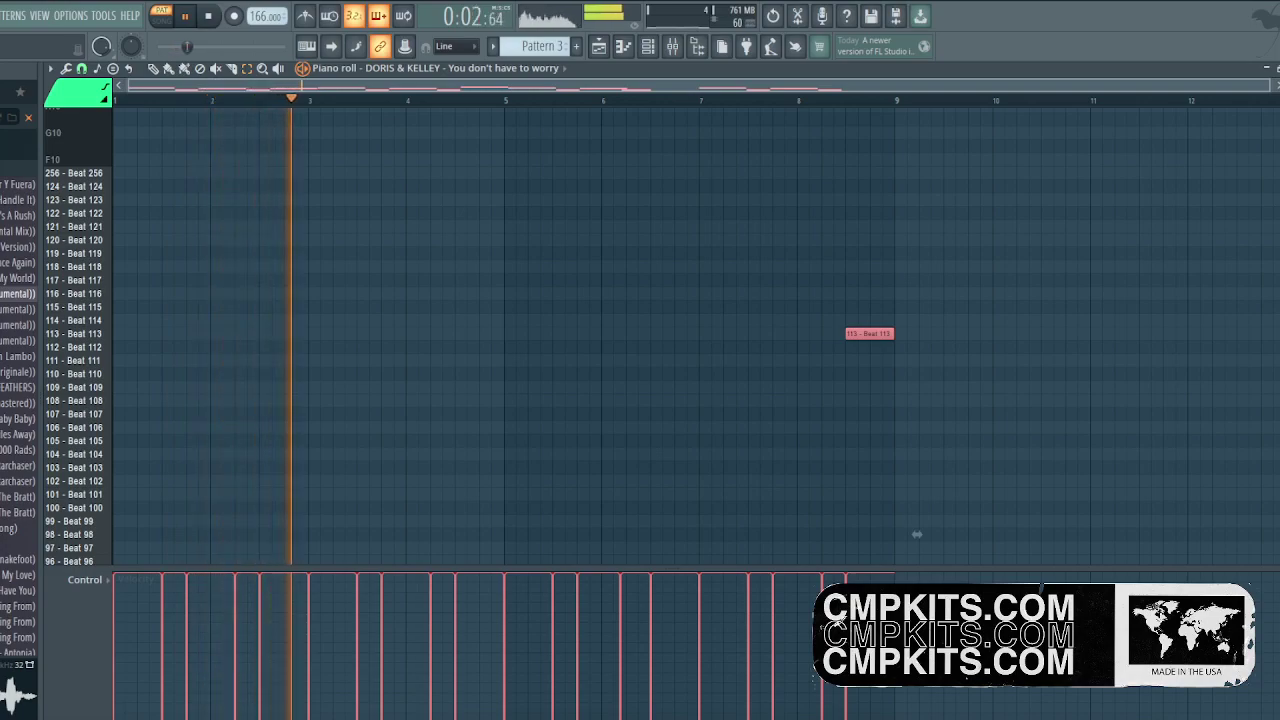
Raise the selected notes one more slice, with the last one on Beat 114, and replay the pattern.
{"action": "left_click_drag", "start_coordinate": [869, 334], "coordinate": [869, 320]}
{"action": "key", "text": "space"}
{"action": "key", "text": "space"}
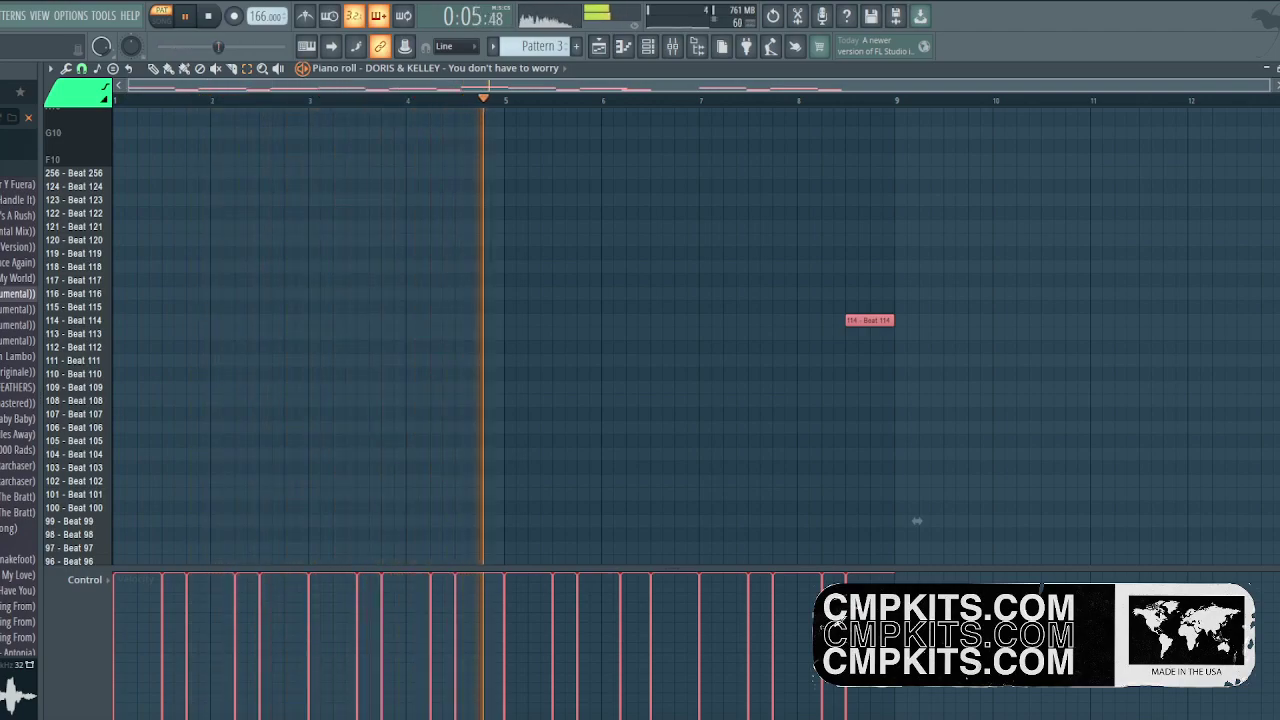
Lower all selected notes slice by slice until the last one sits on Beat 110, and replay the pattern.
{"action": "scroll", "coordinate": [917, 488], "scroll_direction": "down", "scroll_amount": 1}
{"action": "key", "text": "shift+Down"}
{"action": "key", "text": "shift+Down"}
{"action": "key", "text": "shift+Down"}
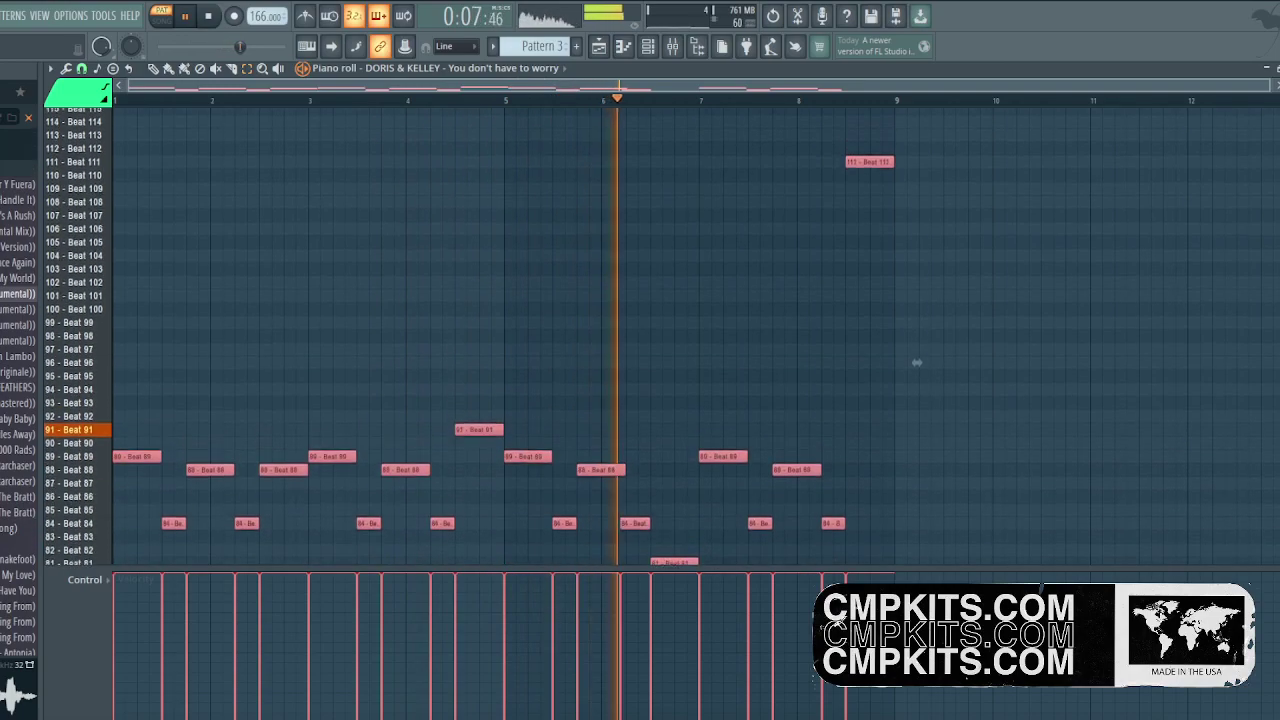
{"action": "key", "text": "space"}
{"action": "key", "text": "space"}
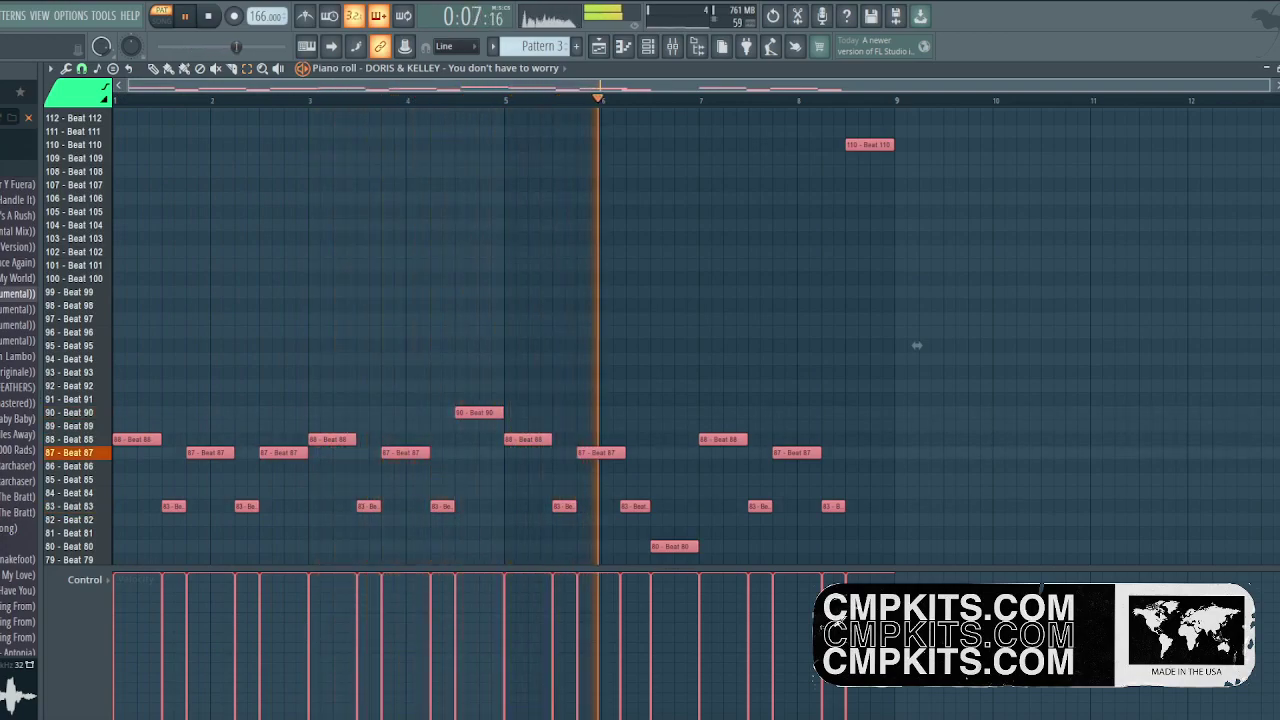
Lower all selected notes another twelve slices, with the last one on Beat 98.
{"action": "key", "text": "shift+Down"}
{"action": "key", "text": "shift+Down"}
{"action": "key", "text": "shift+Down"}
{"action": "key", "text": "shift+Down"}
{"action": "key", "text": "shift+Down"}
{"action": "key", "text": "shift+Down"}
{"action": "key", "text": "shift+Down"}
{"action": "key", "text": "shift+Down"}
{"action": "key", "text": "shift+Down"}
{"action": "key", "text": "shift+Down"}
{"action": "key", "text": "shift+Down"}
{"action": "key", "text": "shift+Down"}
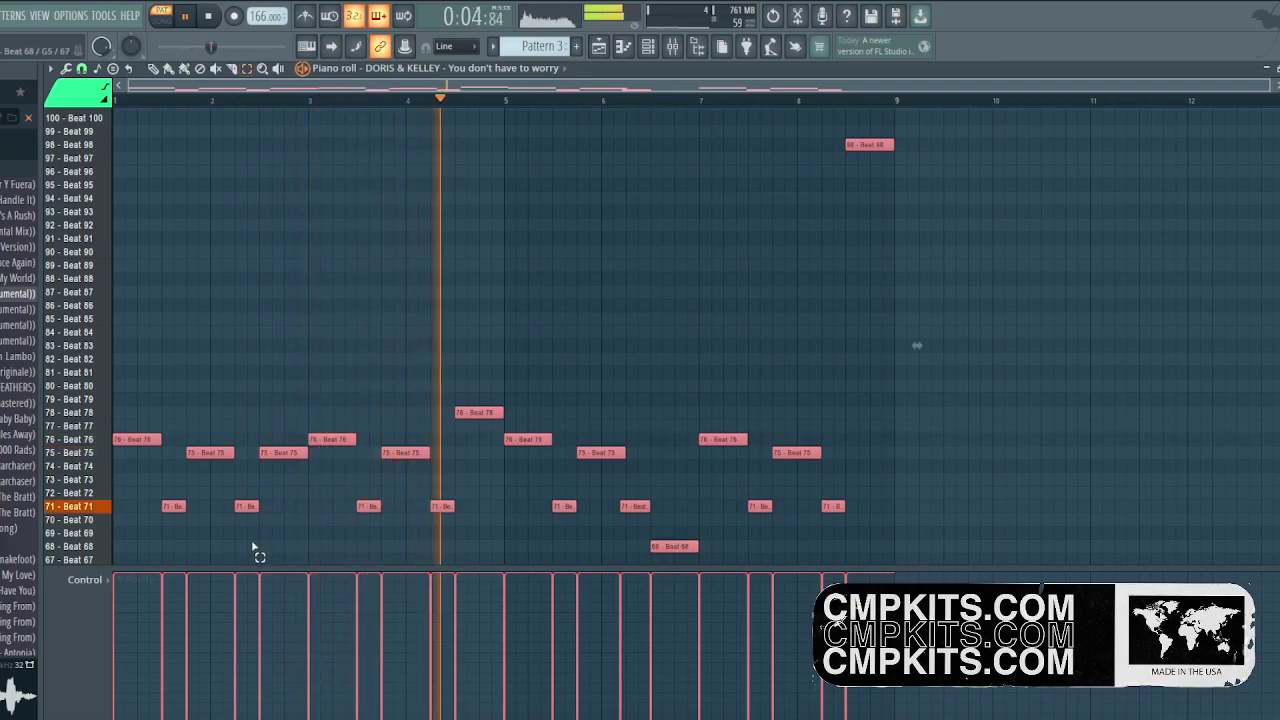
Try raising only the Beat 78 note at the end of bar 4 to Beat 79 and beyond, and stop playback.
{"action": "left_click", "coordinate": [484, 414]}
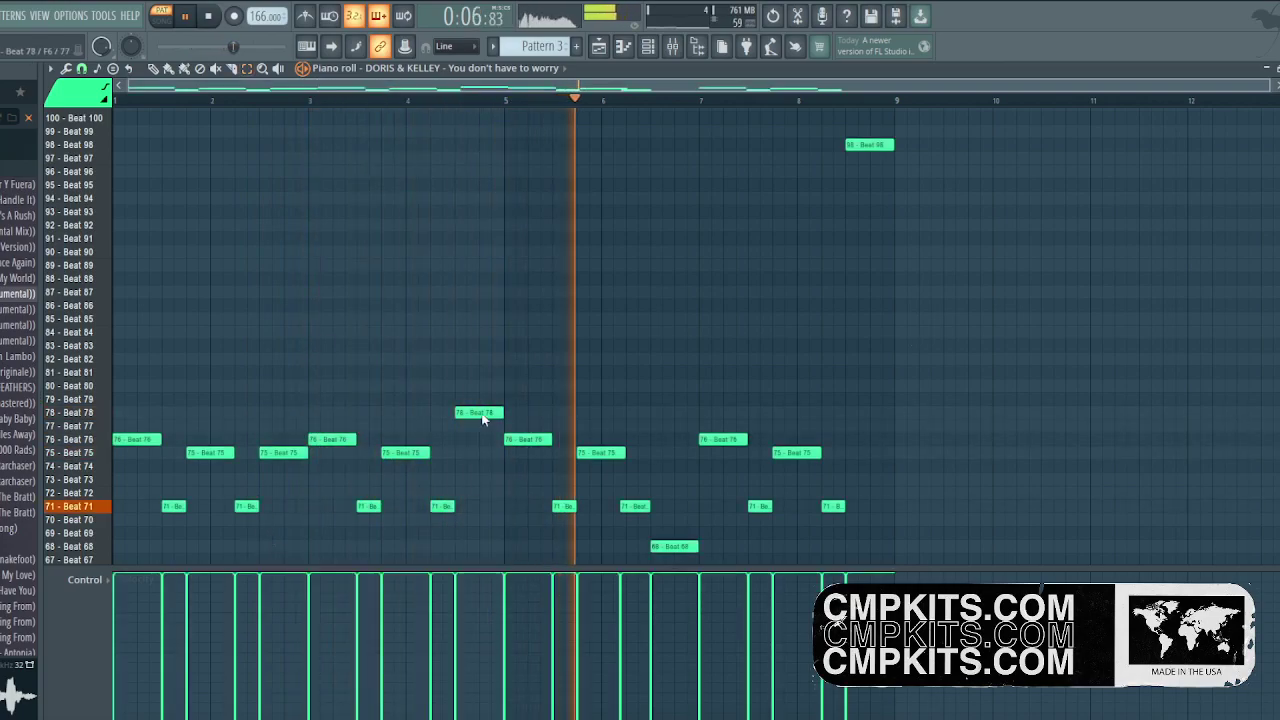
{"action": "key", "text": "shift+Up"}
{"action": "key", "text": "space"}
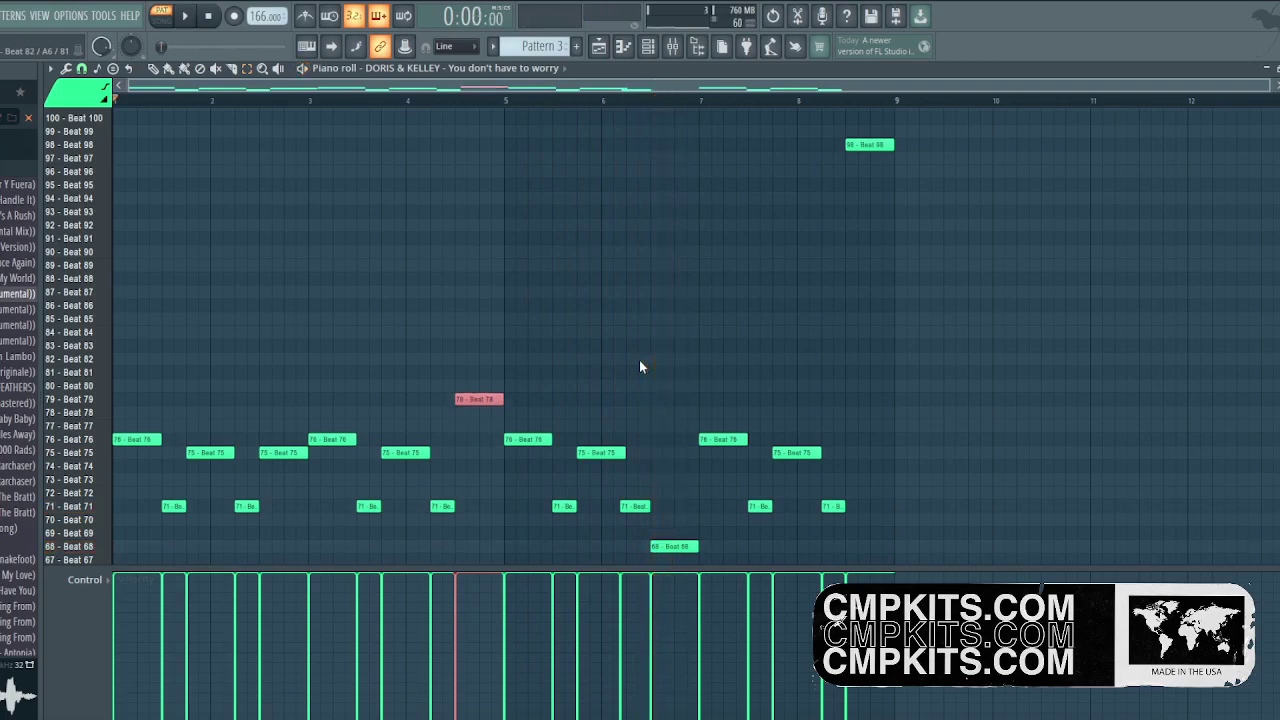
{"action": "key", "text": "shift+Up"}
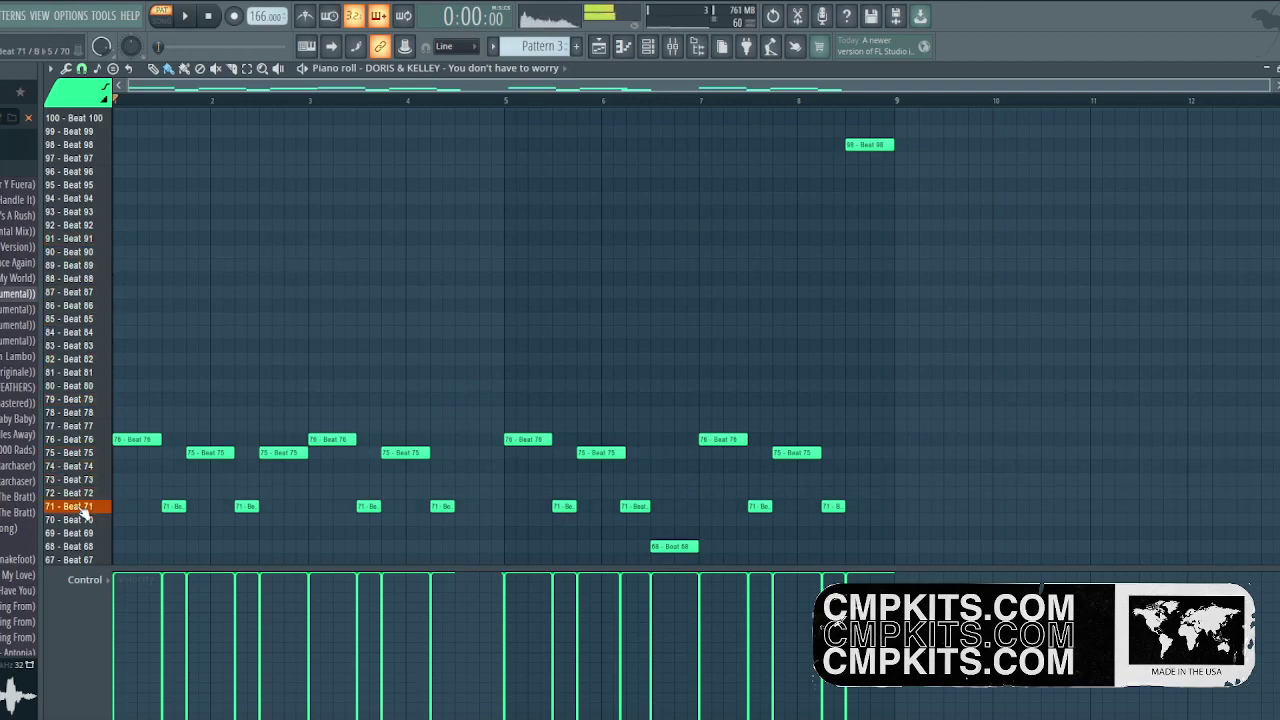
Replace the note at the end of bar 4 with a Beat 43 note and play the pattern.
{"action": "scroll", "coordinate": [91, 350], "scroll_direction": "down", "scroll_amount": 10}
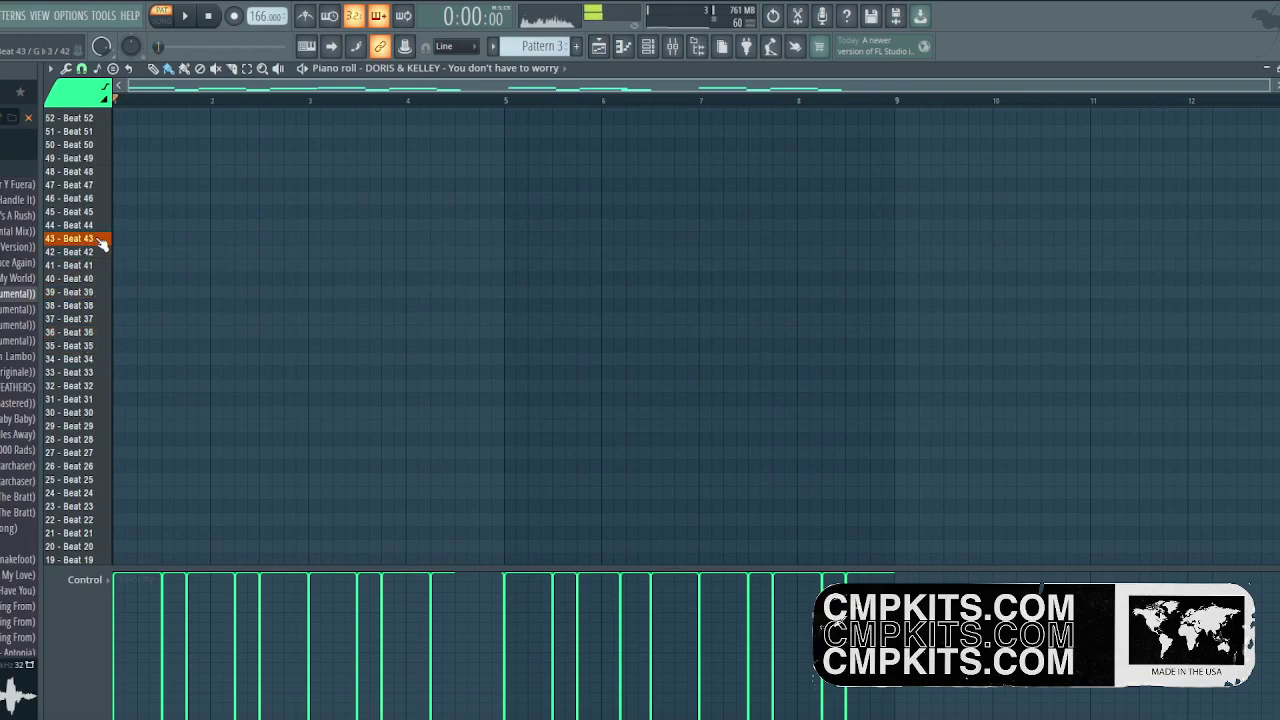
{"action": "left_click", "coordinate": [468, 238]}
{"action": "key", "text": "space"}
Select all Beat 71 notes in the pattern and raise them to Beat 72.
{"action": "scroll", "coordinate": [589, 379], "scroll_direction": "up", "scroll_amount": 2}
{"action": "scroll", "coordinate": [589, 379], "scroll_direction": "up", "scroll_amount": 6}
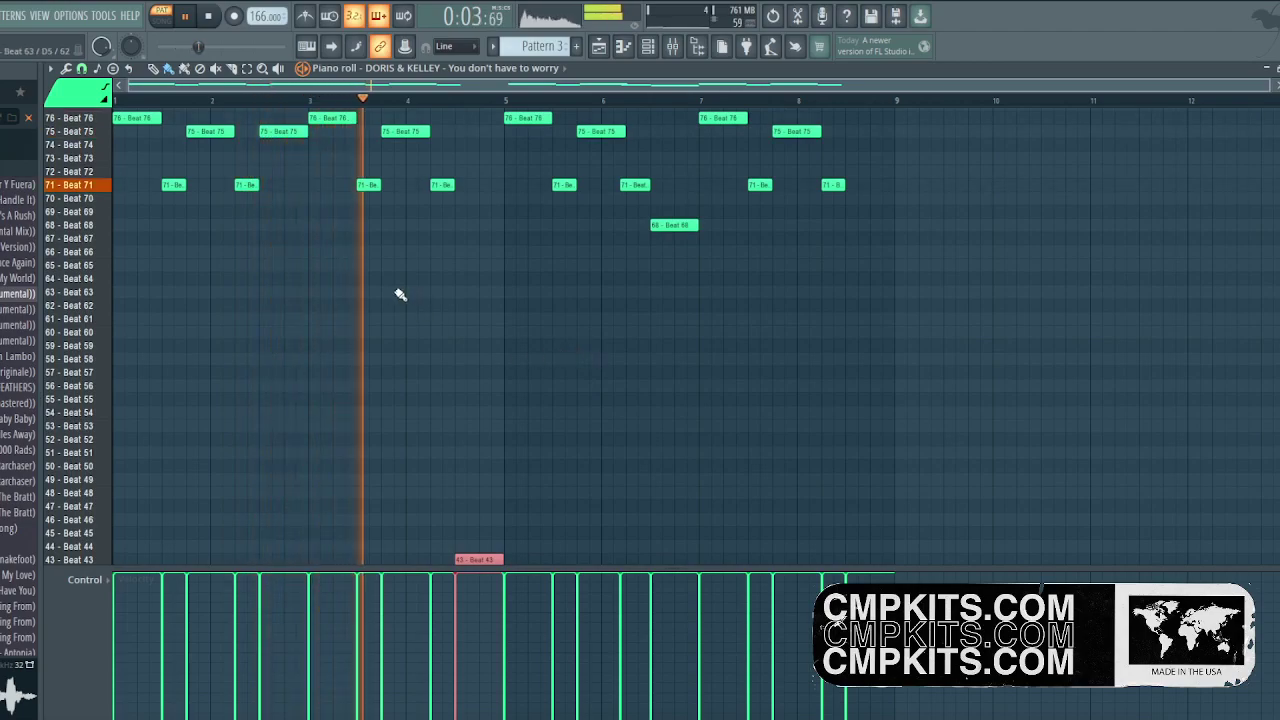
{"action": "left_click", "coordinate": [94, 188]}
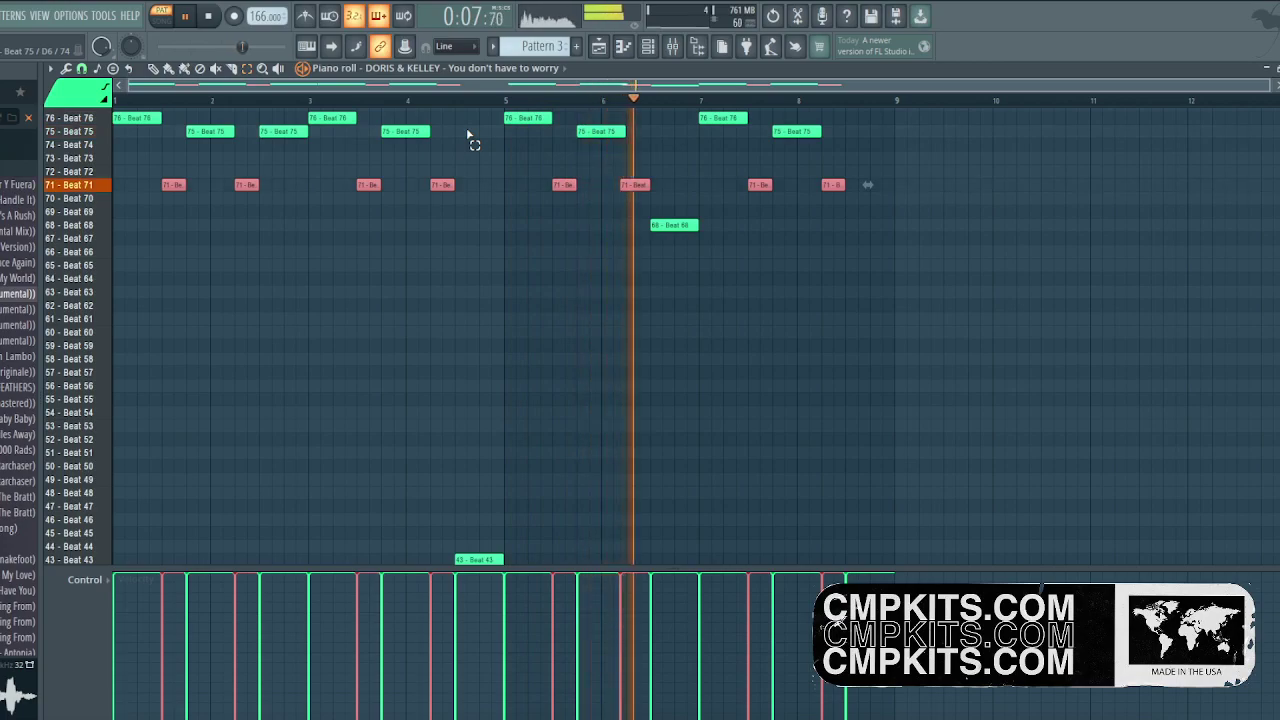
{"action": "key", "text": "shift+Up"}
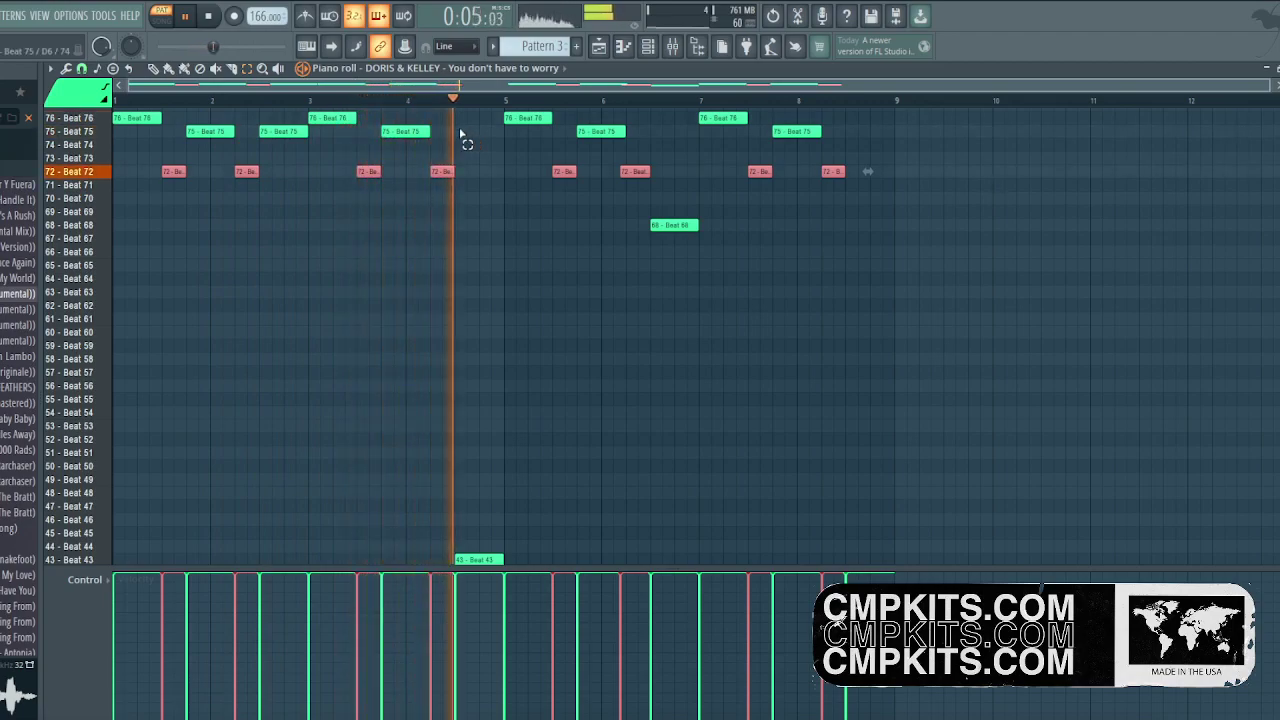
Start the Beat 72 notes in bars 2 and 4 slightly earlier, each extending up to the note after it.
{"action": "scroll", "coordinate": [257, 108], "scroll_direction": "up", "scroll_amount": 3}
{"action": "left_click_drag", "start_coordinate": [319, 158], "coordinate": [310, 198]}
{"action": "key", "text": "shift+Left"}
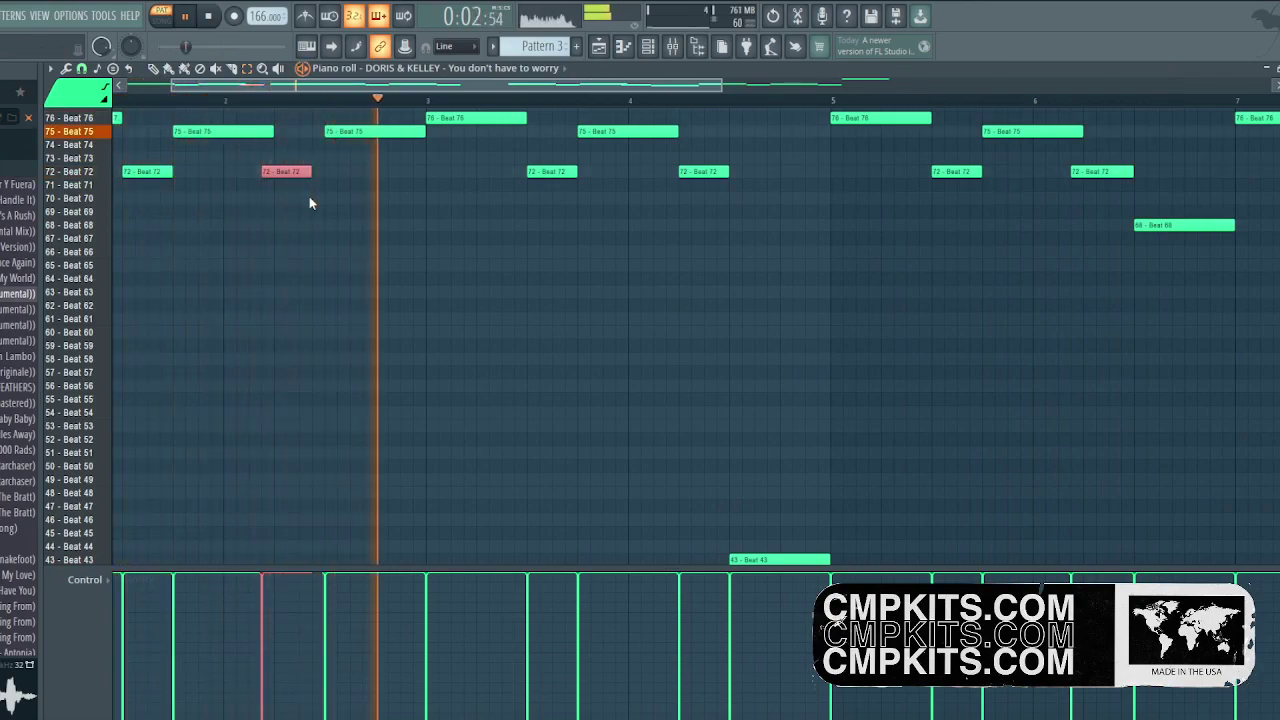
{"action": "left_click_drag", "start_coordinate": [305, 174], "coordinate": [318, 174]}
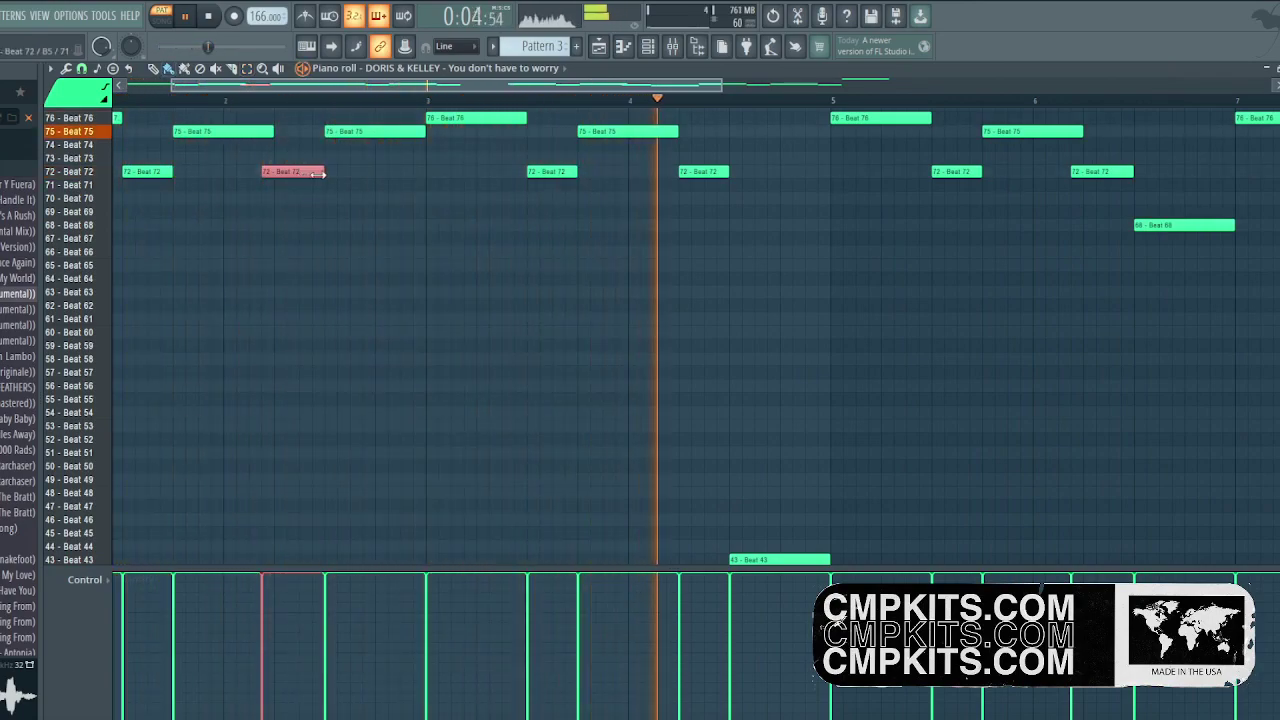
{"action": "left_click", "coordinate": [695, 170]}
{"action": "left_click_drag", "start_coordinate": [694, 171], "coordinate": [721, 173]}
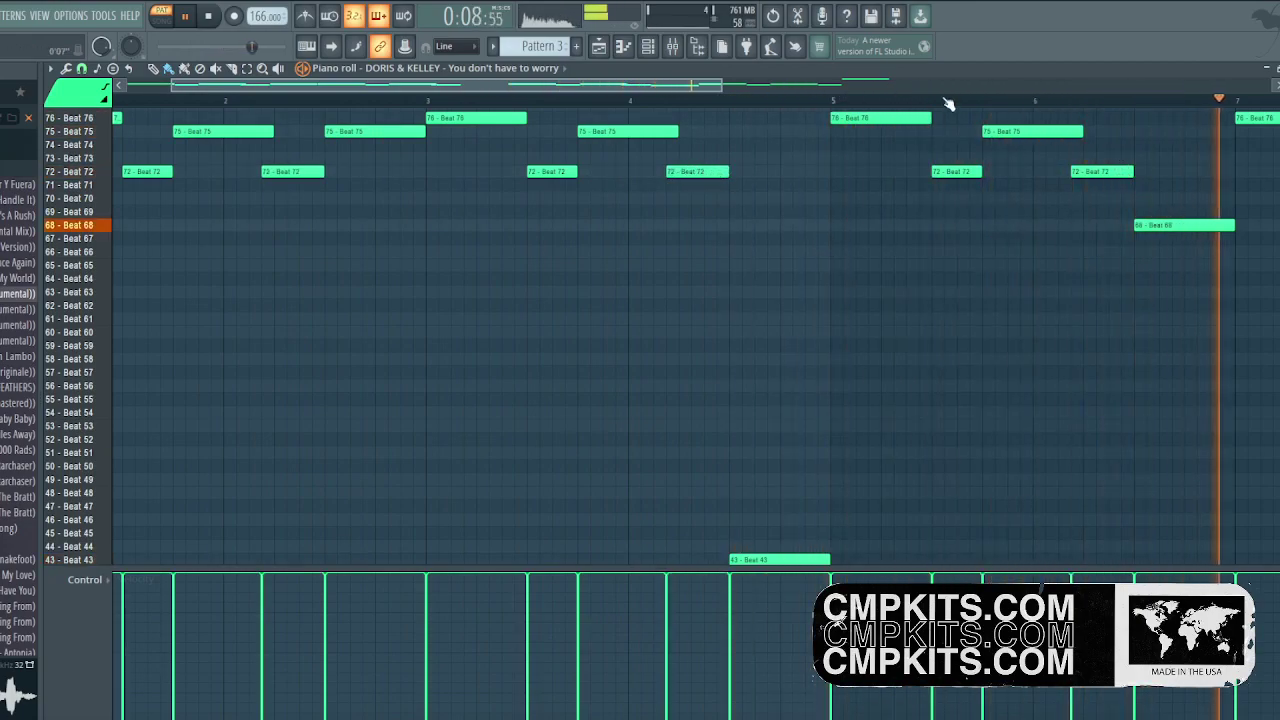
Return to the playlist and play the song from bar 41 with the edited Pattern 3.
{"action": "left_click_drag", "start_coordinate": [500, 85], "coordinate": [694, 90]}
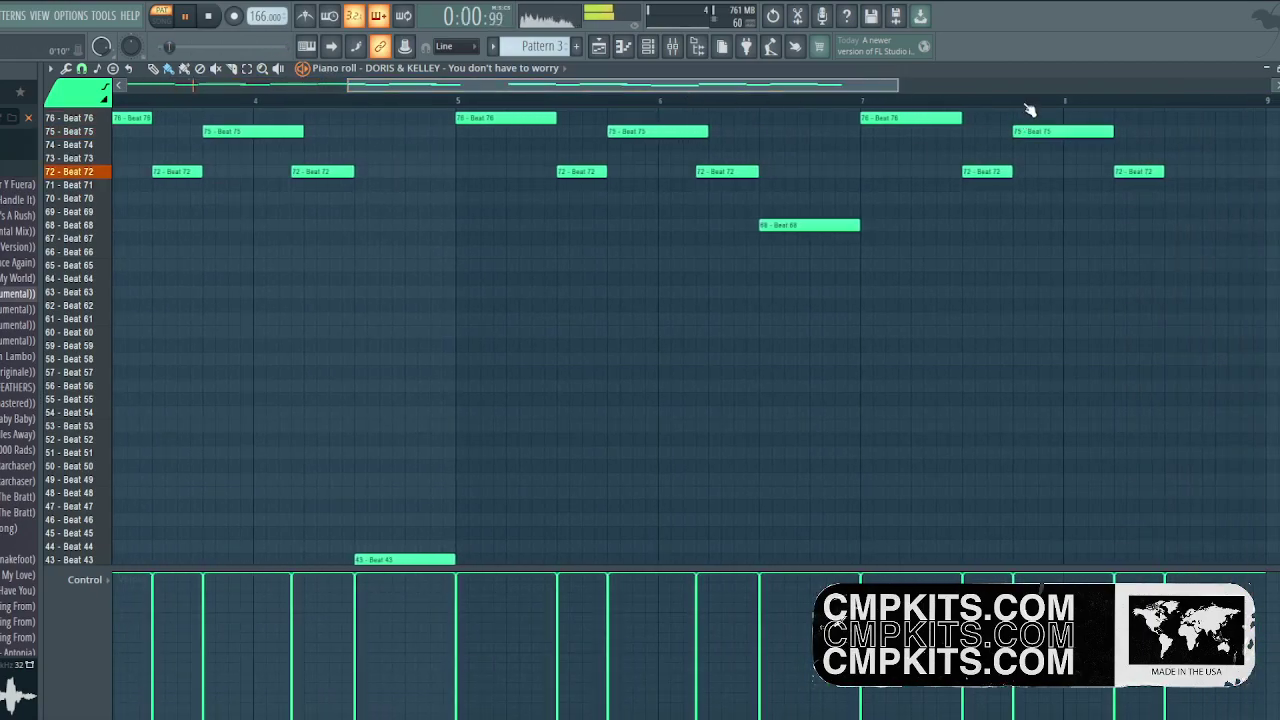
{"action": "scroll", "coordinate": [1030, 105], "scroll_direction": "down", "scroll_amount": 6}
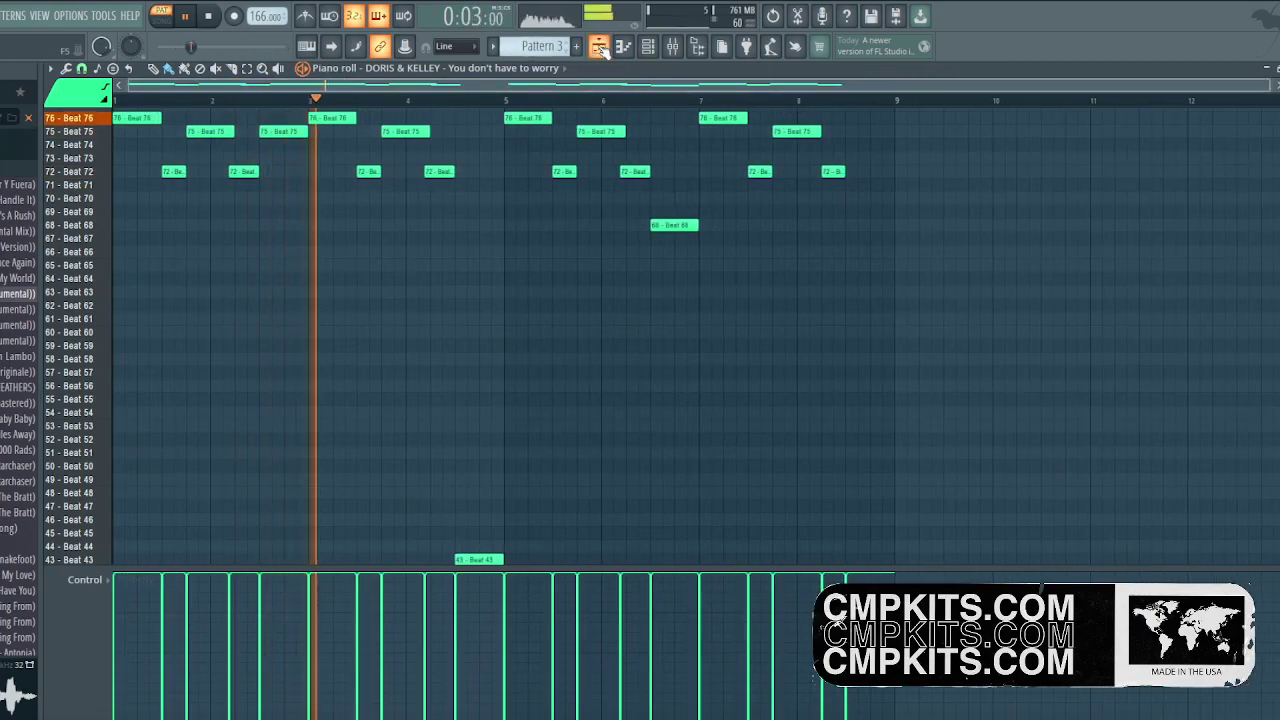
{"action": "left_click", "coordinate": [599, 47]}
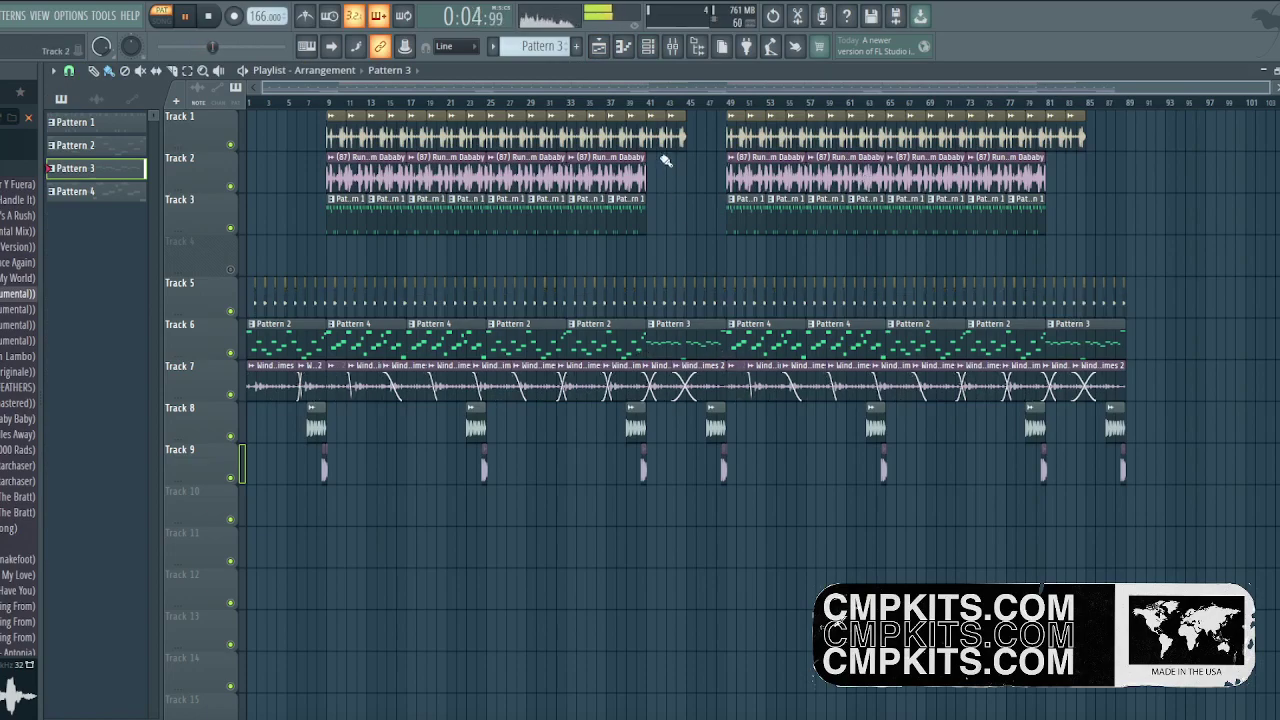
{"action": "left_click", "coordinate": [655, 103]}
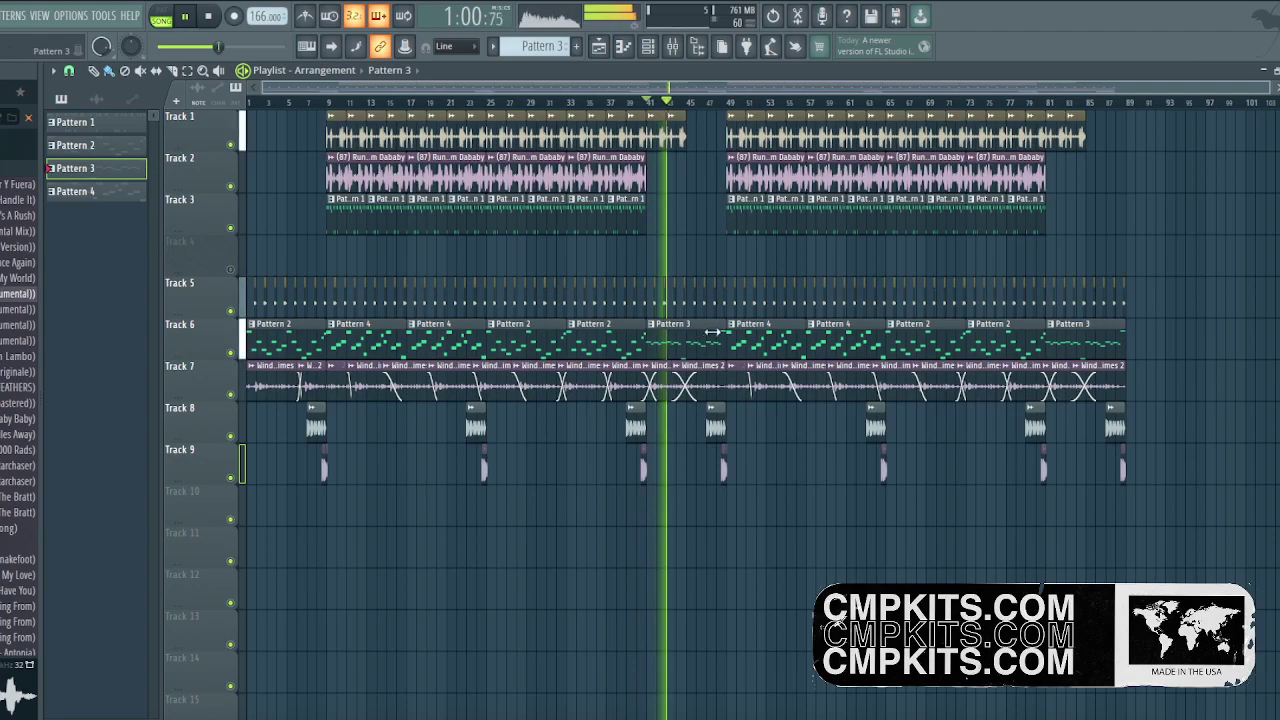
Trim the Pattern 3 clip at bar 41 to start at bar 45, and play the song from bar 85.
{"action": "left_click_drag", "start_coordinate": [694, 328], "coordinate": [724, 346]}
{"action": "key", "text": "space"}
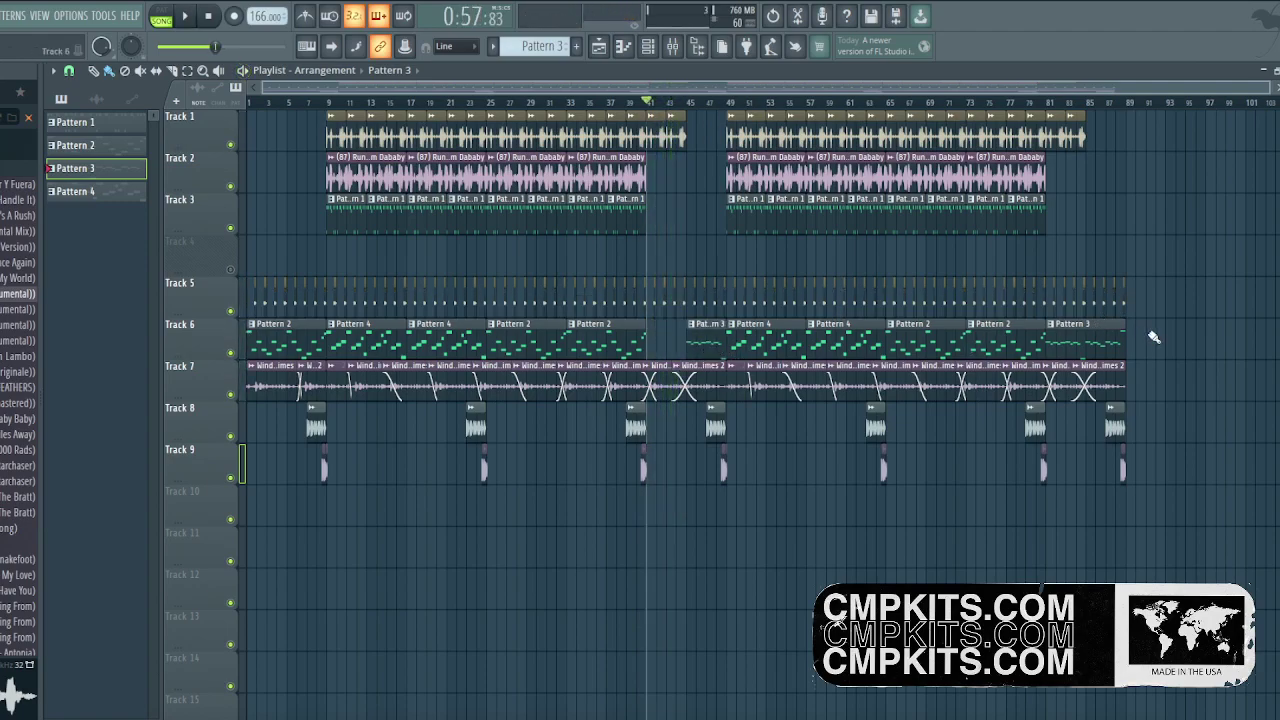
{"action": "left_click", "coordinate": [1090, 104]}
{"action": "key", "text": "space"}
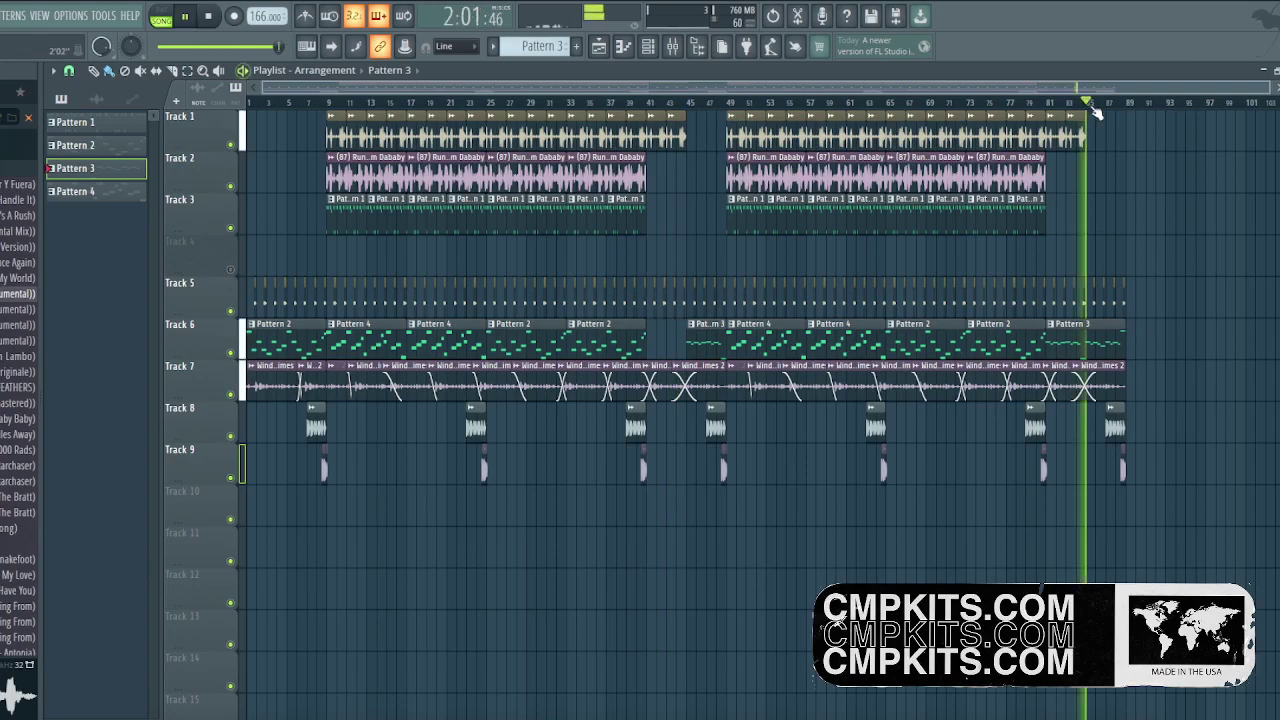
Trim the last Pattern 3 clip to start at bar 85, stop playback and add a four-bar Pattern 2 clip at bar 81.
{"action": "left_click", "coordinate": [1052, 328]}
{"action": "left_click", "coordinate": [1050, 330]}
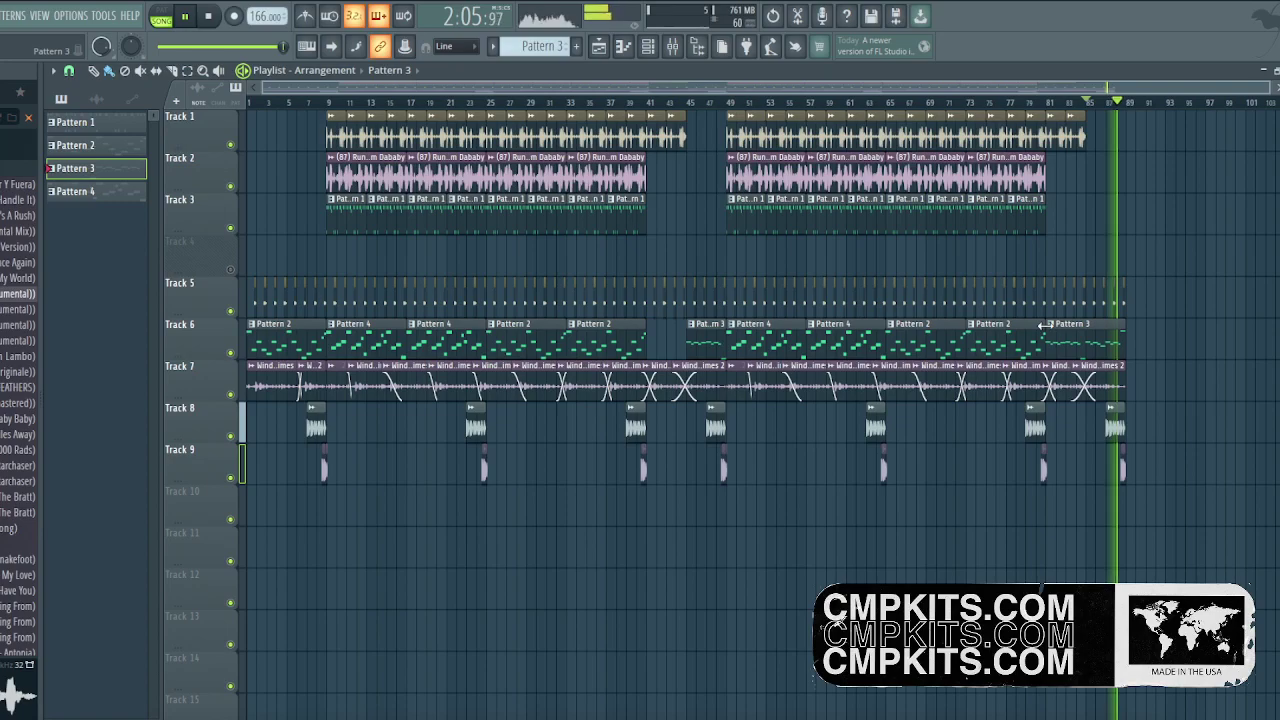
{"action": "right_click", "coordinate": [1094, 329]}
{"action": "key", "text": "space"}
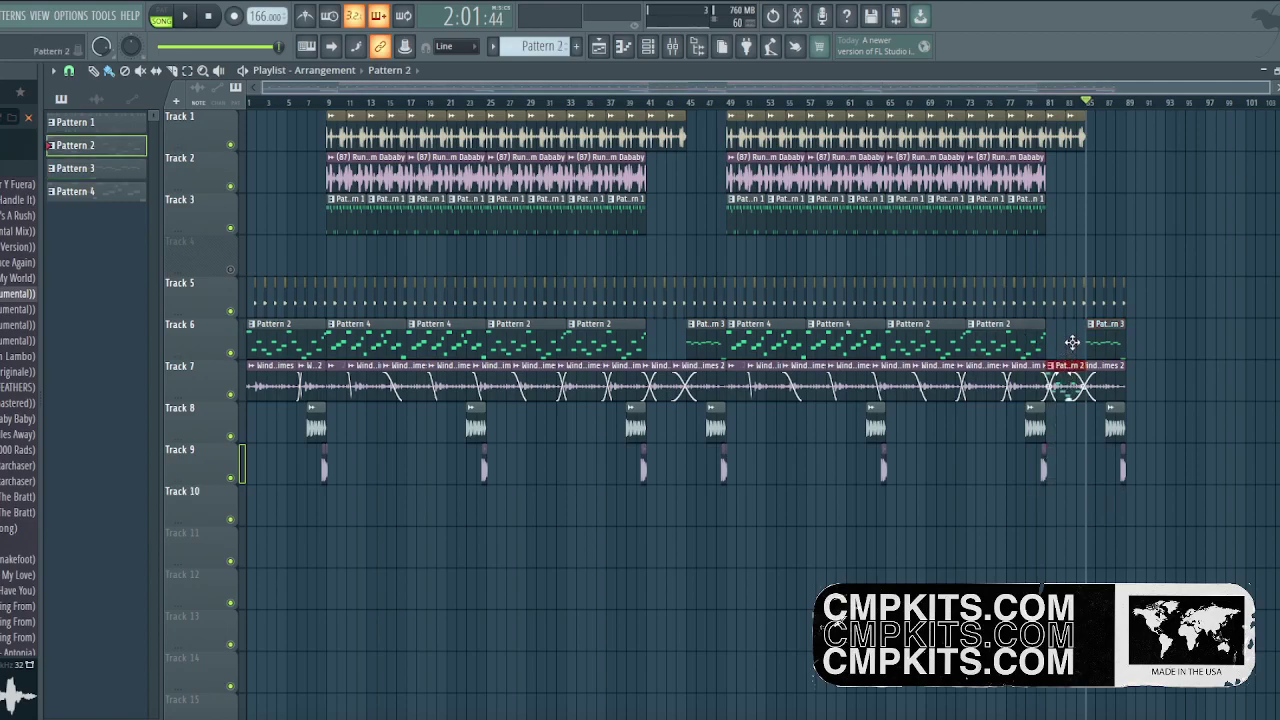
Move the four-bar Pattern 2 clip to Track 6 at bar 81, copy it to bar 41, and play from bar 9.
{"action": "key", "text": "space"}
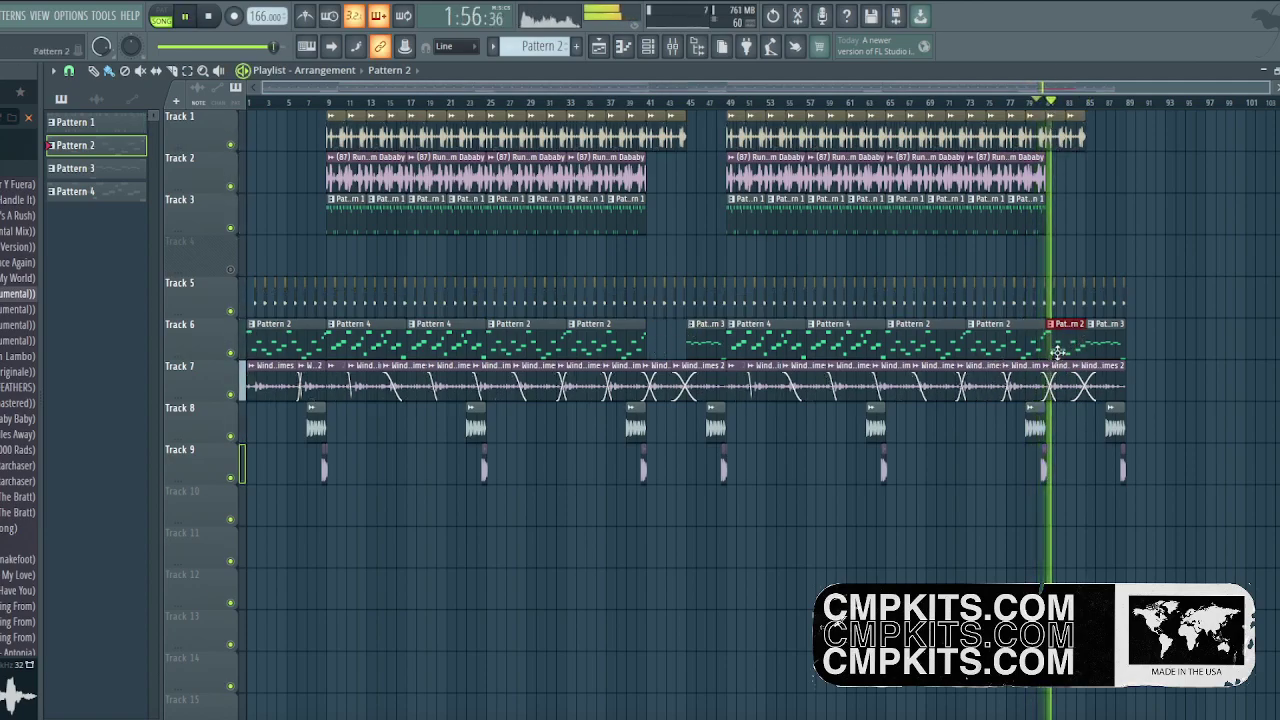
{"action": "left_click_drag", "start_coordinate": [659, 512], "coordinate": [666, 340]}
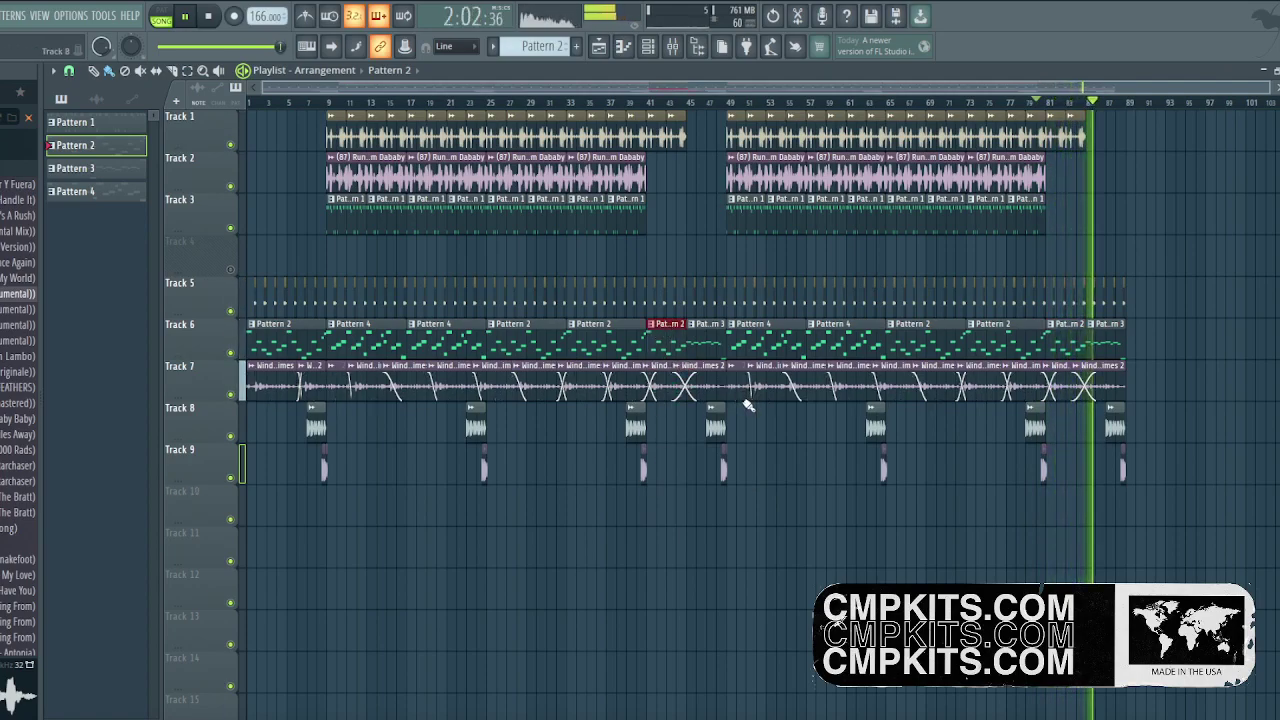
{"action": "left_click", "coordinate": [330, 104]}
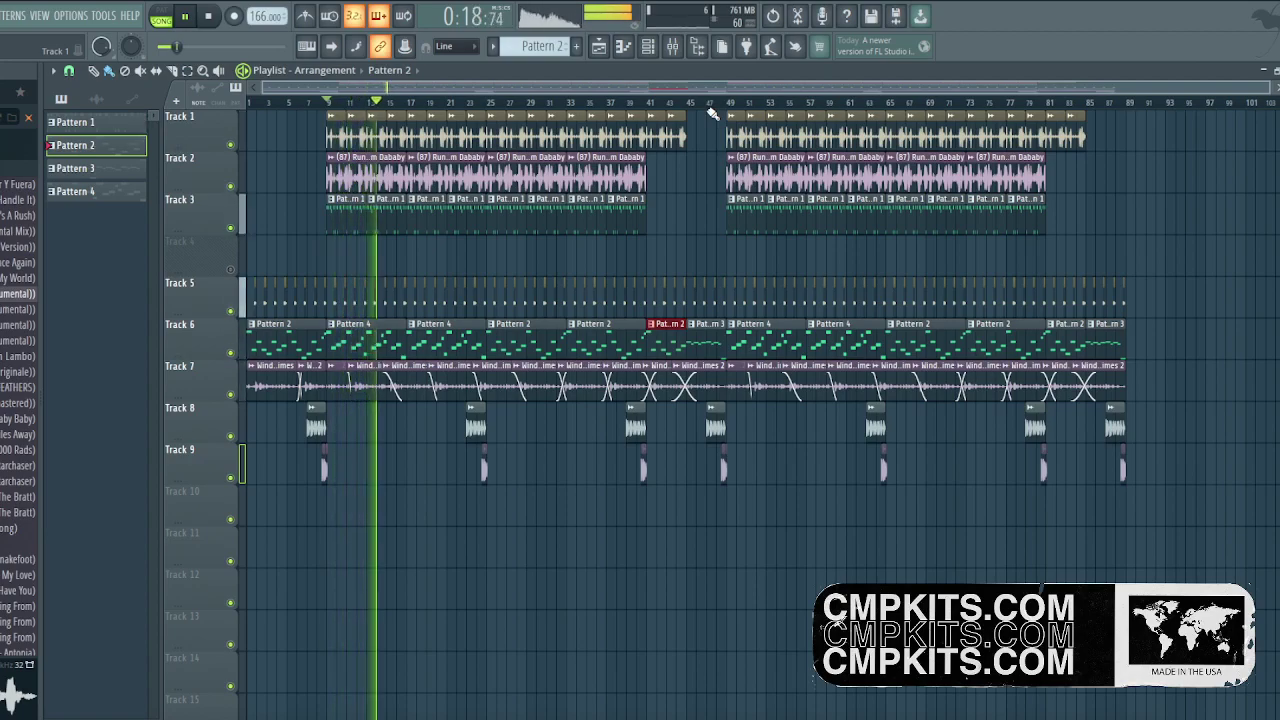
Open the mixer and try to load the Nectar 4 plugin on the DORIS & KELLEY insert.
{"action": "left_click", "coordinate": [673, 48]}
{"action": "left_click", "coordinate": [186, 345]}
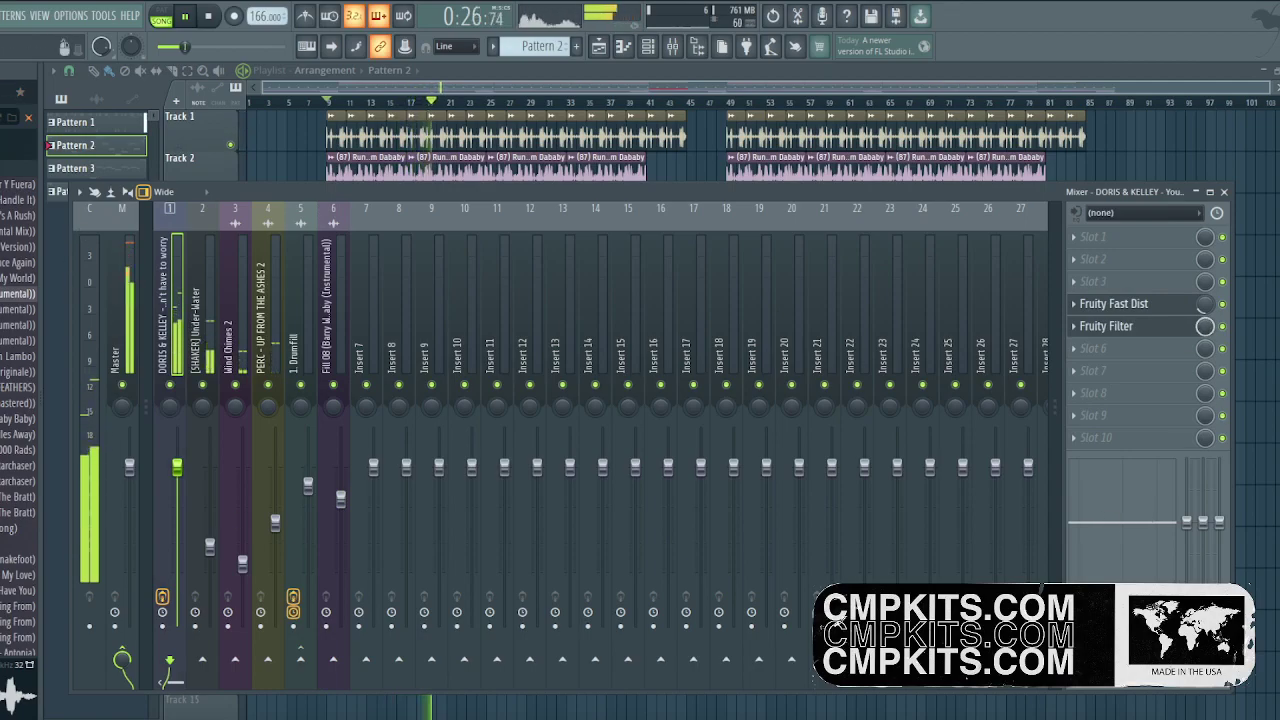
{"action": "left_click", "coordinate": [3, 92]}
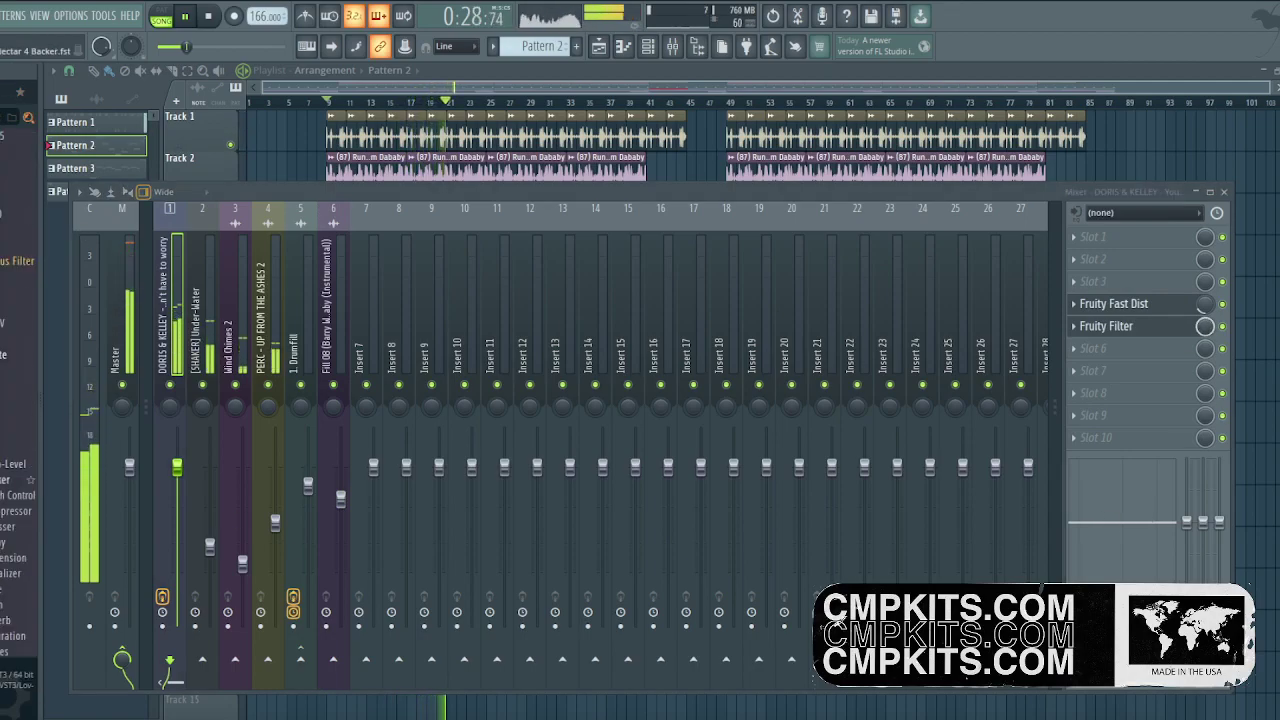
{"action": "scroll", "coordinate": [18, 450], "scroll_direction": "down", "scroll_amount": 3}
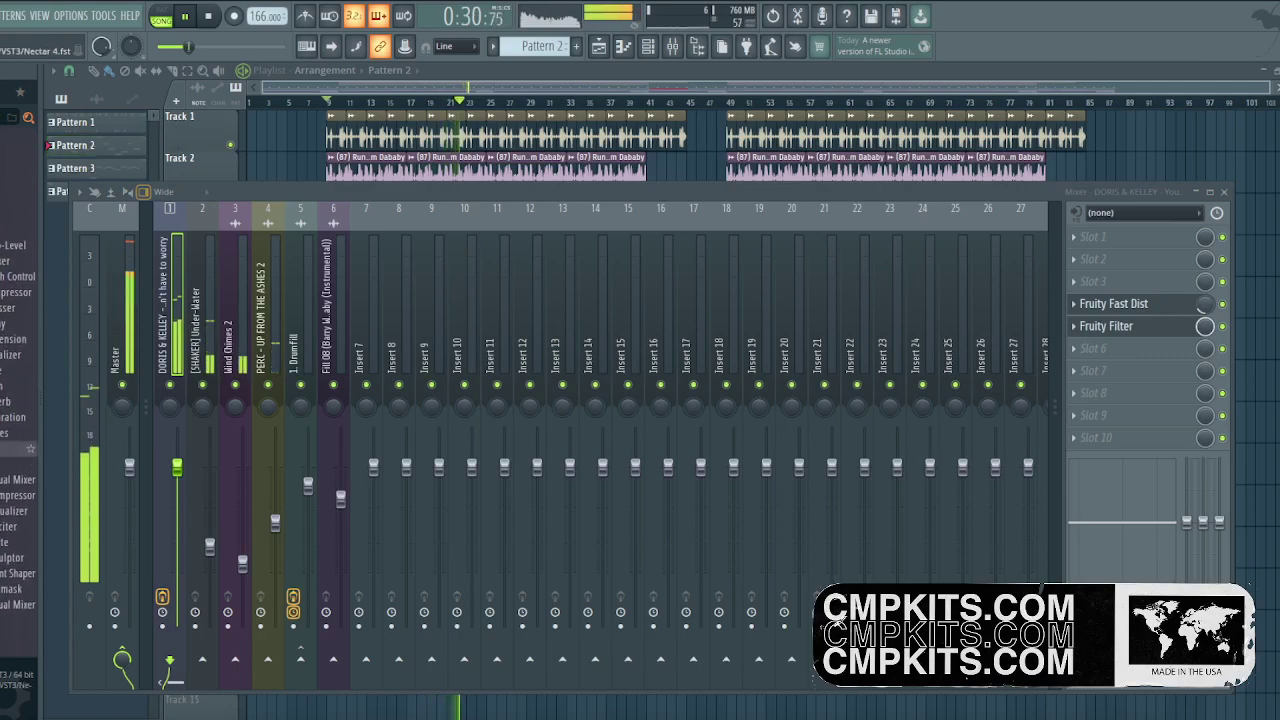
{"action": "left_click_drag", "start_coordinate": [195, 368], "coordinate": [198, 324]}
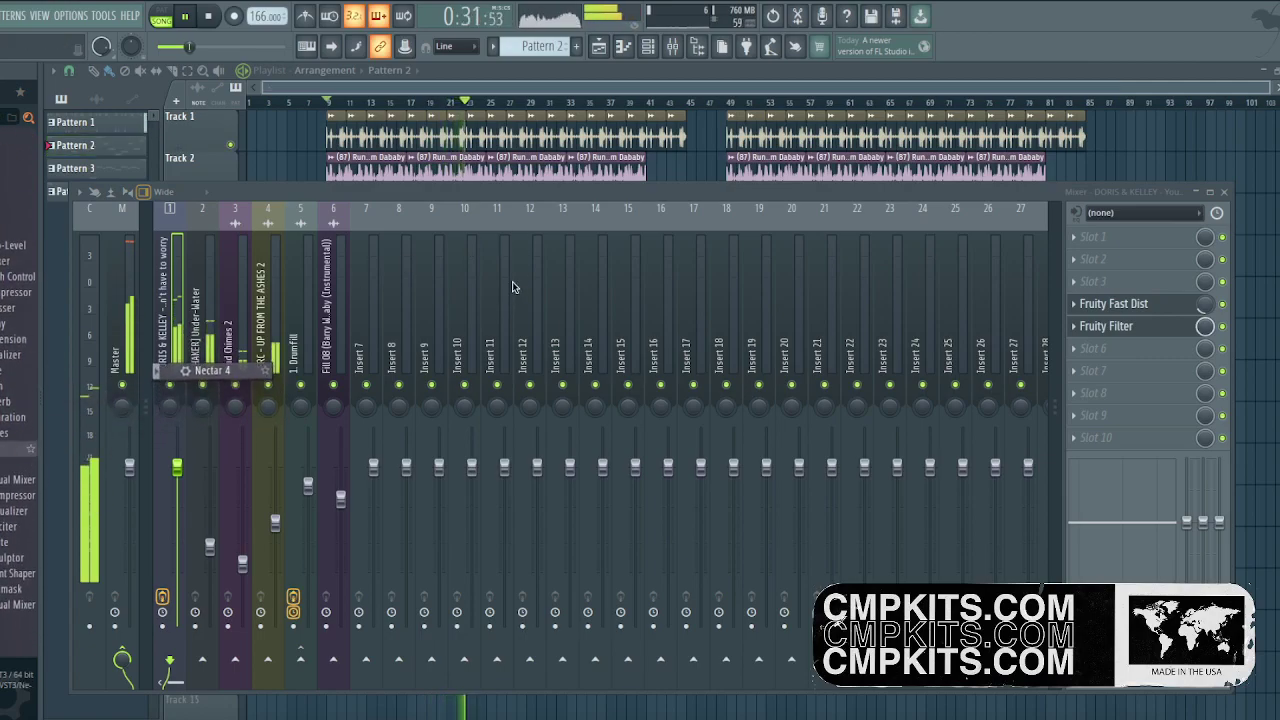
{"action": "left_click_drag", "start_coordinate": [512, 287], "coordinate": [512, 287]}
{"action": "left_click", "coordinate": [760, 419]}
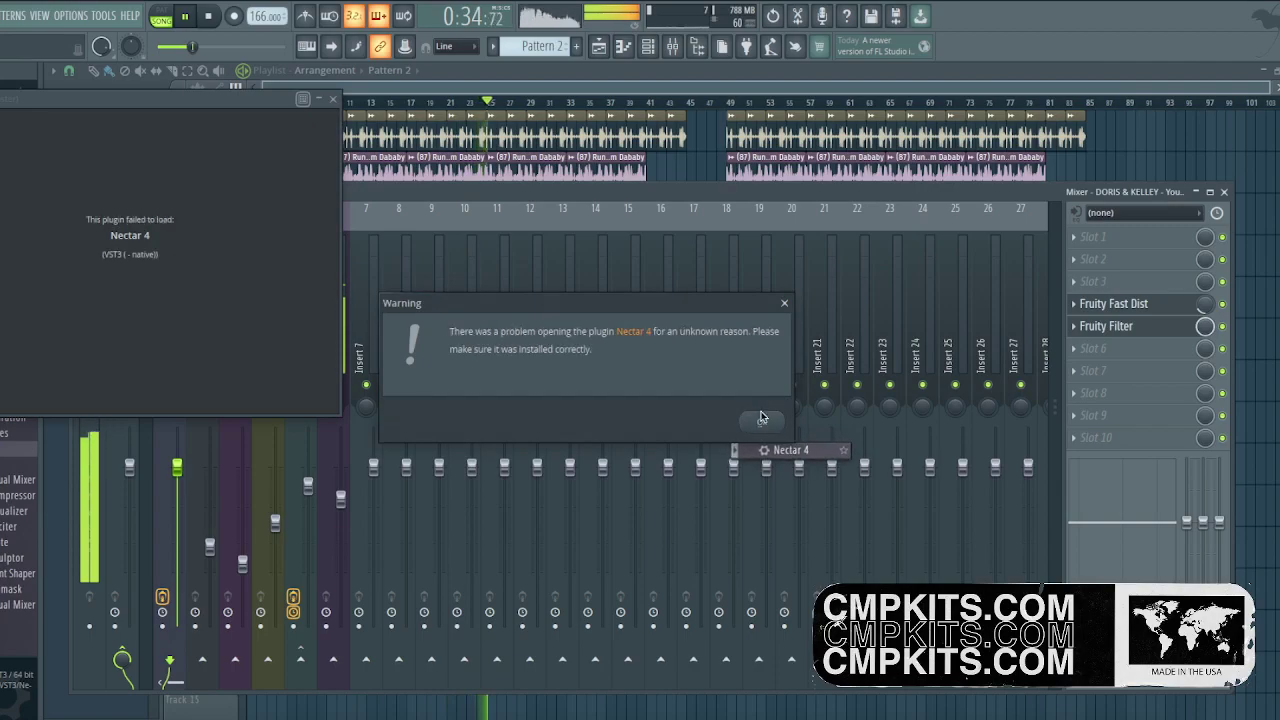
{"action": "left_click", "coordinate": [762, 421]}
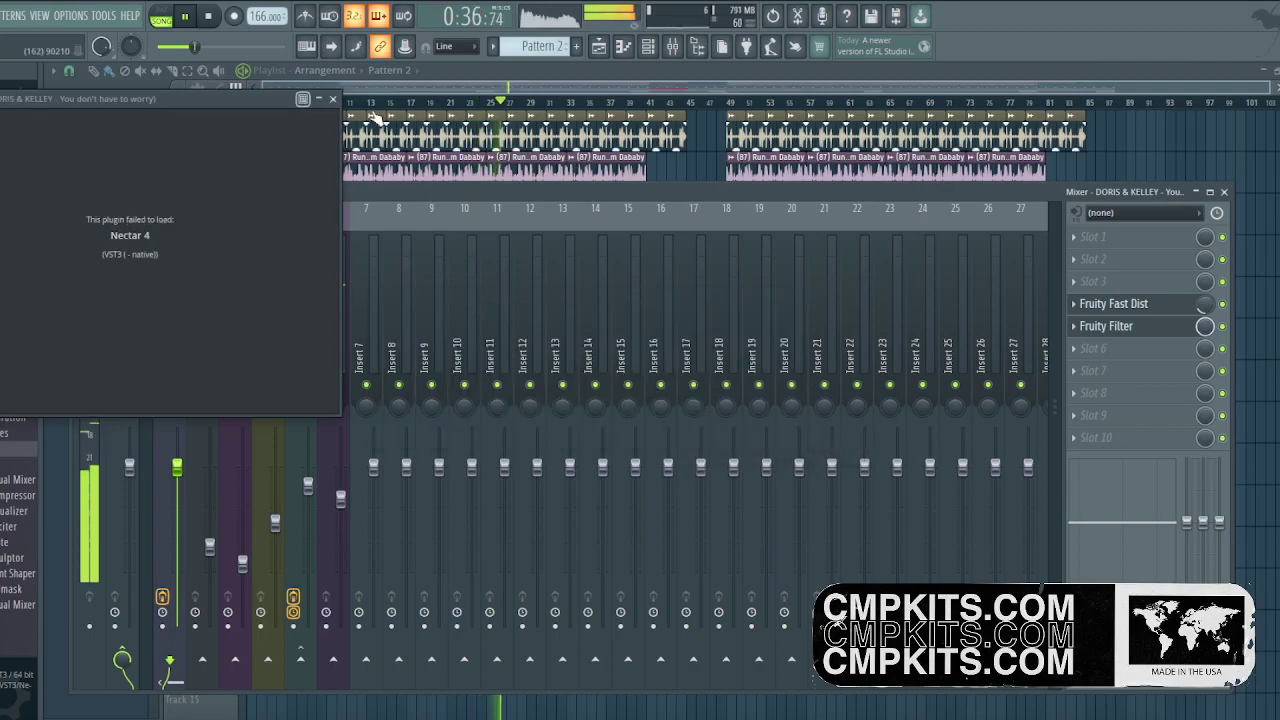
{"action": "left_click", "coordinate": [333, 99]}
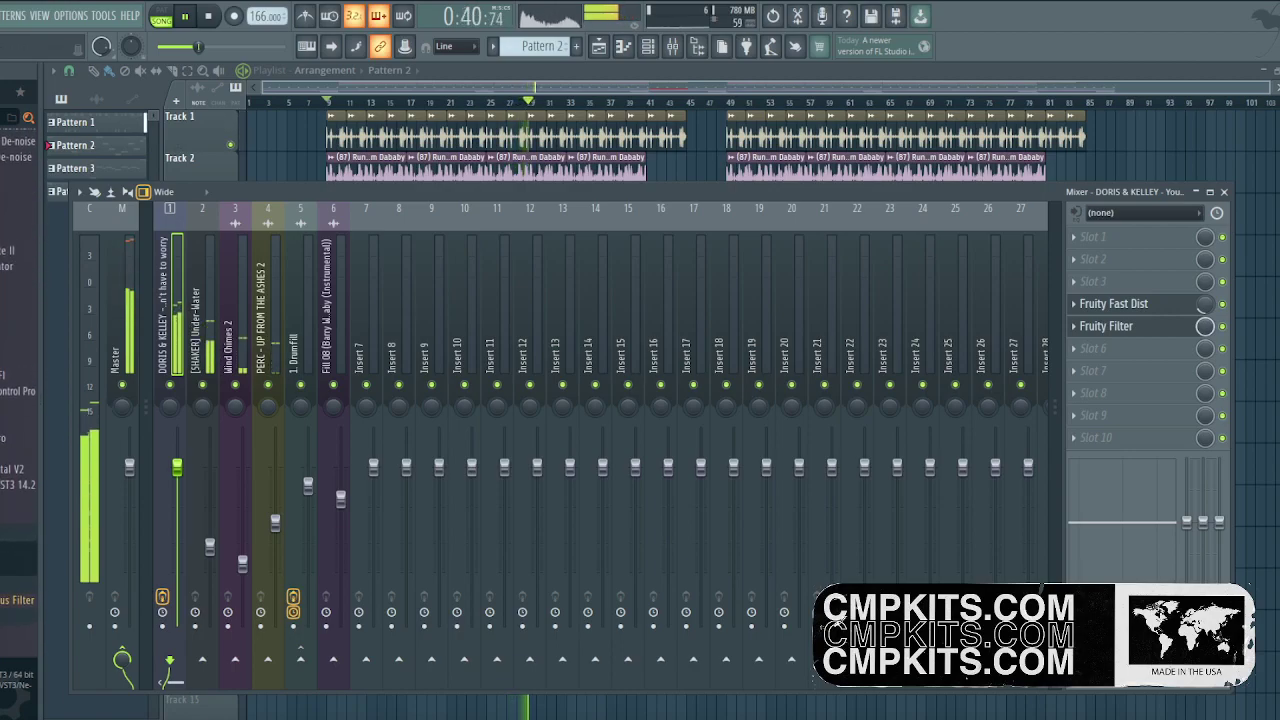
Load Nectar 4 on mixer insert 1 with the Control and Excitement preset and move it to slot 6 below Fruity Filter.
{"action": "scroll", "coordinate": [15, 500], "scroll_direction": "up", "scroll_amount": 10}
{"action": "scroll", "coordinate": [15, 500], "scroll_direction": "up", "scroll_amount": 10}
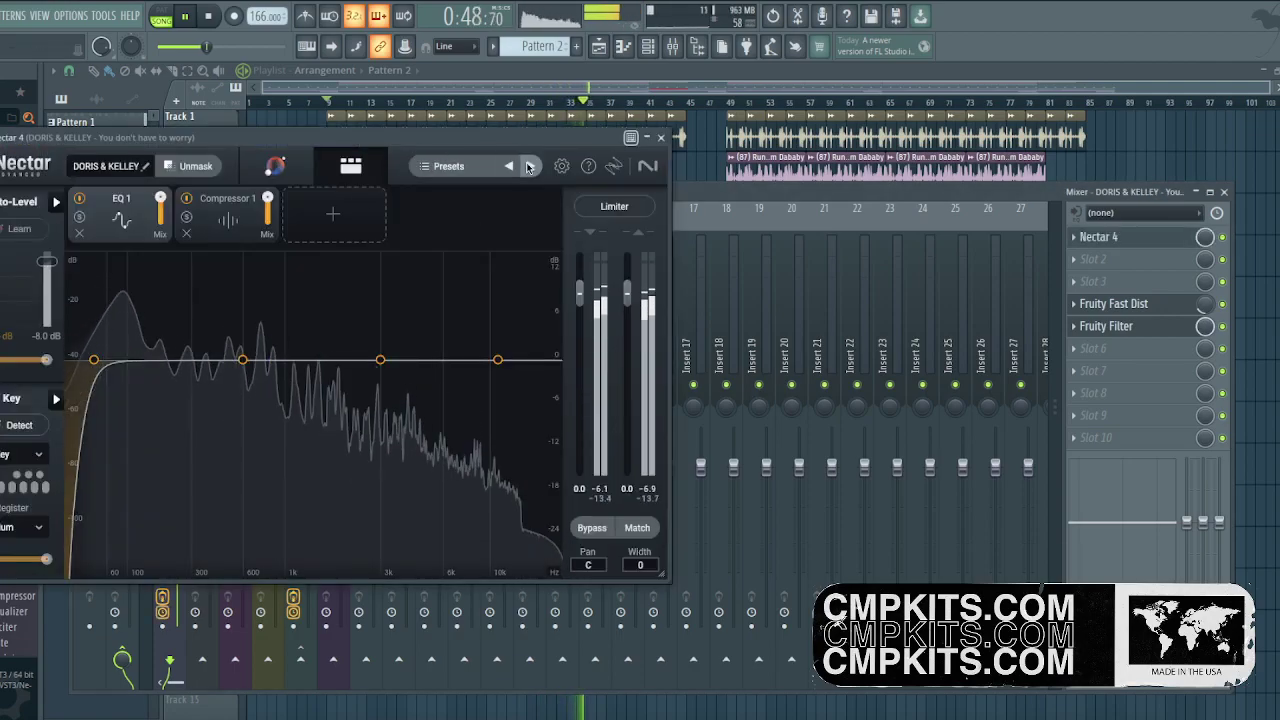
{"action": "left_click", "coordinate": [529, 167]}
{"action": "left_click", "coordinate": [531, 167]}
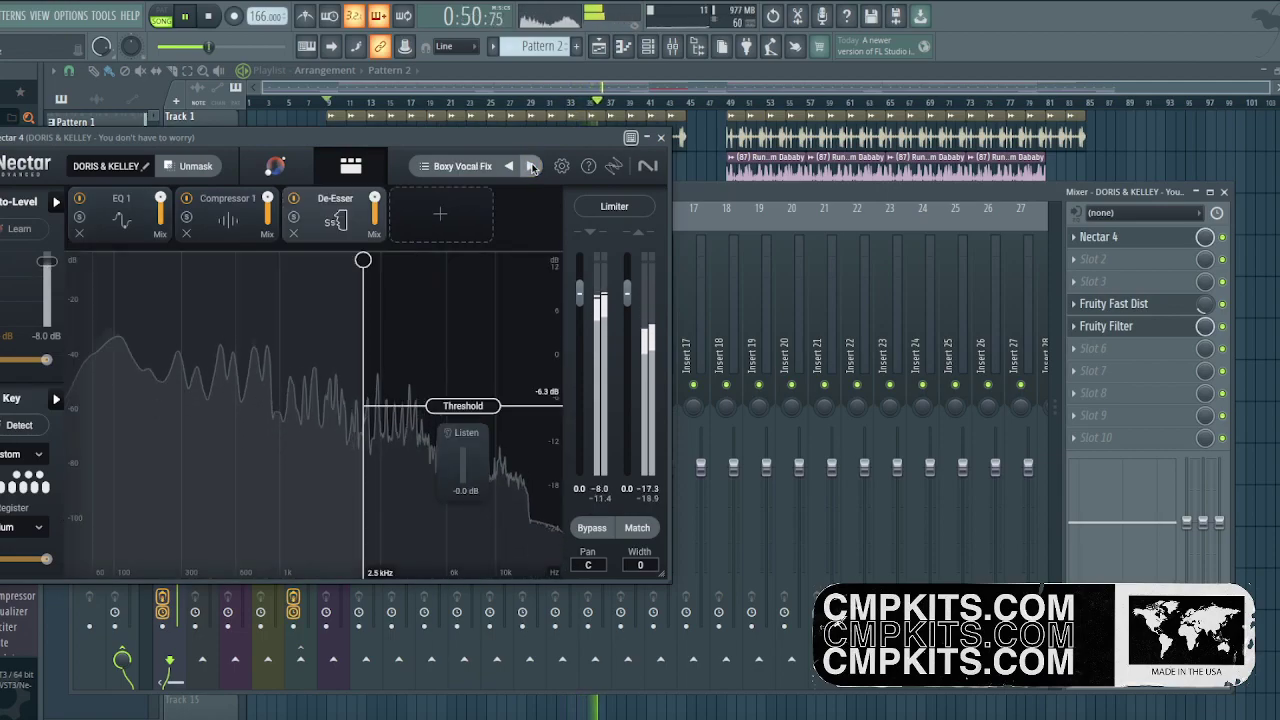
{"action": "left_click", "coordinate": [531, 167]}
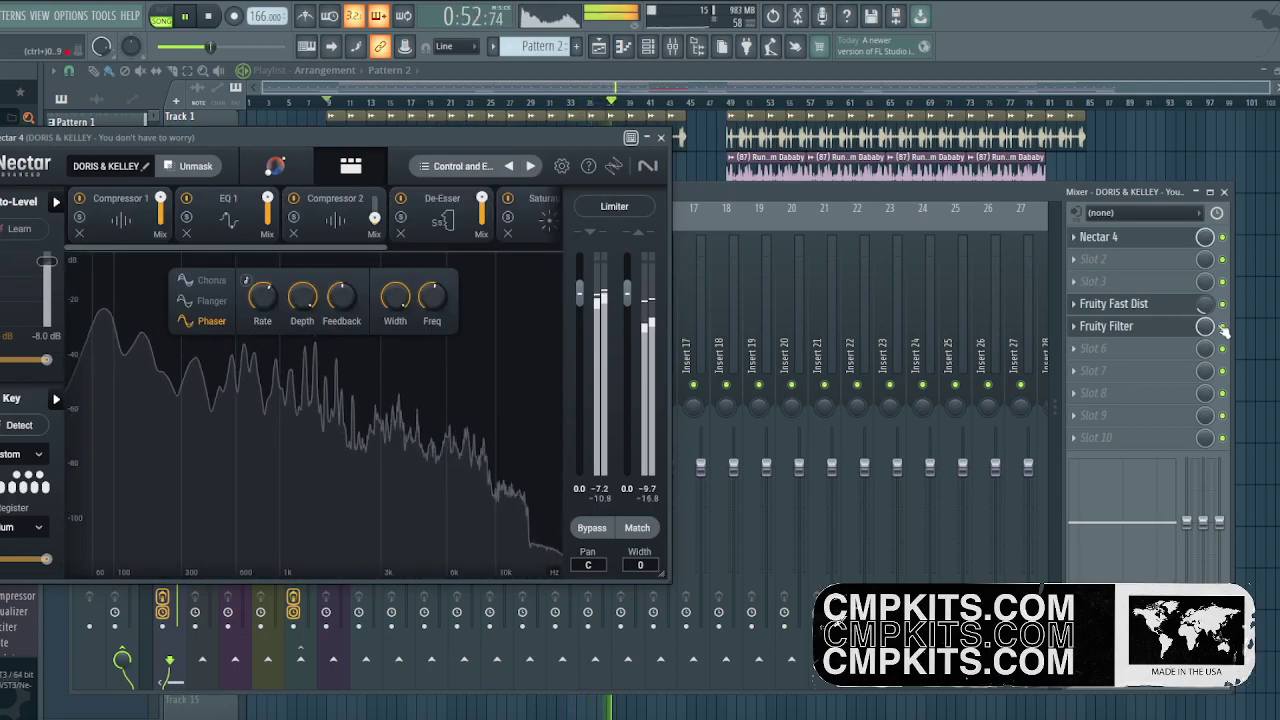
{"action": "left_click_drag", "start_coordinate": [1100, 237], "coordinate": [1168, 355]}
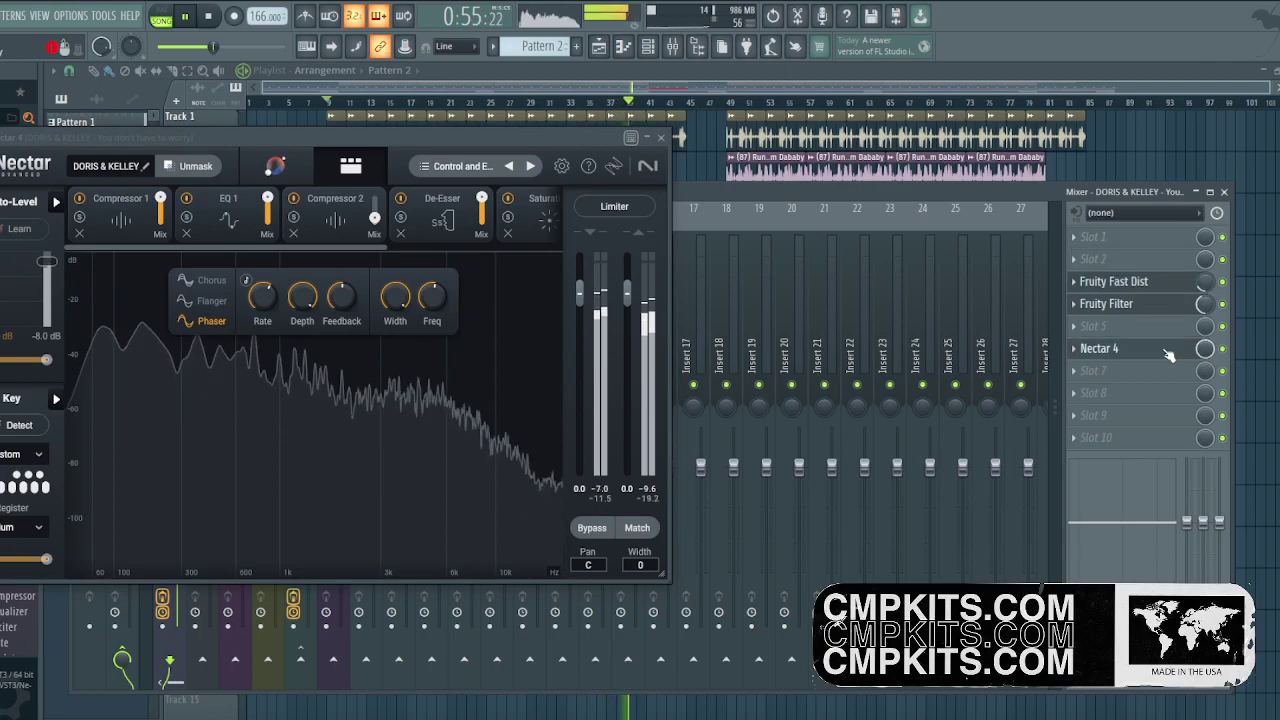
Audition the Easy Enhancer and 90's Freestyle presets, and load Mobbing Deep from the Nectar 2 Legacy Hip Hop & Rap presets.
{"action": "left_click", "coordinate": [530, 166]}
{"action": "left_click", "coordinate": [530, 166]}
{"action": "left_click", "coordinate": [484, 170]}
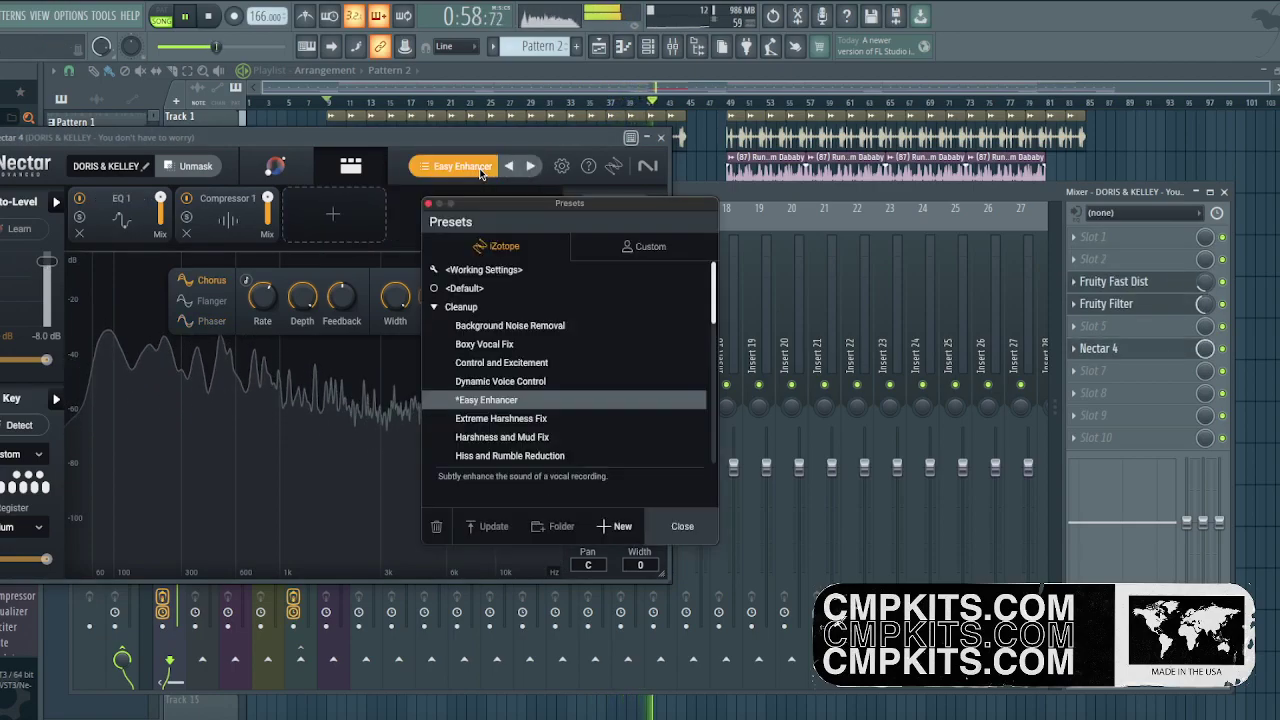
{"action": "left_click", "coordinate": [434, 307]}
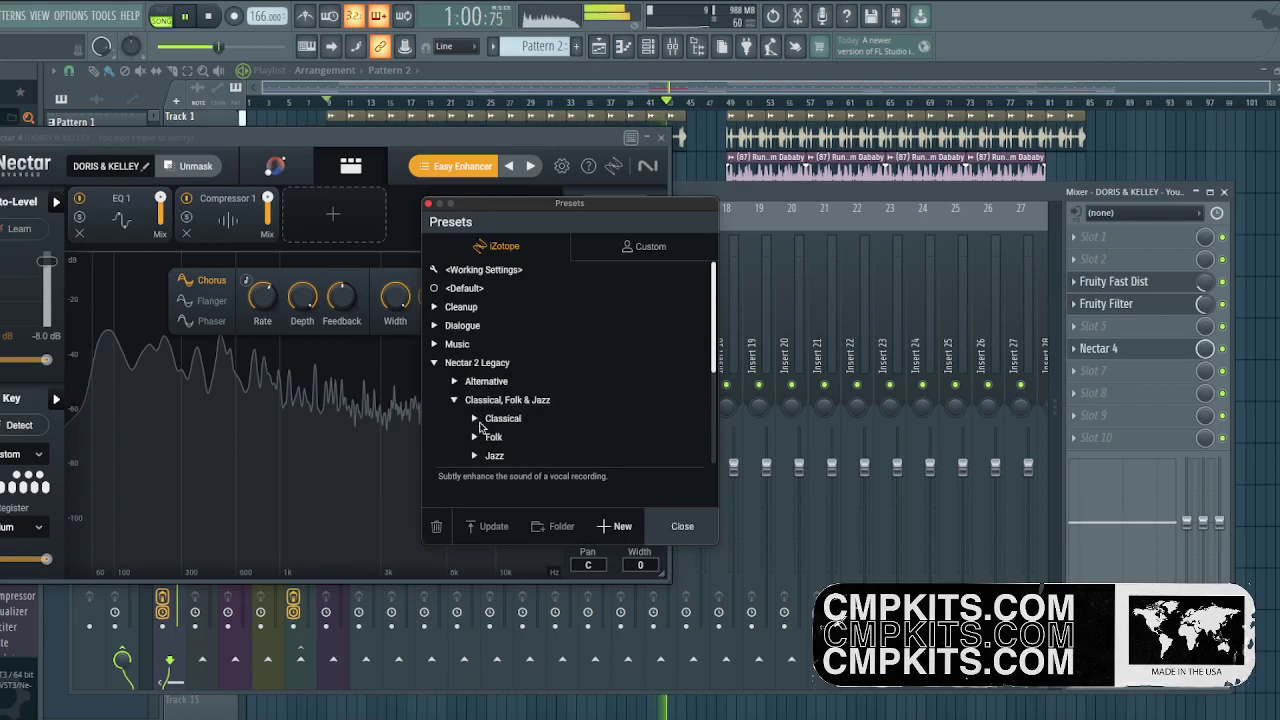
{"action": "scroll", "coordinate": [486, 447], "scroll_direction": "down", "scroll_amount": 3}
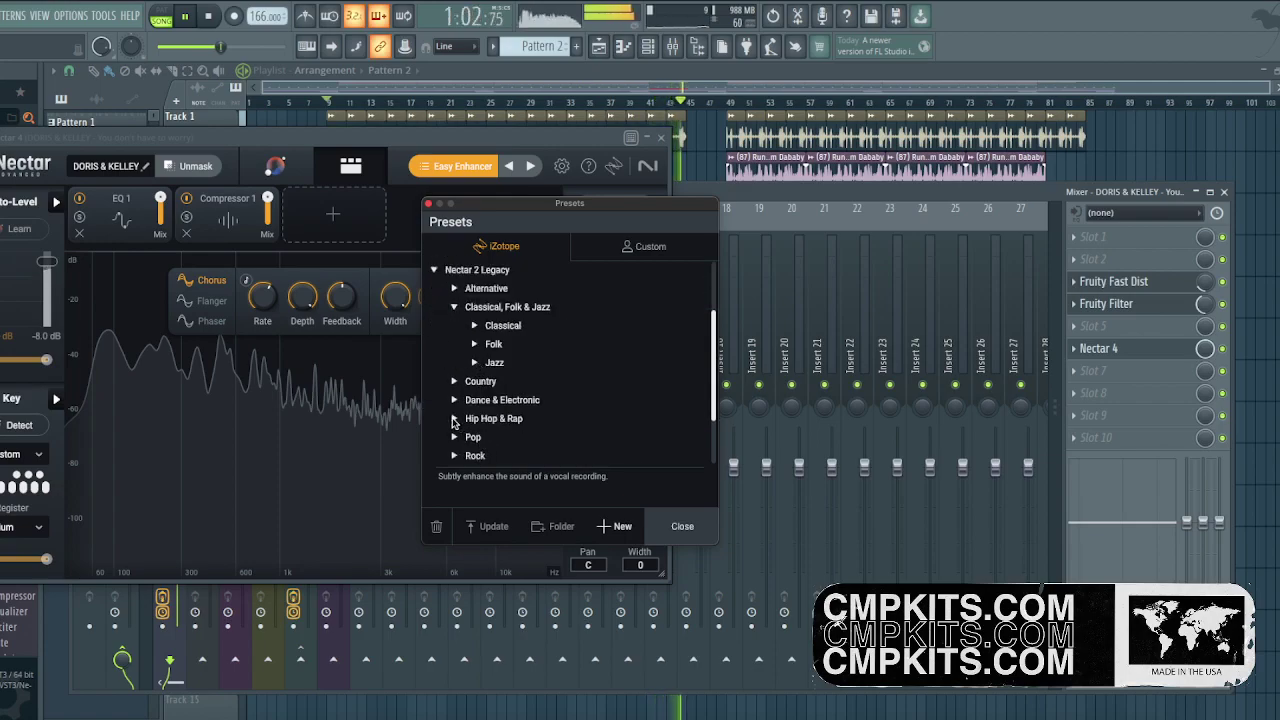
{"action": "left_click", "coordinate": [488, 437]}
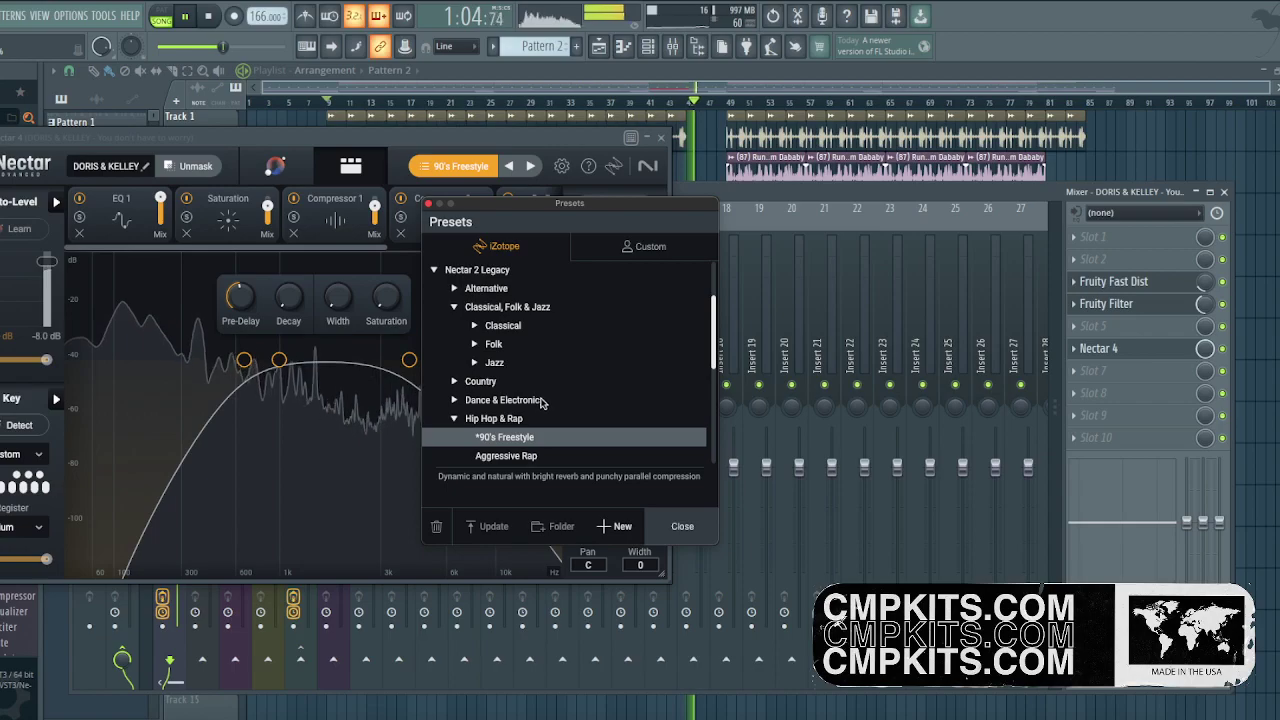
{"action": "scroll", "coordinate": [538, 402], "scroll_direction": "down", "scroll_amount": 4}
{"action": "key", "text": "space"}
{"action": "key", "text": "space"}
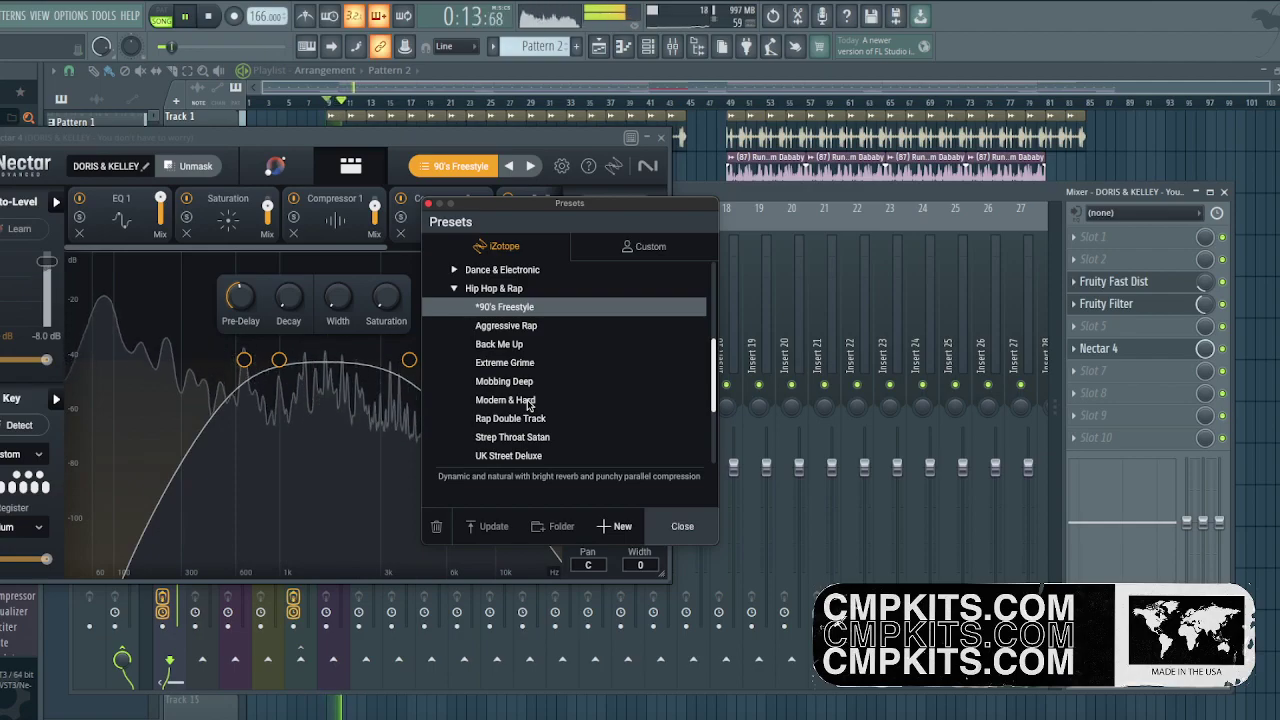
{"action": "left_click", "coordinate": [541, 383]}
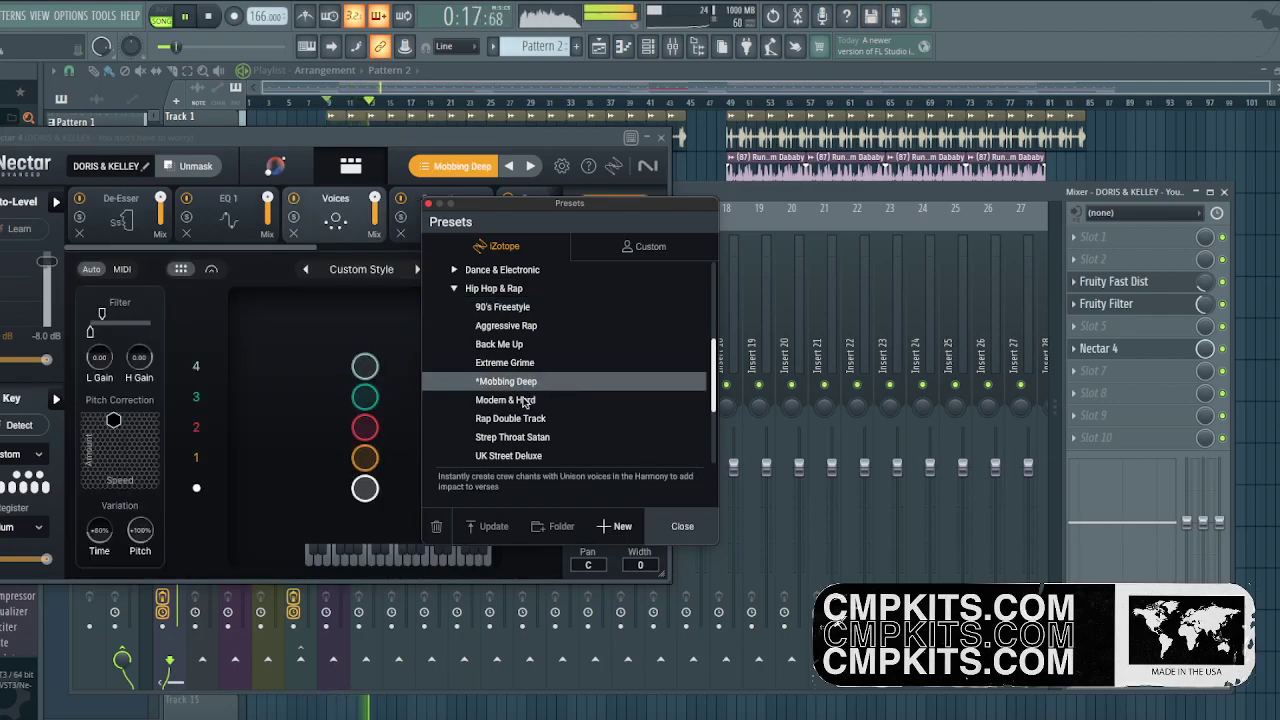
{"action": "left_click", "coordinate": [680, 525]}
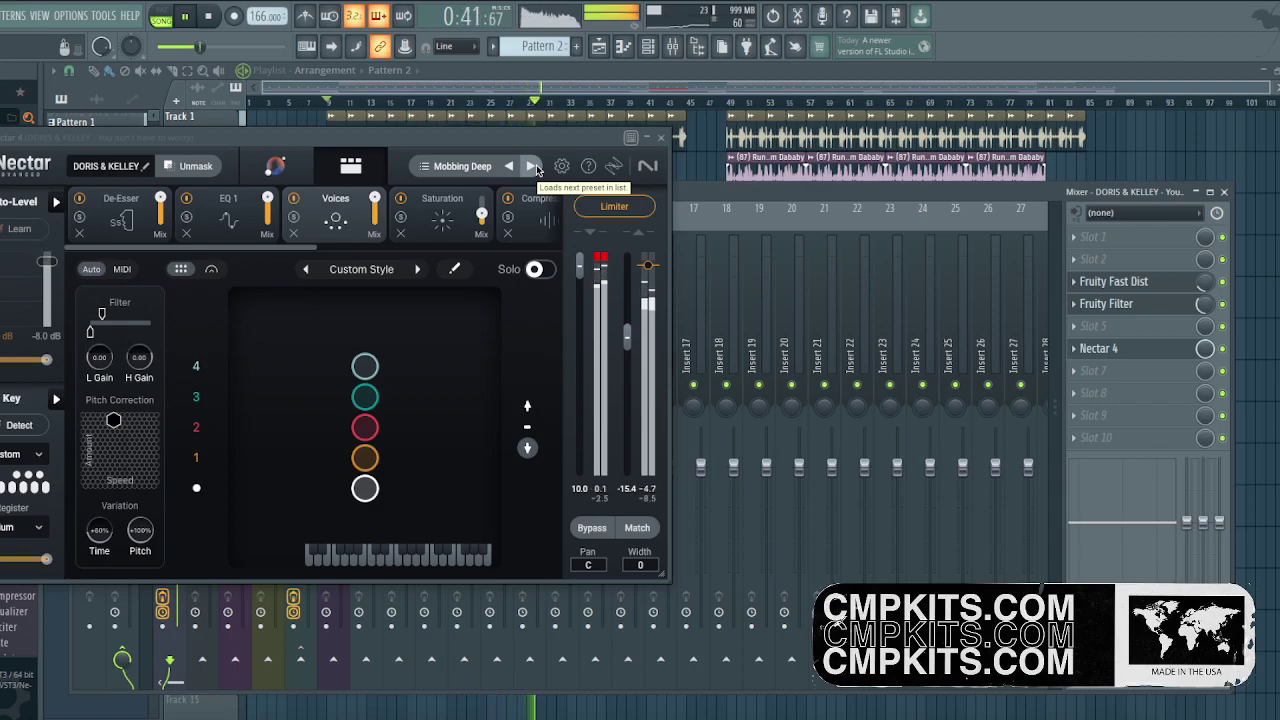
Bypass Nectar 4's De-Esser and move the low bell node of EQ 1 to 20 Hz at -1.7 dB.
{"action": "left_click", "coordinate": [82, 199]}
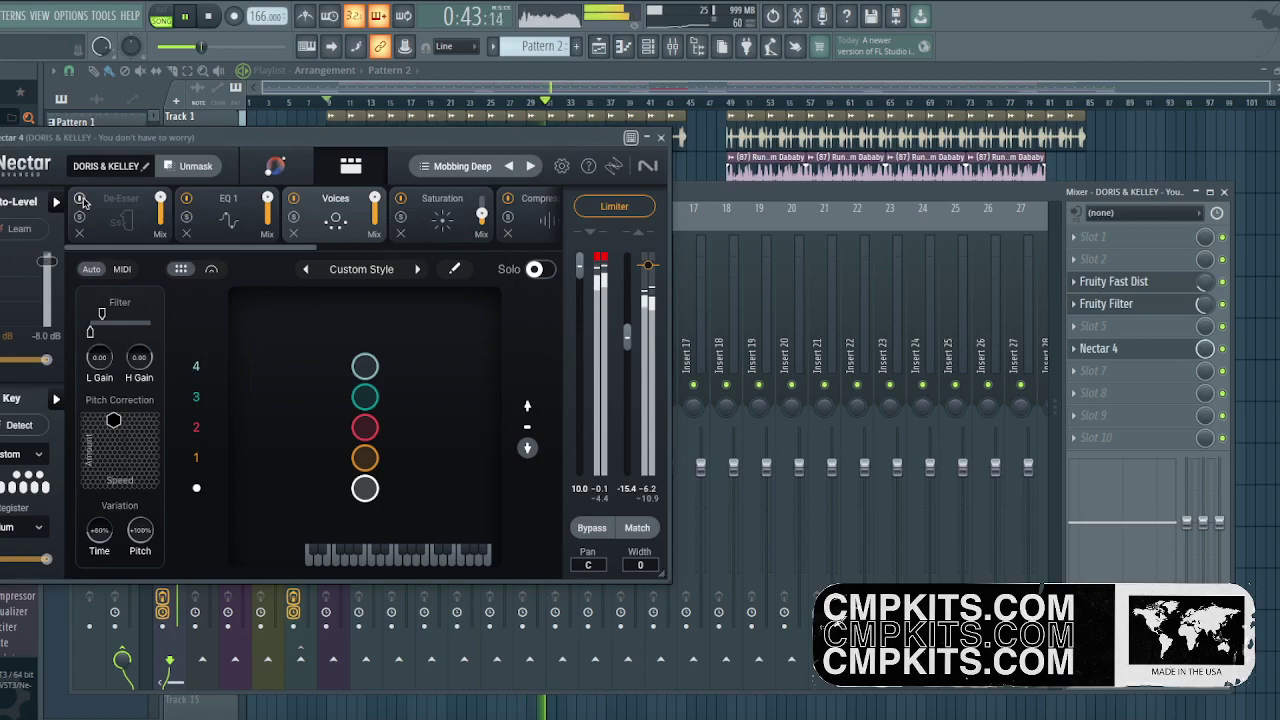
{"action": "left_click", "coordinate": [235, 212]}
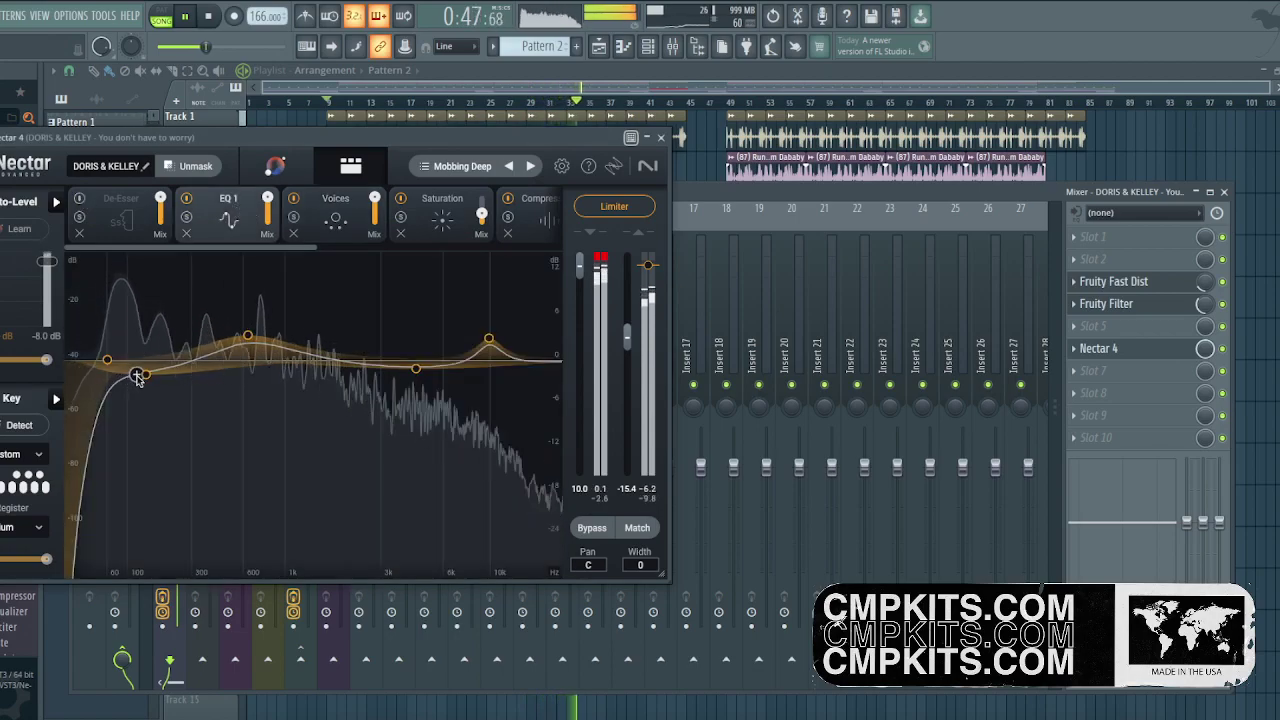
{"action": "left_click_drag", "start_coordinate": [143, 379], "coordinate": [130, 303]}
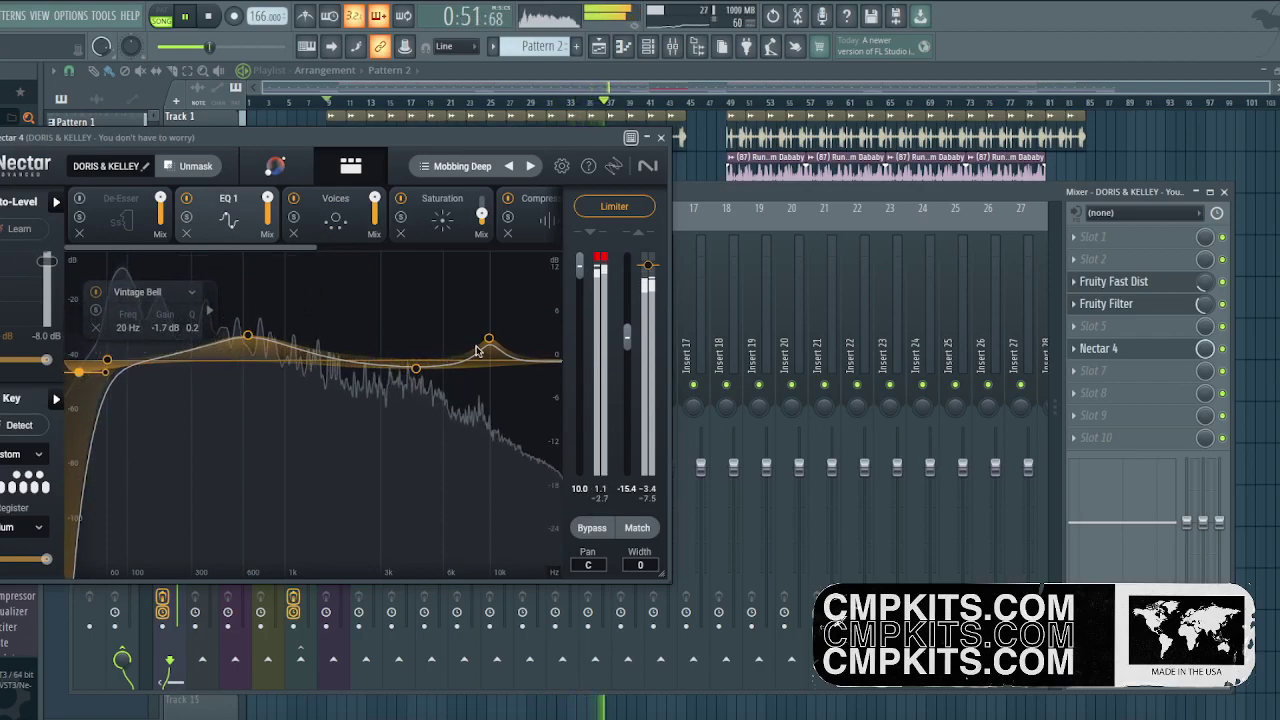
Move the Saturation module's filter node to about 2.4 kHz at 0 dB, set Nectar 4's output gain to -11.7 dB and close it.
{"action": "left_click", "coordinate": [449, 218]}
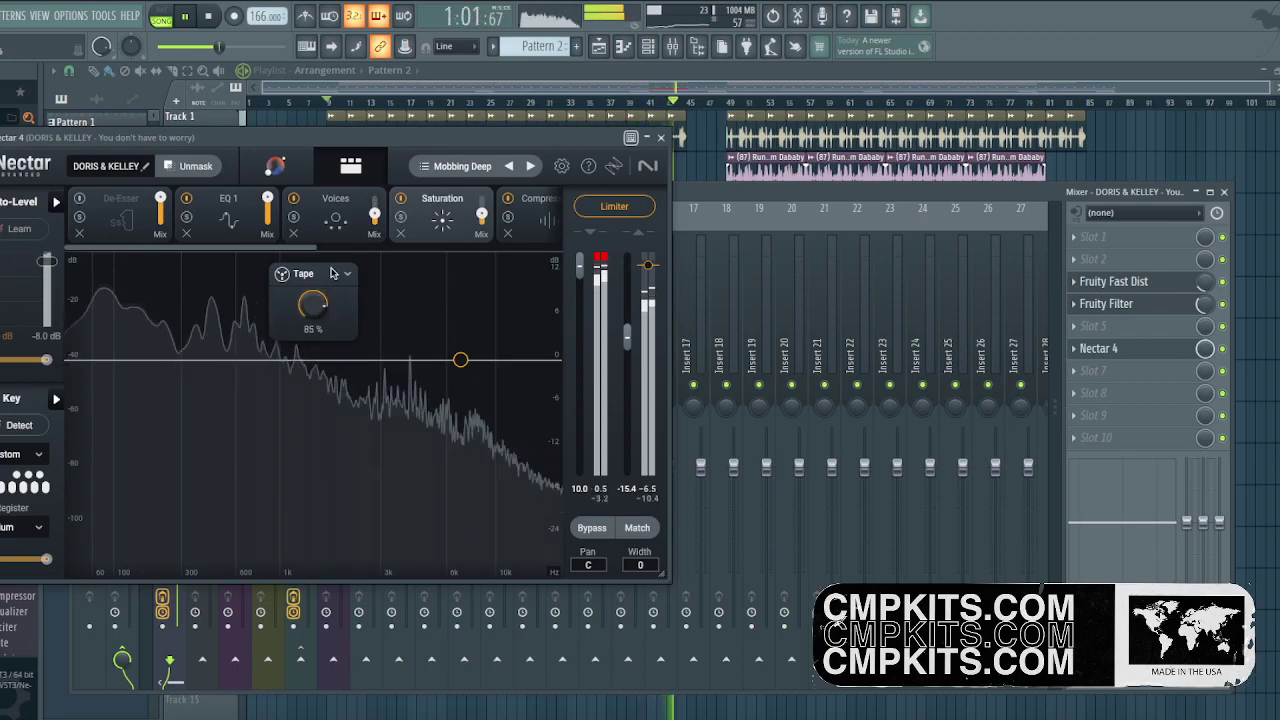
{"action": "double_click", "coordinate": [461, 358]}
{"action": "left_click_drag", "start_coordinate": [280, 359], "coordinate": [358, 359]}
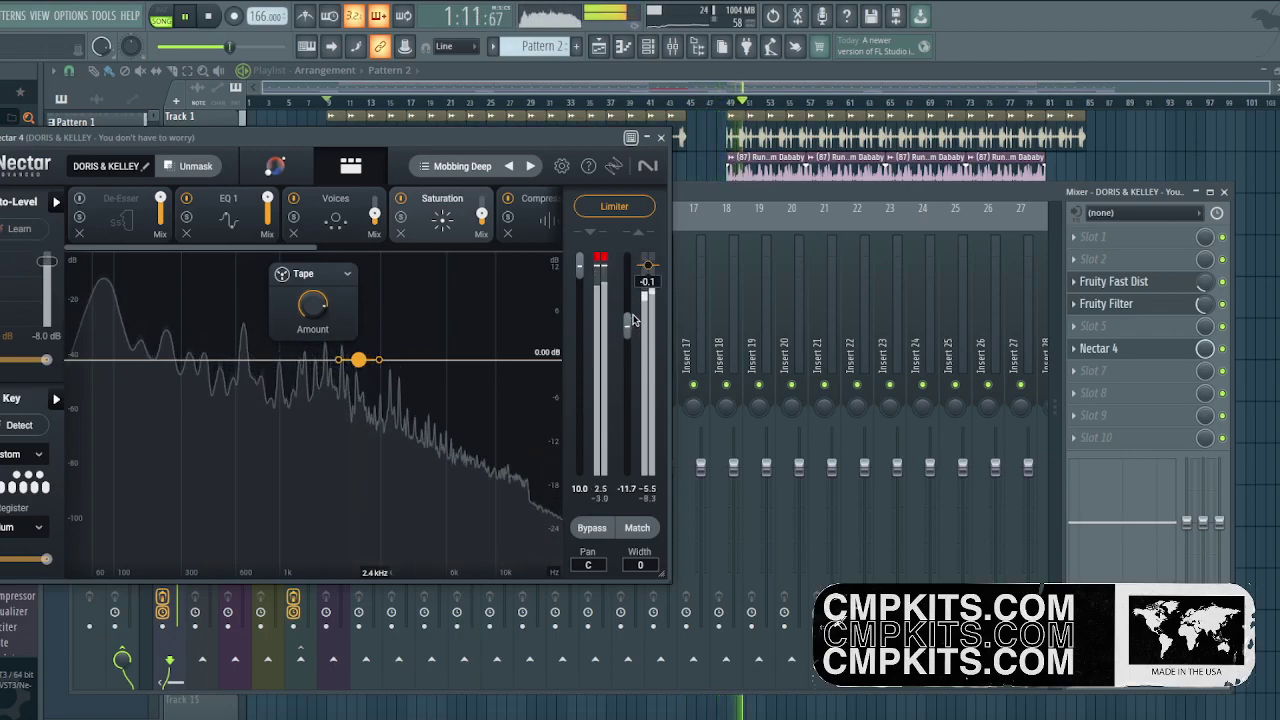
{"action": "left_click", "coordinate": [748, 93]}
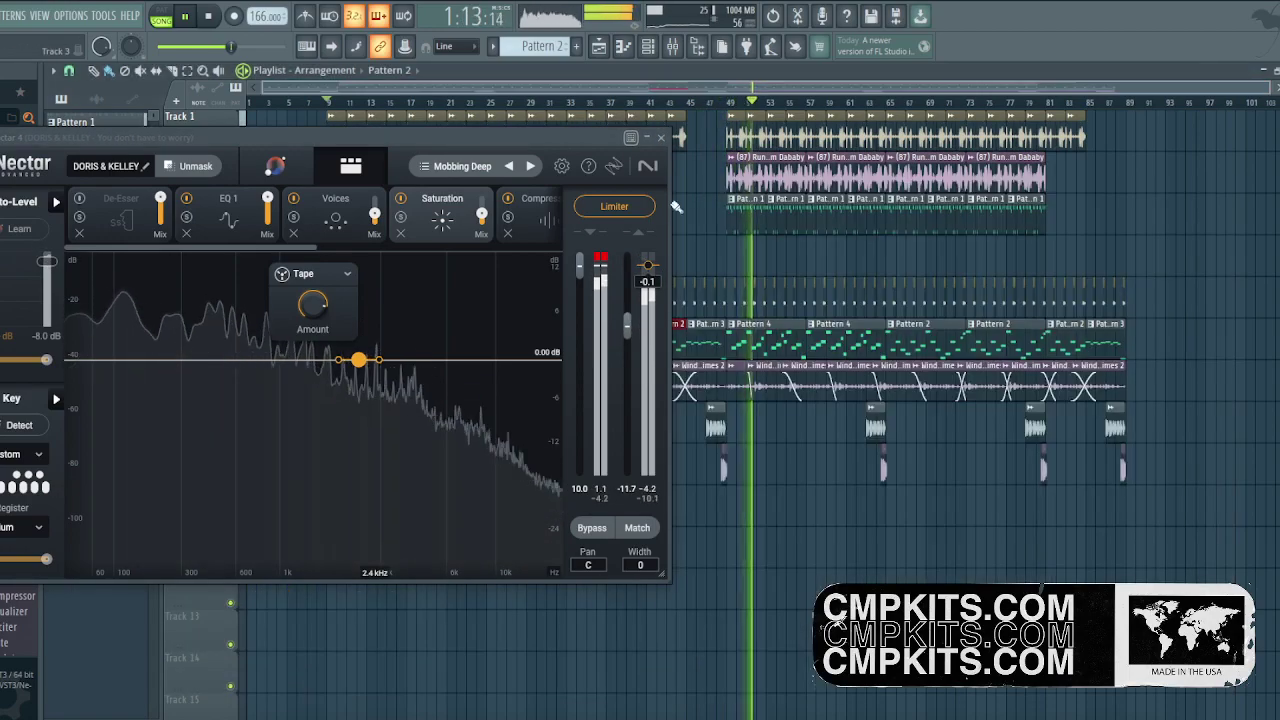
{"action": "left_click", "coordinate": [660, 137]}
Stop playback and replace the two four-bar clips from bar 41 on Track 6 with one eight-bar Pattern 2 clip.
{"action": "key", "text": "space"}
{"action": "right_click", "coordinate": [710, 345]}
{"action": "right_click", "coordinate": [662, 338]}
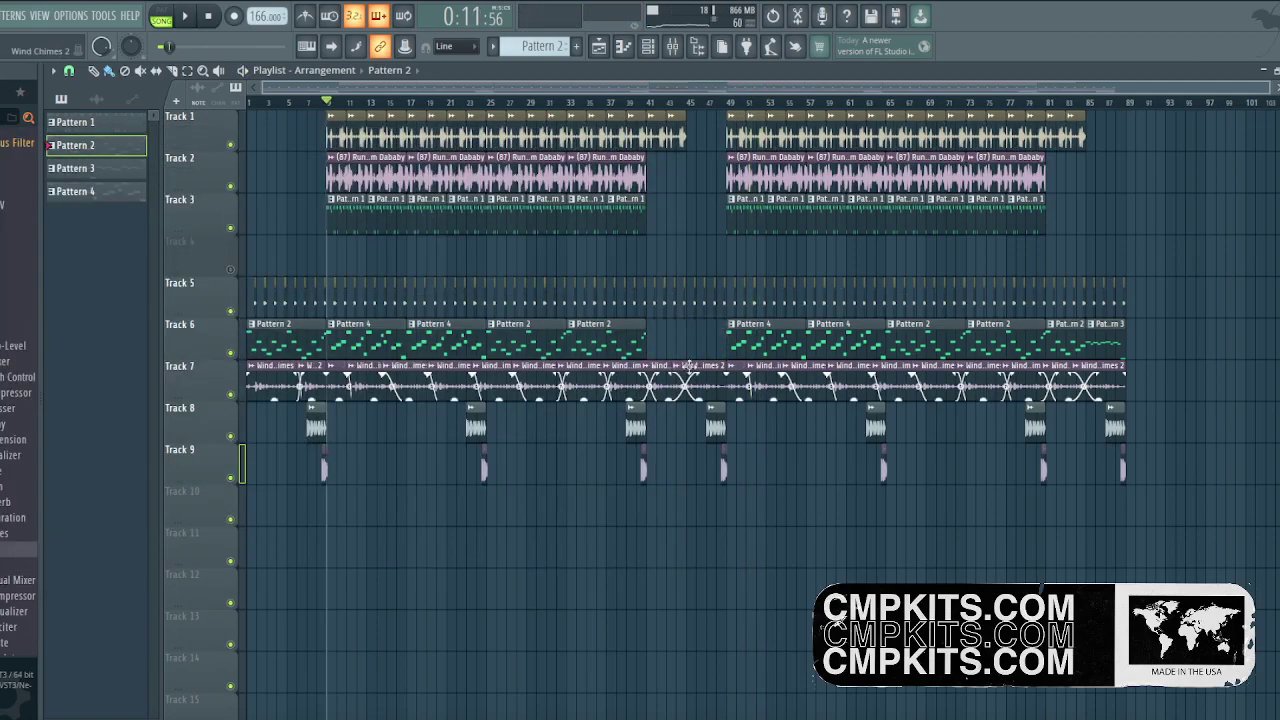
{"action": "left_click", "coordinate": [652, 343]}
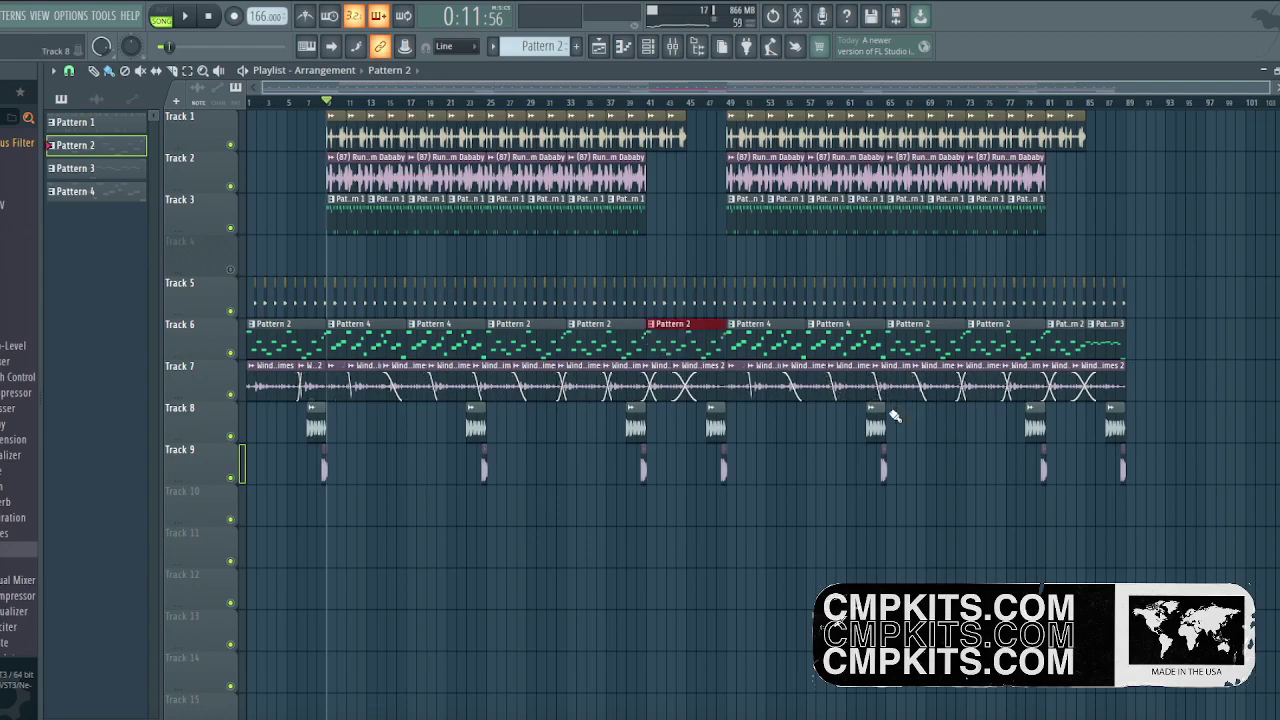
Replace the last two clips on Track 6 with an eight-bar Pattern 2 clip at bar 81 and play from bar 9.
{"action": "right_click", "coordinate": [1105, 341]}
{"action": "right_click", "coordinate": [1067, 350]}
{"action": "left_click_drag", "start_coordinate": [1094, 342], "coordinate": [1080, 343]}
{"action": "key", "text": "space"}
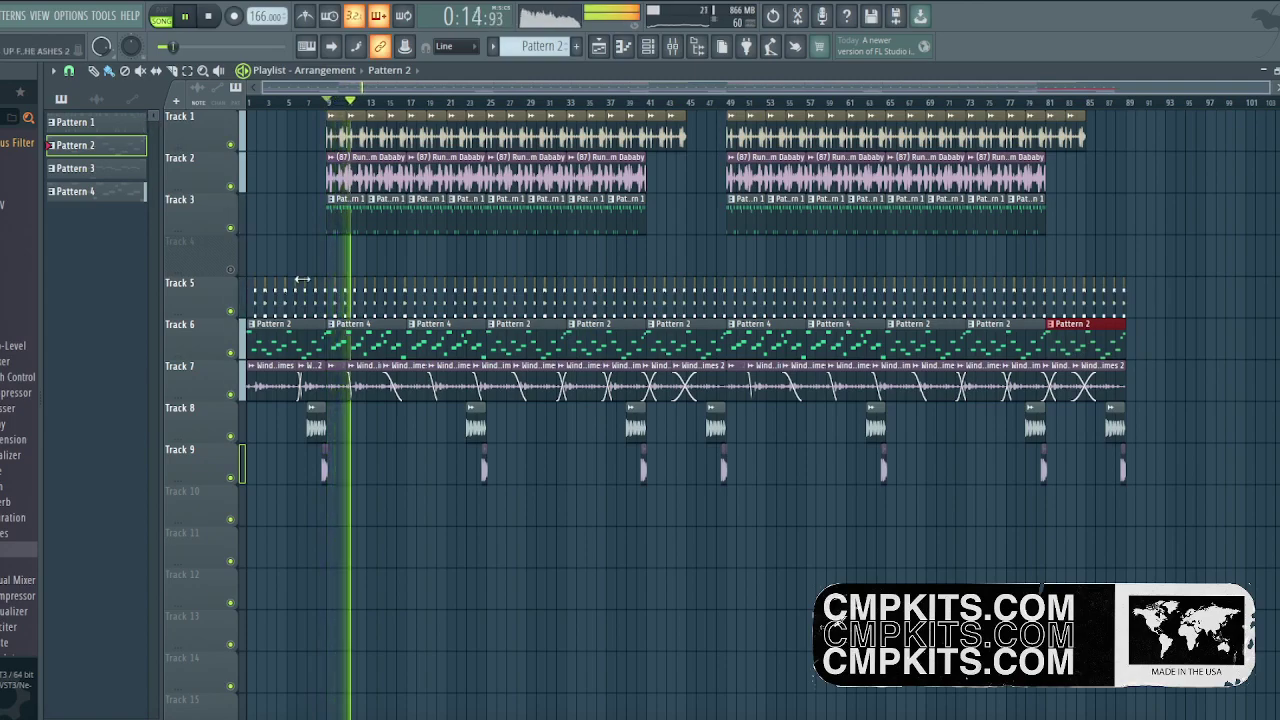
Reopen Nectar 4 from the mixer and set its input gain to -16.4 dB and output gain to 2.9 dB.
{"action": "left_click", "coordinate": [672, 47]}
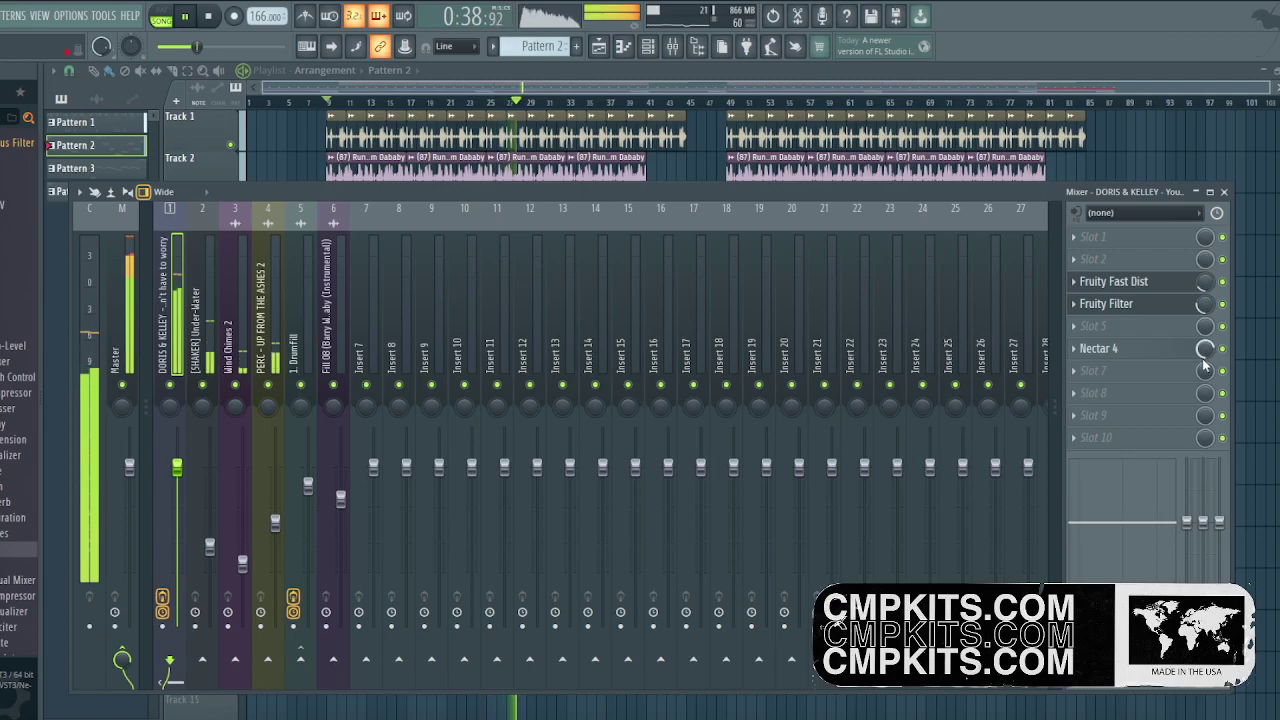
{"action": "left_click", "coordinate": [1169, 363]}
{"action": "left_click", "coordinate": [1167, 358]}
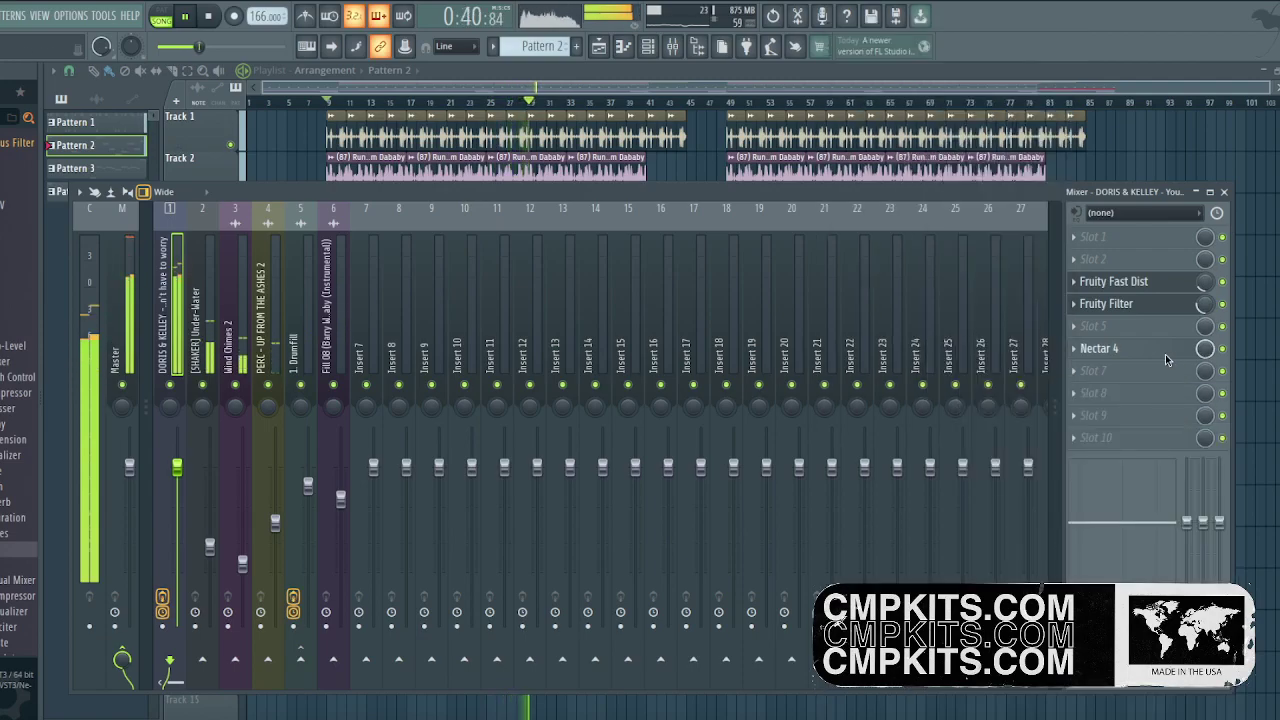
{"action": "left_click", "coordinate": [1165, 354]}
{"action": "left_click_drag", "start_coordinate": [580, 267], "coordinate": [580, 311]}
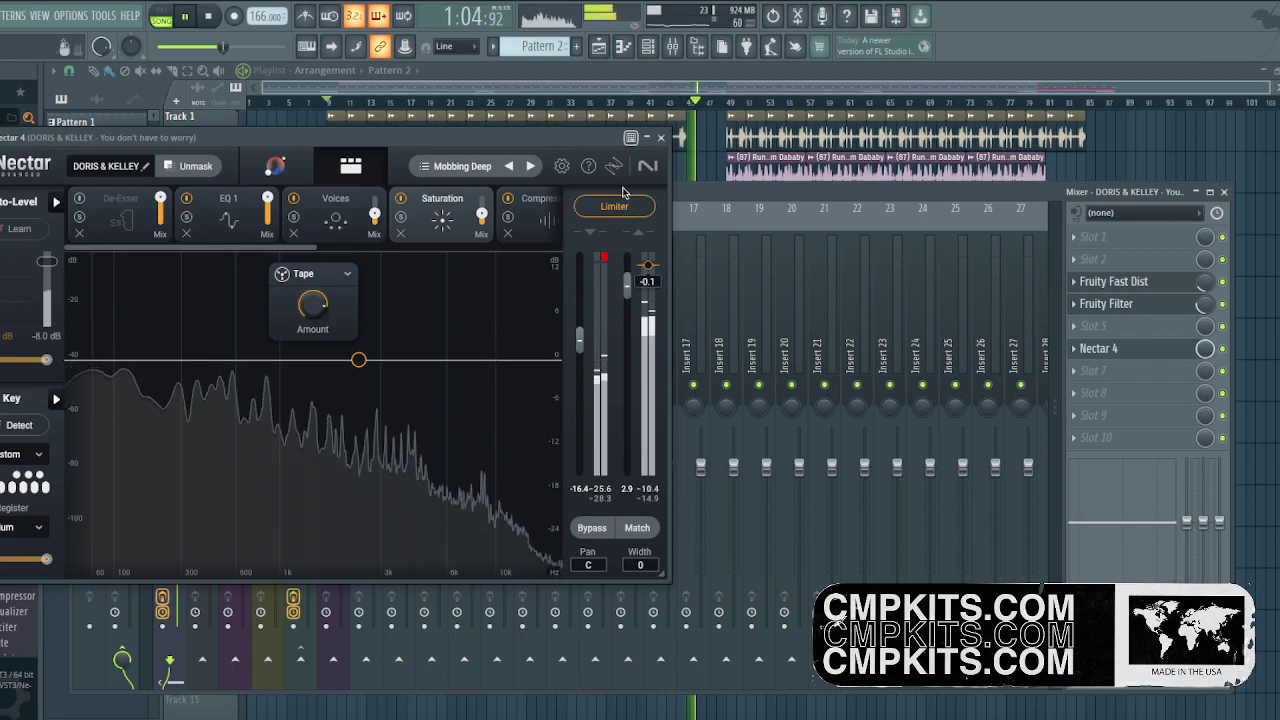
Close Nectar 4 and give all the drum fill clips on Track 8 a fade-in about one bar long.
{"action": "left_click", "coordinate": [714, 90]}
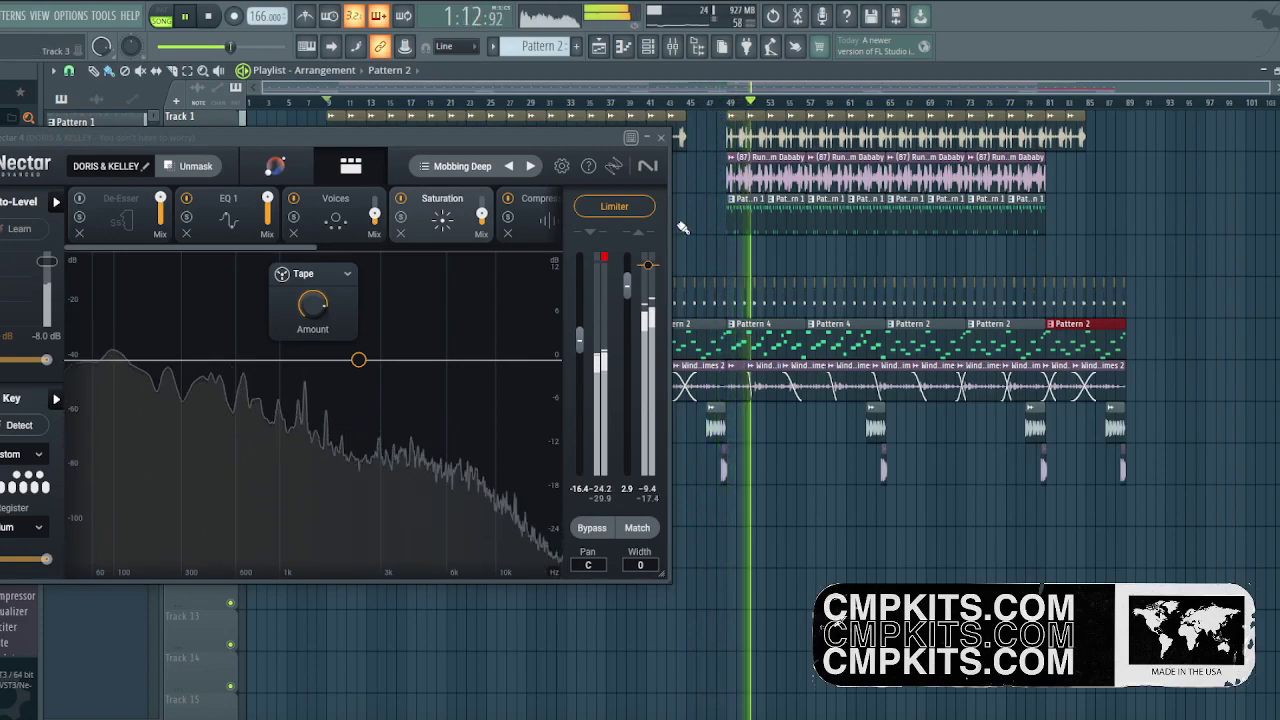
{"action": "scroll", "coordinate": [726, 104], "scroll_direction": "up", "scroll_amount": 2}
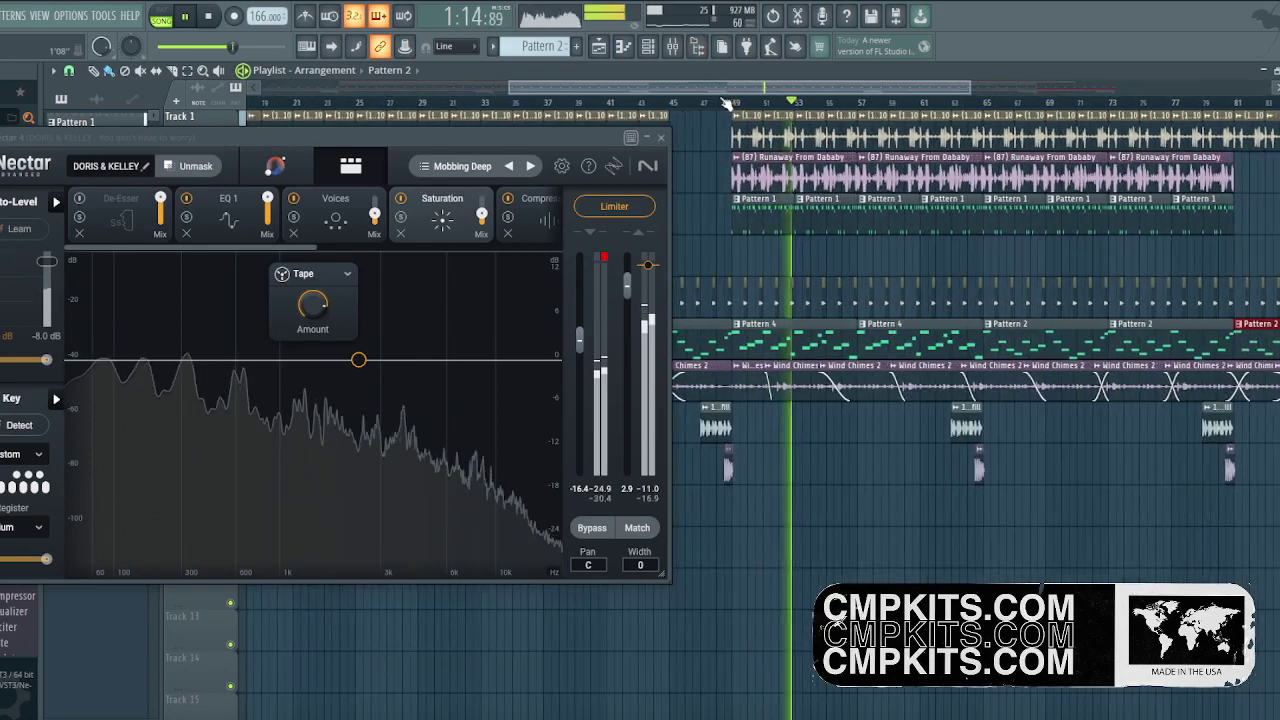
{"action": "scroll", "coordinate": [726, 104], "scroll_direction": "up", "scroll_amount": 1}
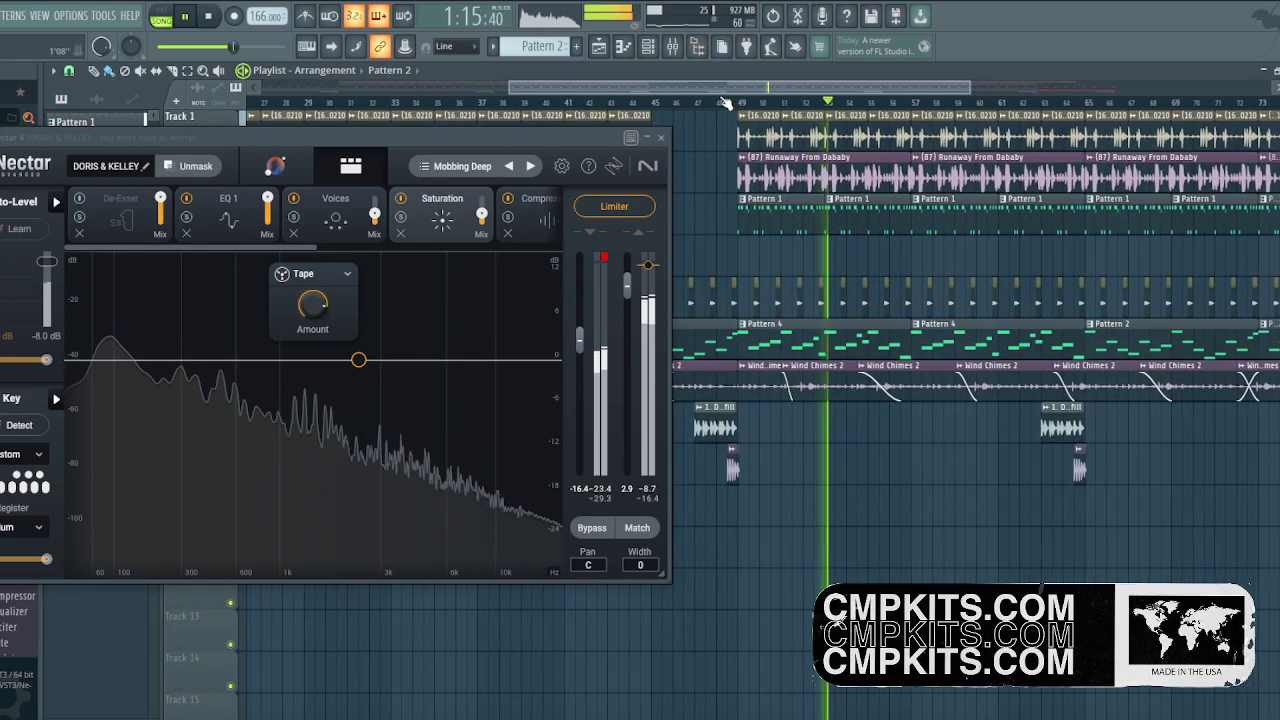
{"action": "left_click", "coordinate": [660, 137]}
{"action": "left_click", "coordinate": [199, 414]}
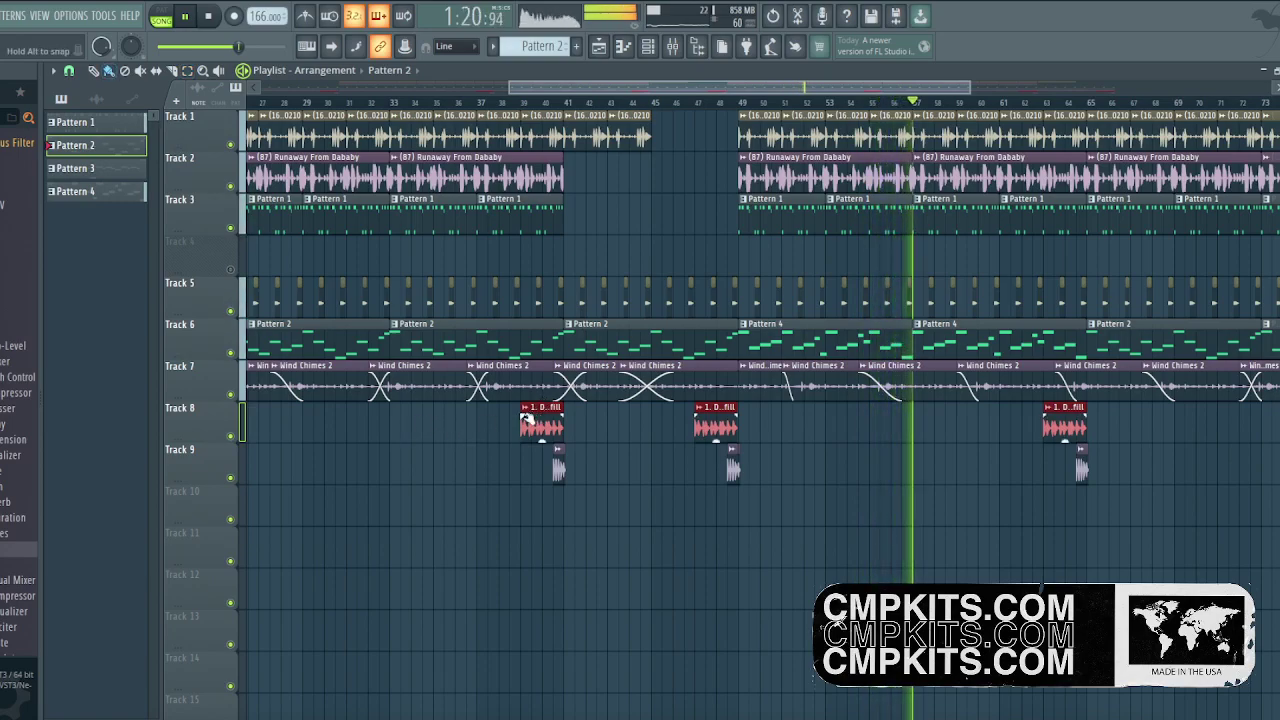
{"action": "left_click_drag", "start_coordinate": [526, 418], "coordinate": [550, 409]}
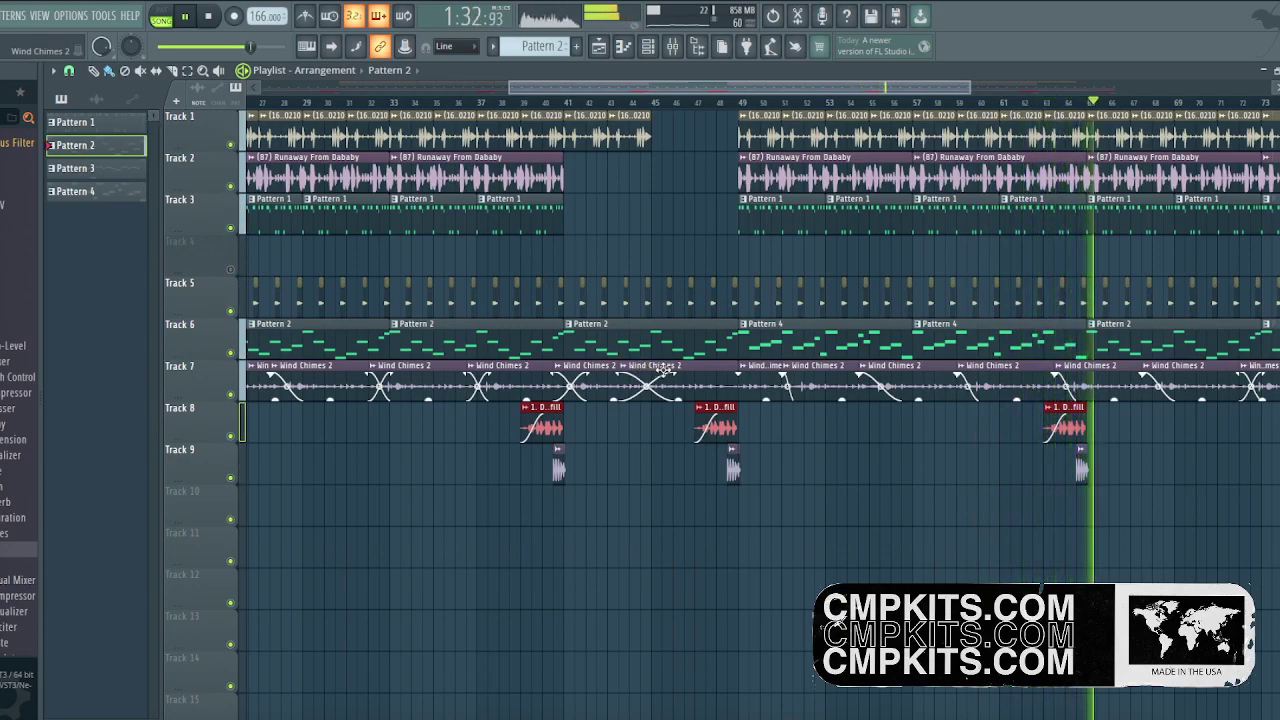
Find the [PBS] Trasnition (1) sample in the Premium Drum Kit and place it on Track 10 at bar 9.
{"action": "scroll", "coordinate": [826, 108], "scroll_direction": "down", "scroll_amount": 4}
{"action": "scroll", "coordinate": [826, 108], "scroll_direction": "down", "scroll_amount": 2}
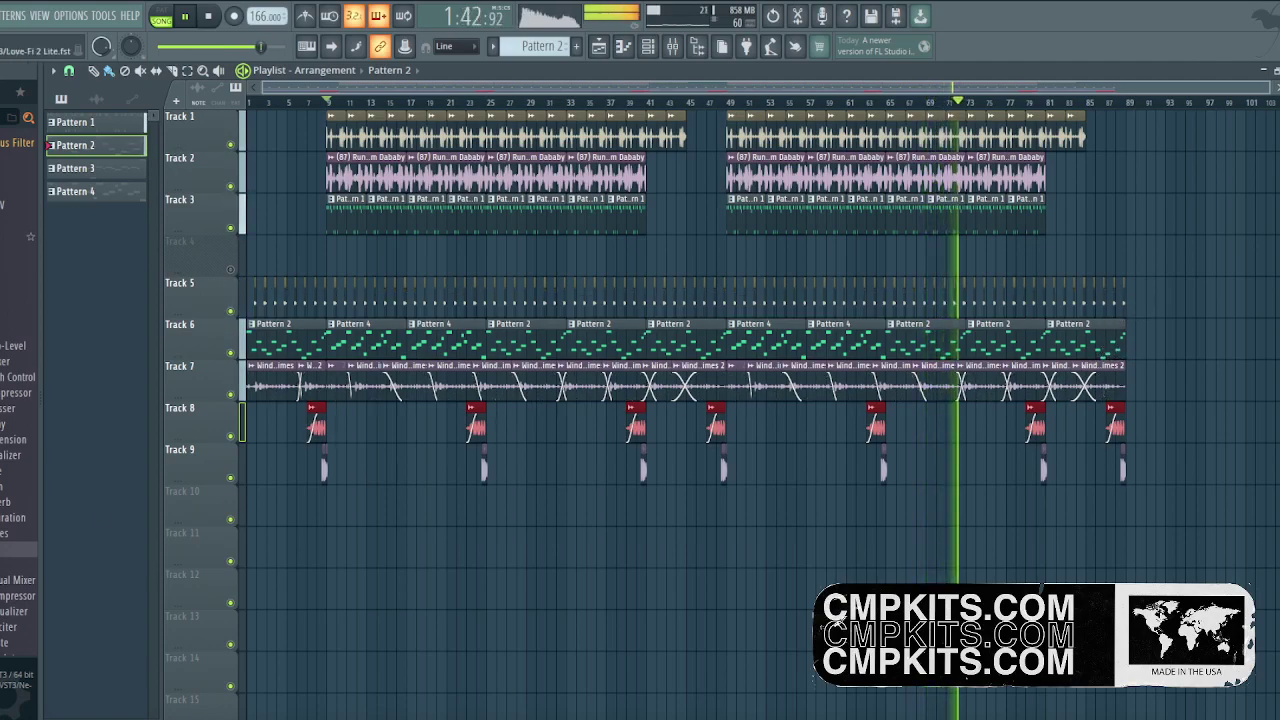
{"action": "left_click", "coordinate": [2, 92]}
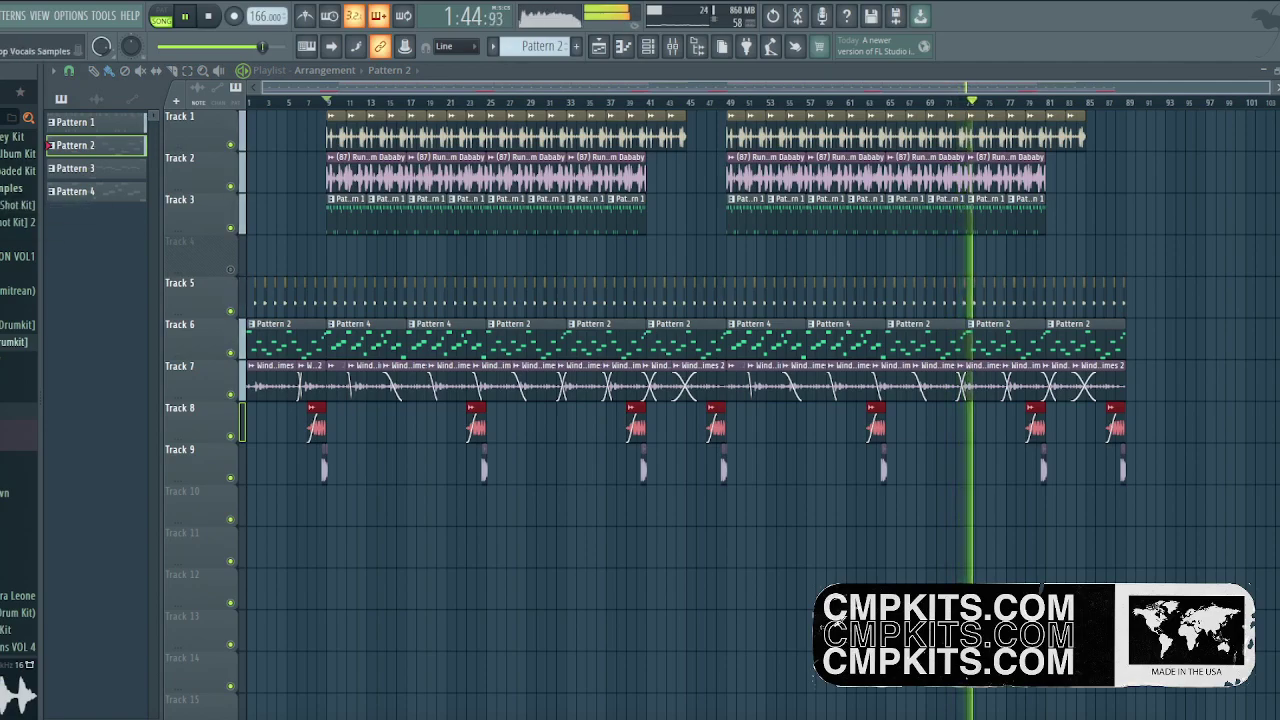
{"action": "scroll", "coordinate": [18, 400], "scroll_direction": "down", "scroll_amount": 8}
{"action": "scroll", "coordinate": [18, 400], "scroll_direction": "down", "scroll_amount": 8}
{"action": "scroll", "coordinate": [18, 400], "scroll_direction": "down", "scroll_amount": 8}
{"action": "scroll", "coordinate": [18, 520], "scroll_direction": "down", "scroll_amount": 8}
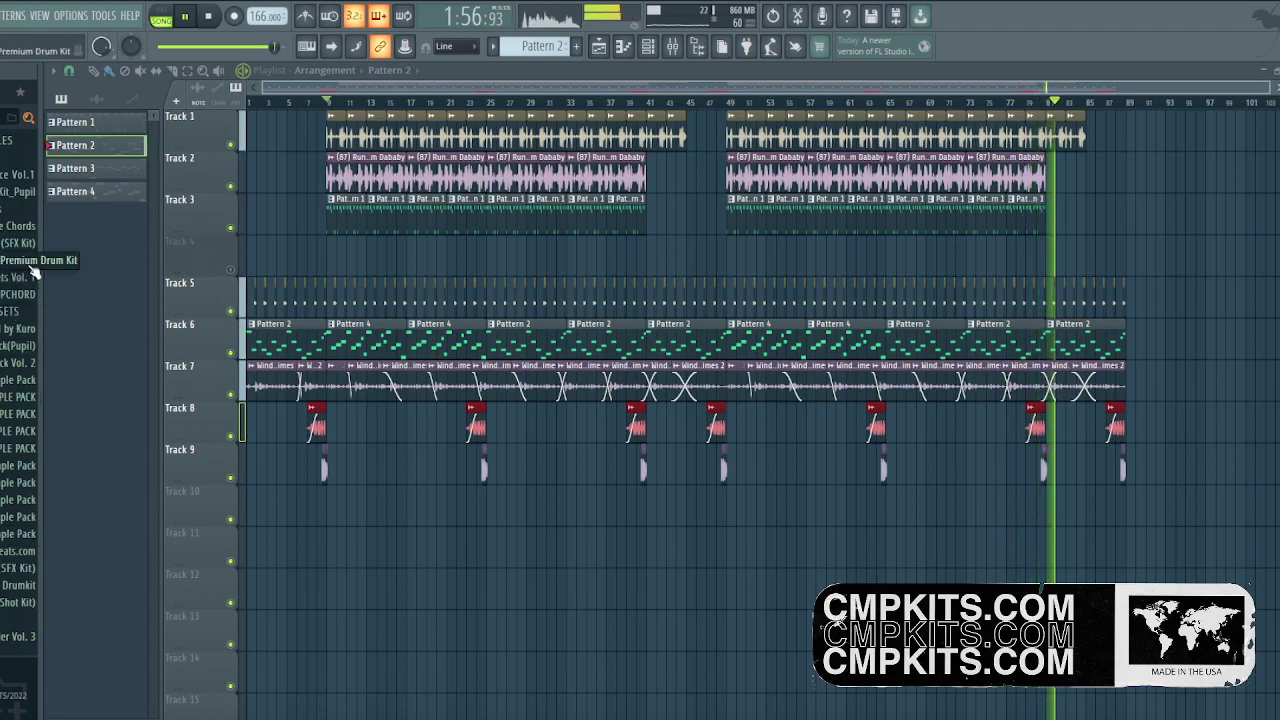
{"action": "left_click", "coordinate": [32, 262]}
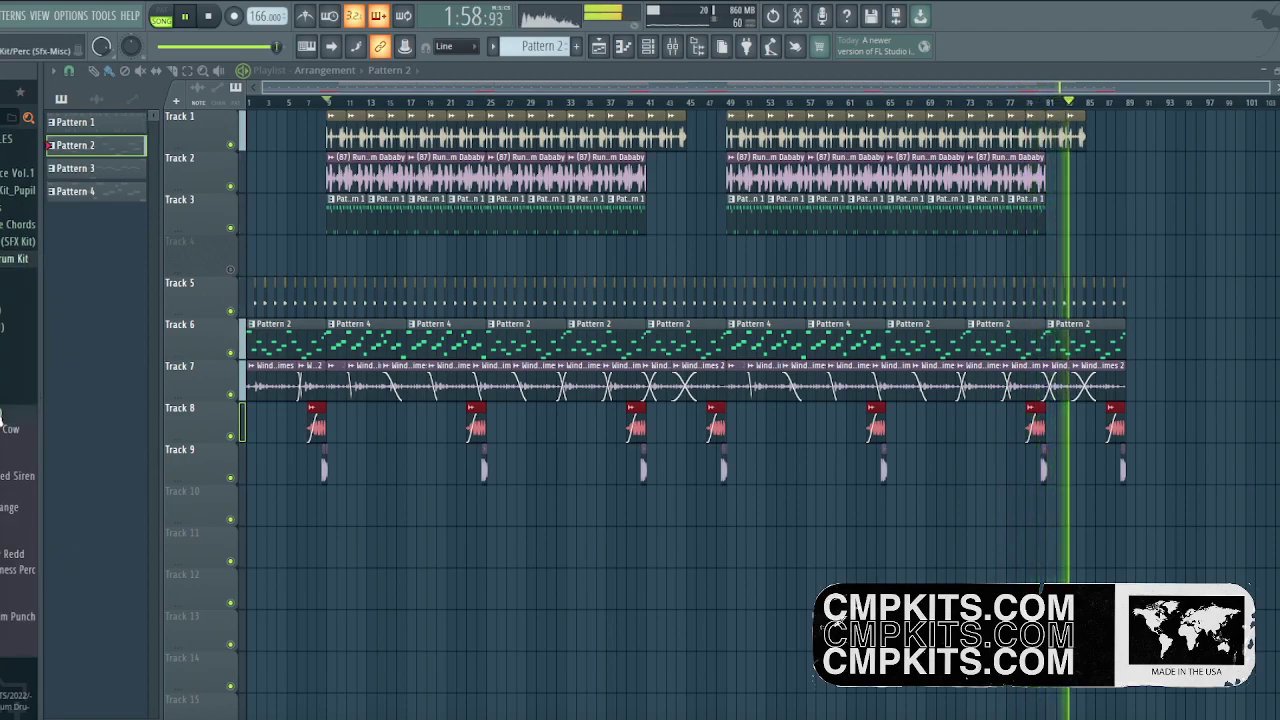
{"action": "left_click", "coordinate": [2, 416]}
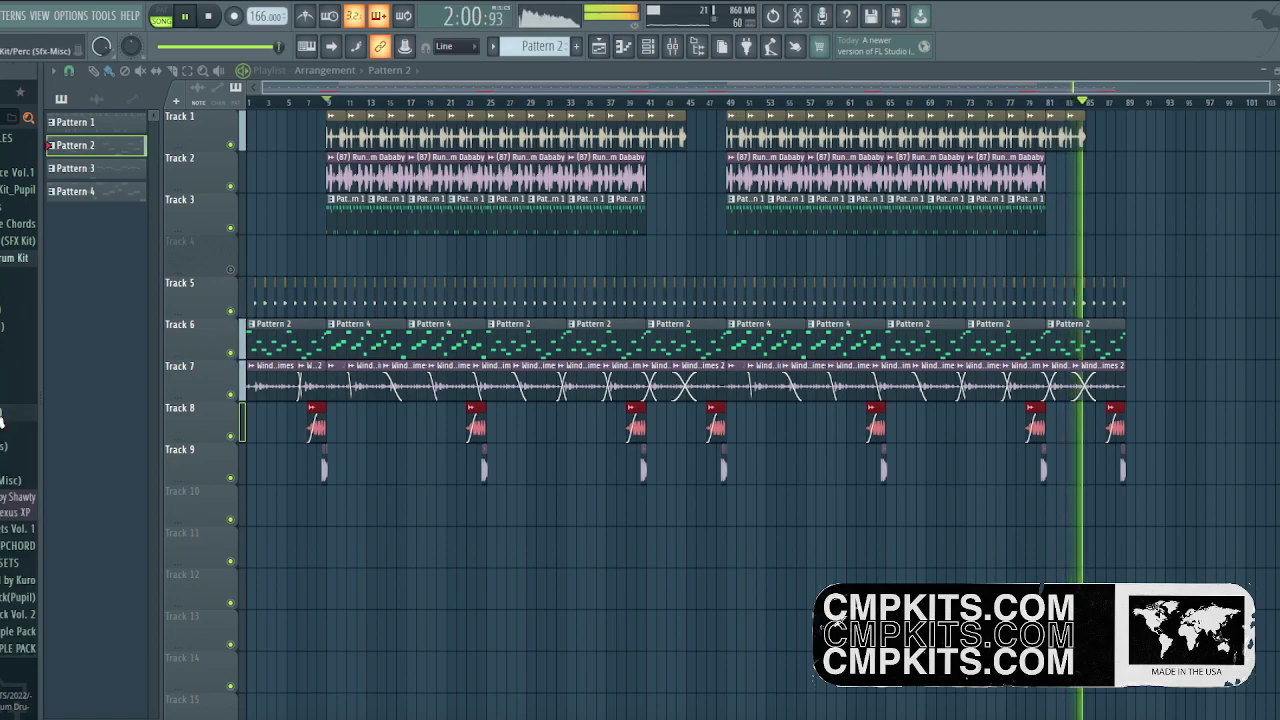
{"action": "left_click", "coordinate": [3, 418]}
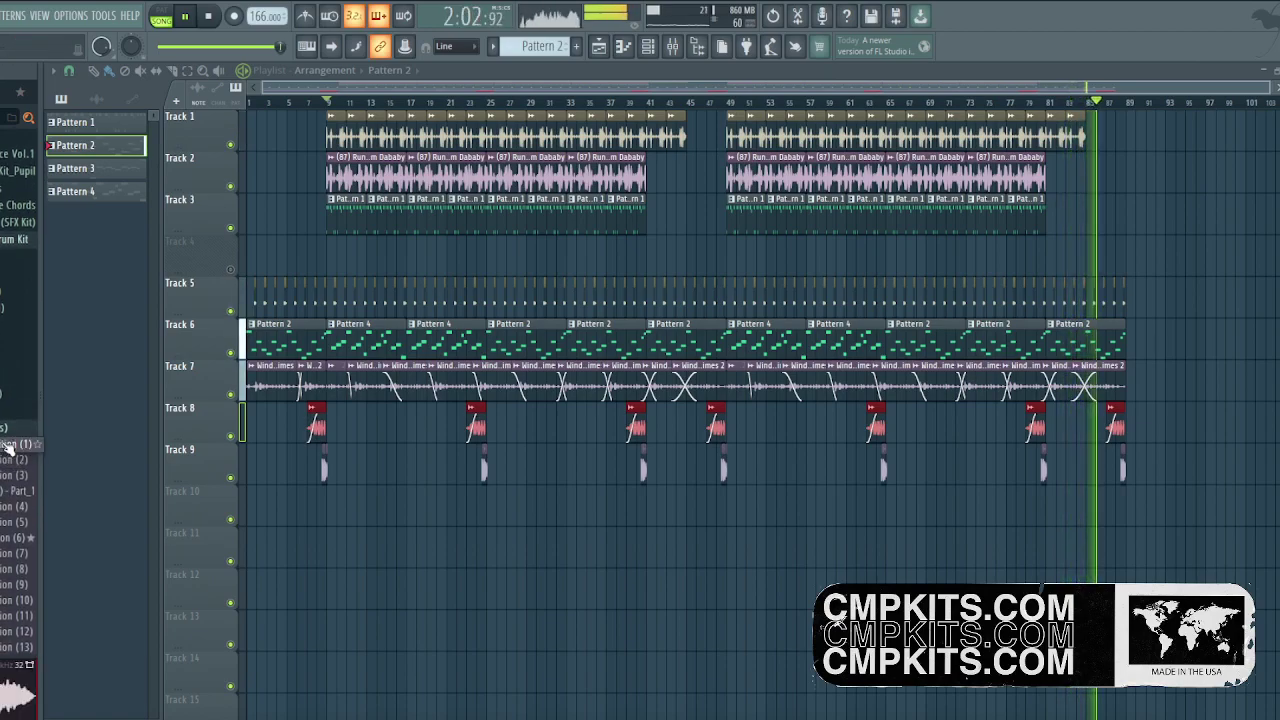
{"action": "left_click_drag", "start_coordinate": [6, 447], "coordinate": [330, 508]}
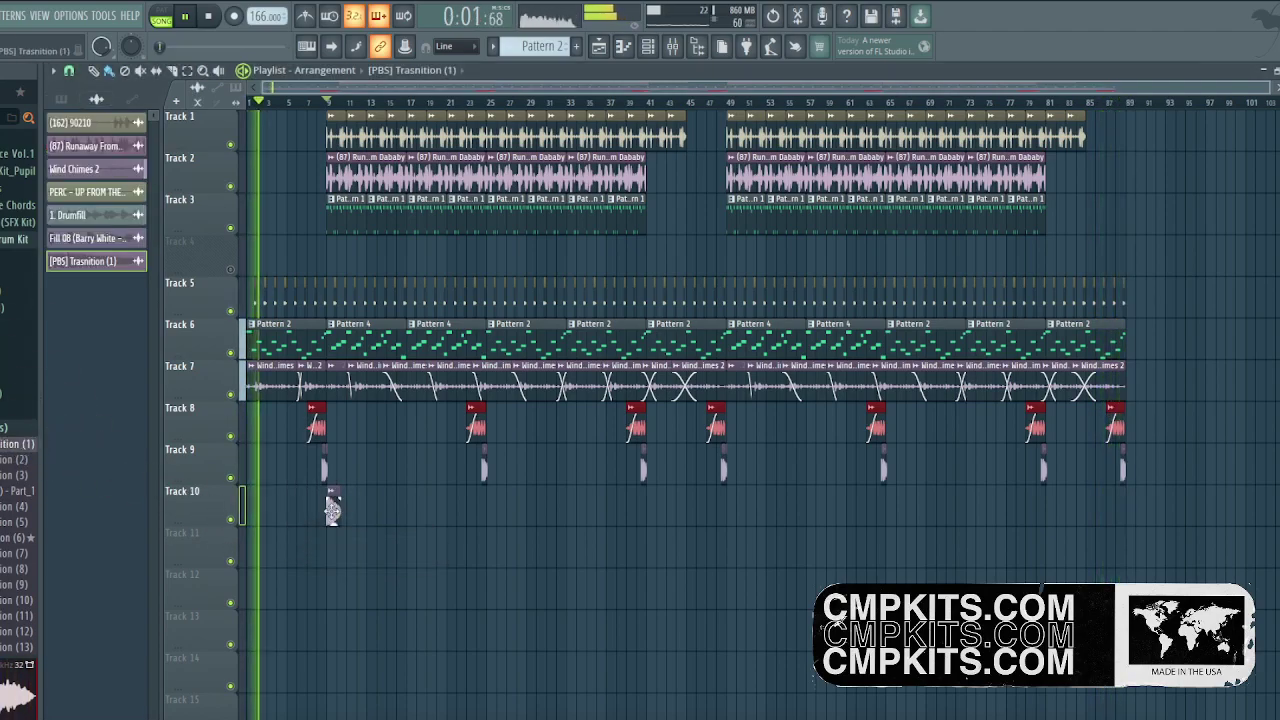
Lower the fader of the [PBS] Trasnition (1) sound on mixer track 7.
{"action": "double_click", "coordinate": [332, 510]}
{"action": "key", "text": "F9"}
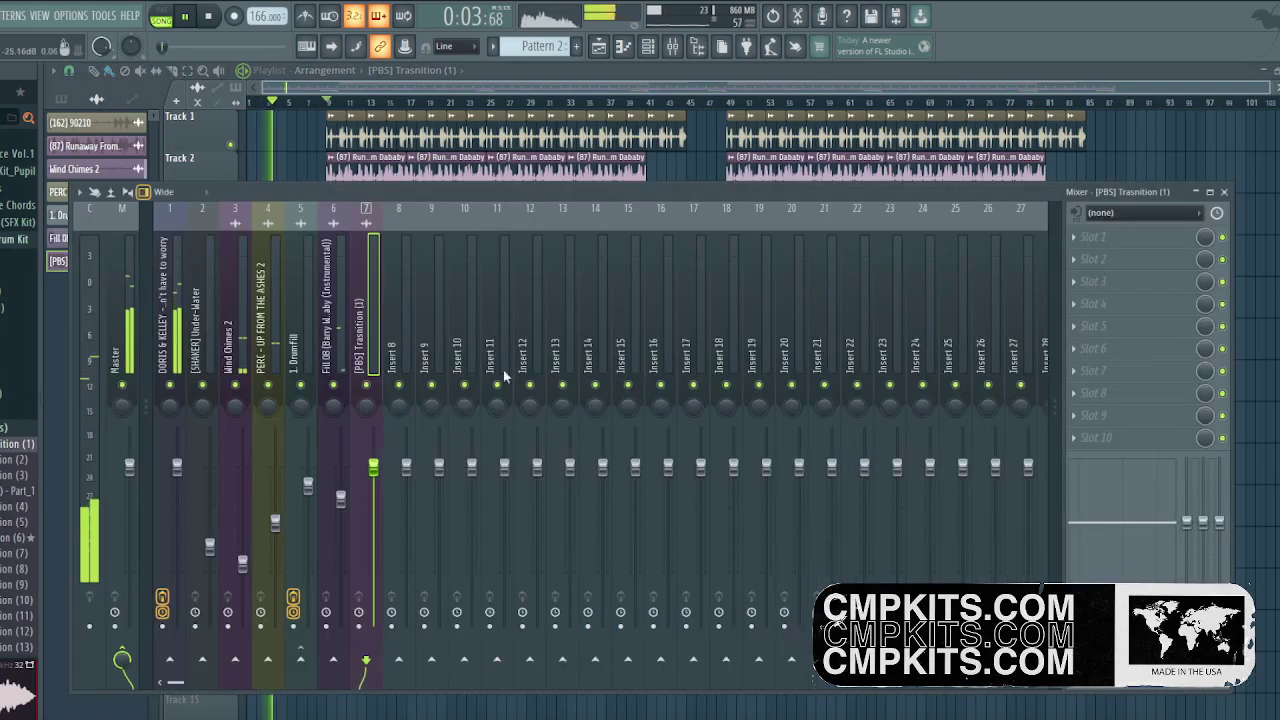
{"action": "left_click_drag", "start_coordinate": [373, 467], "coordinate": [373, 525]}
{"action": "key", "text": "F9"}
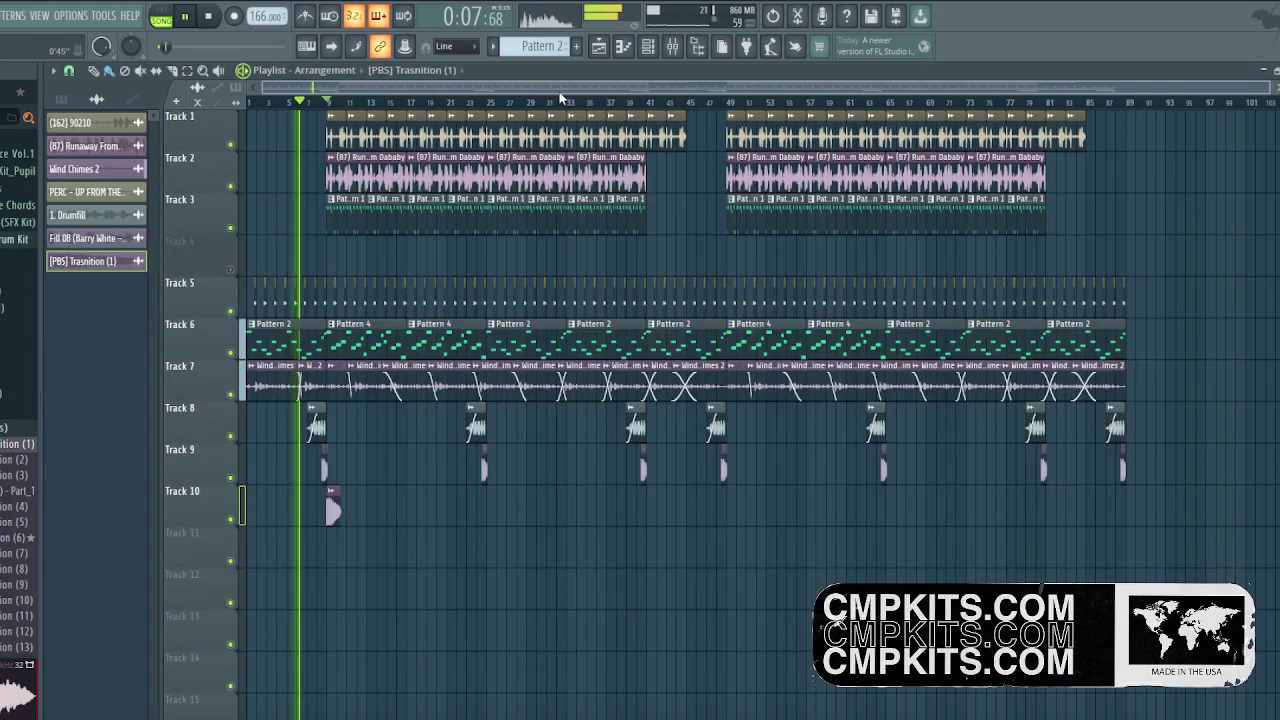
Place copies of the transition clip on Track 10 at bars 25, 41, 49, 65 and 81.
{"action": "left_click", "coordinate": [493, 512]}
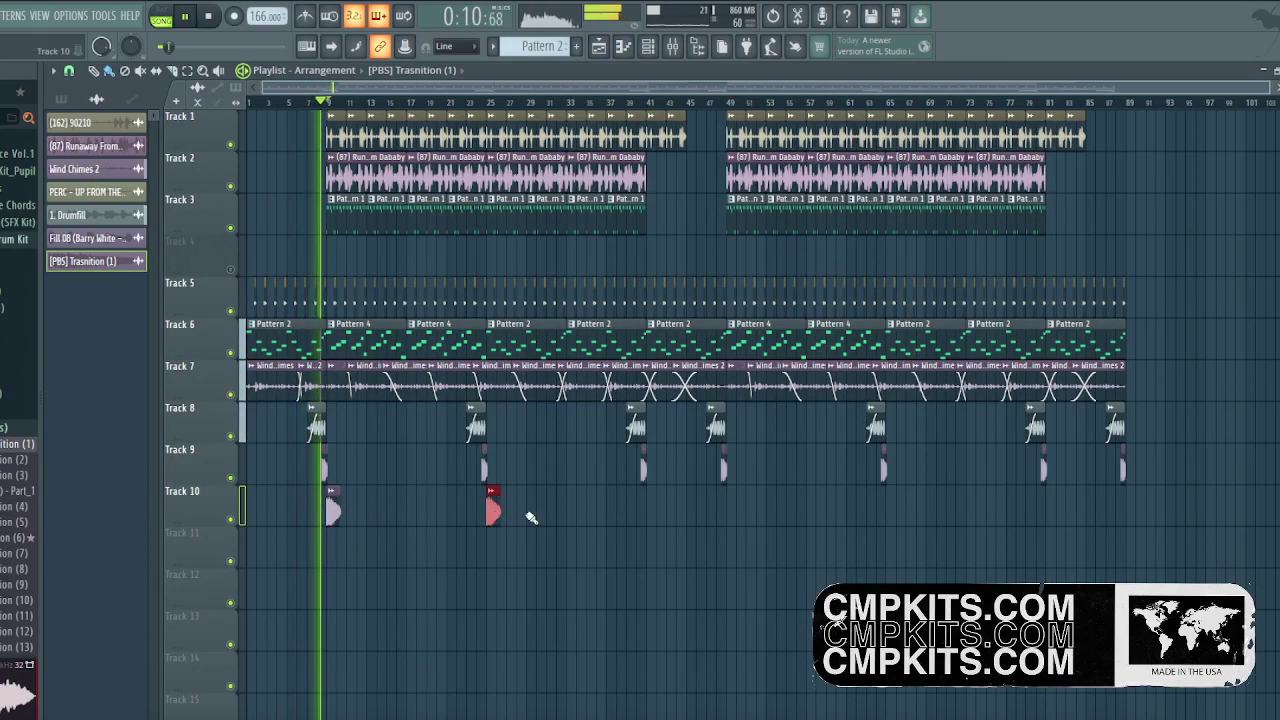
{"action": "left_click", "coordinate": [653, 512]}
{"action": "left_click", "coordinate": [733, 512]}
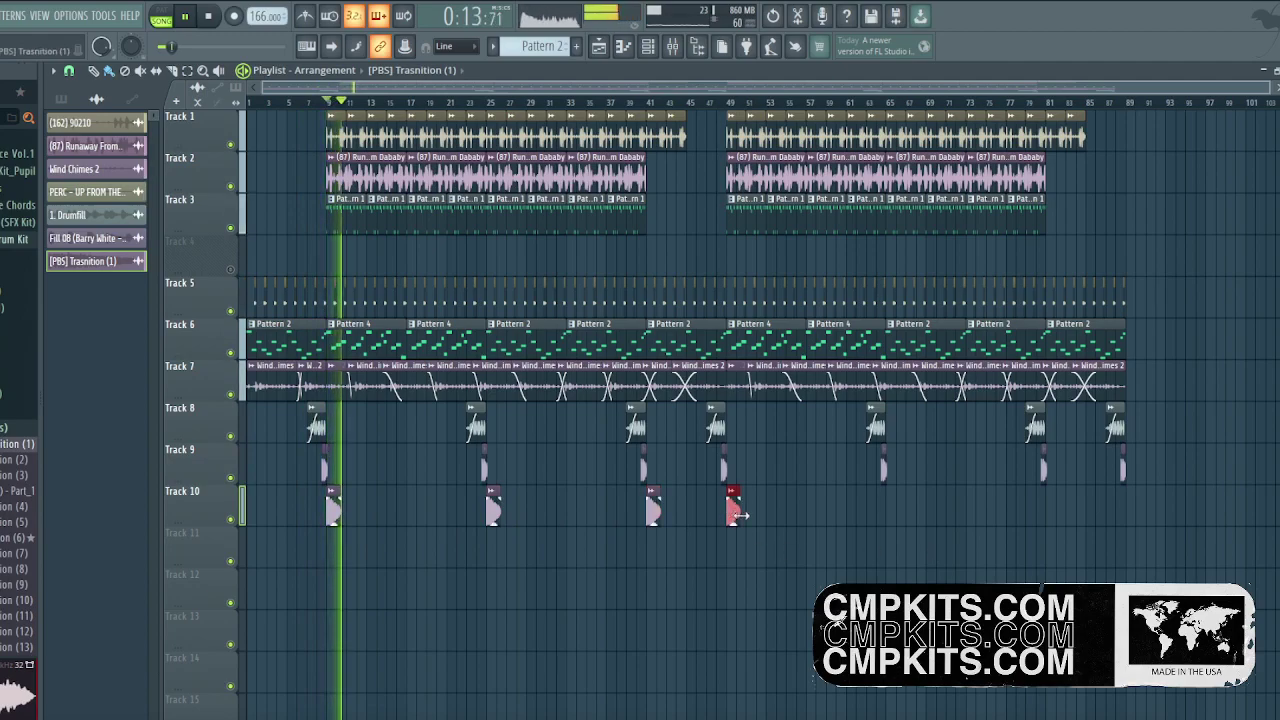
{"action": "left_click", "coordinate": [893, 512]}
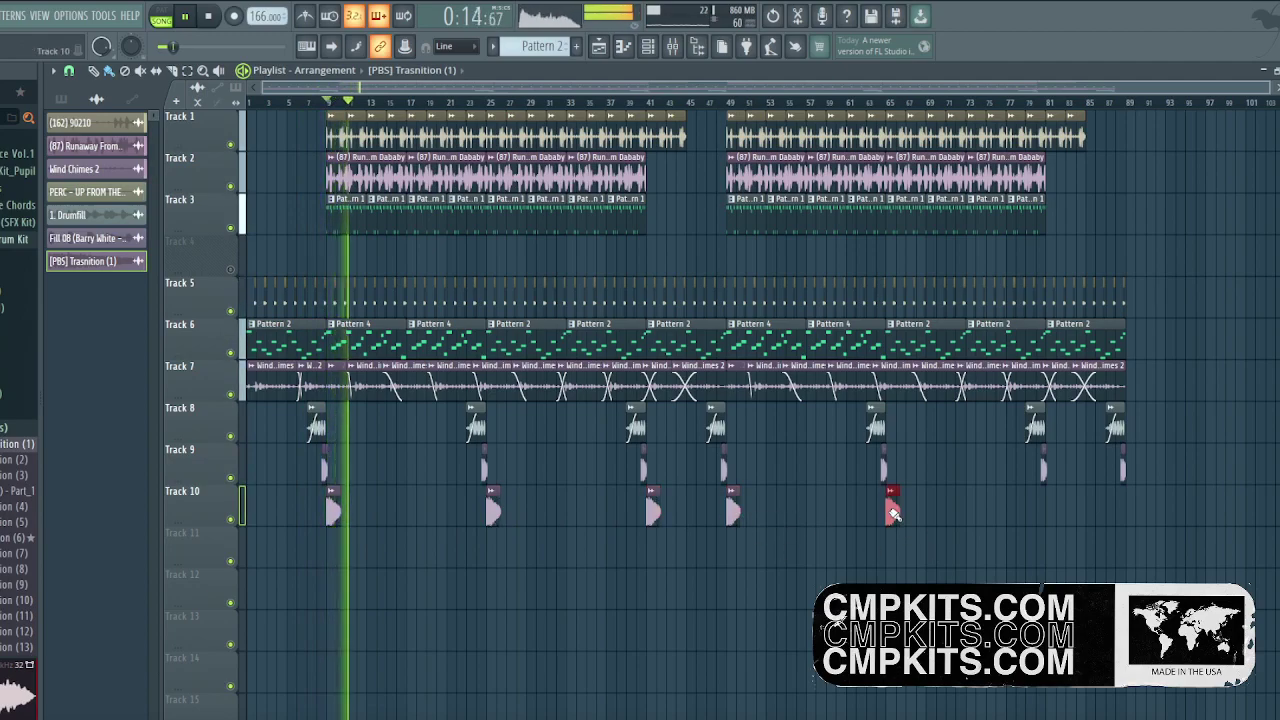
{"action": "left_click", "coordinate": [1053, 510]}
Reopen the transition sound's settings and mixer track and pull its fader down much further.
{"action": "double_click", "coordinate": [1053, 510]}
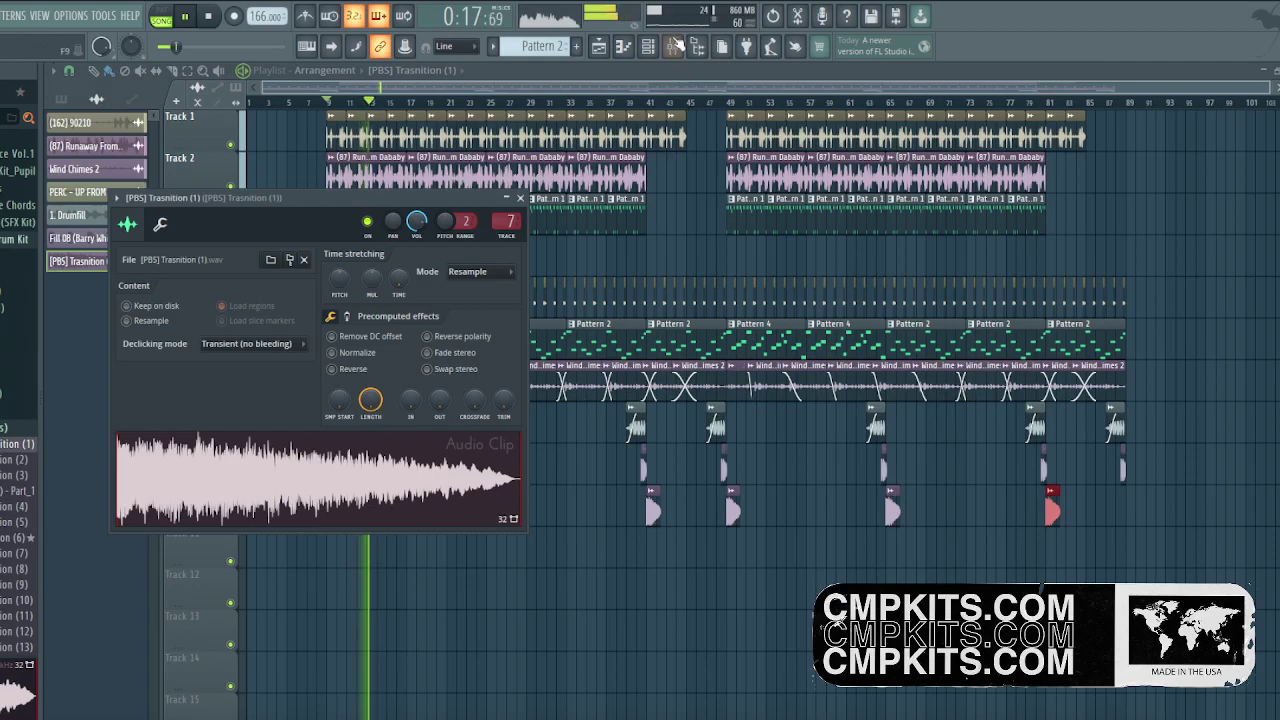
{"action": "key", "text": "F9"}
{"action": "left_click_drag", "start_coordinate": [372, 525], "coordinate": [373, 587]}
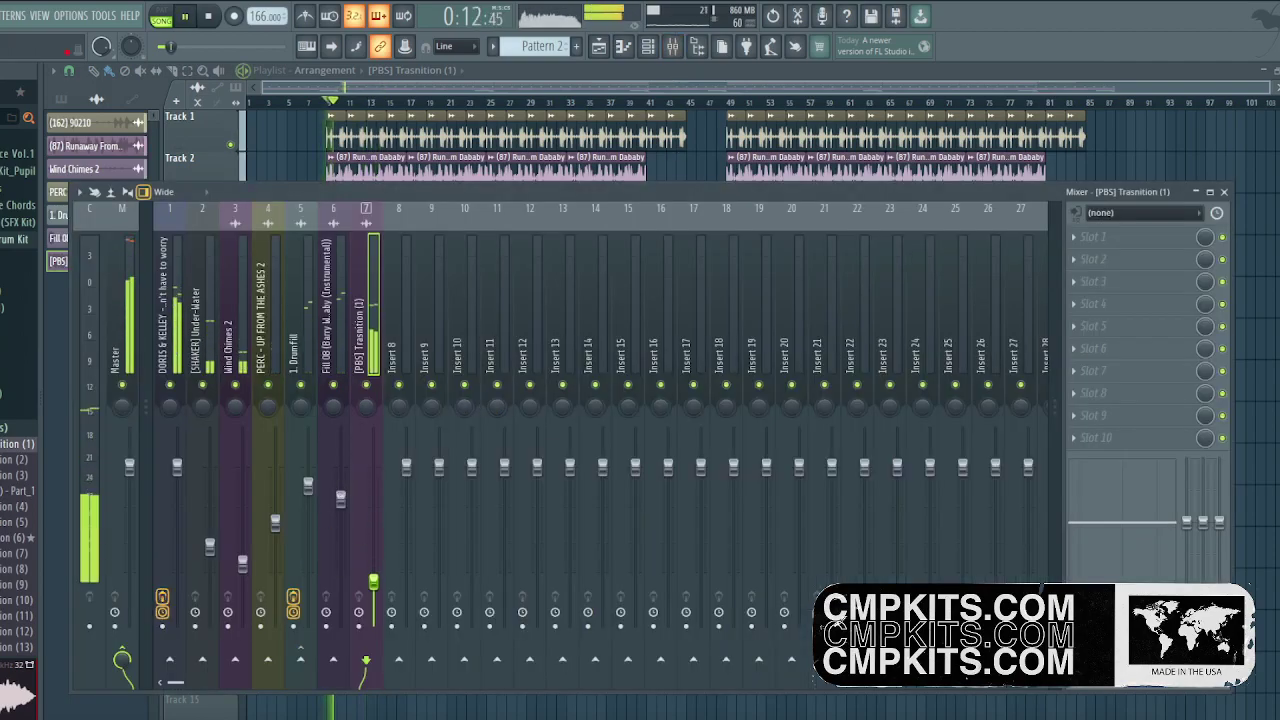
Add Fruity Delay 3 to slot 4 of the transition sound's mixer track and close its window.
{"action": "left_click", "coordinate": [1092, 318]}
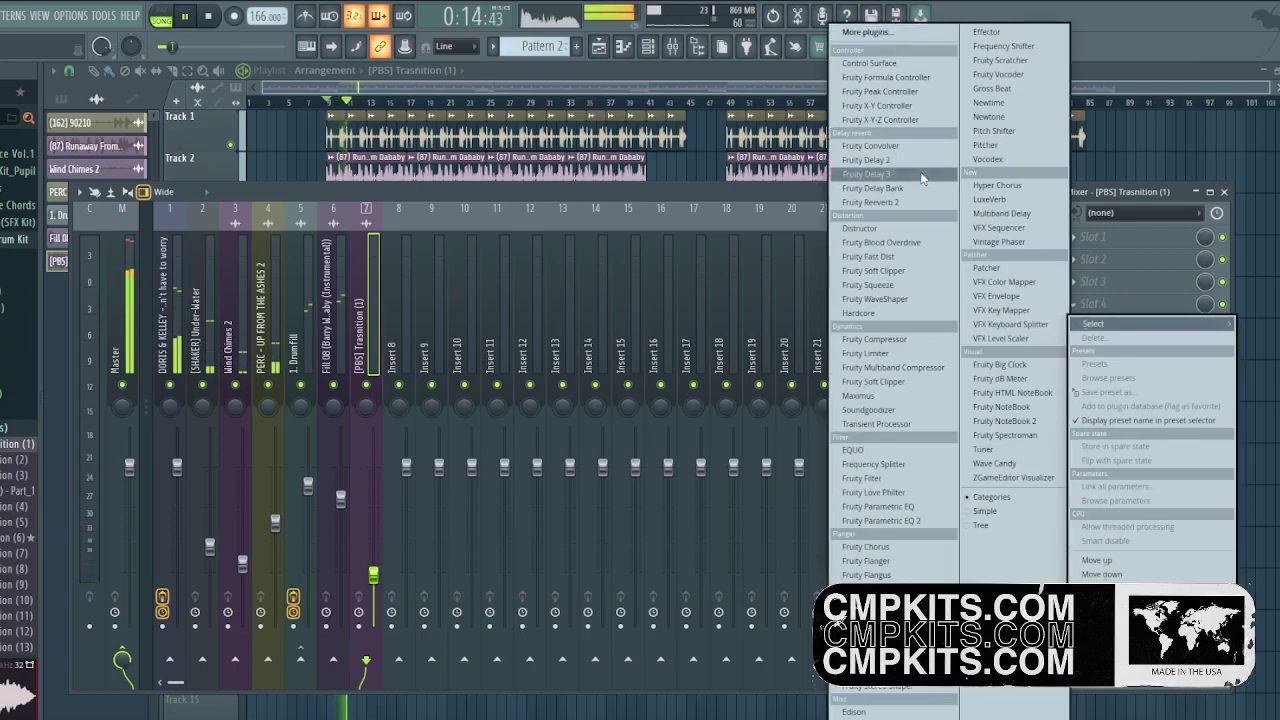
{"action": "left_click", "coordinate": [918, 174]}
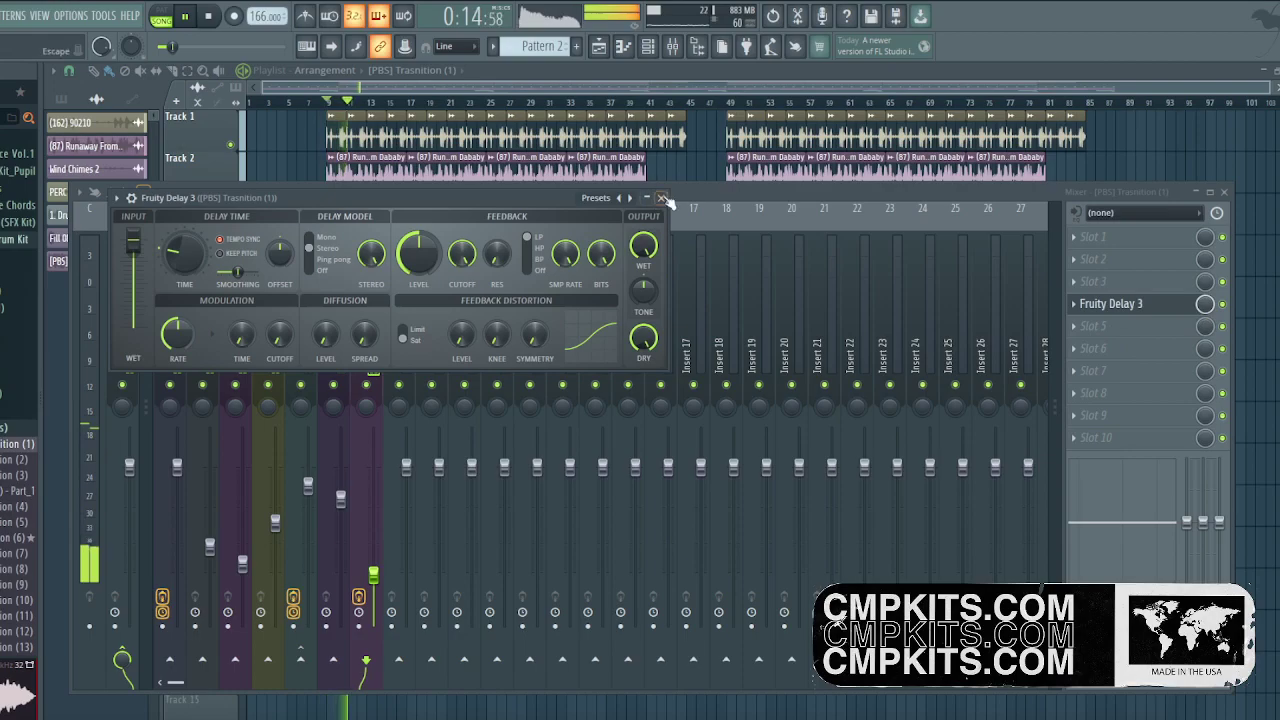
{"action": "left_click", "coordinate": [664, 198]}
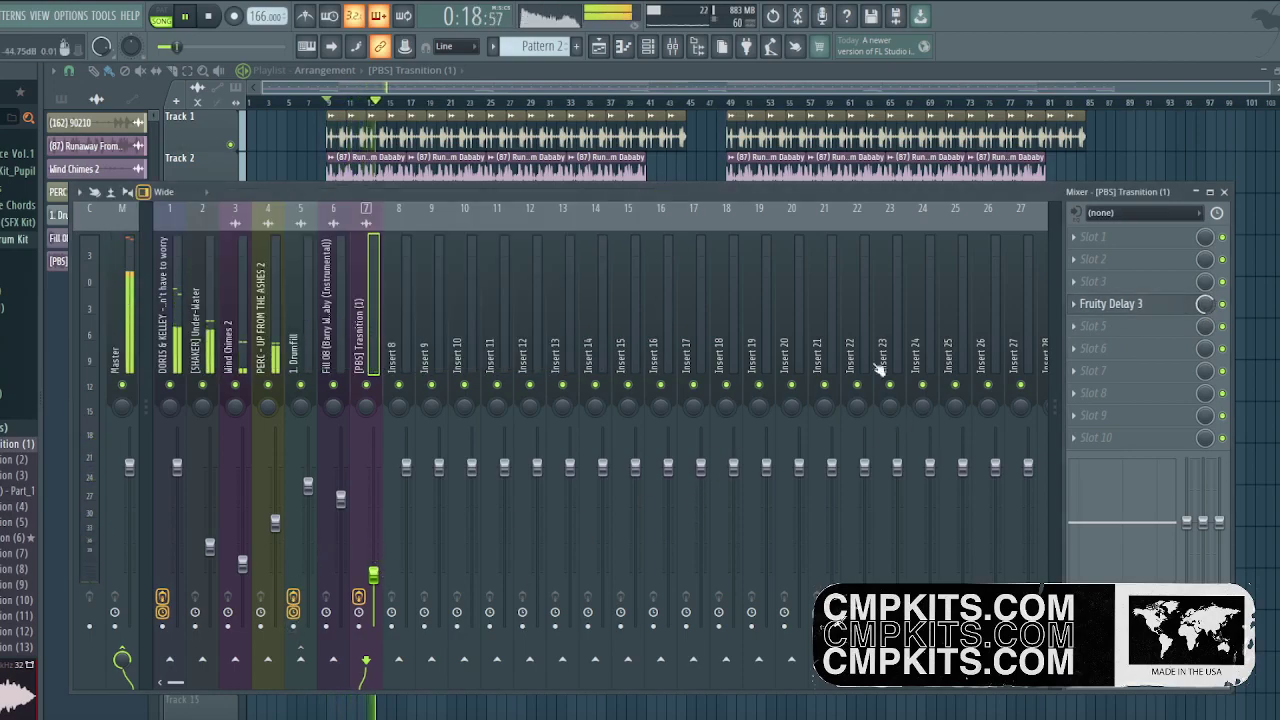
Add Fruity Fast Dist to slot 7 and Fruity soft clipper to slot 9 of the transition sound's mixer track.
{"action": "left_click", "coordinate": [1130, 371]}
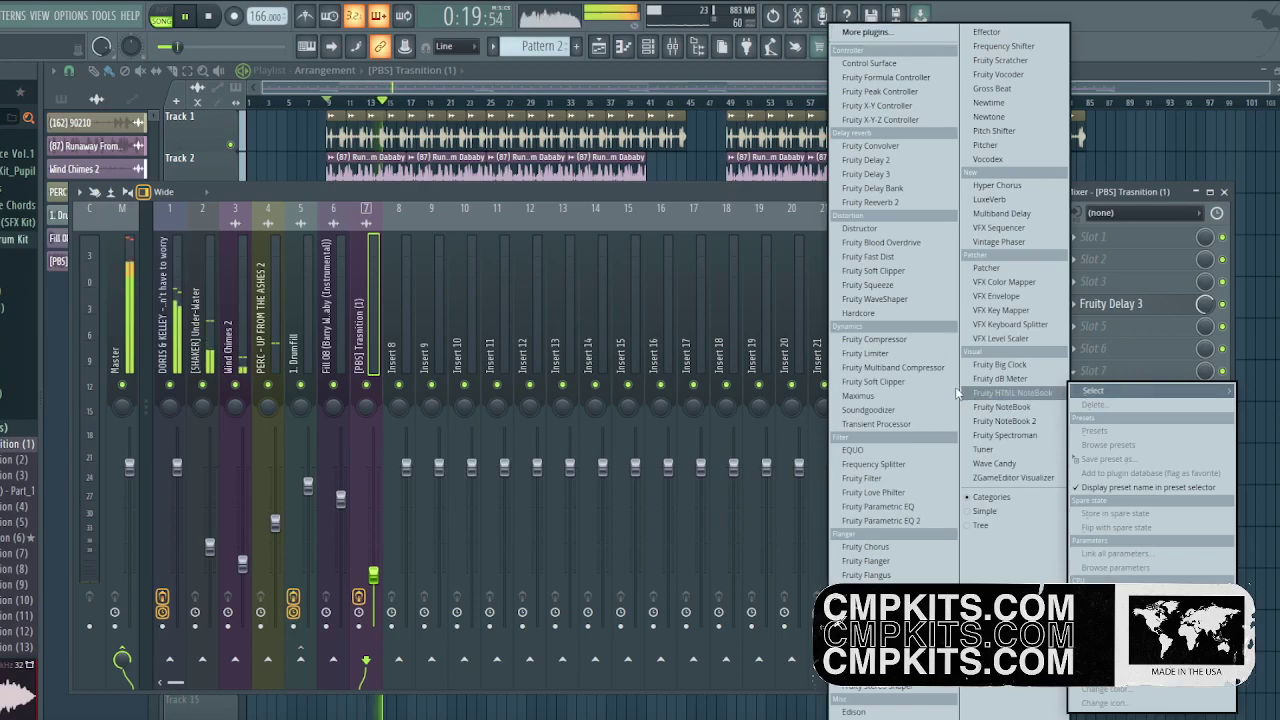
{"action": "left_click", "coordinate": [890, 253]}
{"action": "left_click", "coordinate": [1150, 418]}
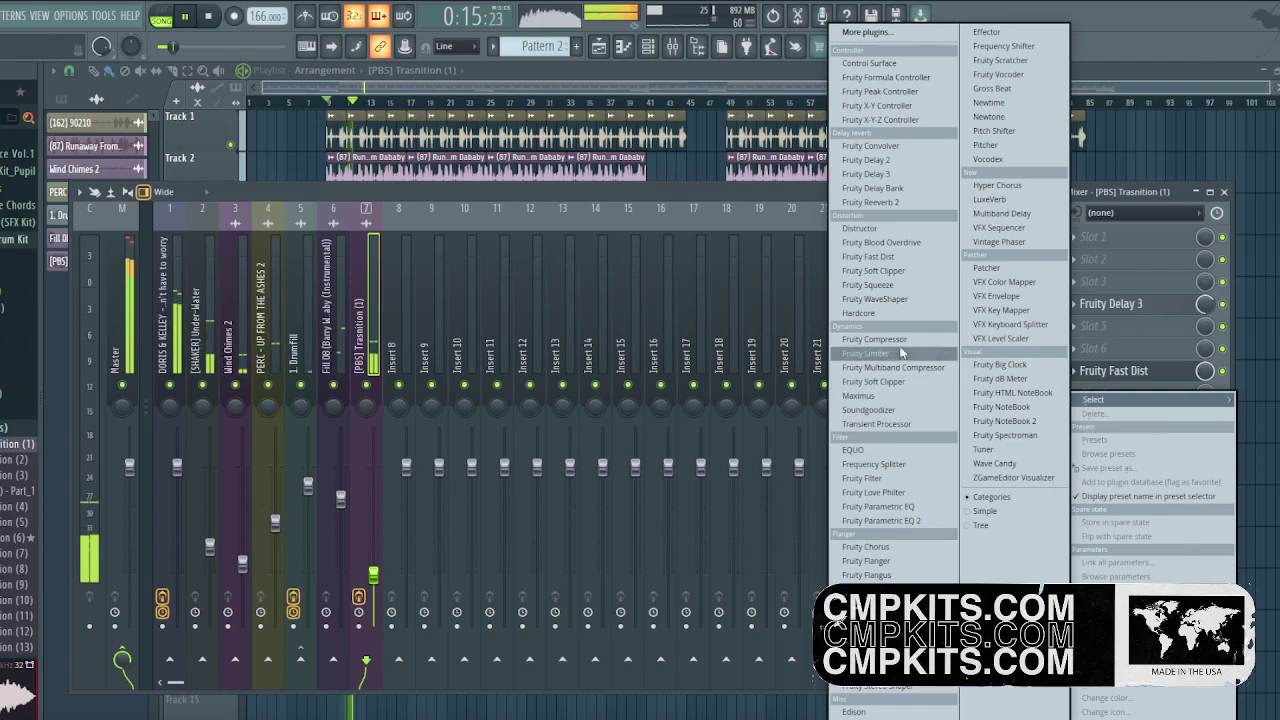
{"action": "left_click", "coordinate": [895, 382]}
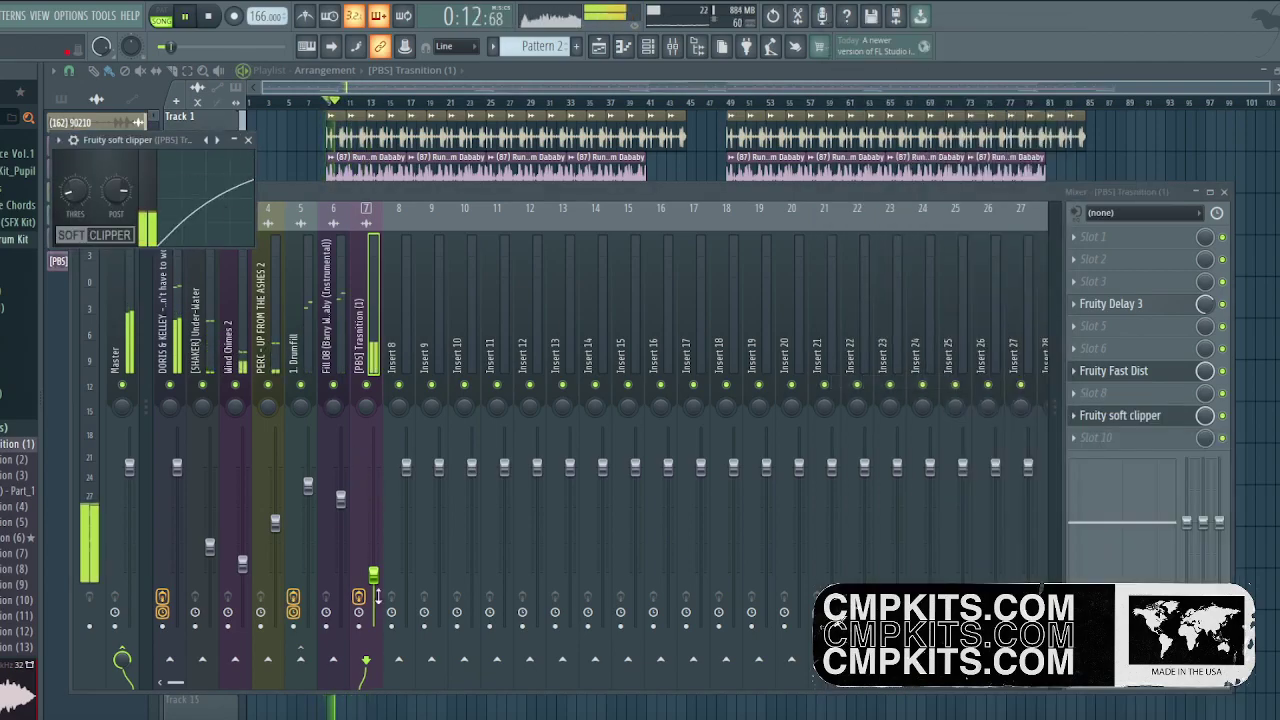
Lower the transition sound's fader slightly, restart playback to check it and close Fruity soft clipper.
{"action": "left_click_drag", "start_coordinate": [374, 577], "coordinate": [374, 593]}
{"action": "key", "text": "space"}
{"action": "key", "text": "space"}
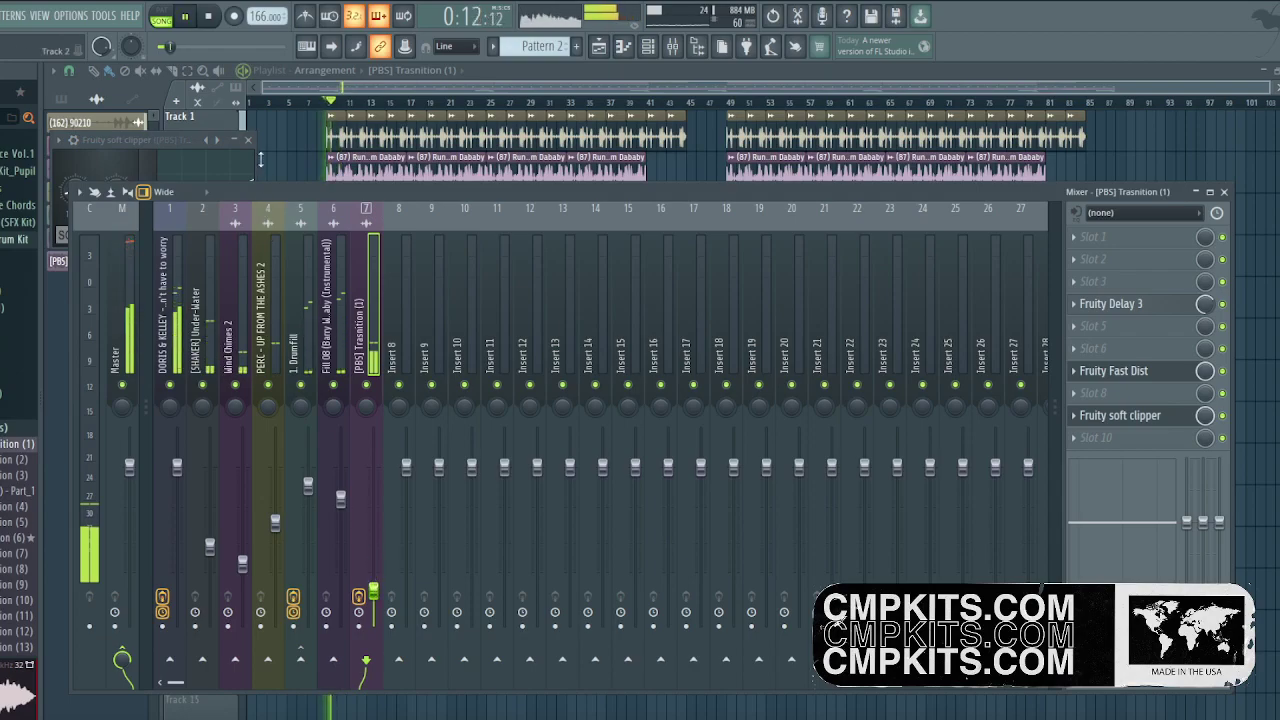
{"action": "left_click", "coordinate": [250, 141]}
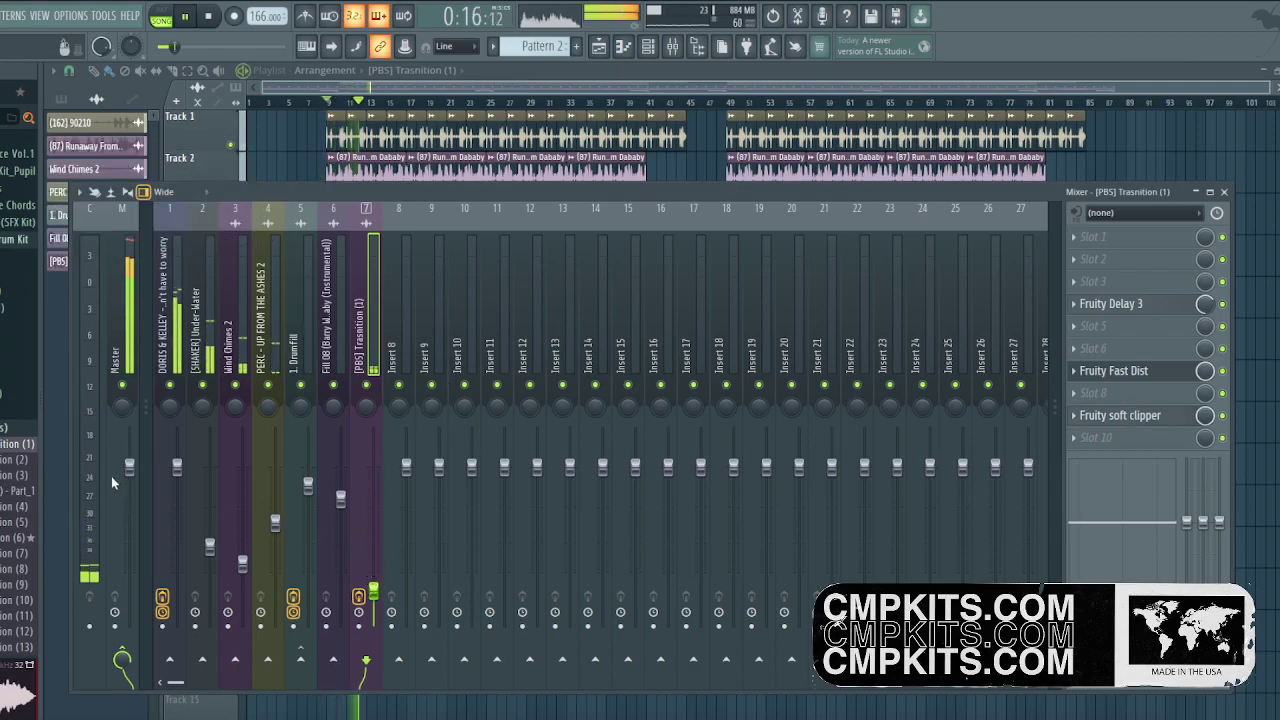
{"action": "left_click", "coordinate": [431, 659]}
{"action": "key", "text": "space"}
{"action": "key", "text": "space"}
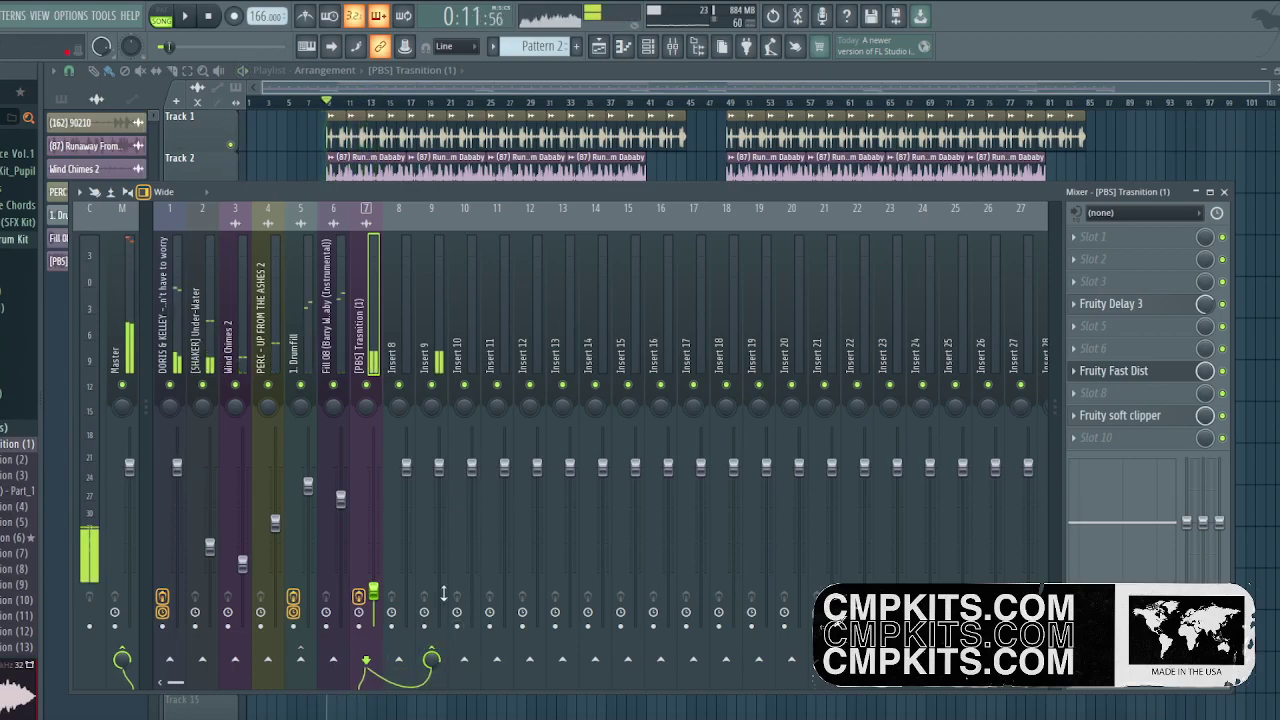
Route the soul sample on mixer track 1 to Insert 8, lower Insert 8's fader and slightly boost its mid EQ band.
{"action": "left_click", "coordinate": [173, 368]}
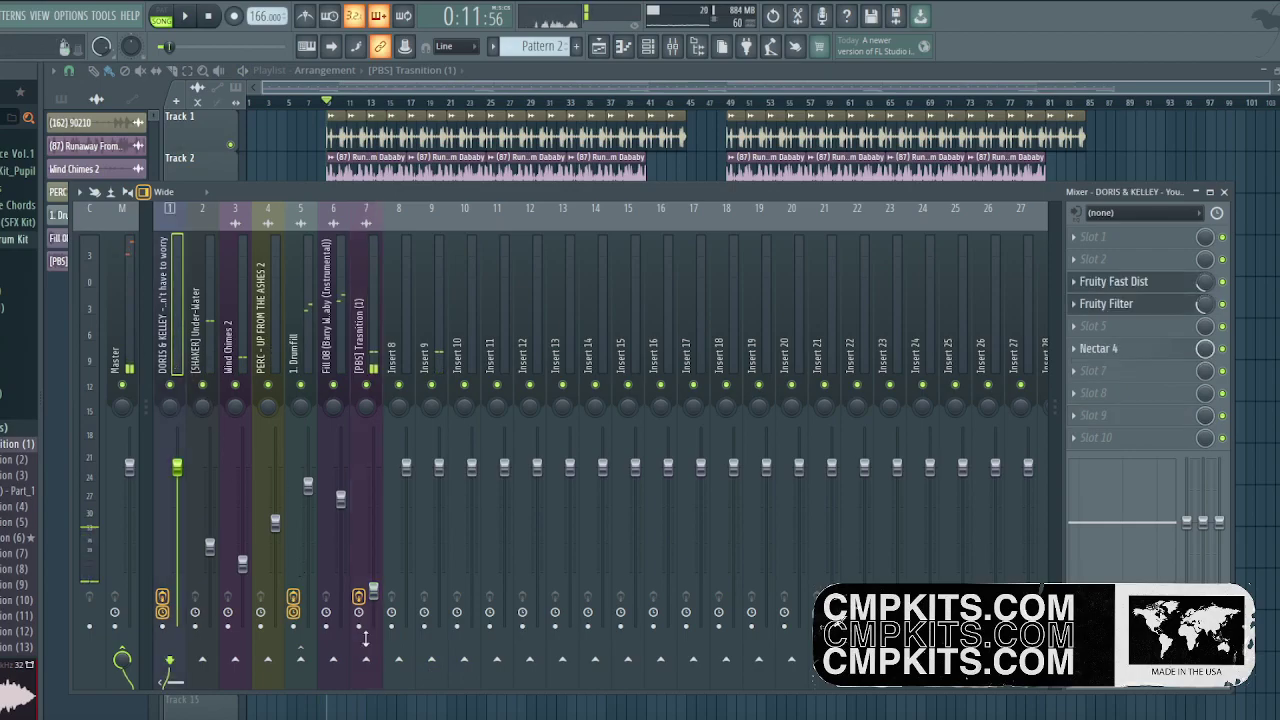
{"action": "key", "text": "space"}
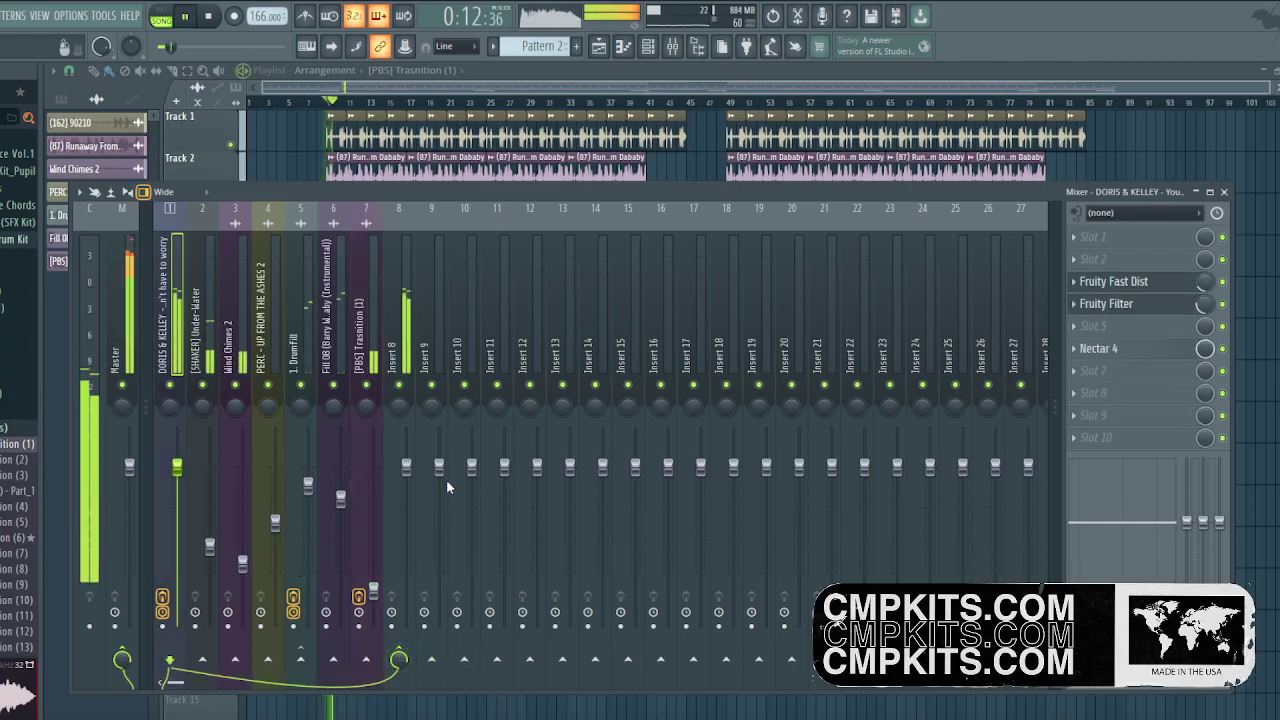
{"action": "left_click_drag", "start_coordinate": [403, 469], "coordinate": [406, 496]}
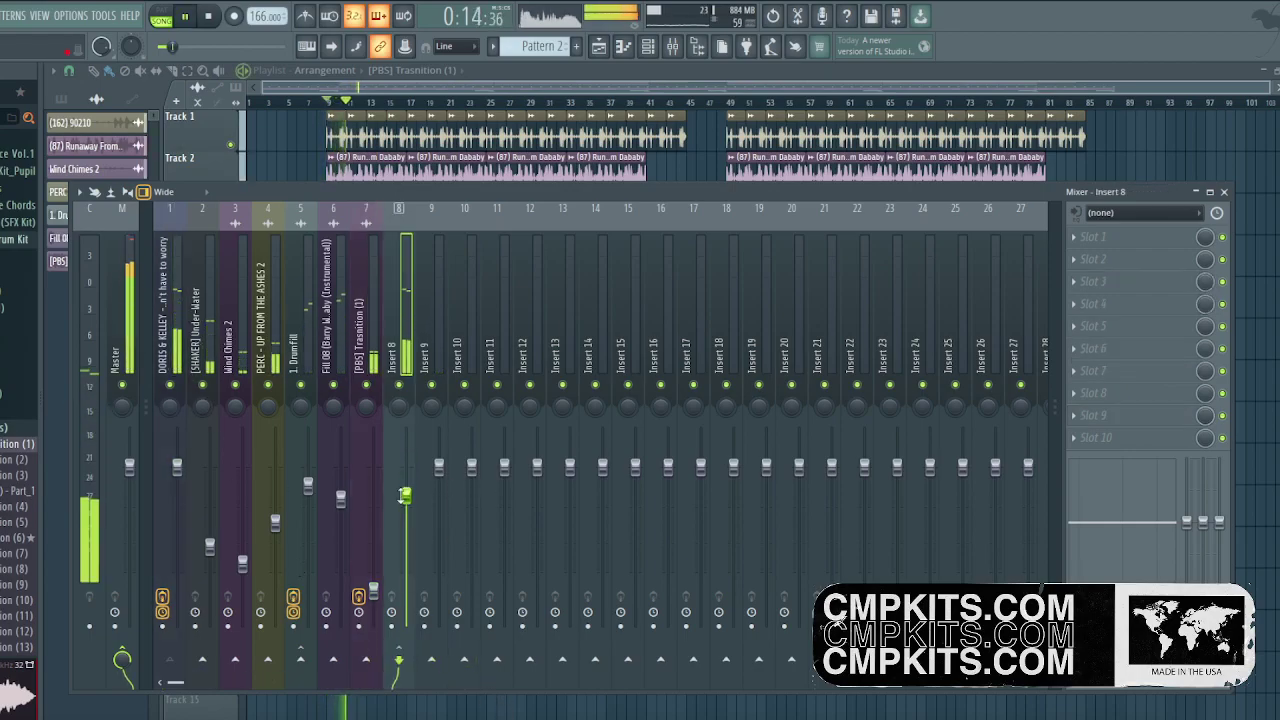
{"action": "left_click_drag", "start_coordinate": [1175, 549], "coordinate": [1130, 515]}
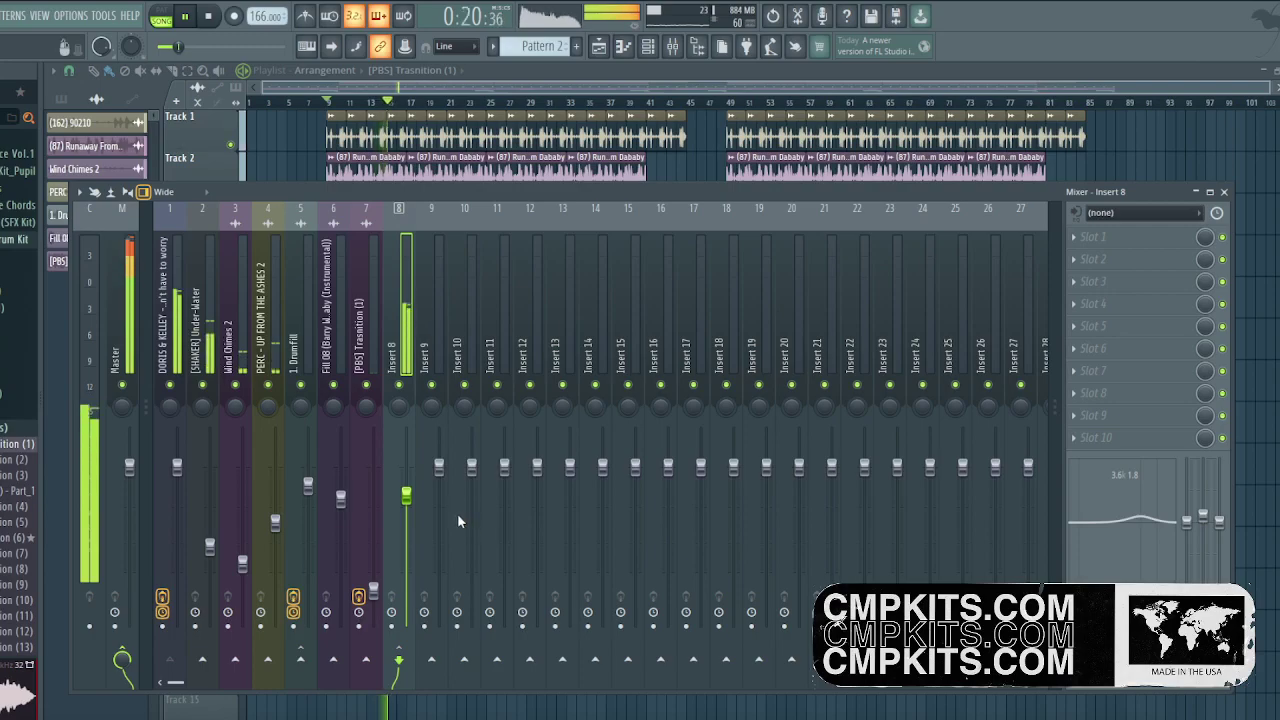
Assign the (87) Runaway From Dababy loop to mixer track 9 and the (162) 90210 loop to mixer track 10.
{"action": "double_click", "coordinate": [466, 168]}
{"action": "key", "text": "ctrl+l"}
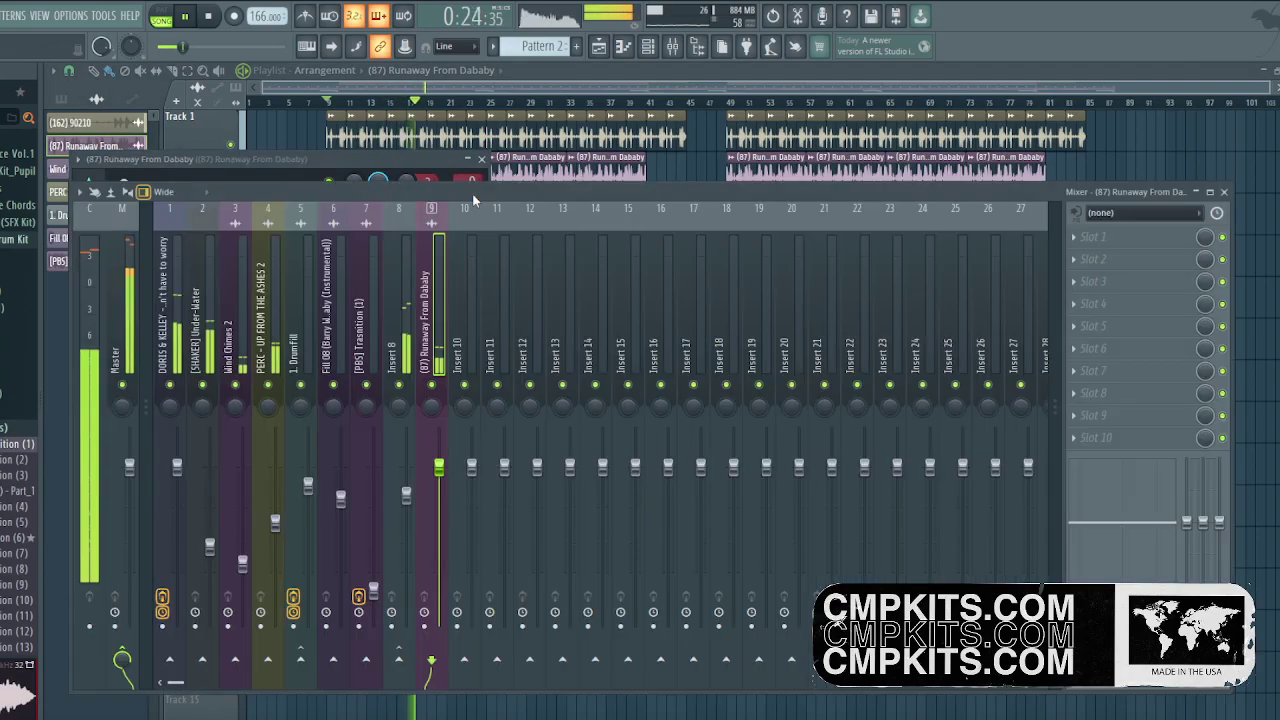
{"action": "double_click", "coordinate": [510, 137]}
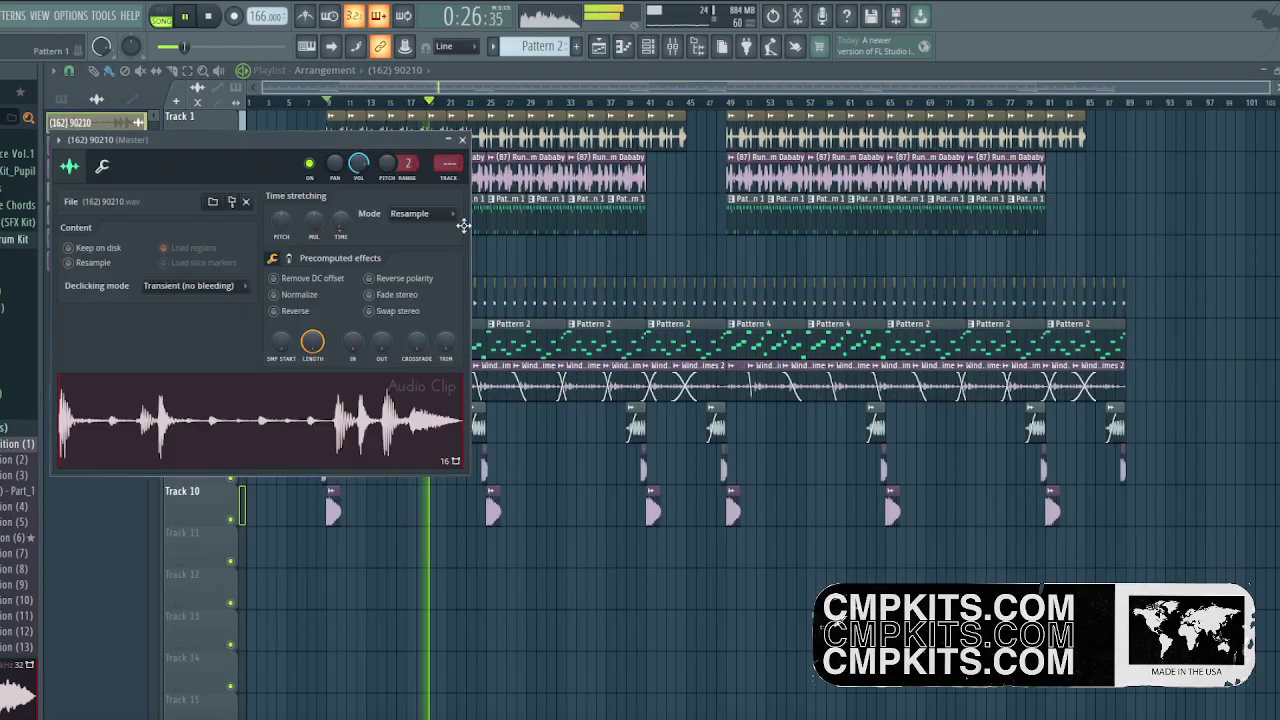
{"action": "key", "text": "ctrl+l"}
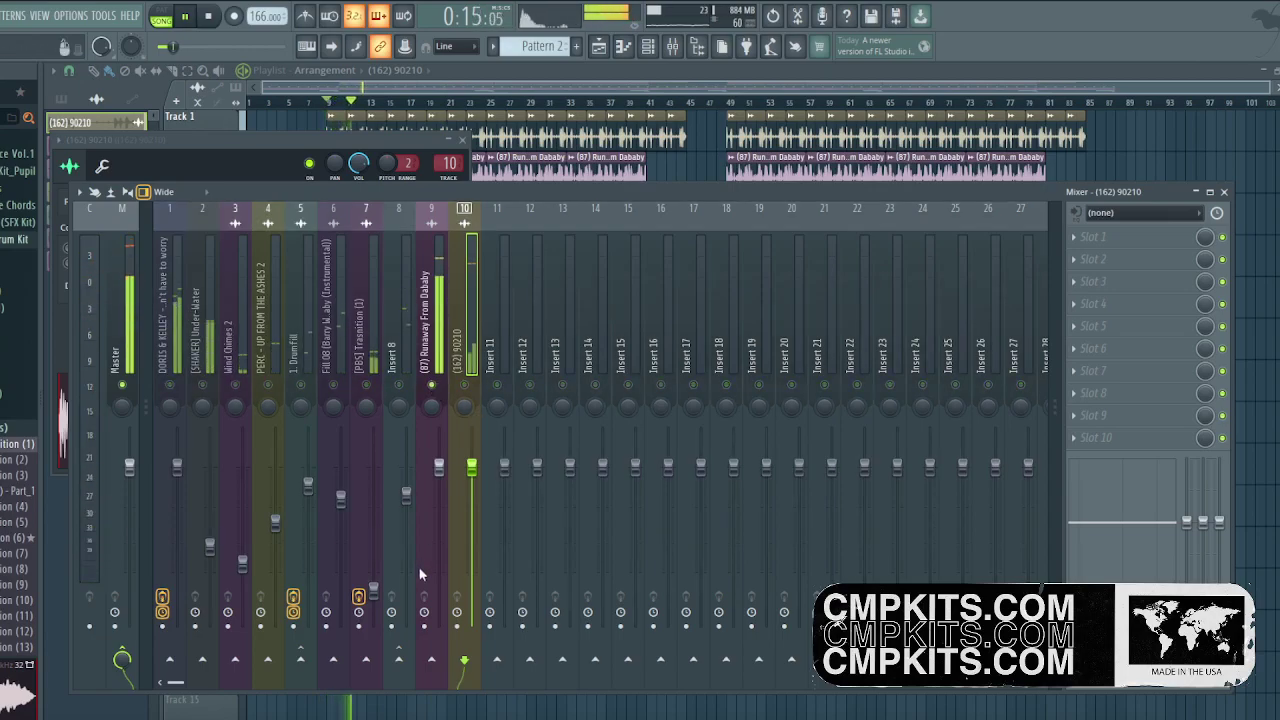
Route mixer tracks 10 and 9 to mixer track 1, slightly lower both loops' faders and end the solo.
{"action": "left_click", "coordinate": [170, 663]}
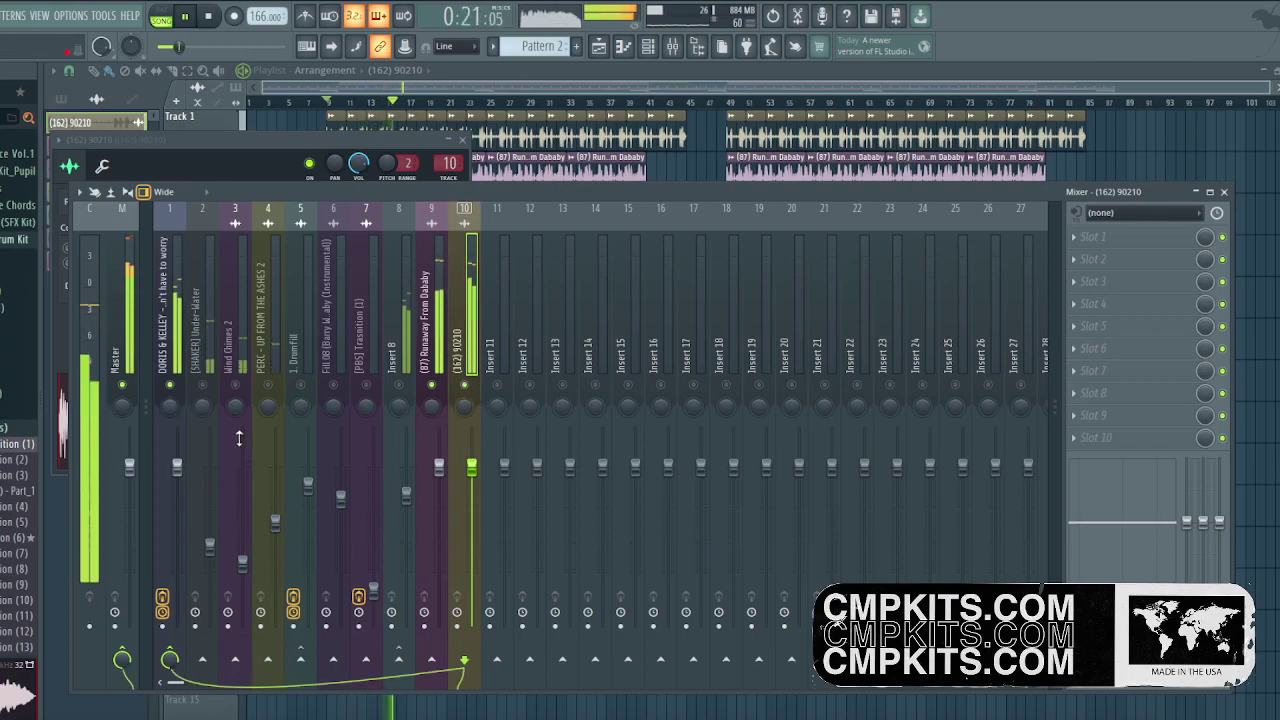
{"action": "left_click", "coordinate": [431, 310]}
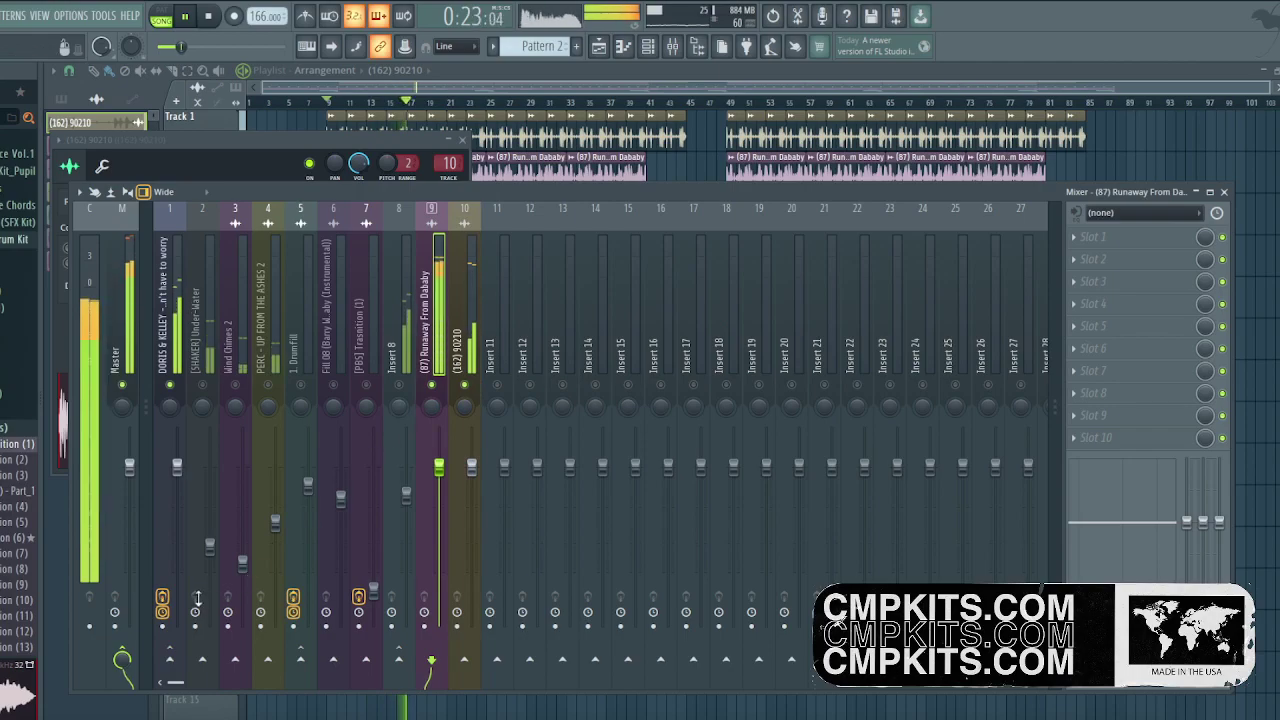
{"action": "left_click", "coordinate": [172, 660]}
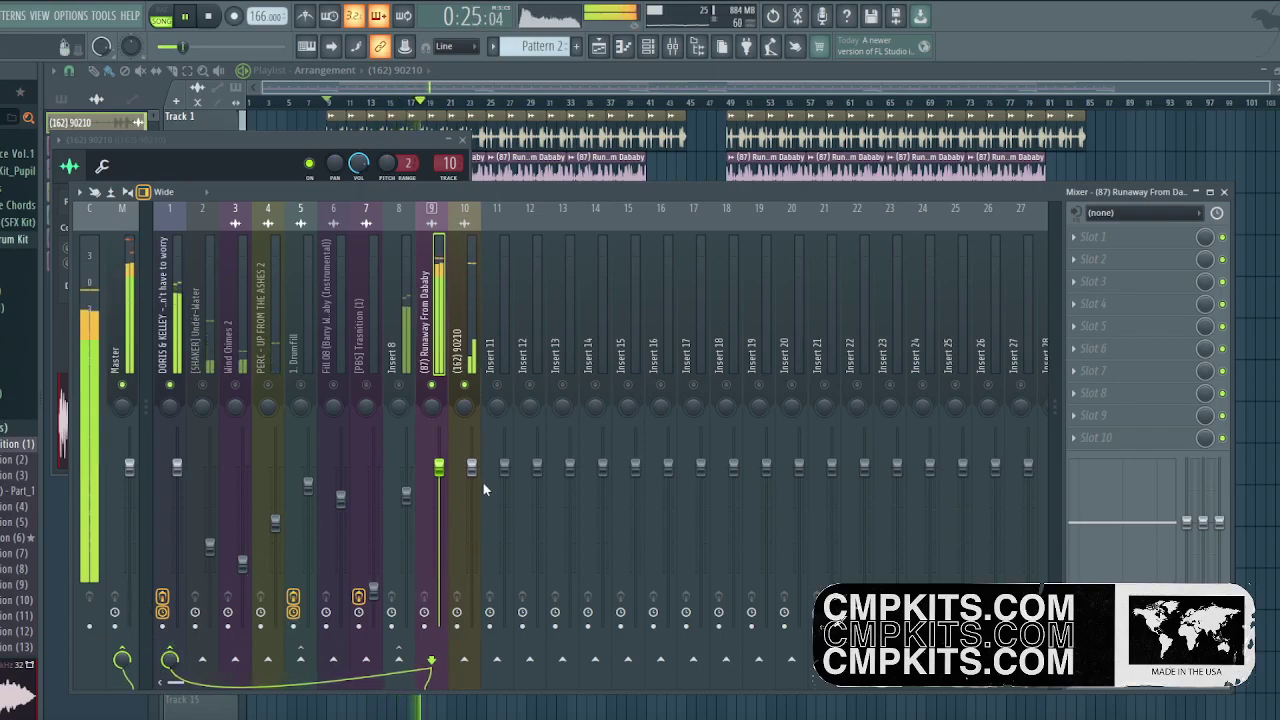
{"action": "left_click_drag", "start_coordinate": [438, 466], "coordinate": [438, 480]}
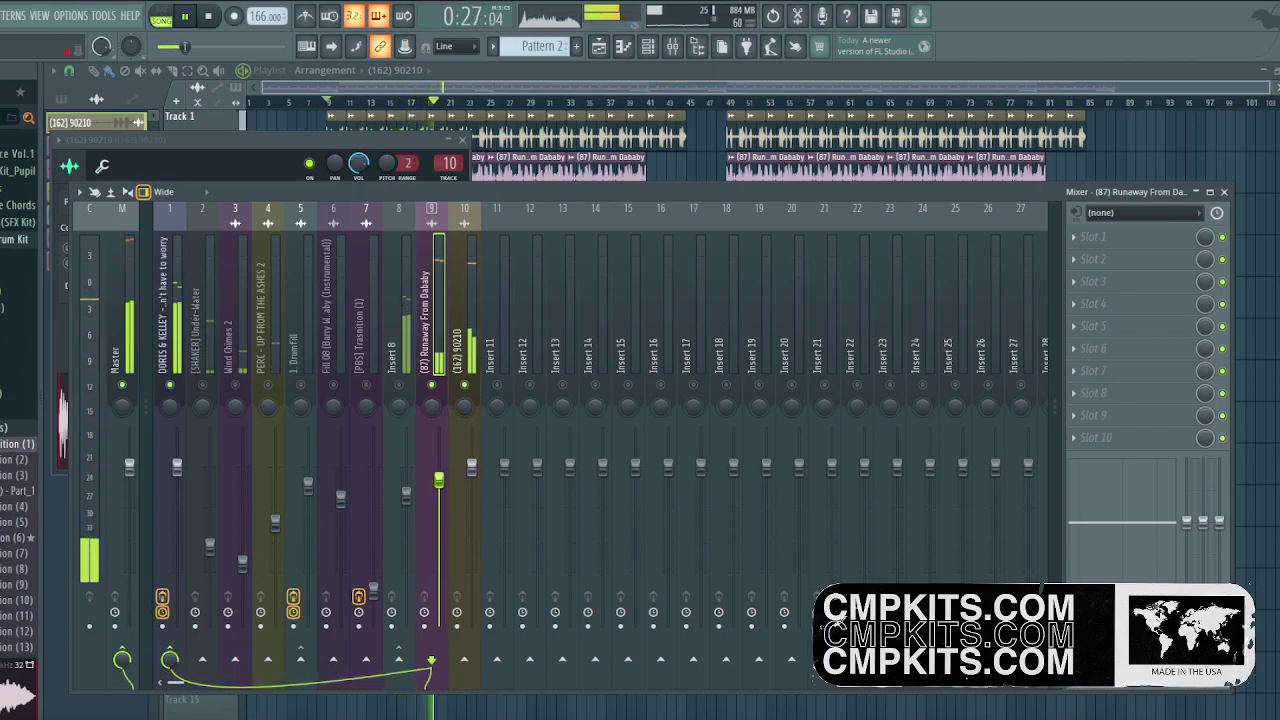
{"action": "left_click", "coordinate": [476, 392]}
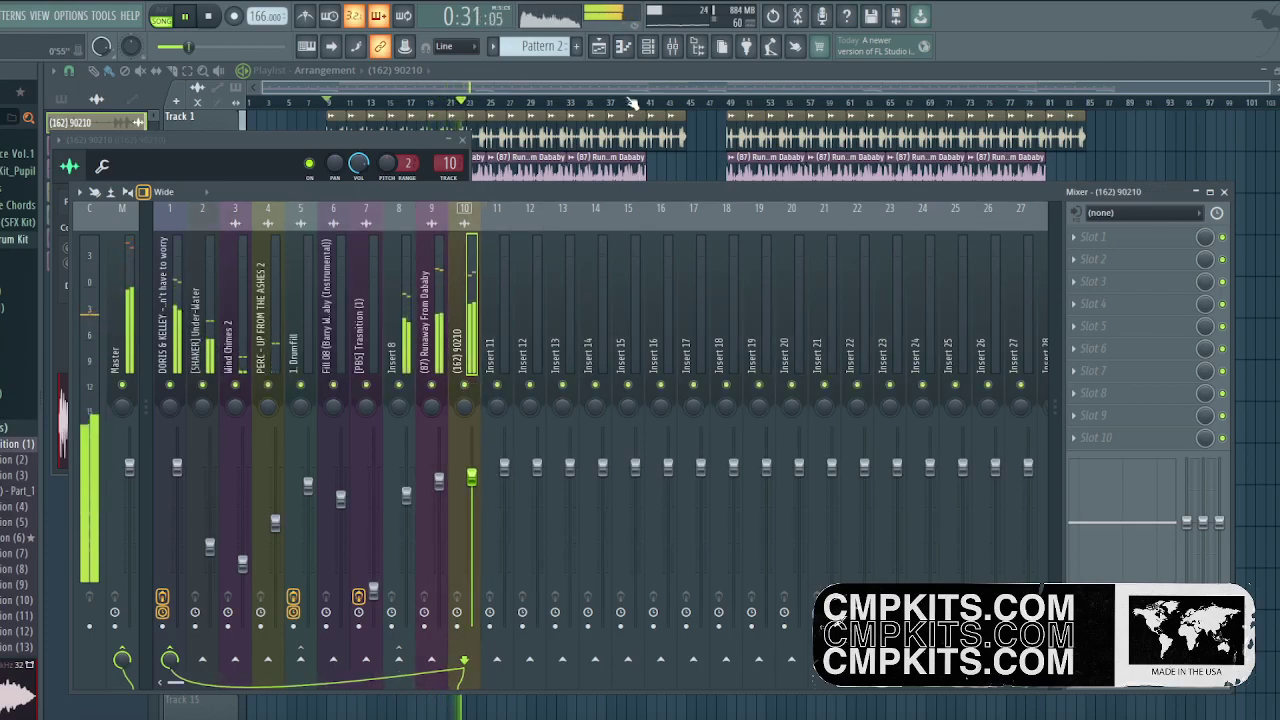
Assign the [KICK] Folded, [RIM] Bas and [SNARE] Dilla channels to mixer tracks 11, 12 and 13.
{"action": "left_click", "coordinate": [648, 46]}
{"action": "left_click", "coordinate": [169, 74]}
{"action": "left_click", "coordinate": [168, 86]}
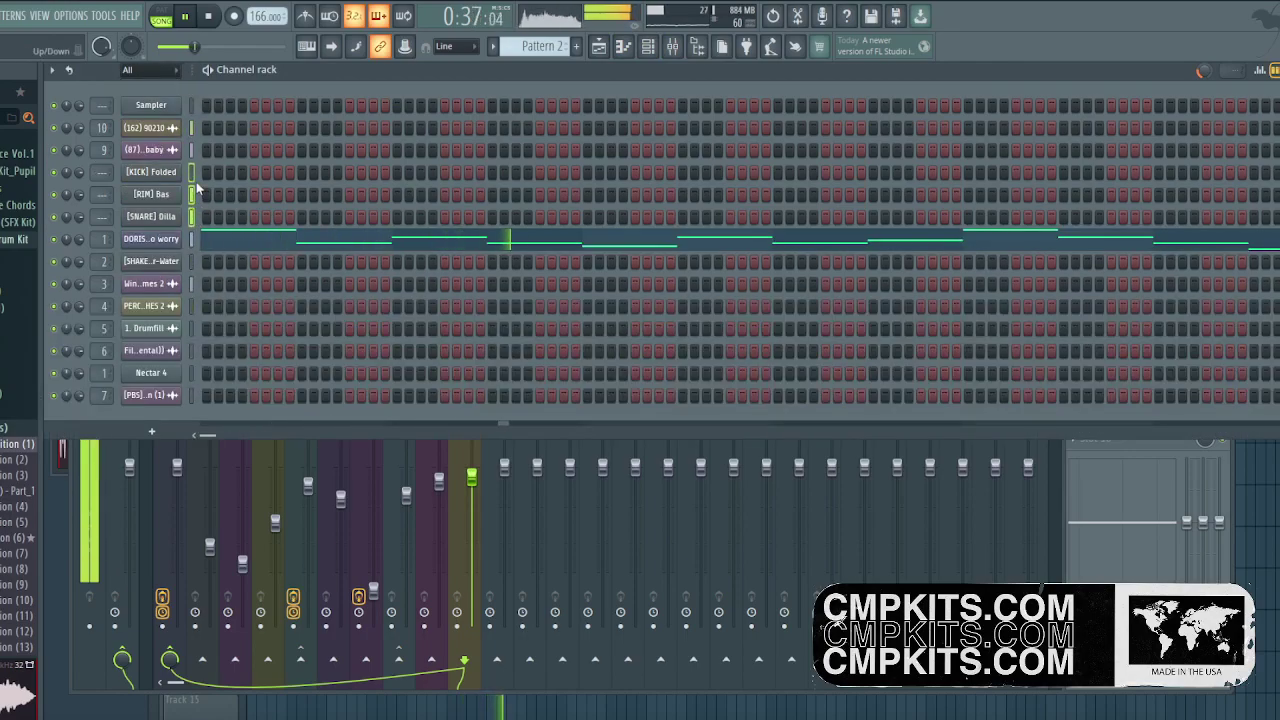
{"action": "key", "text": "ctrl+l"}
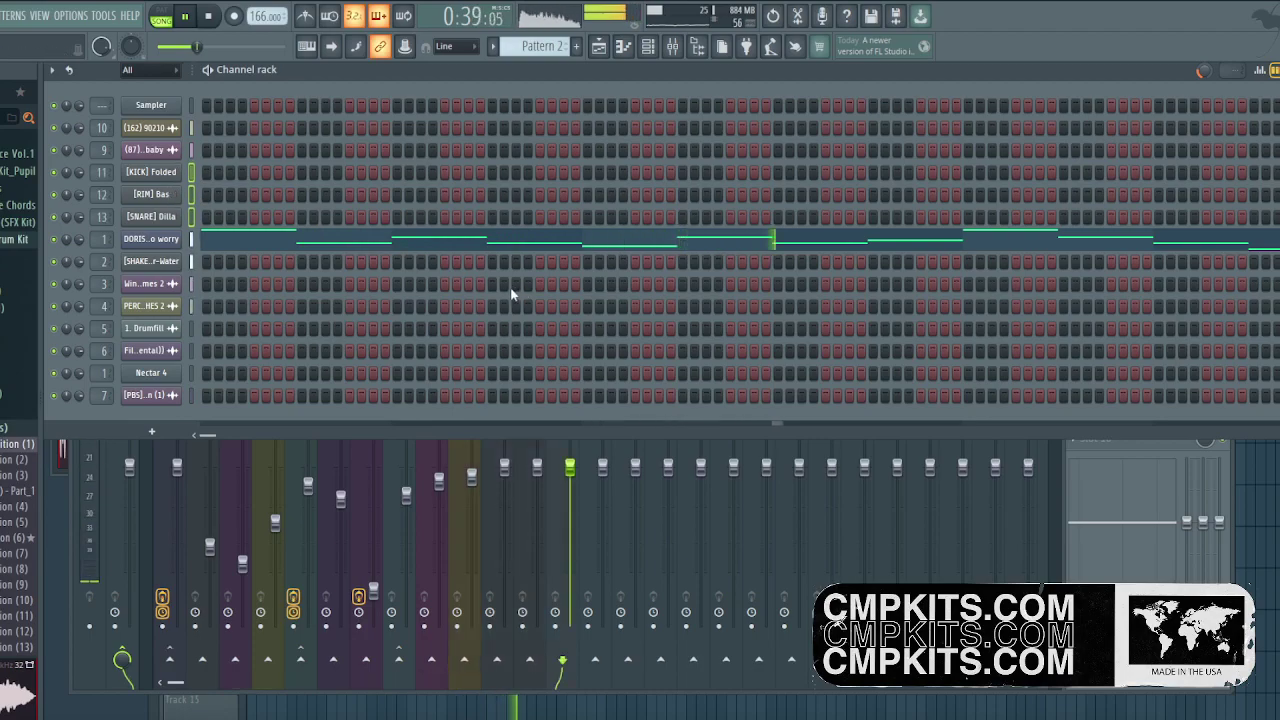
{"action": "left_click", "coordinate": [764, 497]}
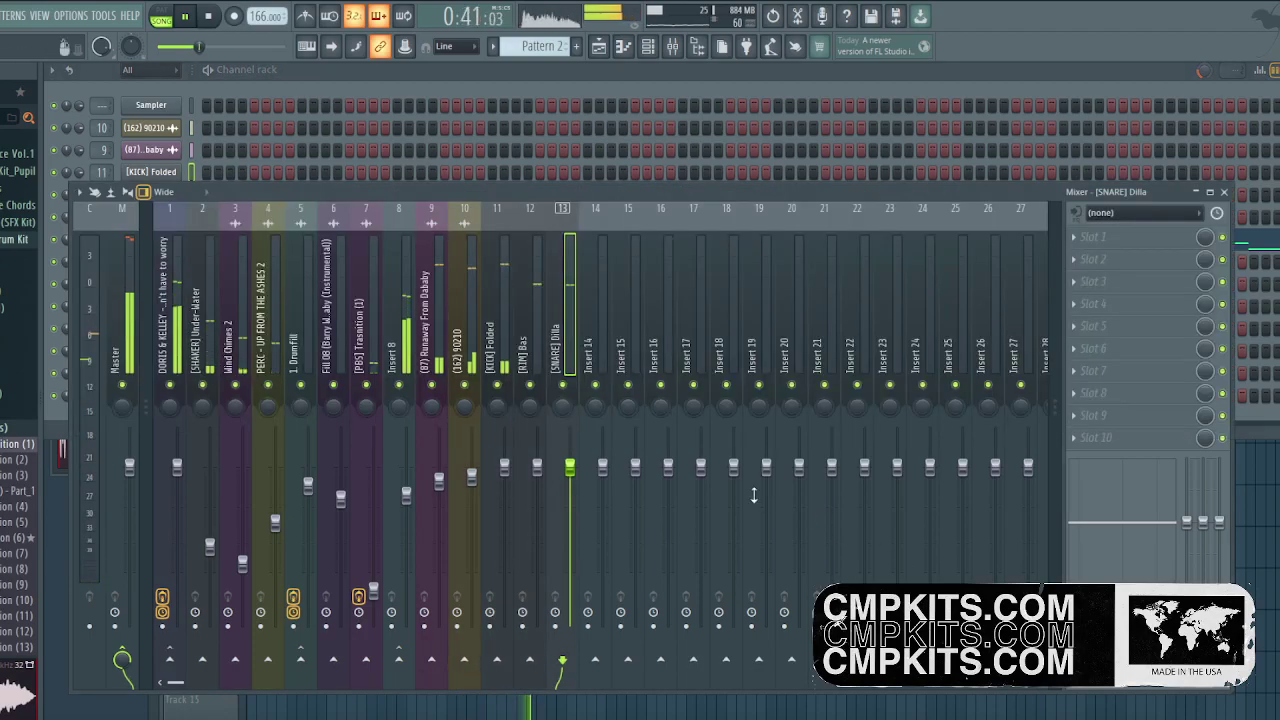
Add Fruity parametric EQ 2 to slot 4 of the kick's mixer track and boost band 4 at about 339 Hz.
{"action": "left_click", "coordinate": [513, 358]}
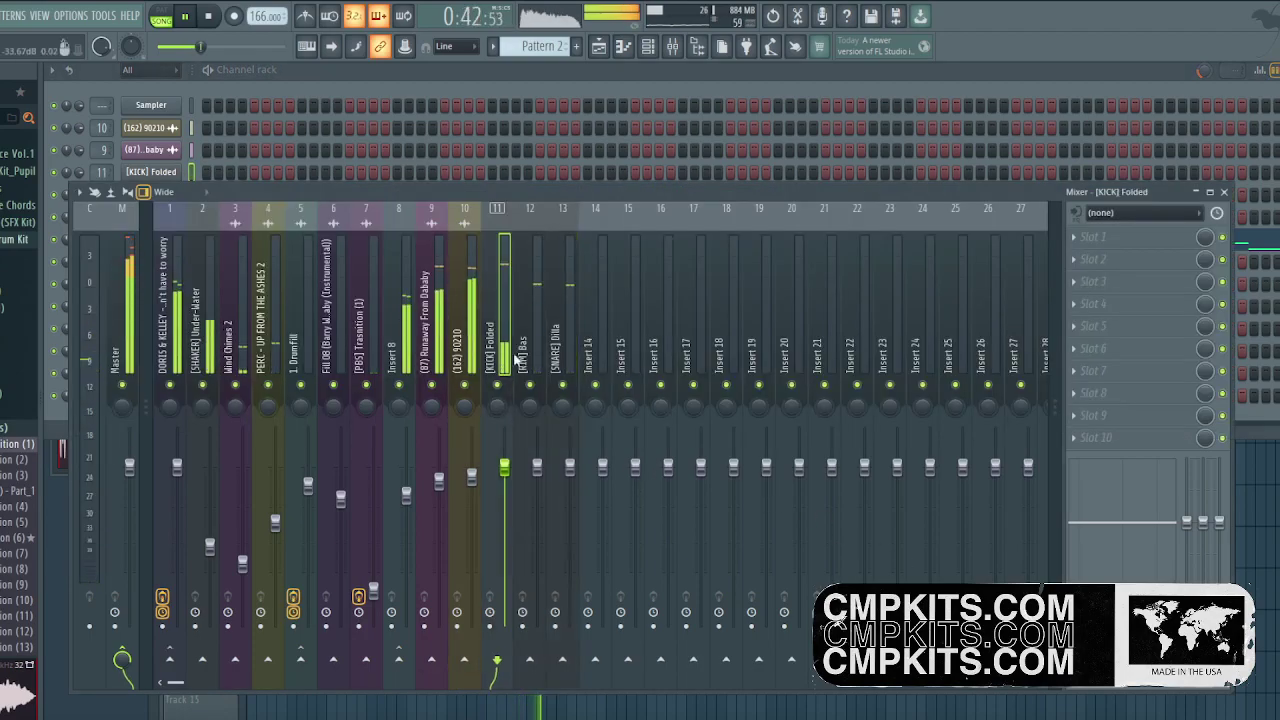
{"action": "left_click", "coordinate": [1127, 304]}
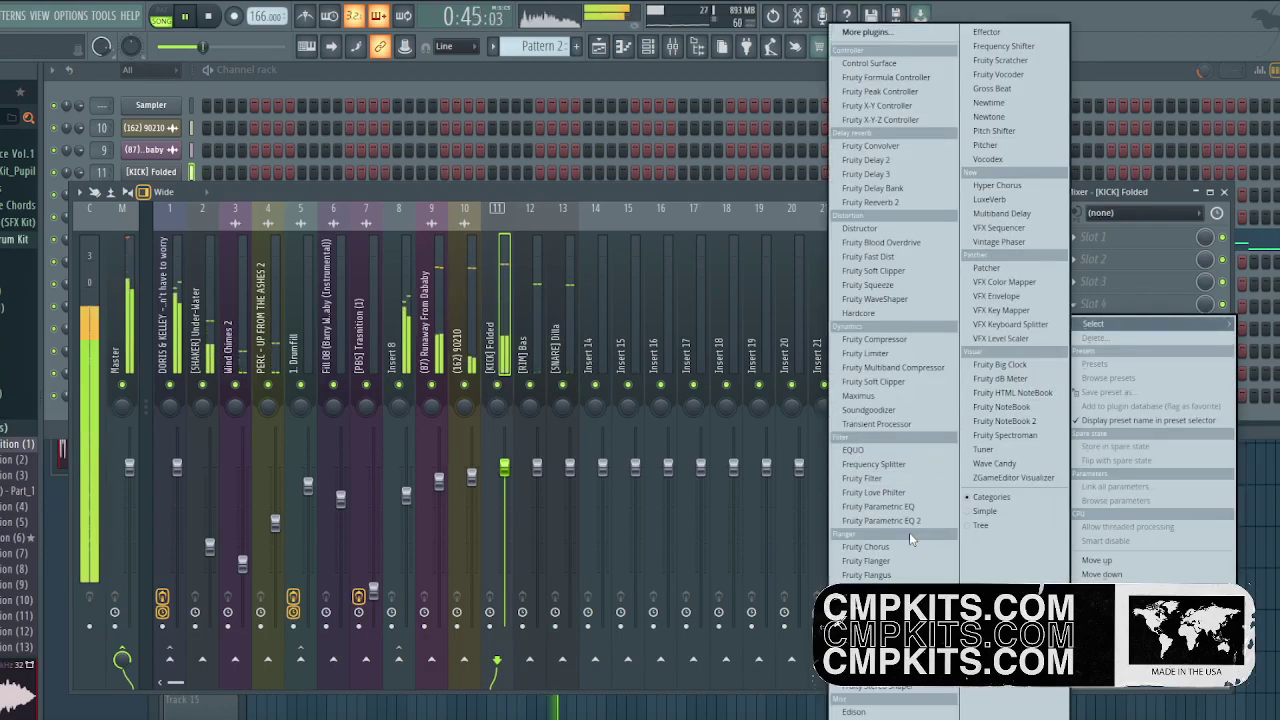
{"action": "left_click", "coordinate": [880, 520]}
{"action": "left_click_drag", "start_coordinate": [280, 298], "coordinate": [267, 284]}
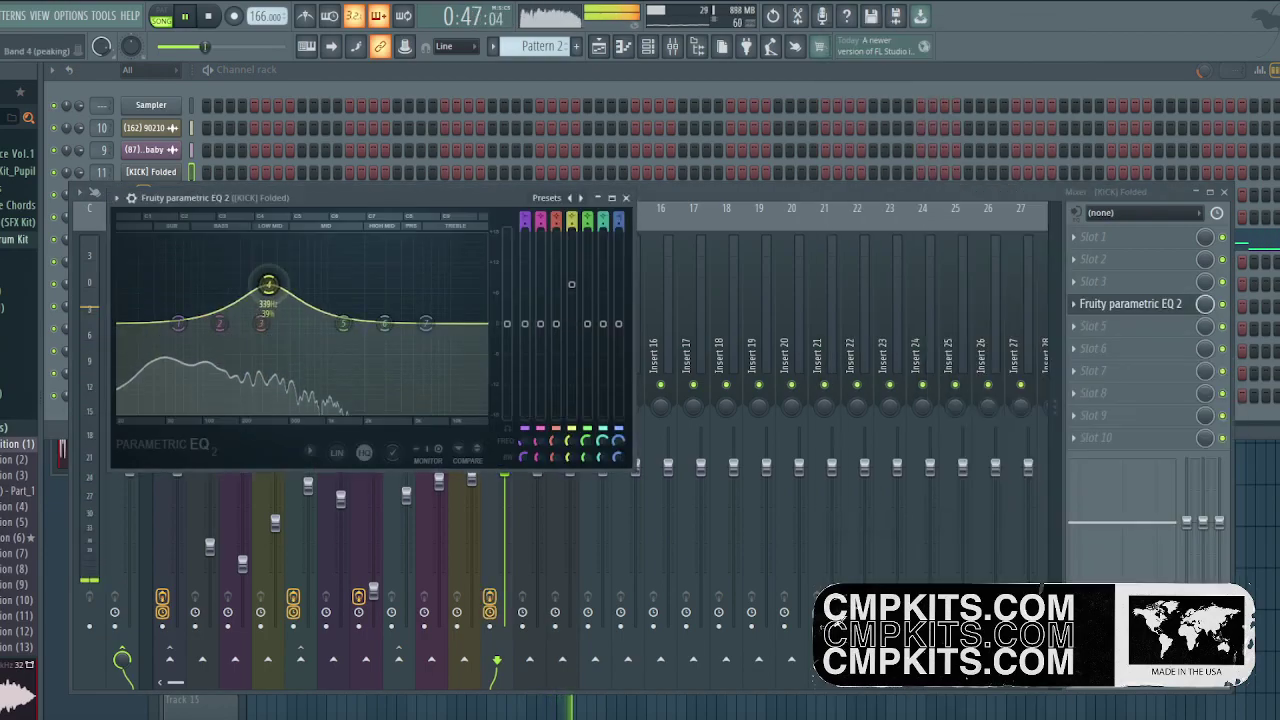
{"action": "left_click", "coordinate": [626, 197]}
Add Fruity Fast Dist to slot 3 of the kick's track, reduce its mix level and slightly lower the kick's fader.
{"action": "left_click", "coordinate": [1160, 280]}
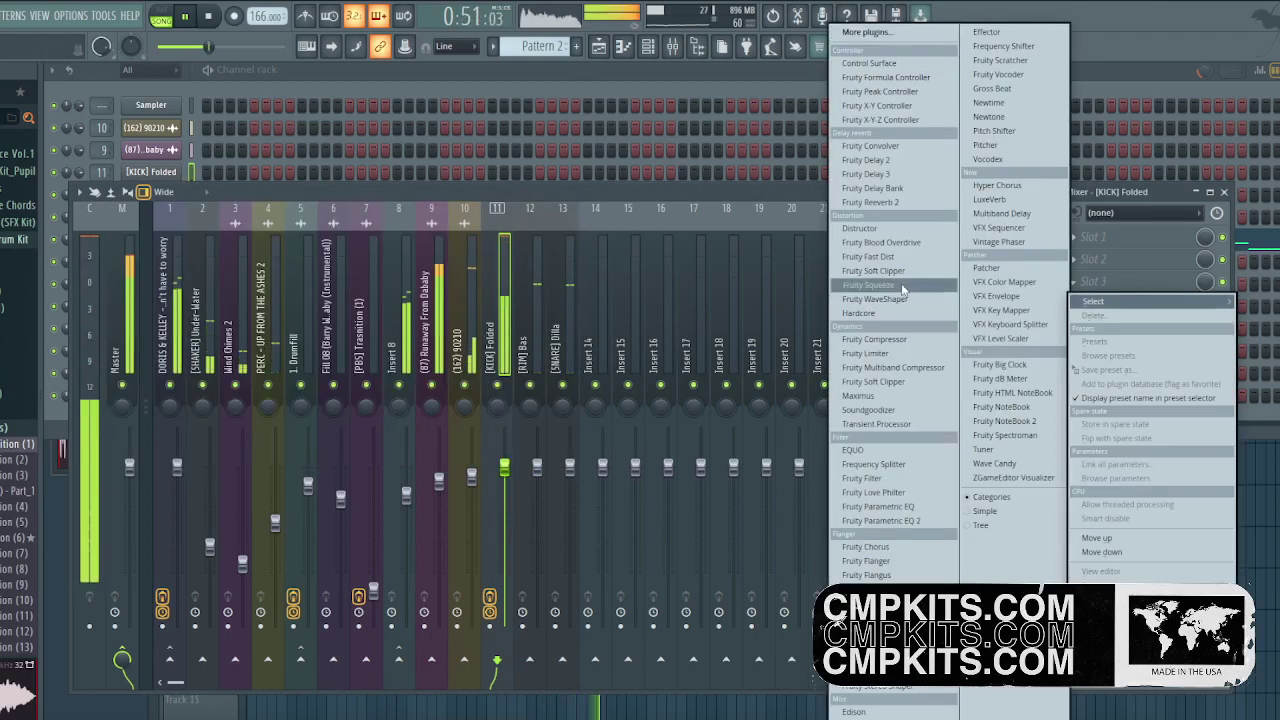
{"action": "left_click", "coordinate": [868, 256]}
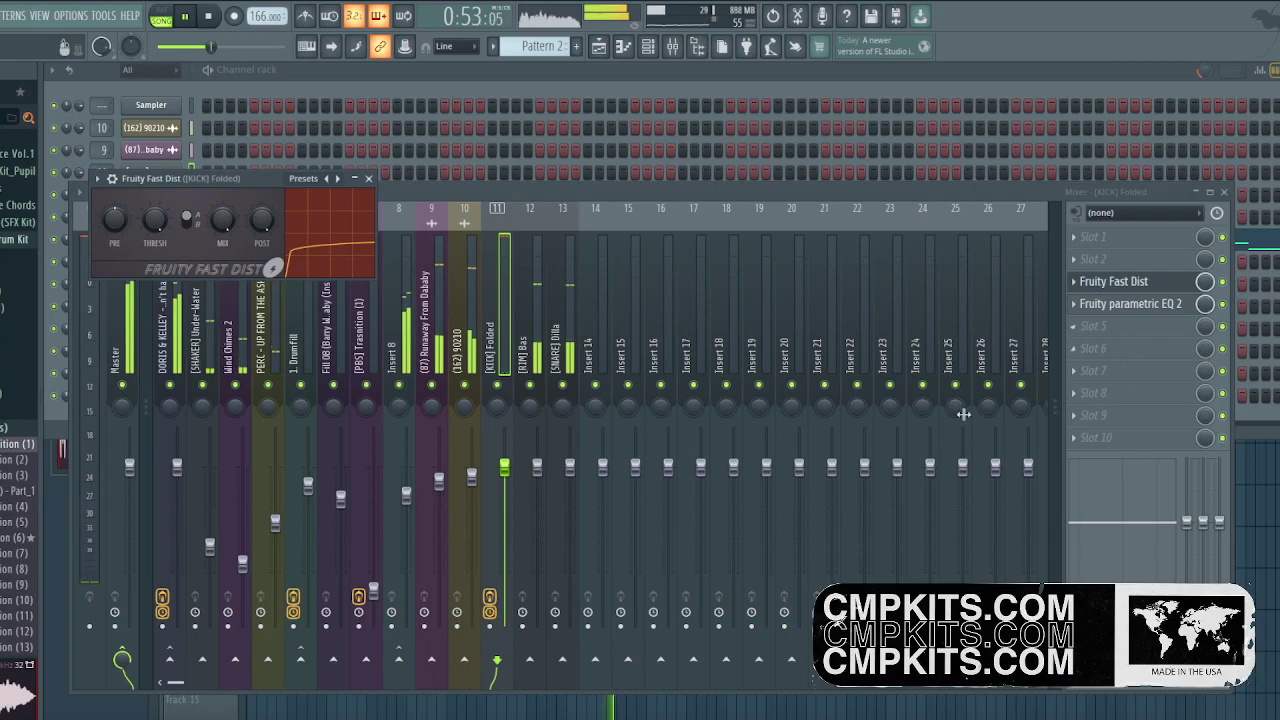
{"action": "left_click_drag", "start_coordinate": [1206, 282], "coordinate": [1206, 330]}
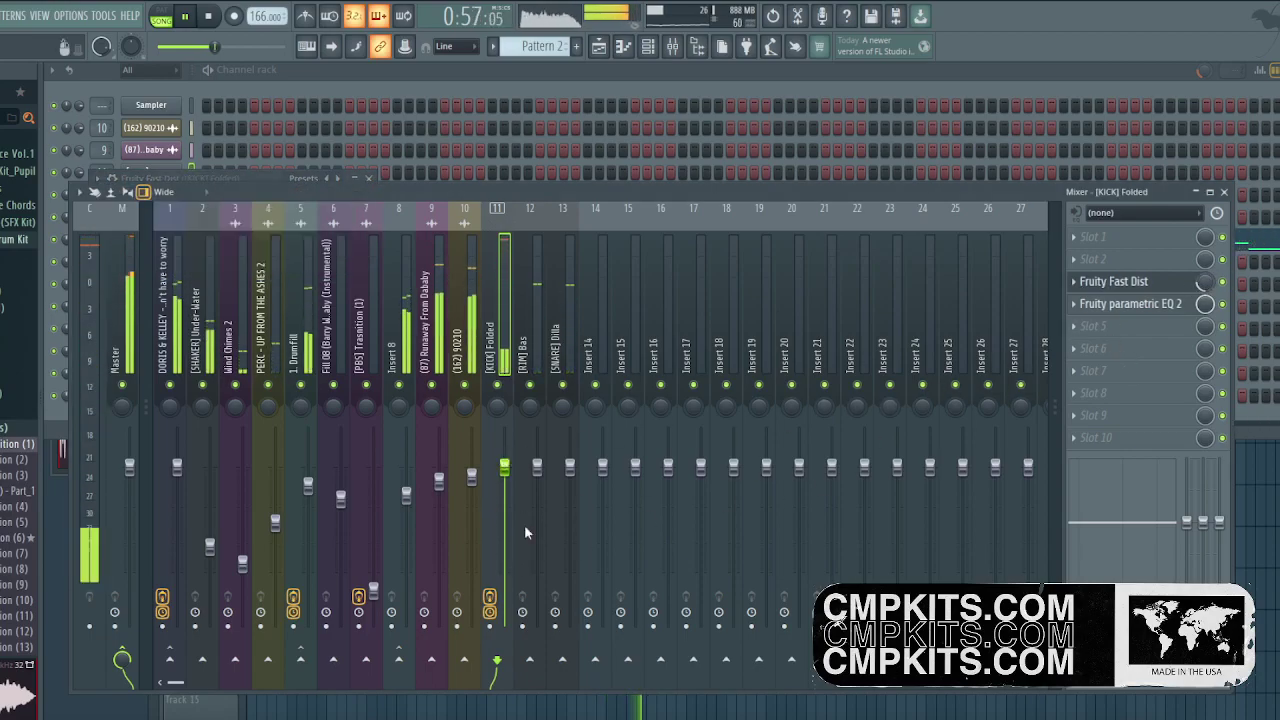
{"action": "left_click_drag", "start_coordinate": [504, 467], "coordinate": [504, 478]}
Solo the kick, play it from an earlier point in the song and examine its sample and volume envelope settings.
{"action": "right_click", "coordinate": [497, 385]}
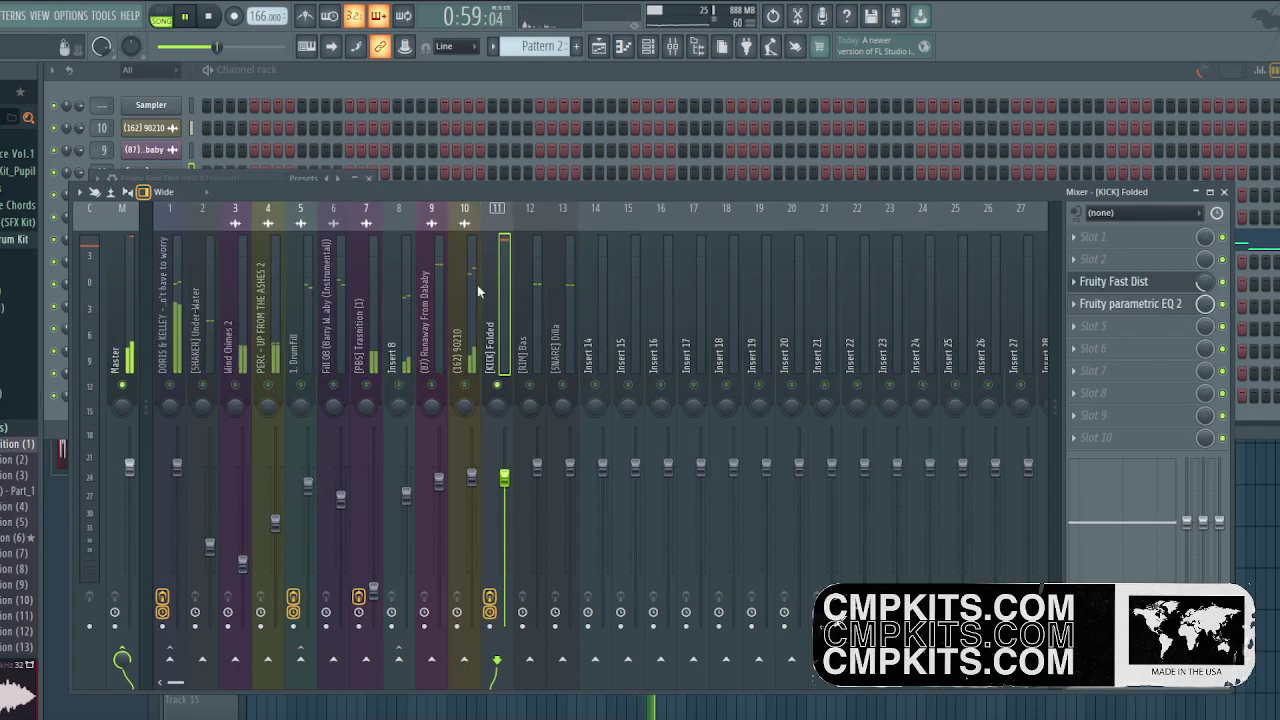
{"action": "left_click", "coordinate": [422, 66]}
{"action": "left_click_drag", "start_coordinate": [217, 43], "coordinate": [177, 46]}
{"action": "left_click", "coordinate": [176, 170]}
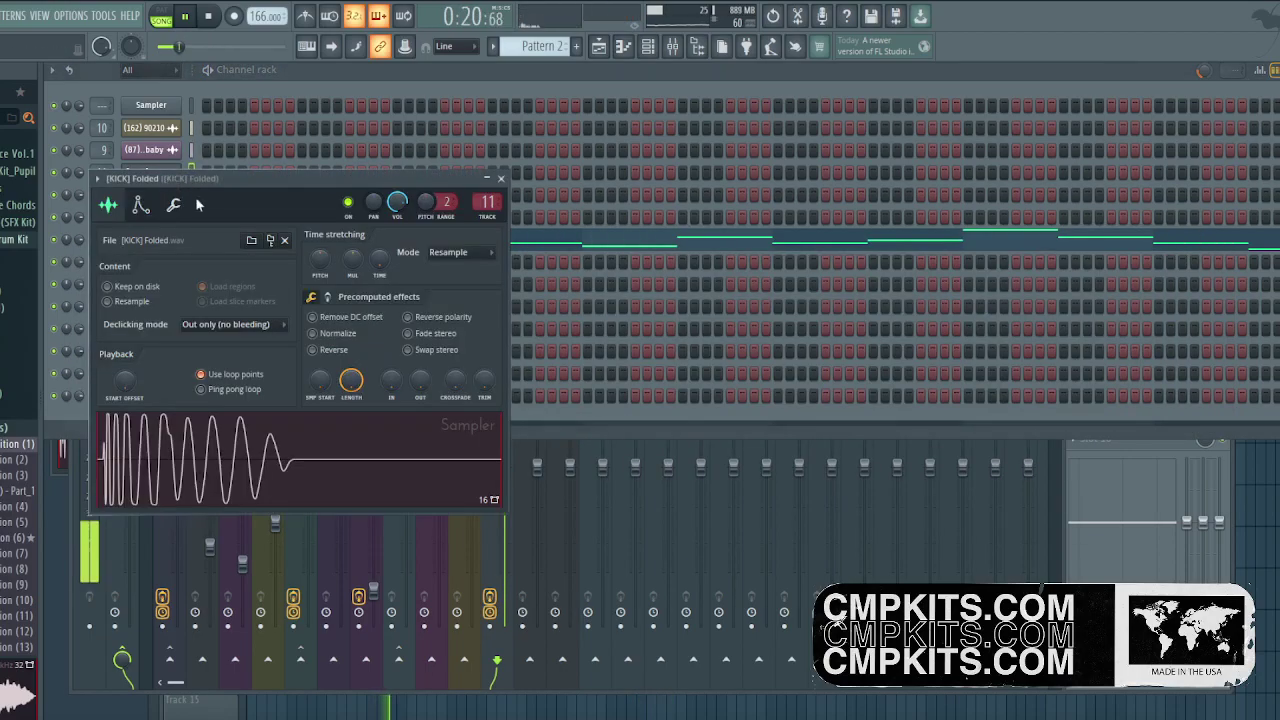
{"action": "left_click", "coordinate": [141, 204]}
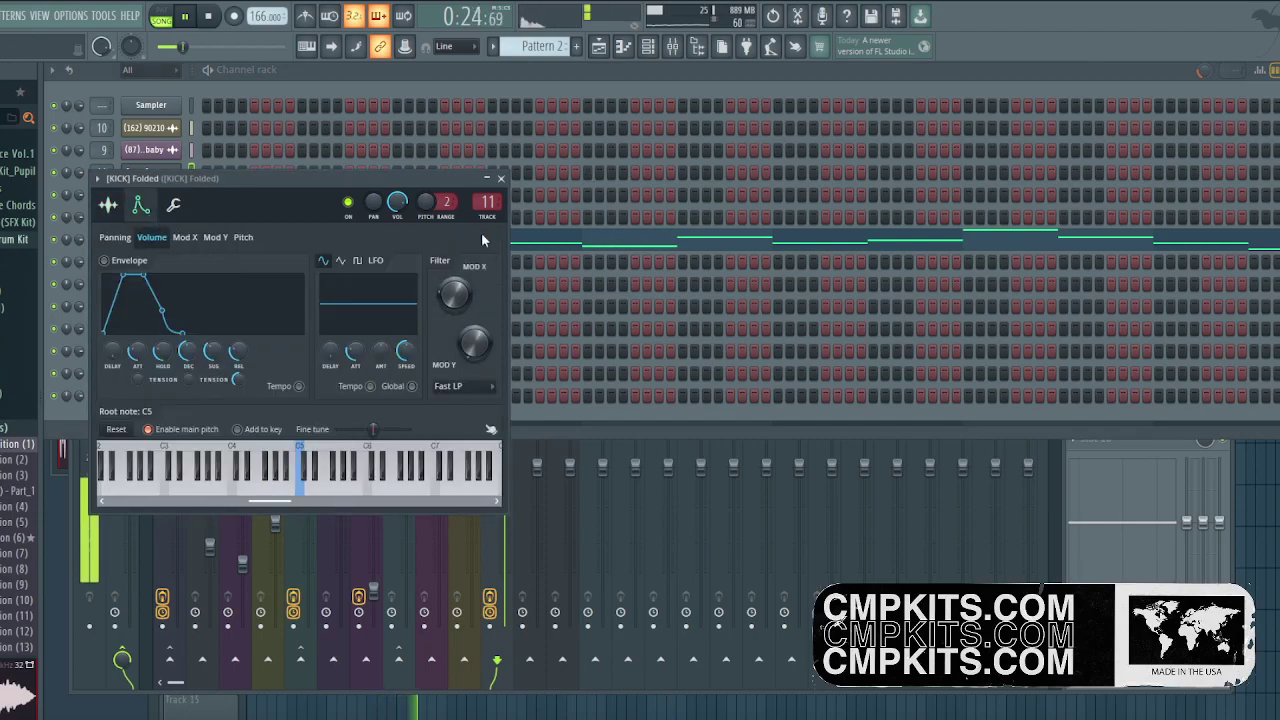
{"action": "left_click", "coordinate": [501, 179]}
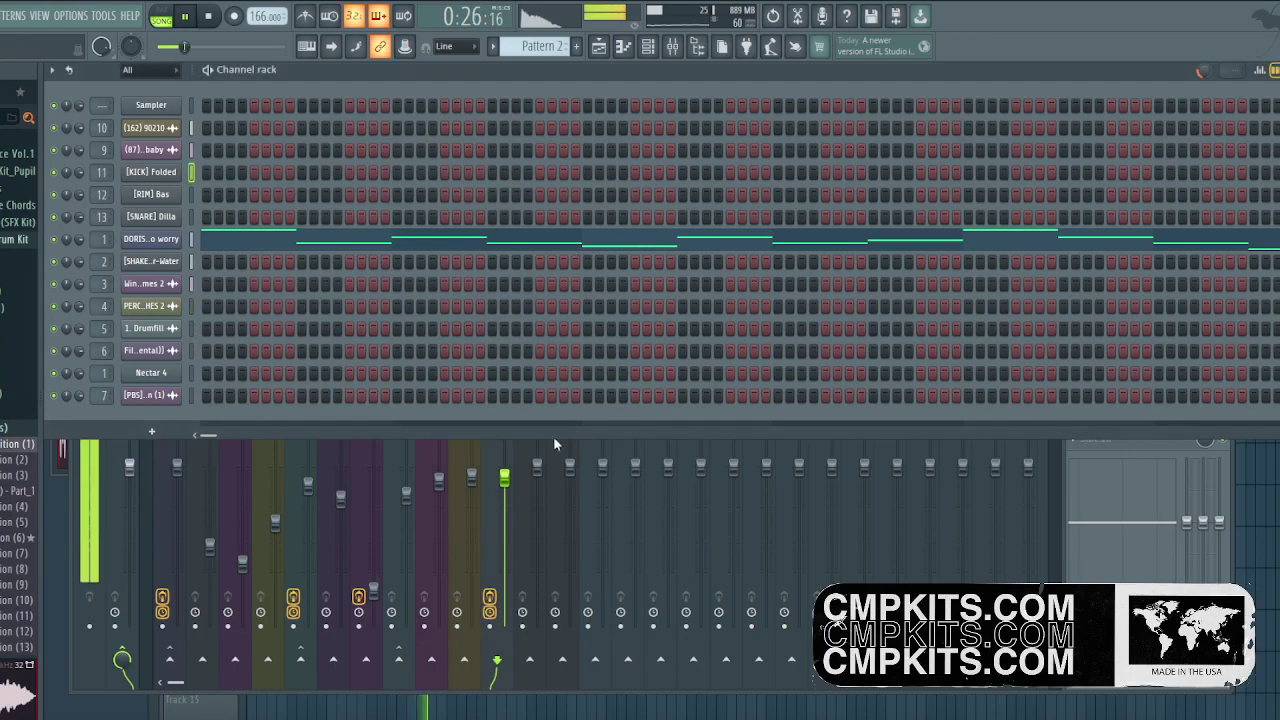
Route the kick's mixer track 11 to mixer track 1 and set its fader slightly below the default level.
{"action": "left_click", "coordinate": [508, 478]}
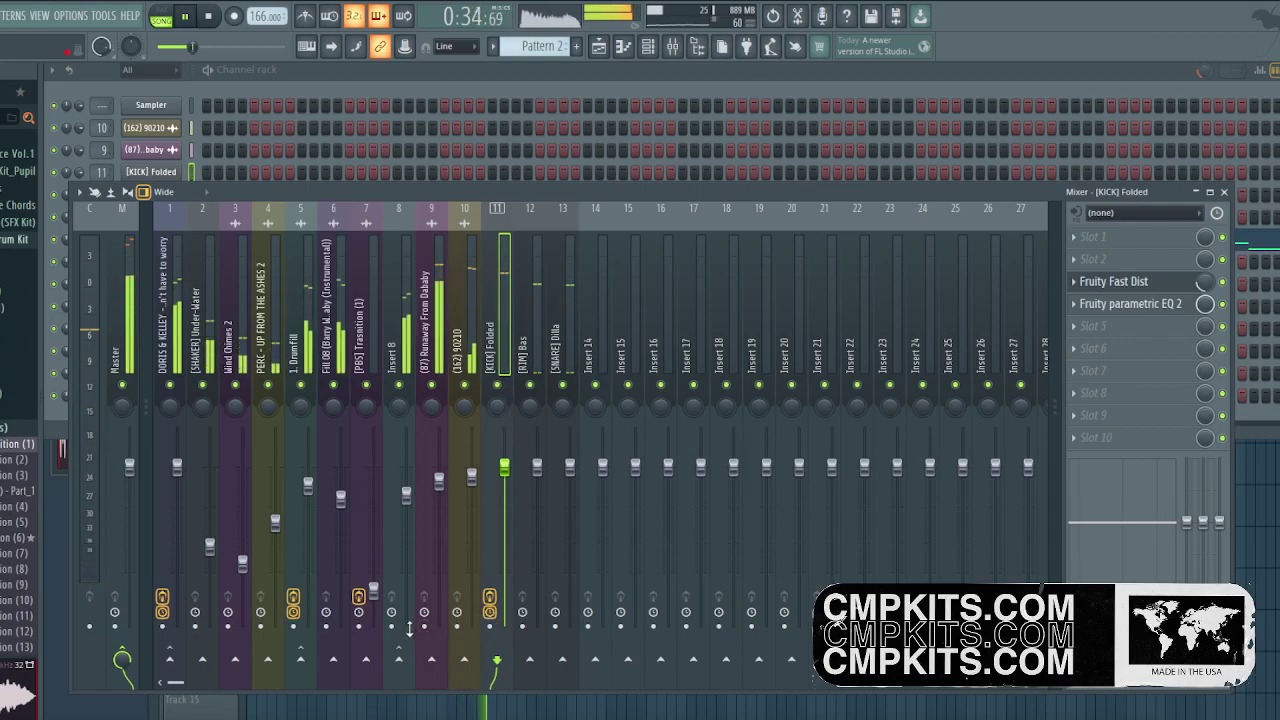
{"action": "left_click", "coordinate": [170, 659]}
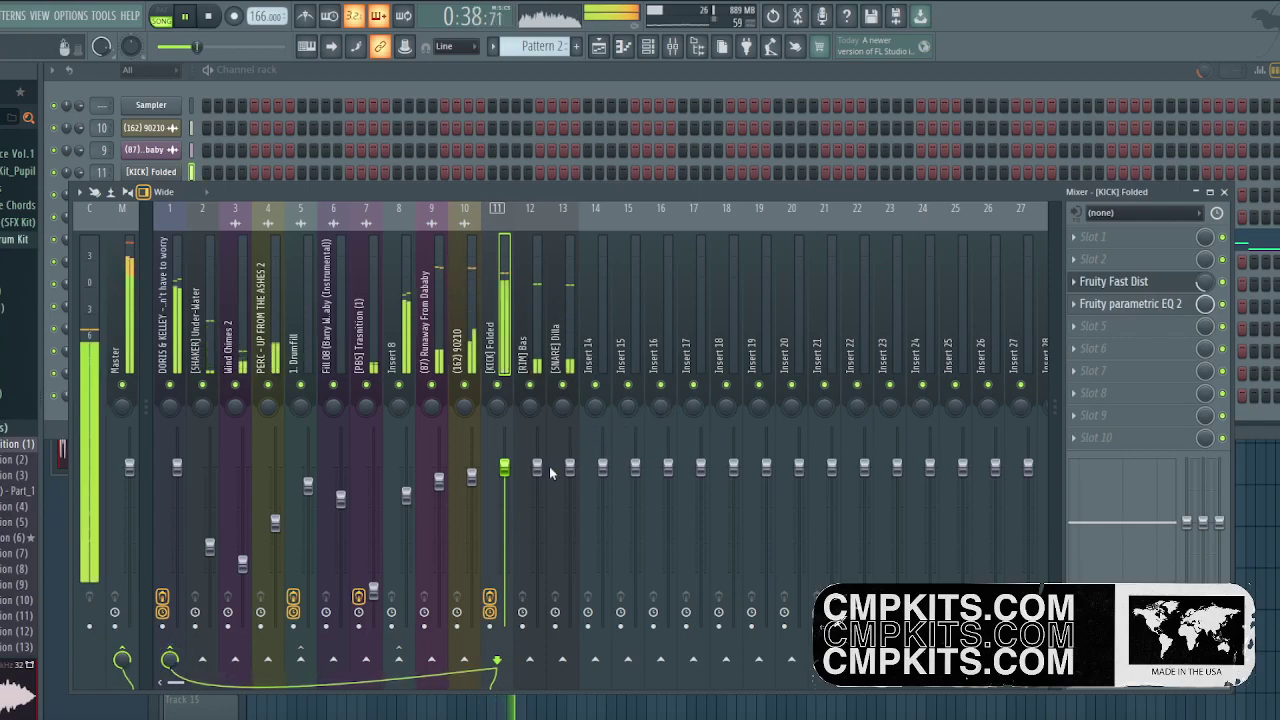
{"action": "scroll", "coordinate": [517, 474], "scroll_direction": "down", "scroll_amount": 3}
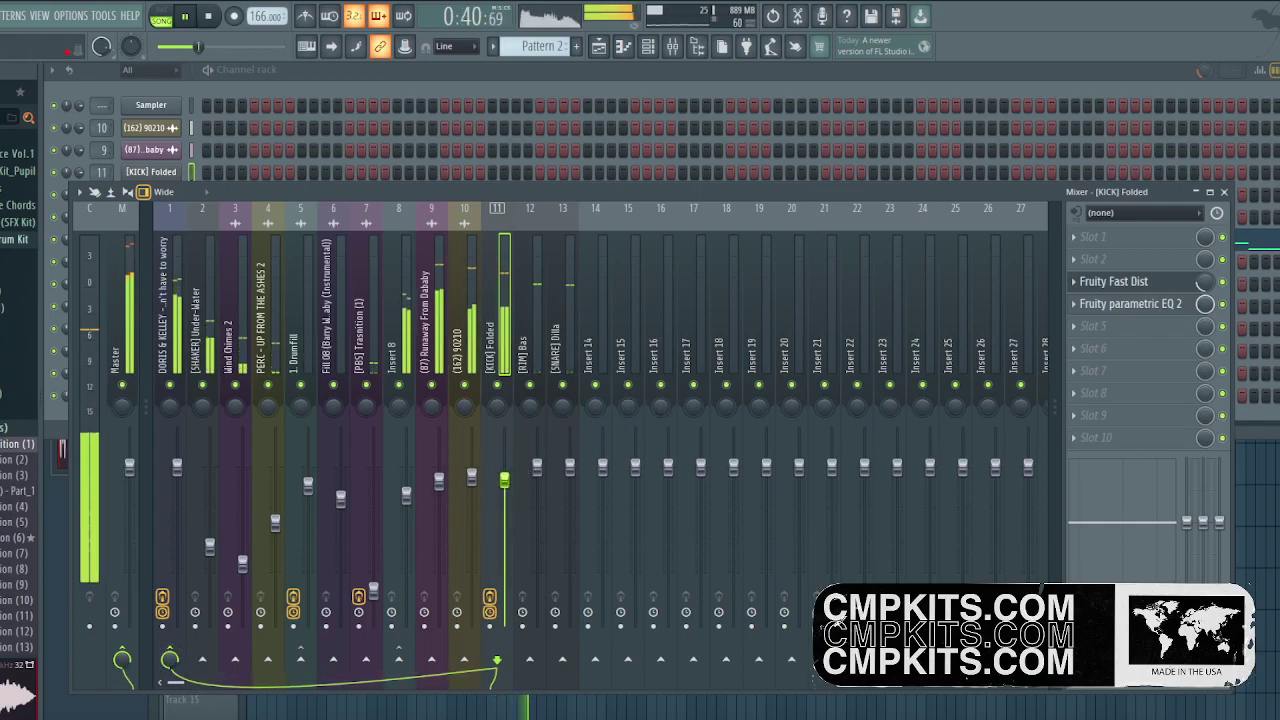